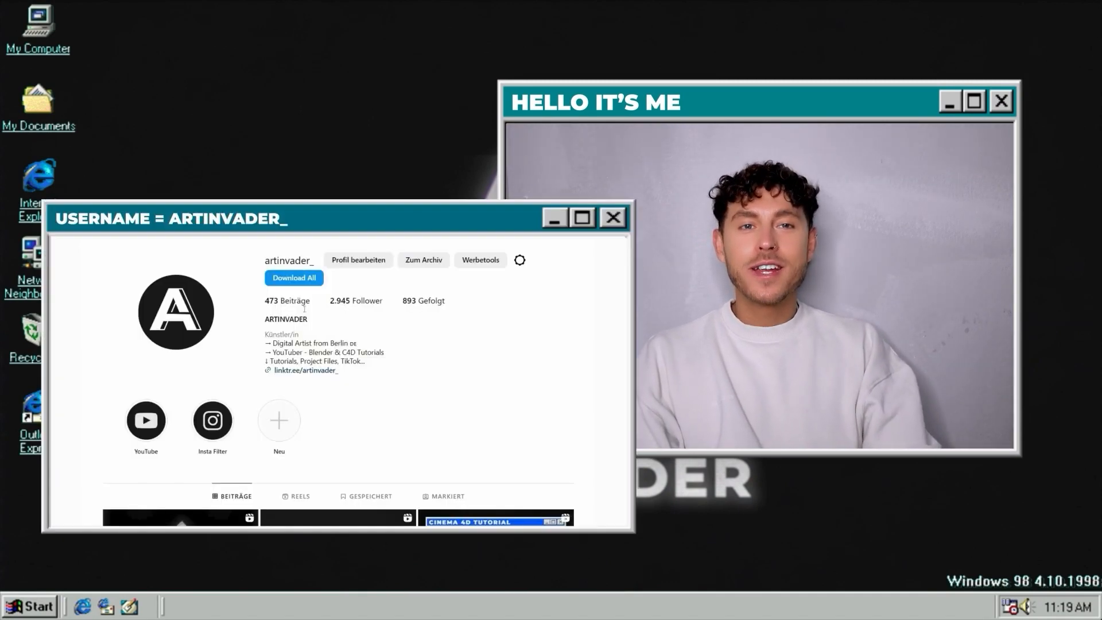
scroll(401, 391, "down", 5)
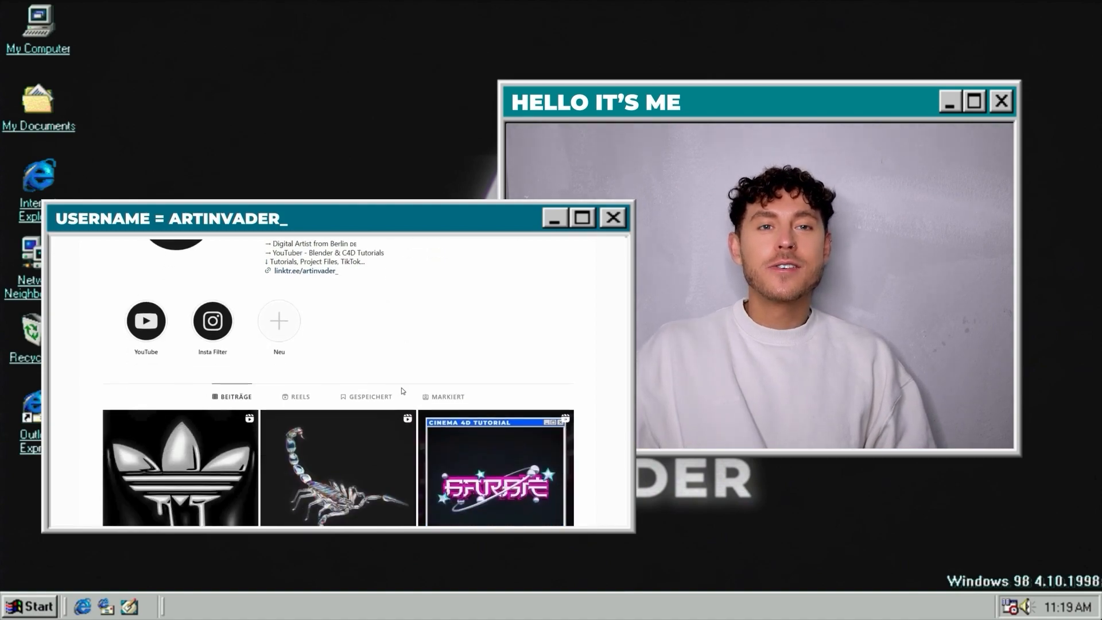
scroll(401, 391, "down", 5)
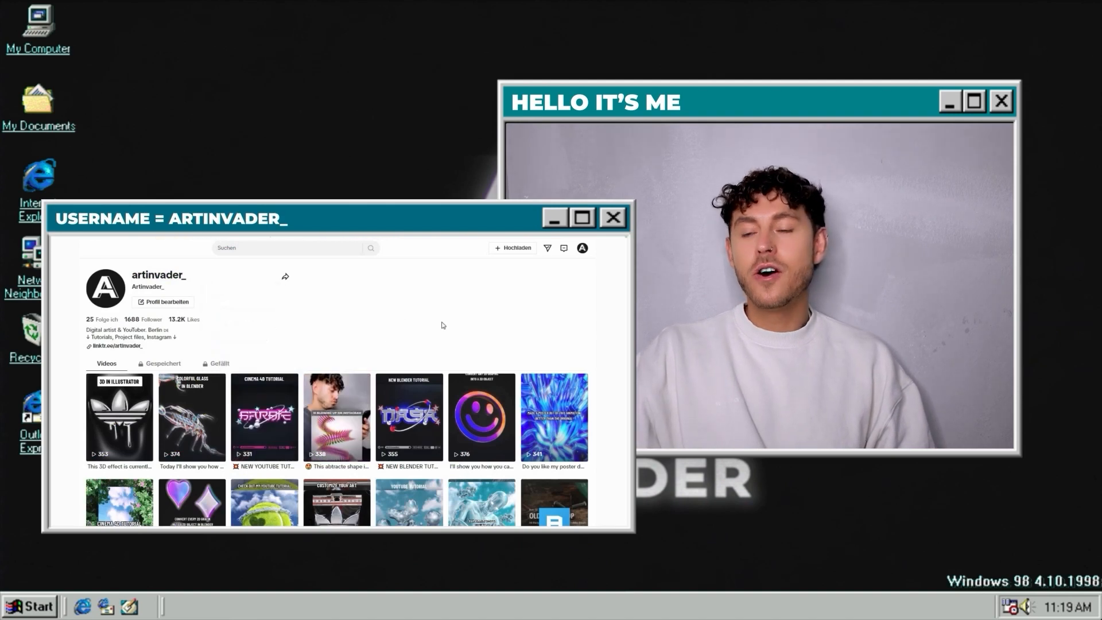
scroll(442, 323, "down", 3)
scroll(442, 323, "down", 5)
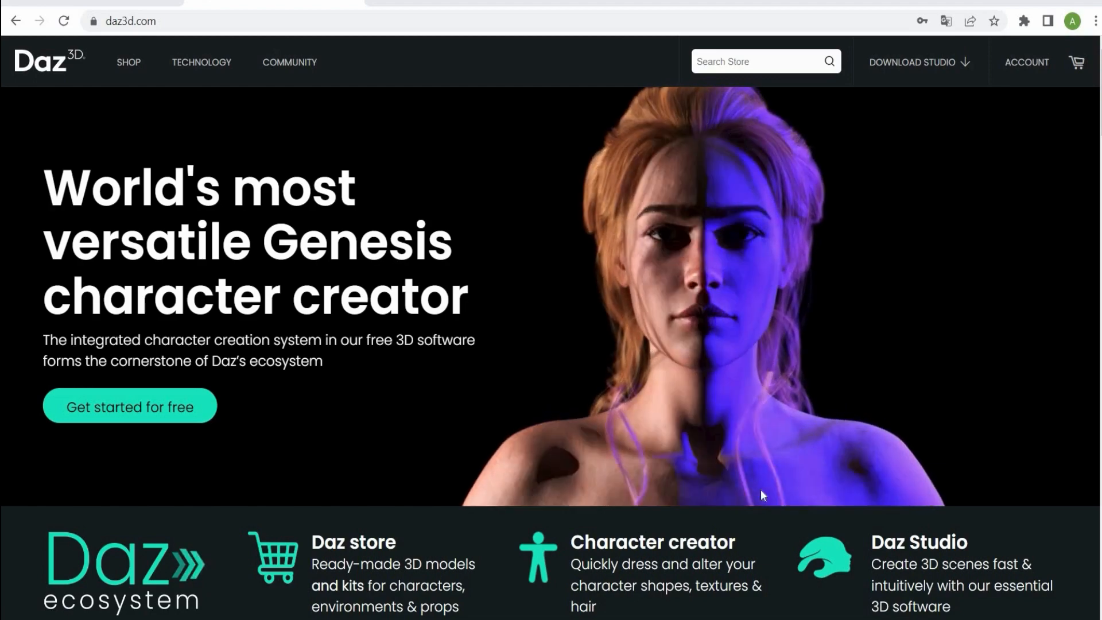
- Look through the daz3d.com homepage and follow its offer to get started for free
scroll(761, 495, "down", 4)
scroll(762, 495, "down", 20)
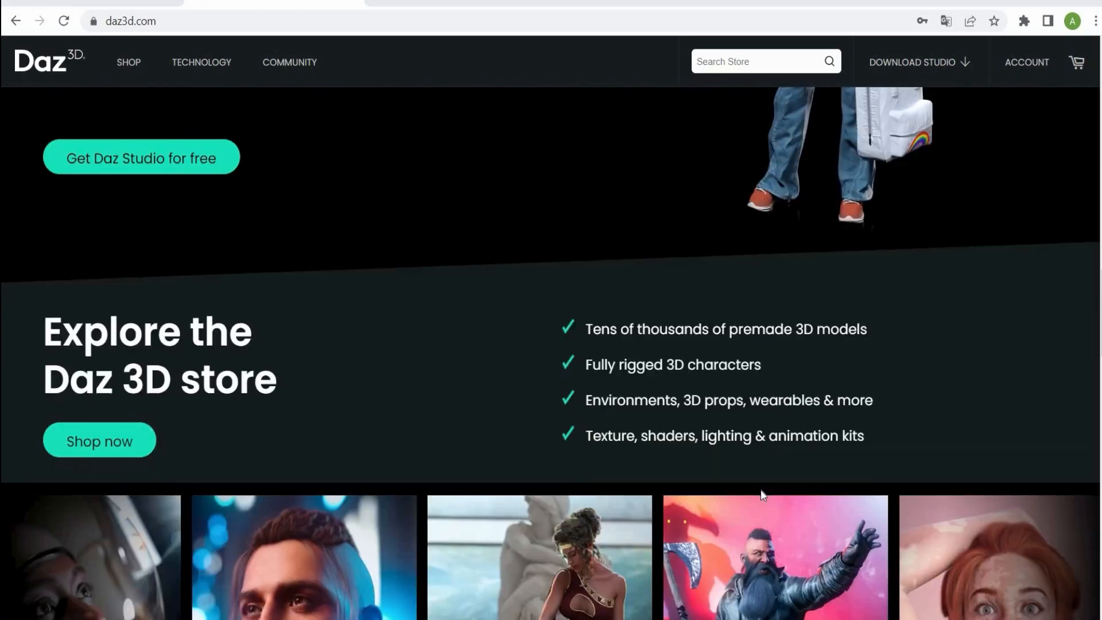
scroll(760, 489, "down", 10)
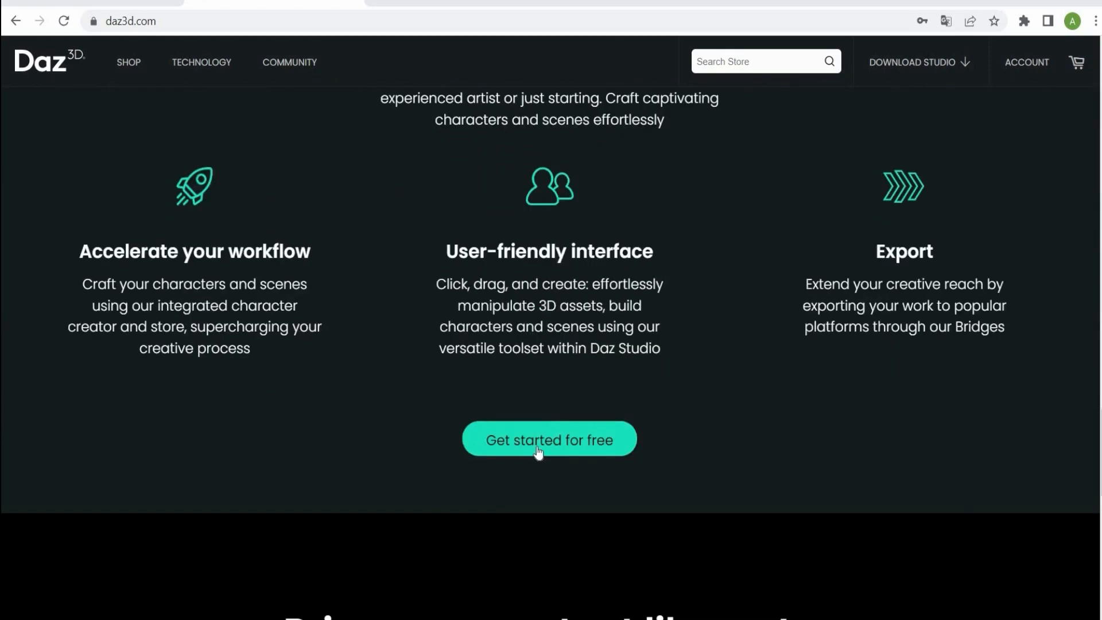
left_click(538, 447)
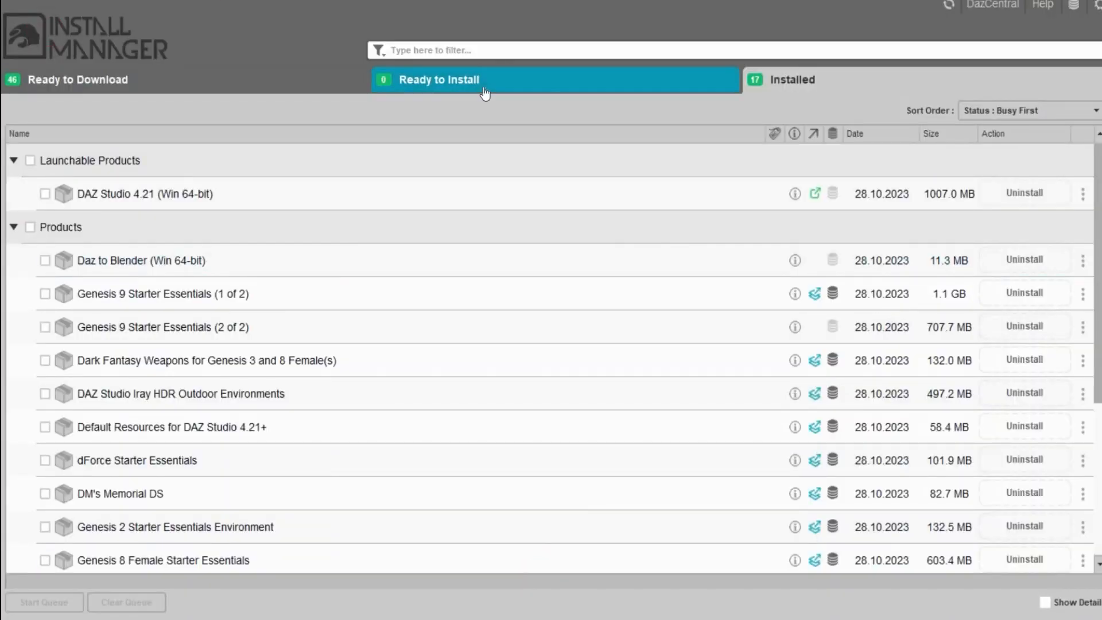
- In Daz Install Manager, review the packages ready to install and the installed products, and launch DAZ Studio 4.21
left_click(612, 97)
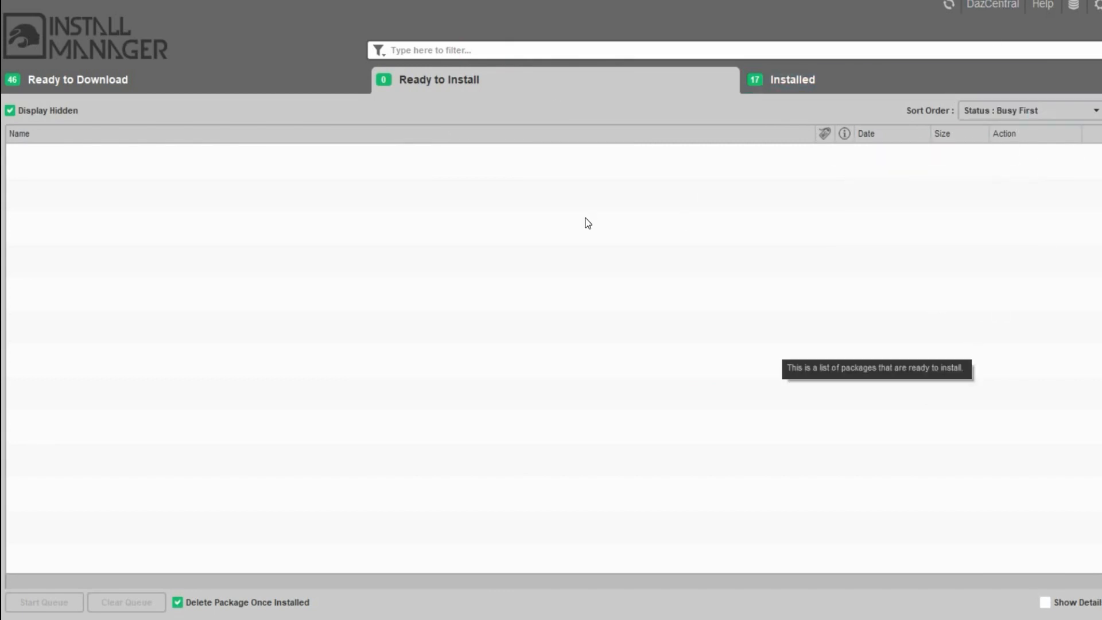
left_click(825, 89)
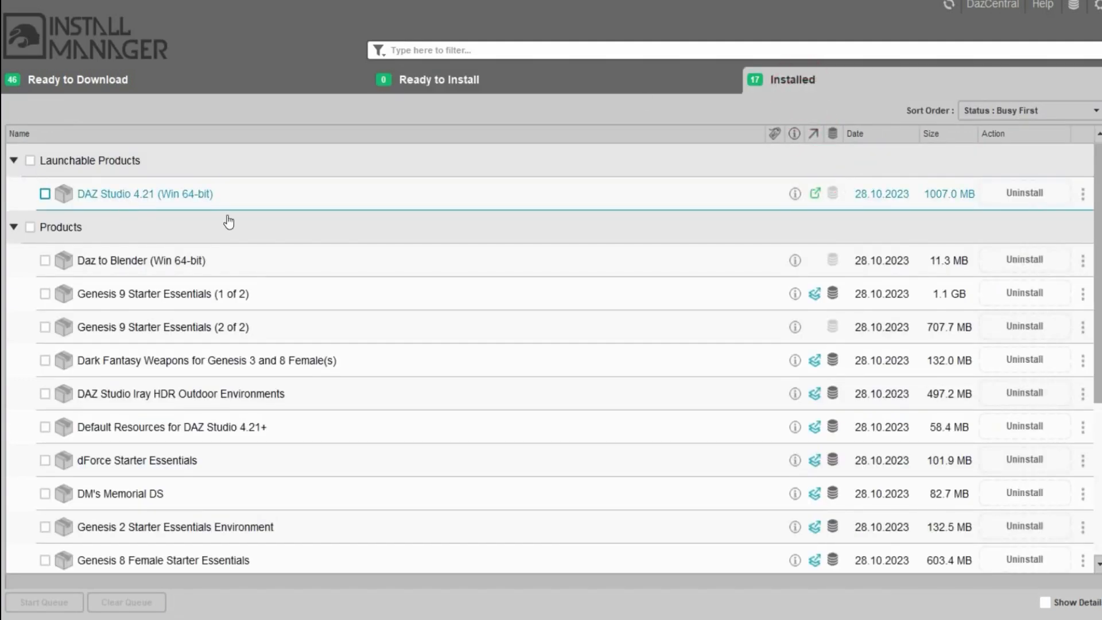
left_click(811, 200)
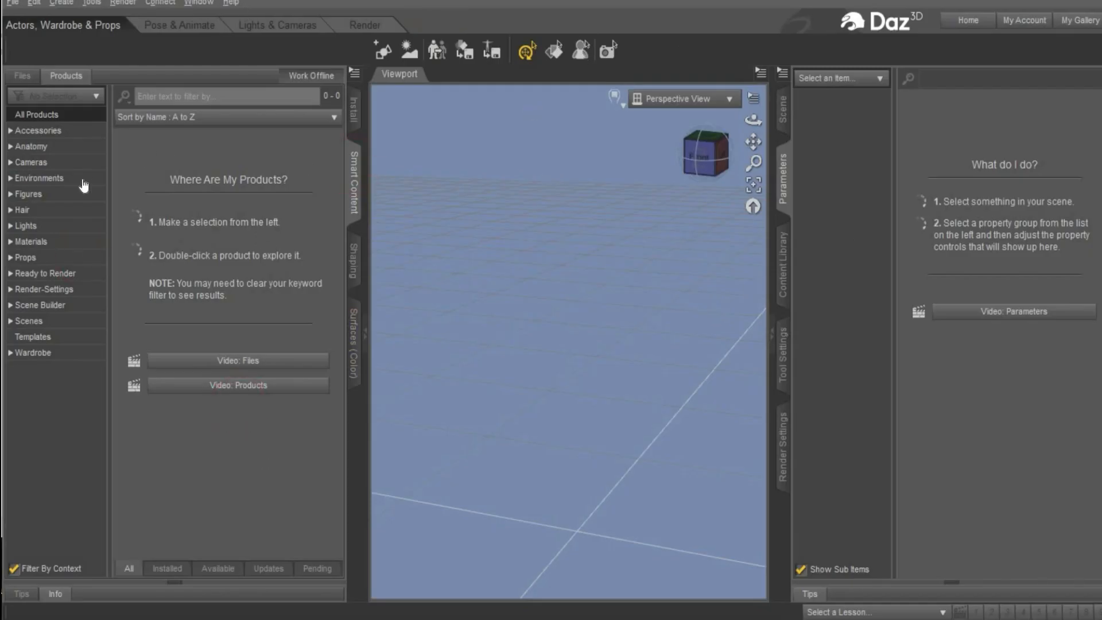
- Look up which figure products are available to install in Daz Studio
left_click(354, 112)
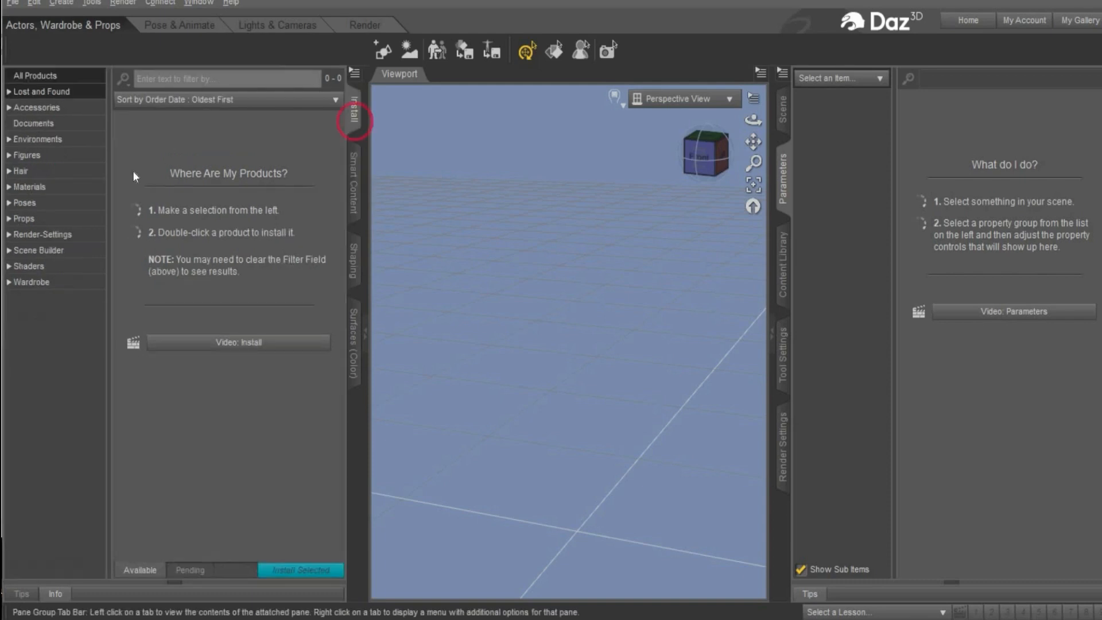
left_click(34, 155)
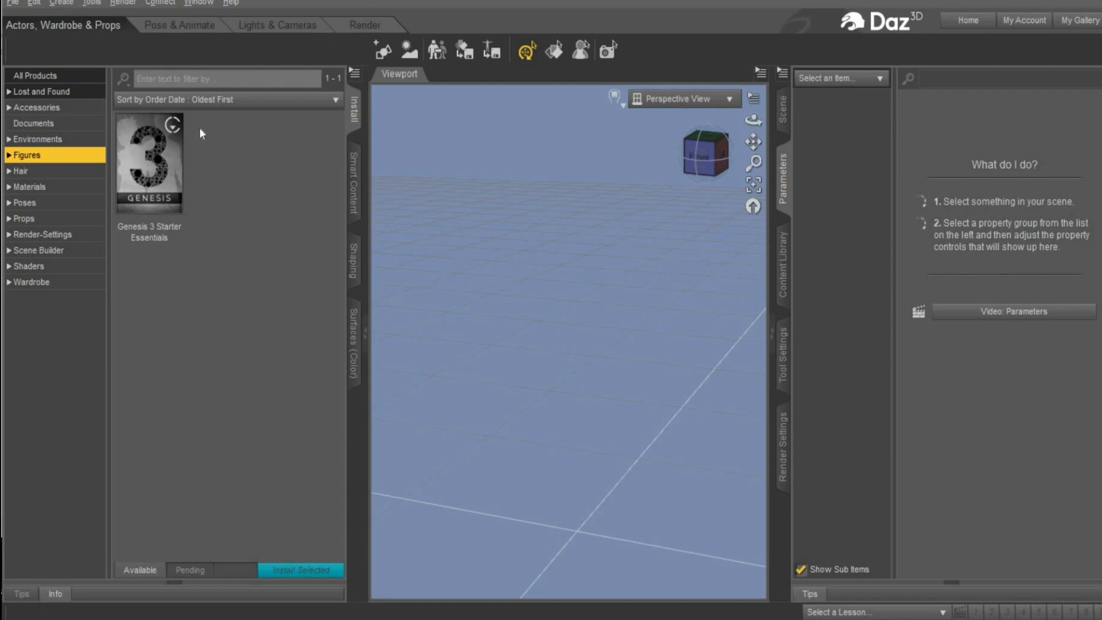
mouse_move(145, 186)
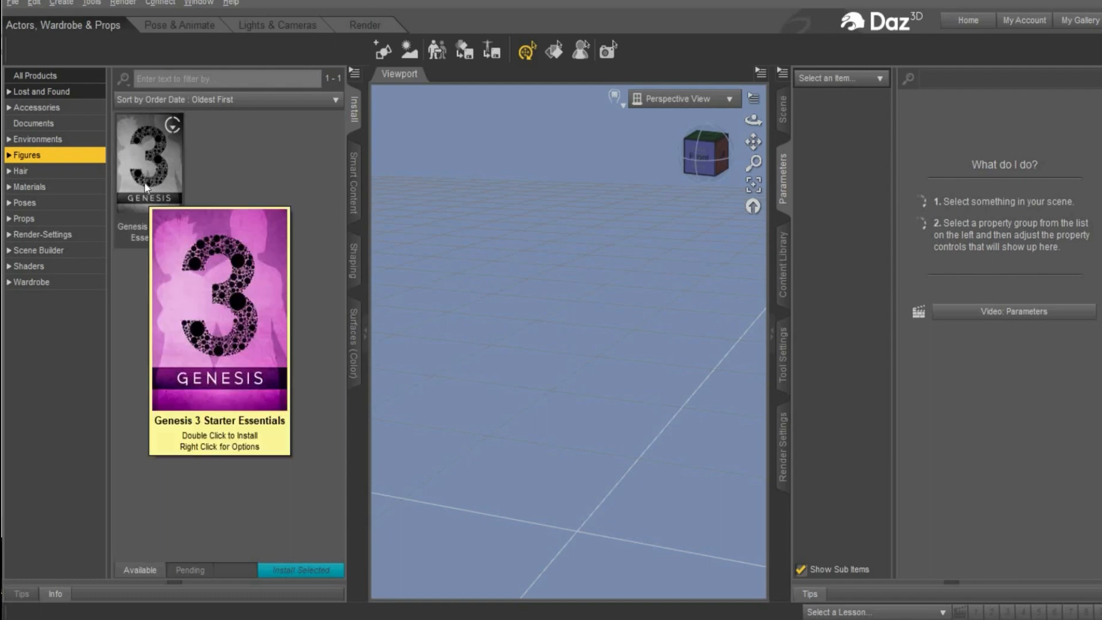
- Load the Genesis 8 Male Dev Load figure from the Genesis 8 Starter Essentials product into the scene
left_click(355, 193)
left_click(37, 194)
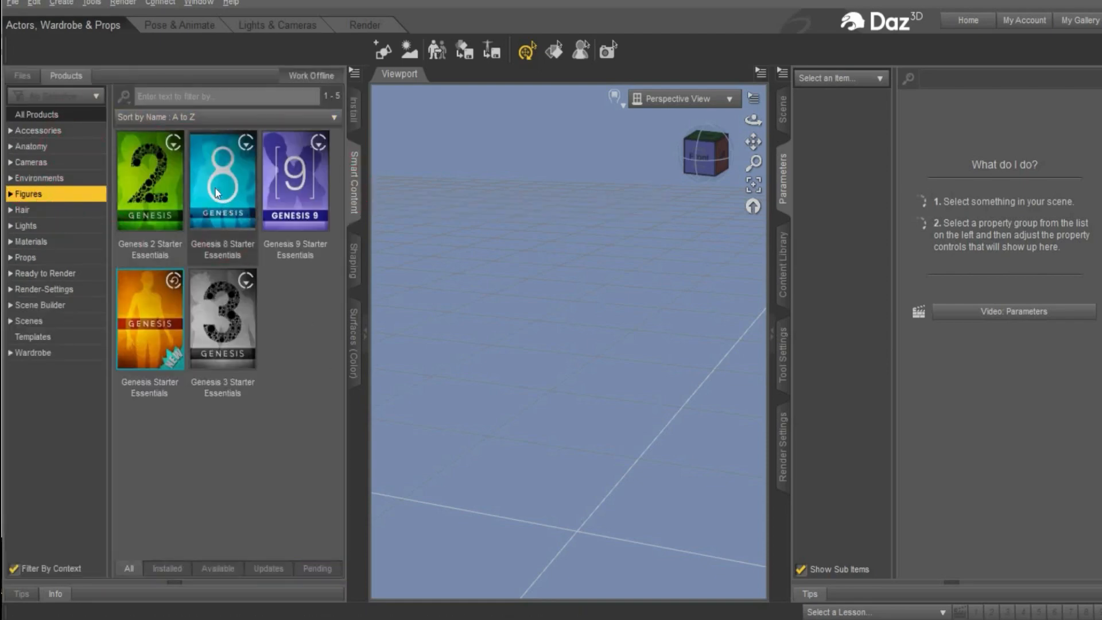
left_click(218, 190)
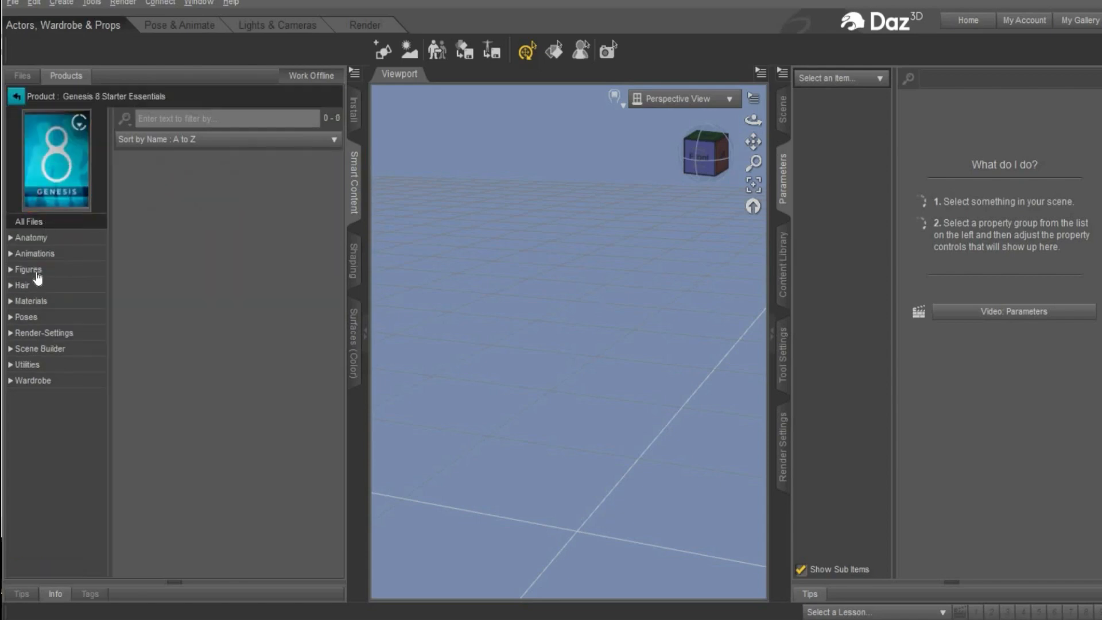
left_click(35, 272)
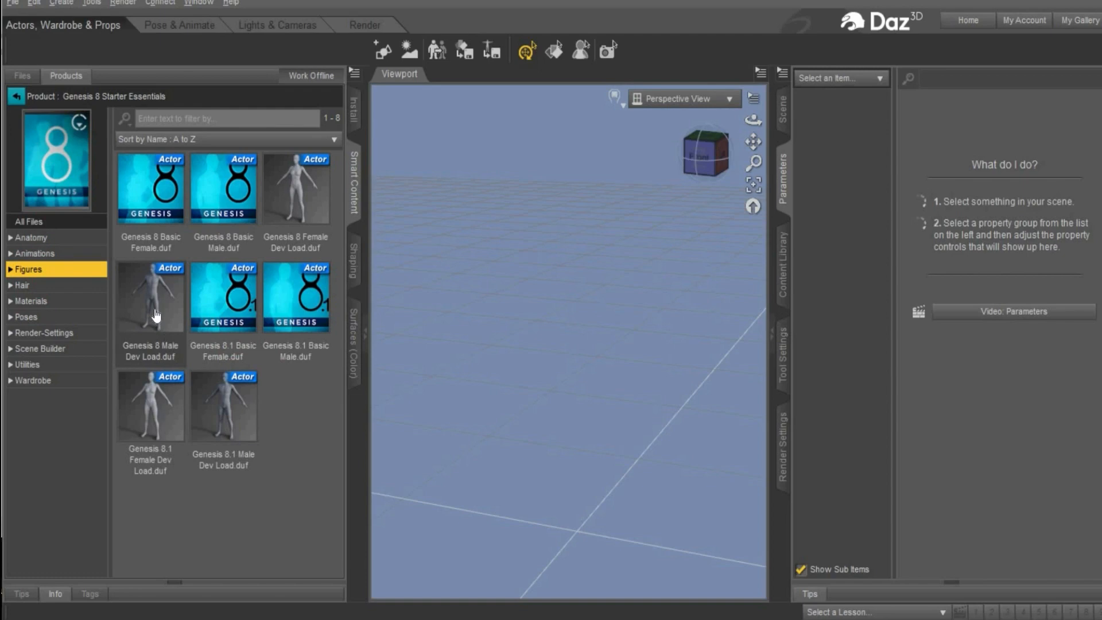
double_click(156, 314)
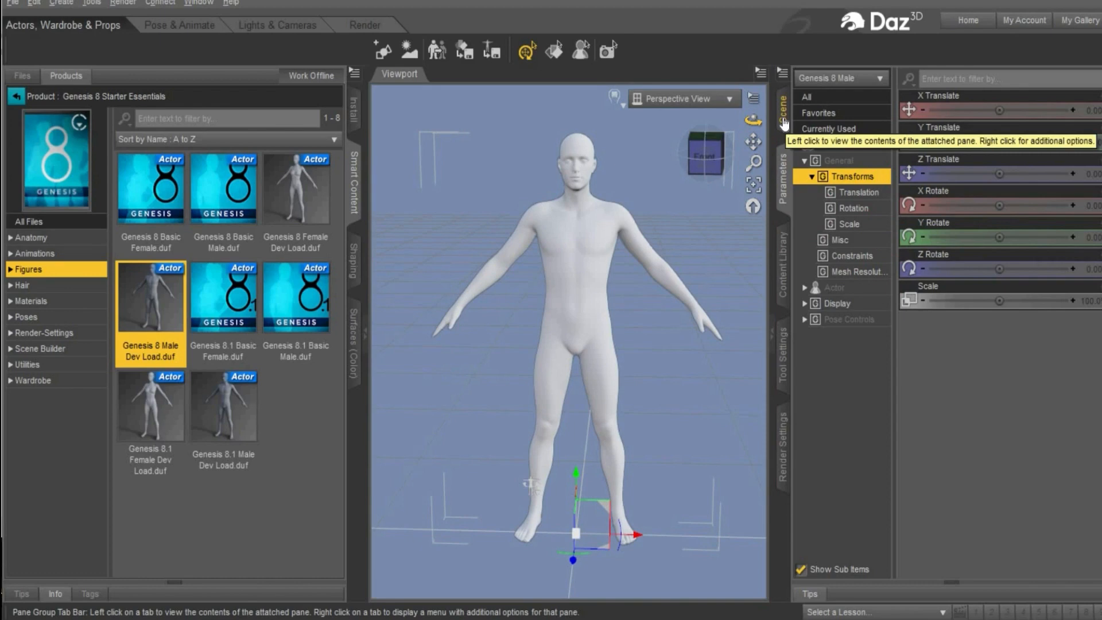
- Expand the Genesis 8 Male node in the scene and list all of the figure's parameters down to the body shapes
left_click(784, 123)
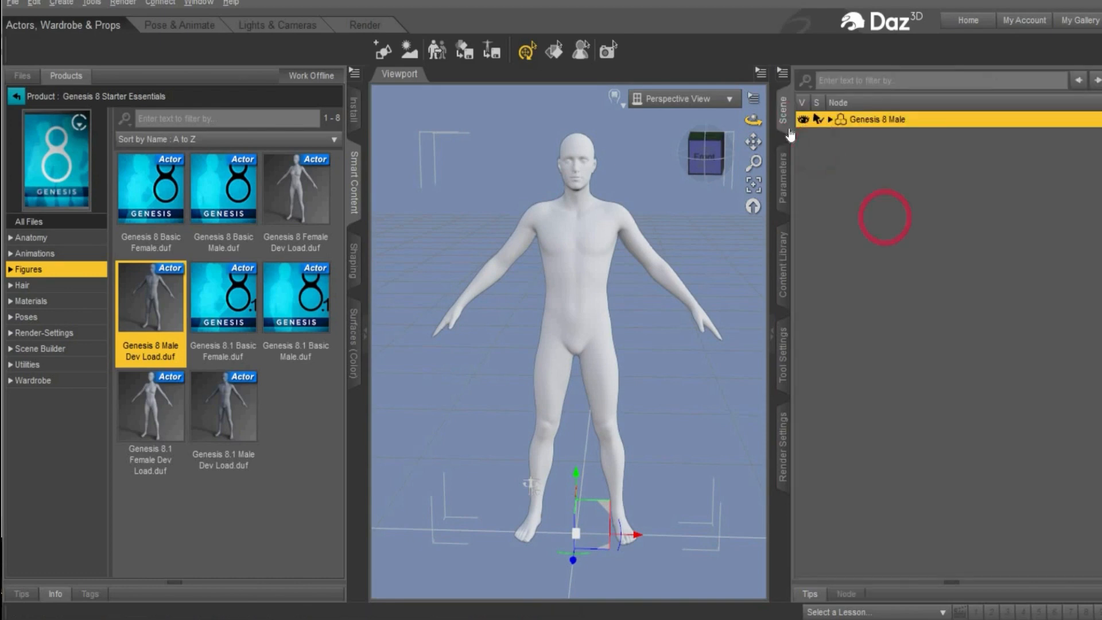
left_click(861, 118)
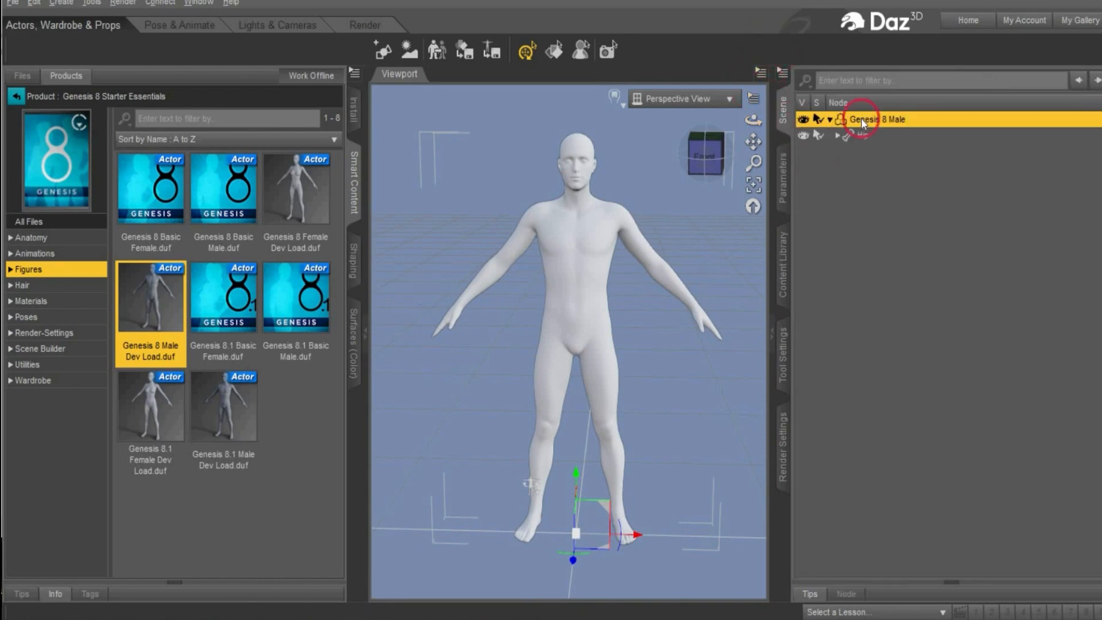
left_click(784, 195)
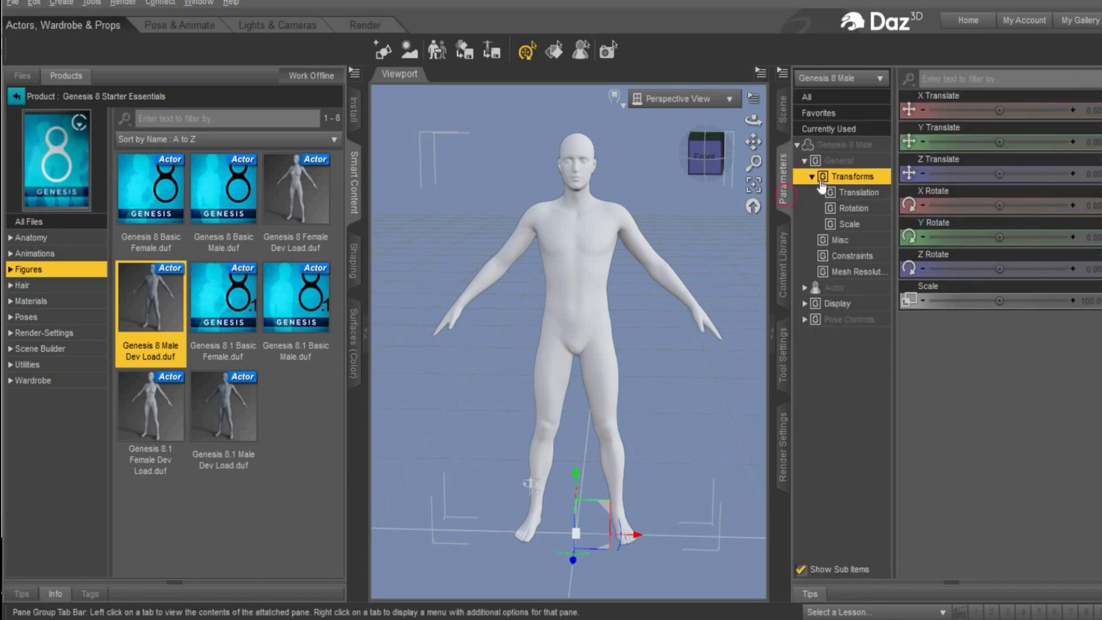
left_click(832, 147)
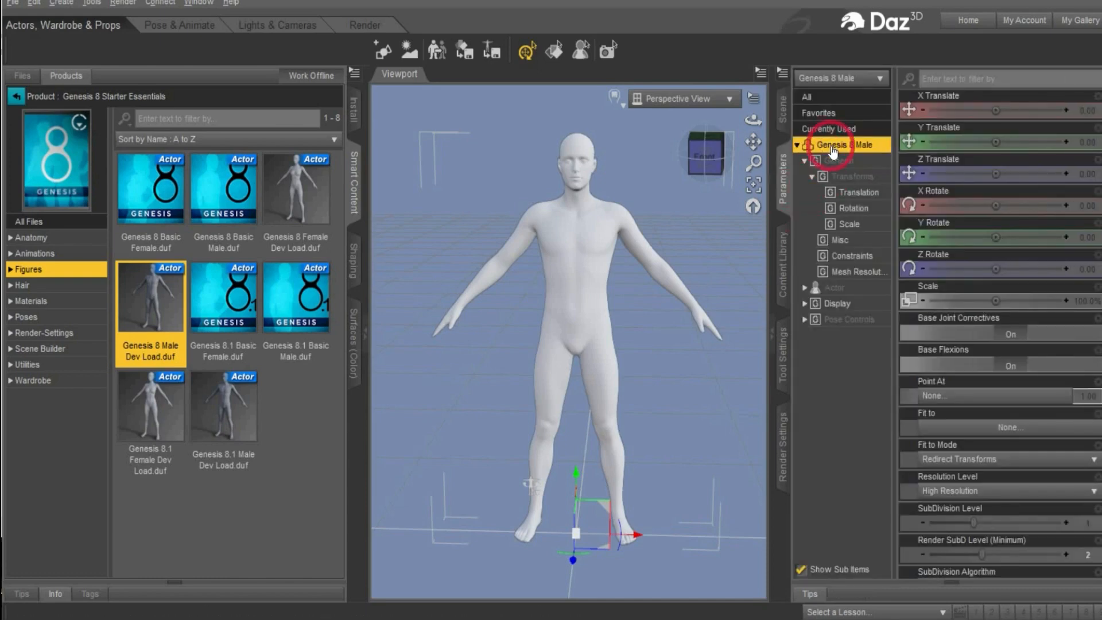
scroll(956, 435, "down", 8)
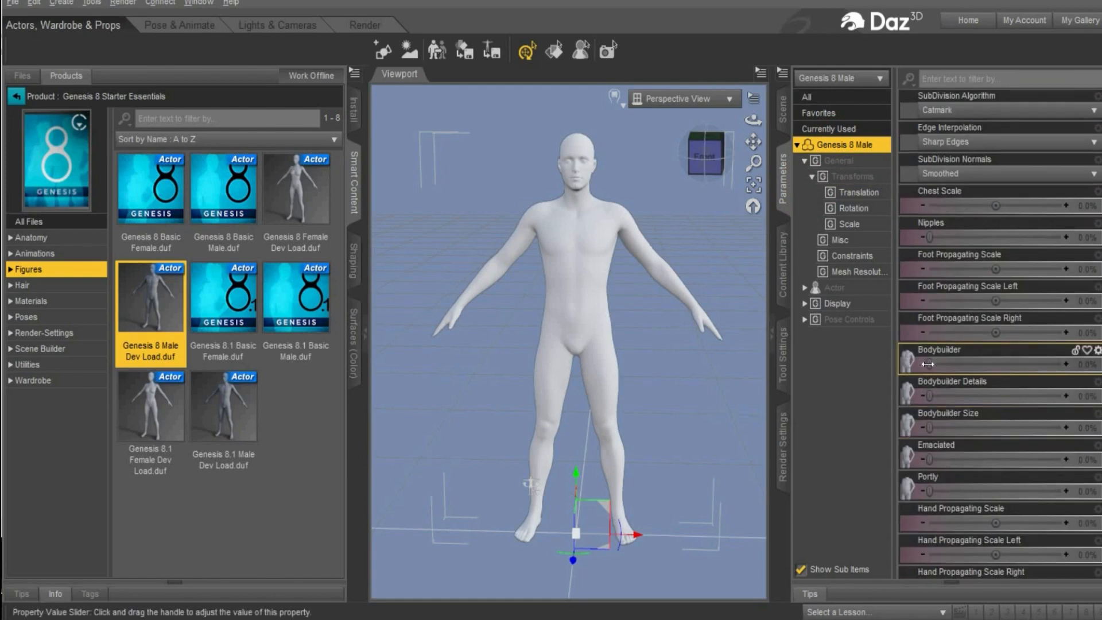
- Try the Bodybuilder, Portly and Emaciated body shapes on the male figure and reset them
left_click_drag(940, 364, 969, 362)
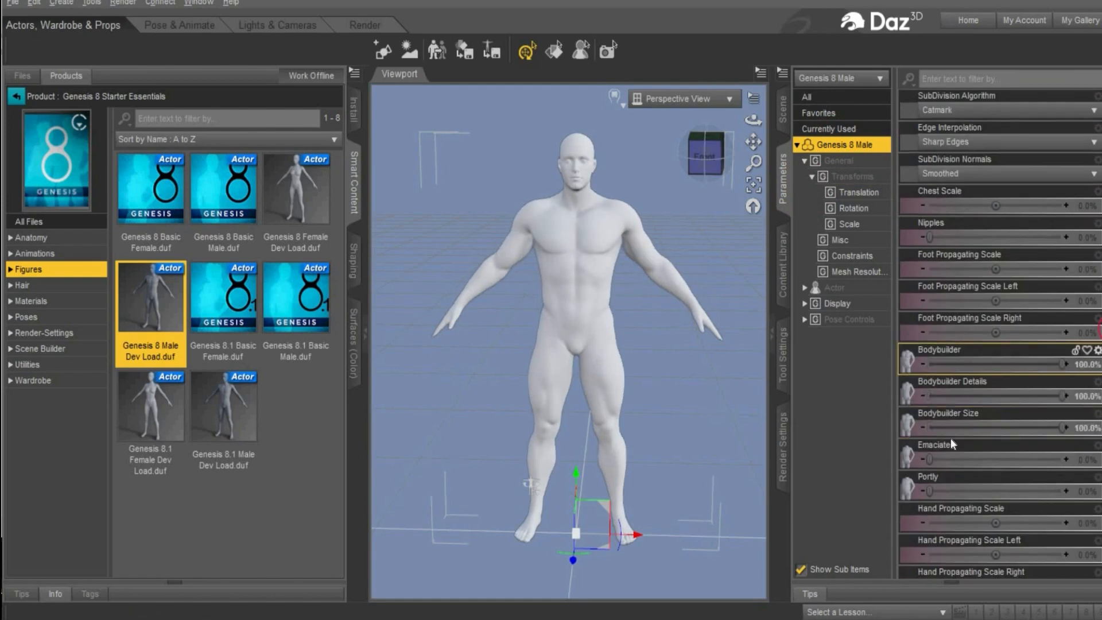
left_click(949, 456)
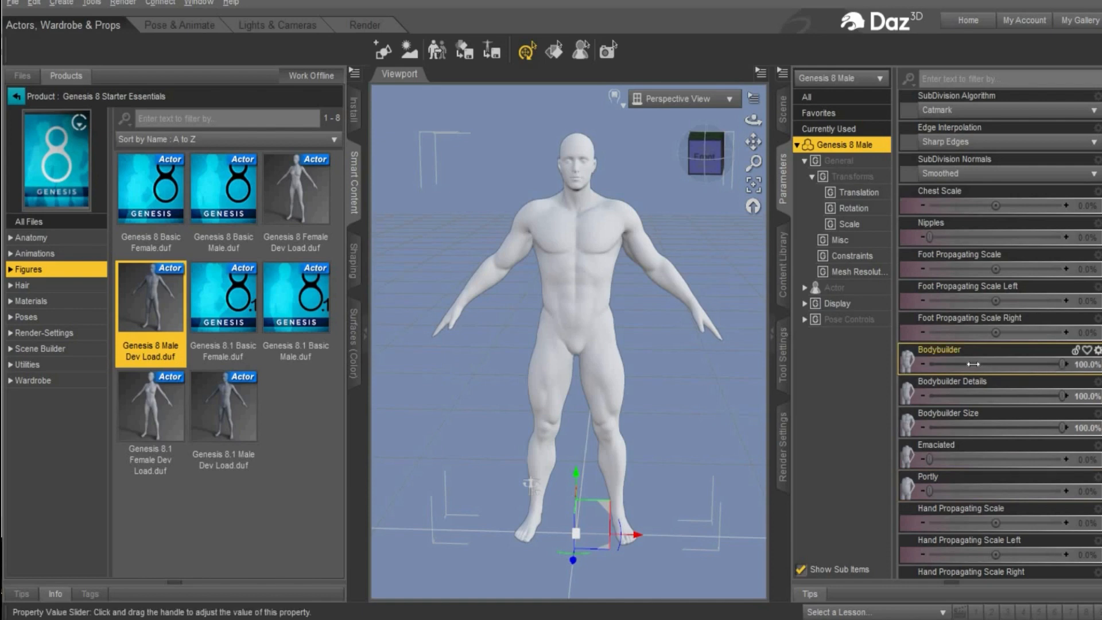
left_click_drag(972, 364, 892, 396)
left_click(951, 507)
left_click_drag(930, 491, 1063, 491)
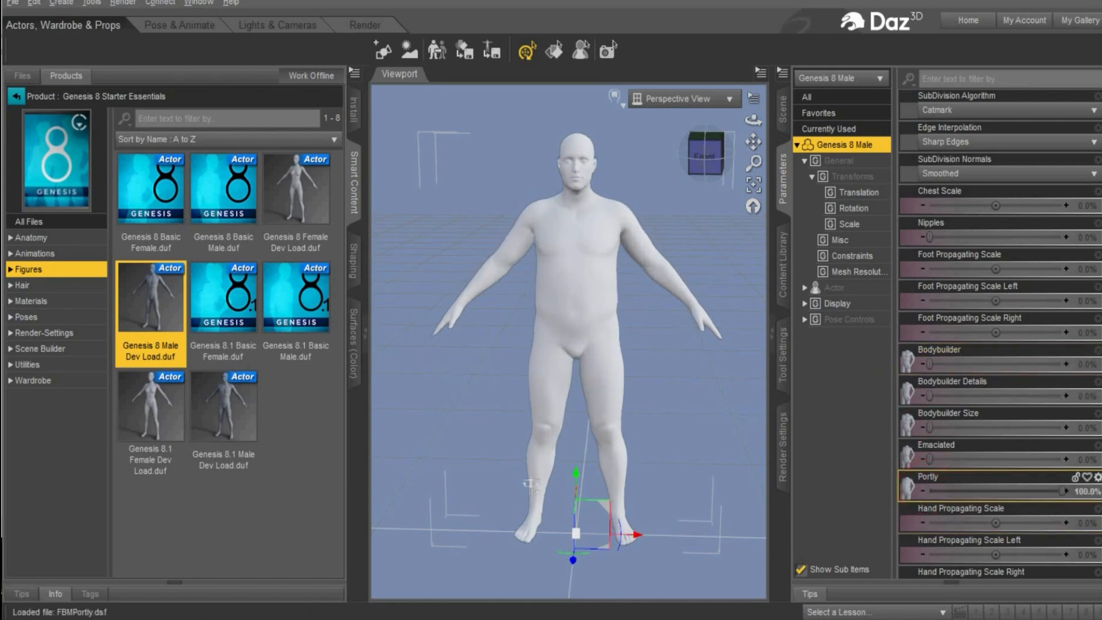
left_click_drag(737, 459, 1063, 457)
left_click(929, 362)
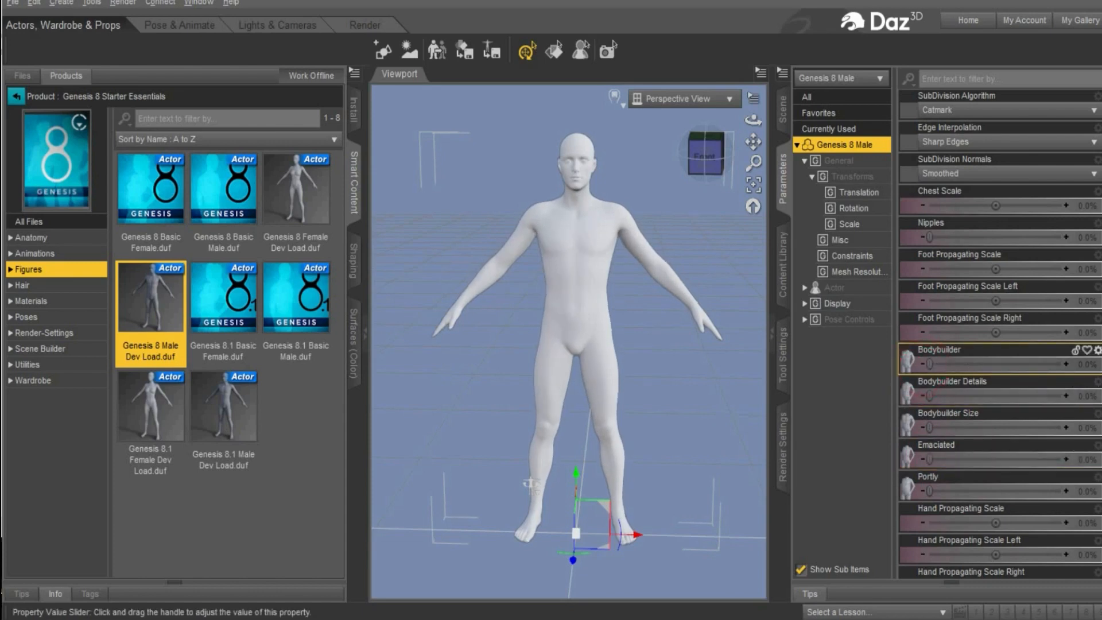
- Set the male figure's Bodybuilder shape to 100%, including Bodybuilder Details and Bodybuilder Size
left_click_drag(929, 362, 1063, 363)
left_click(644, 295)
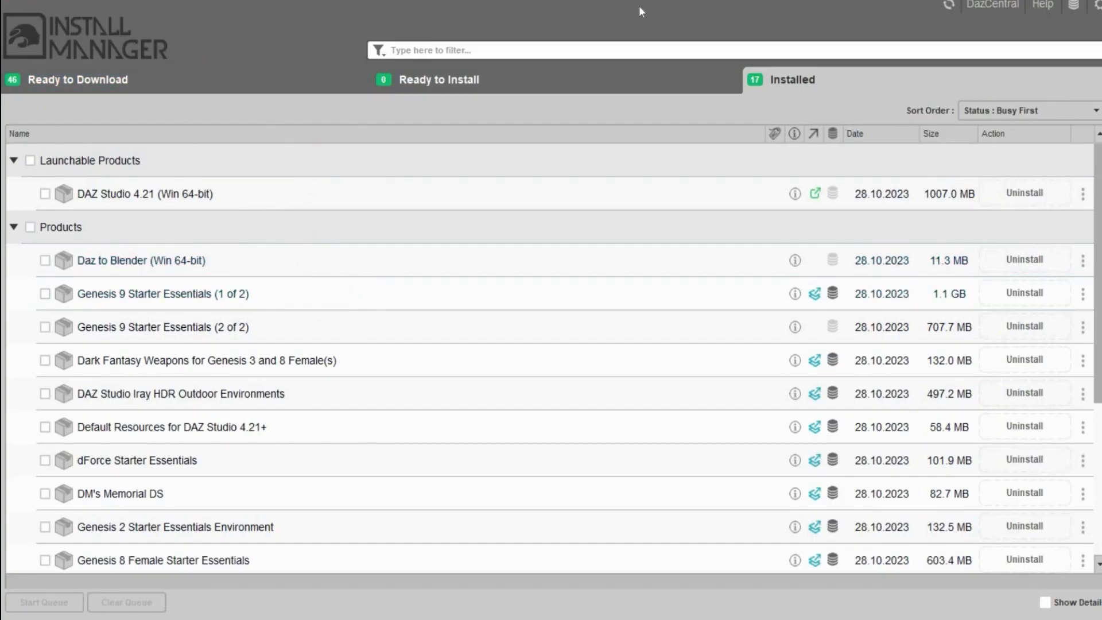
- Switch to Blender and search the add-on preferences for "daz" to check whether DazToBlender is enabled
left_click(420, 83)
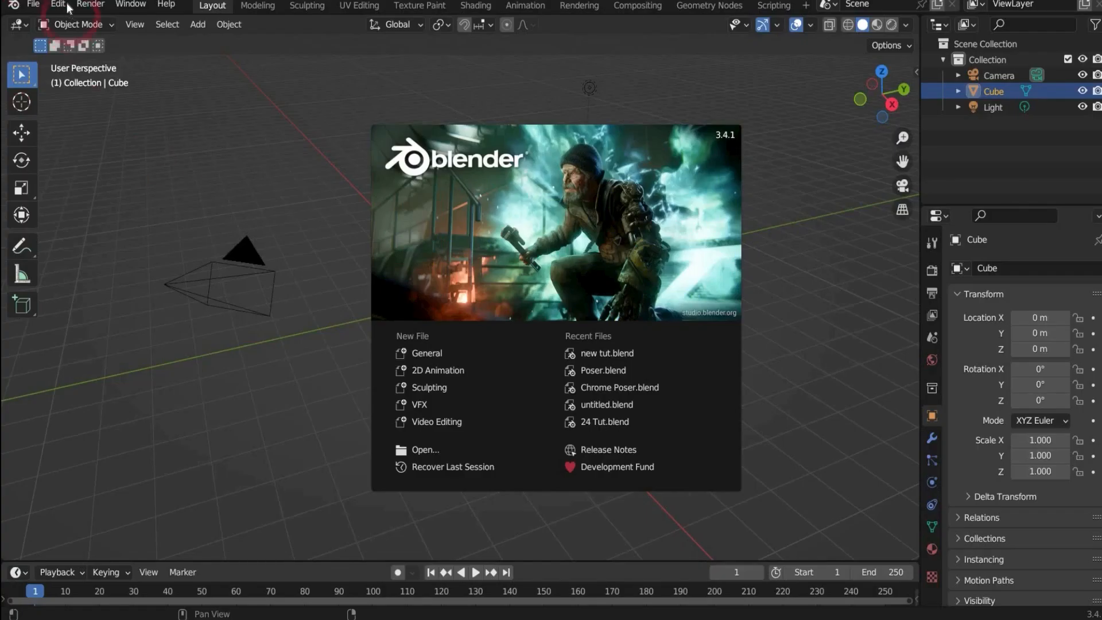
left_click(67, 7)
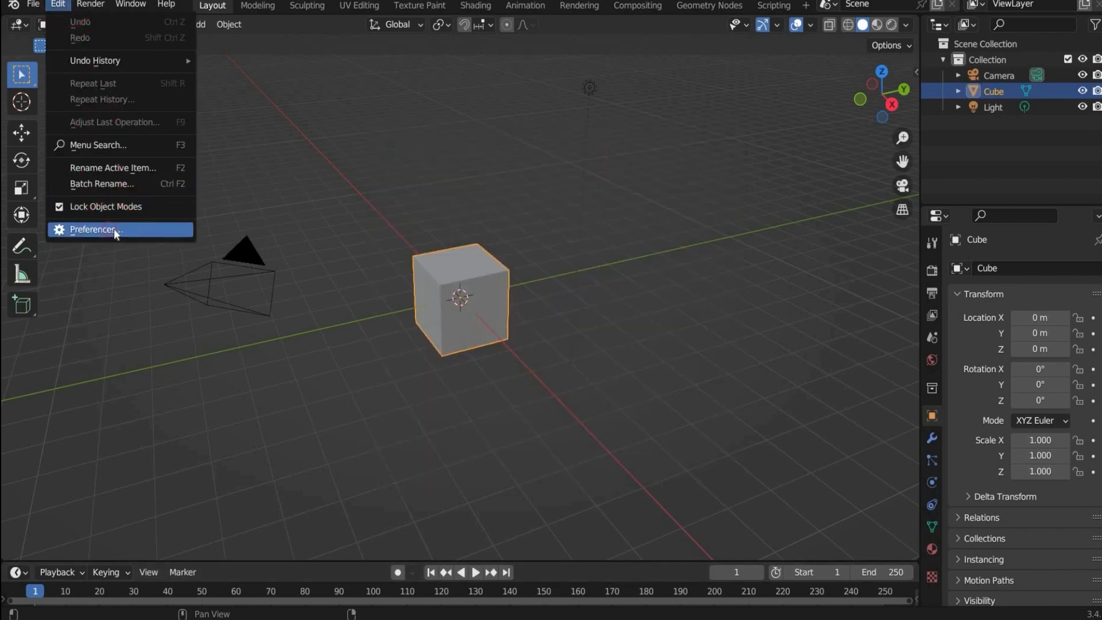
left_click(104, 227)
left_click(709, 148)
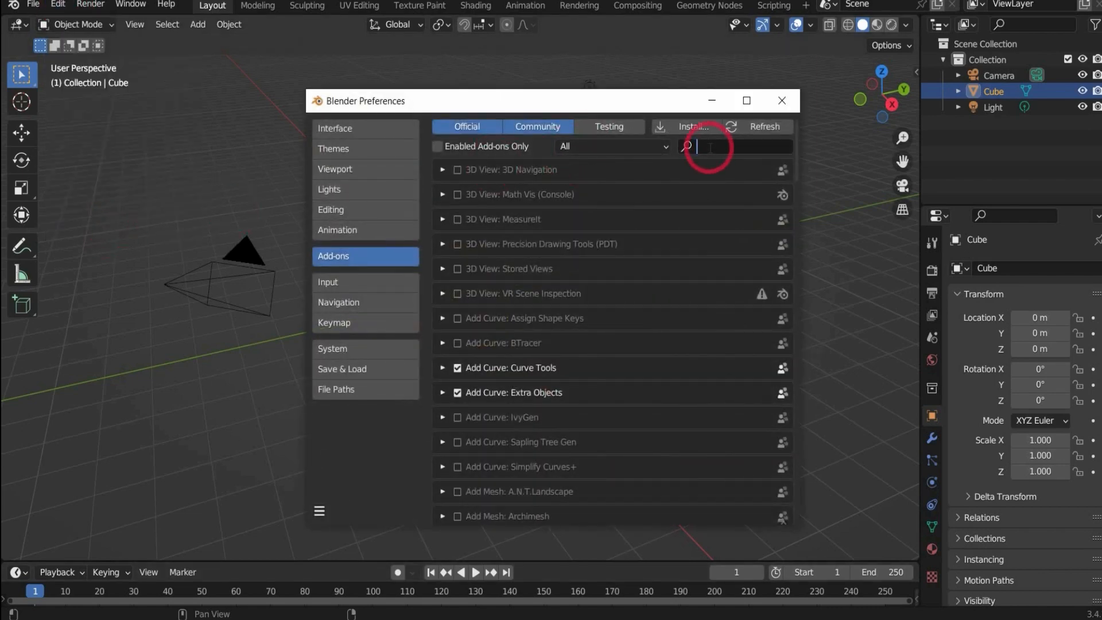
type("daz")
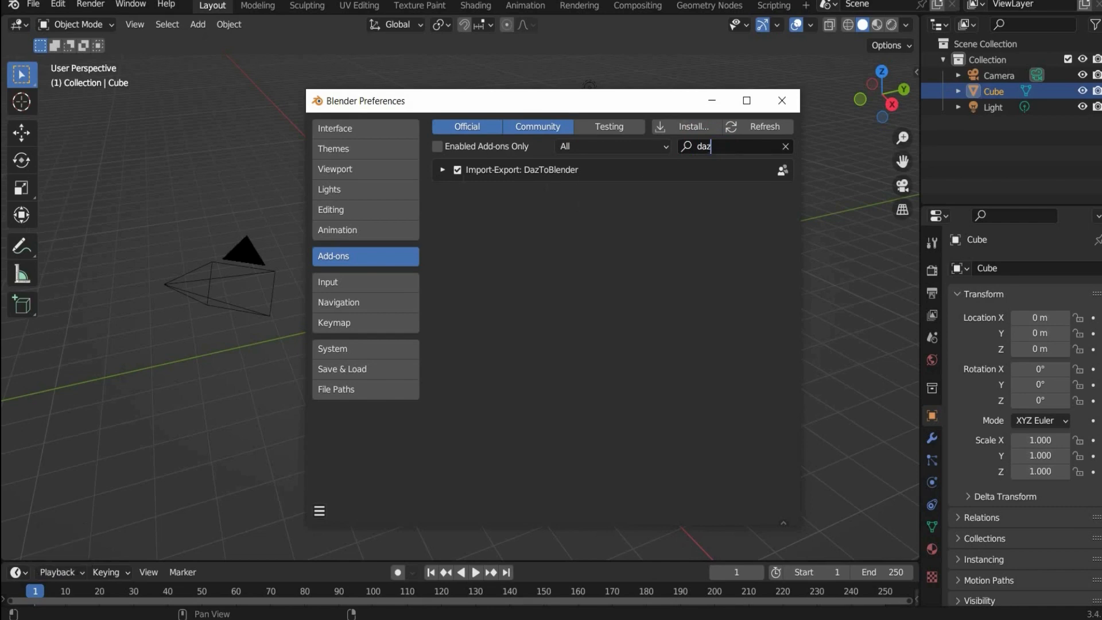
left_click(775, 102)
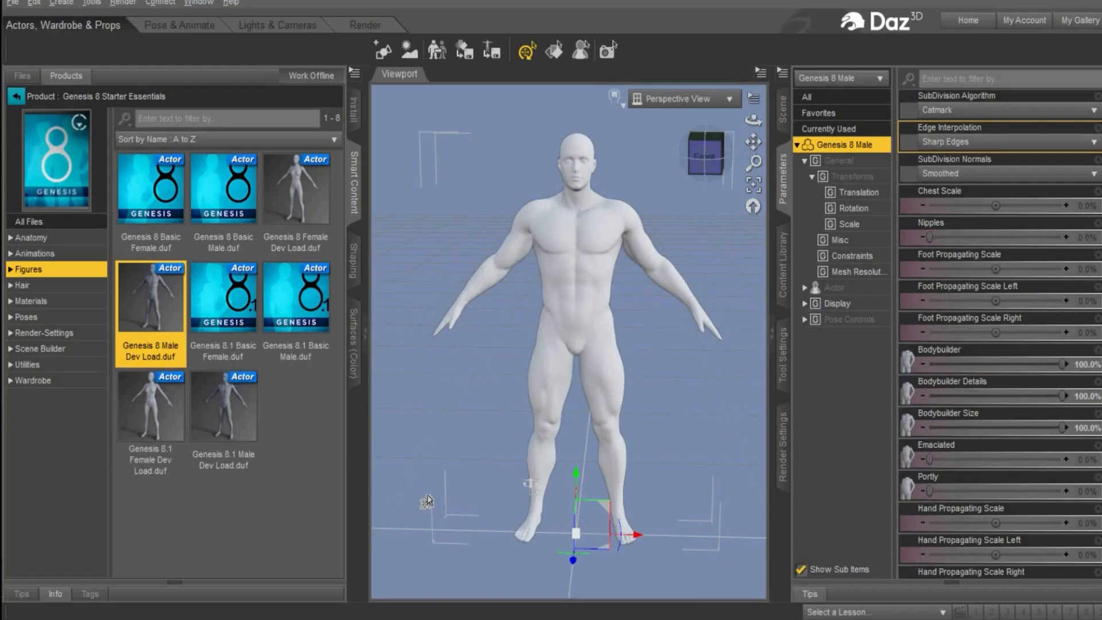
- Open the morph selection of the Daz To Blender bridge and remove all morphs from the export list
left_click(13, 3)
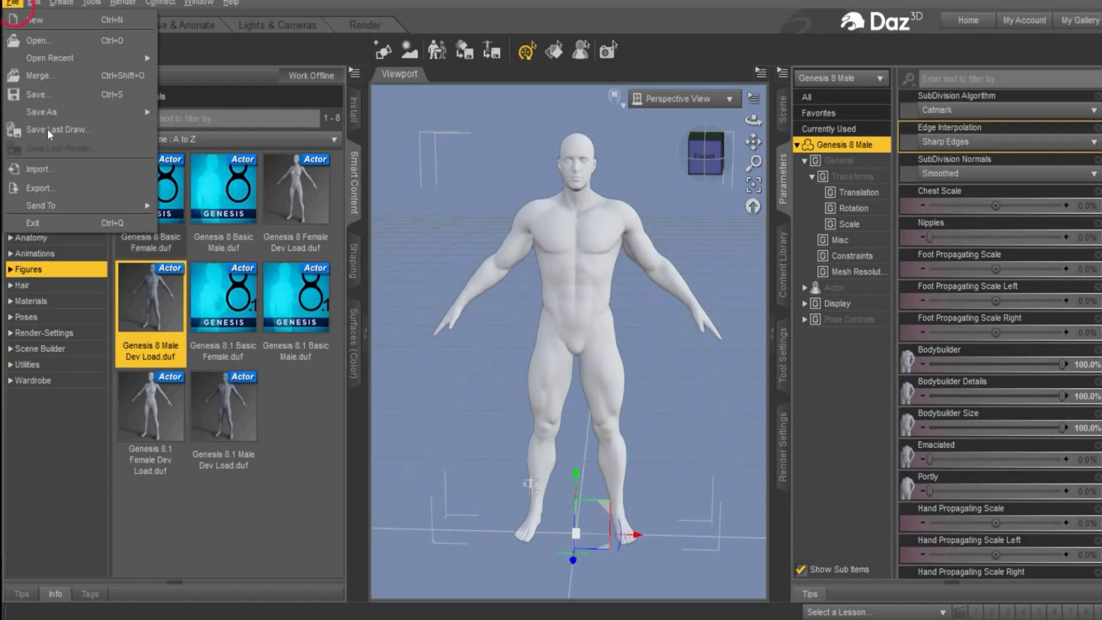
mouse_move(63, 205)
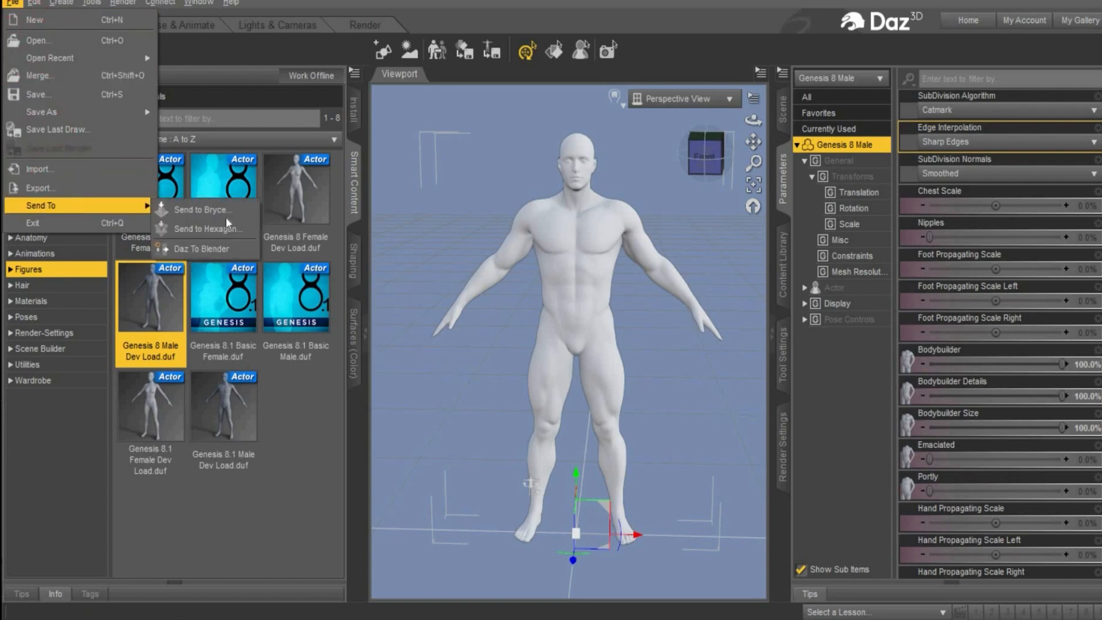
left_click(234, 251)
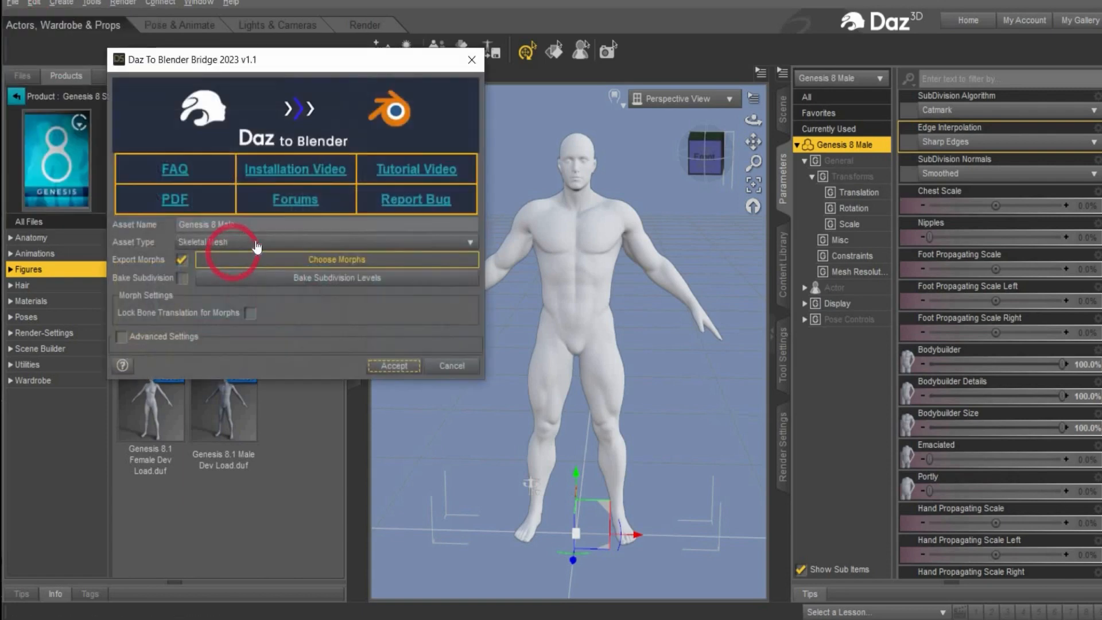
left_click(337, 260)
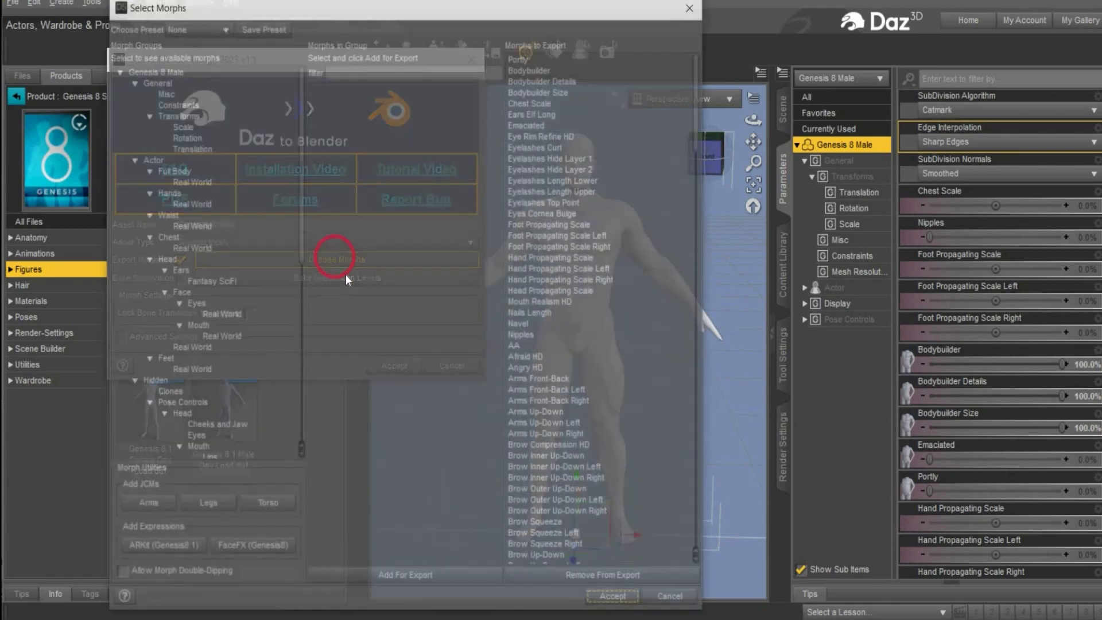
left_click(520, 59)
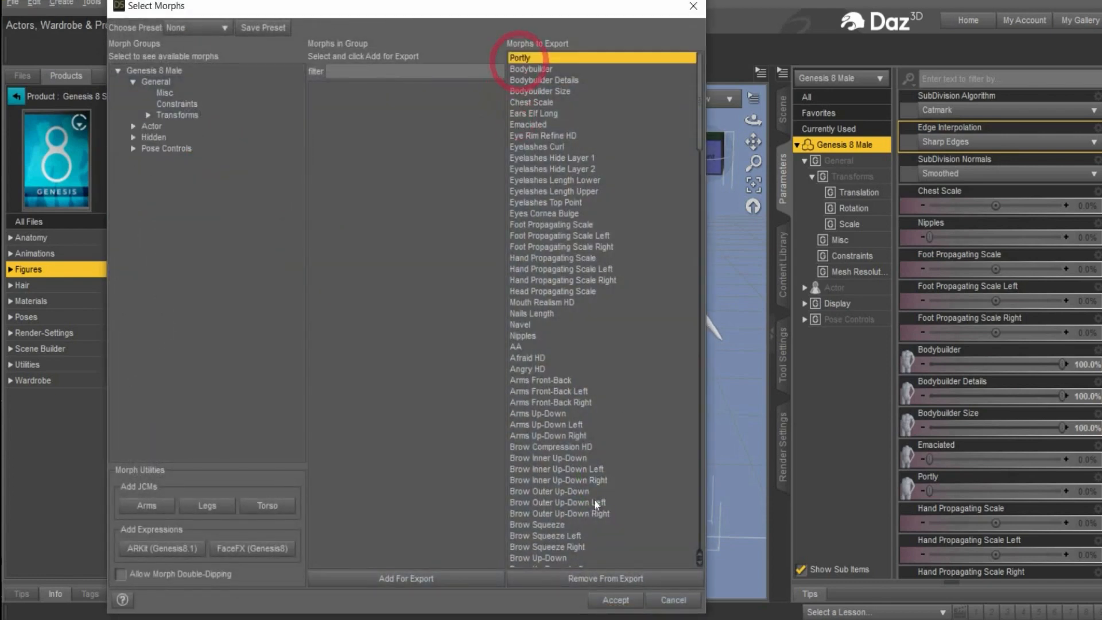
left_click(577, 503)
key("ctrl+a")
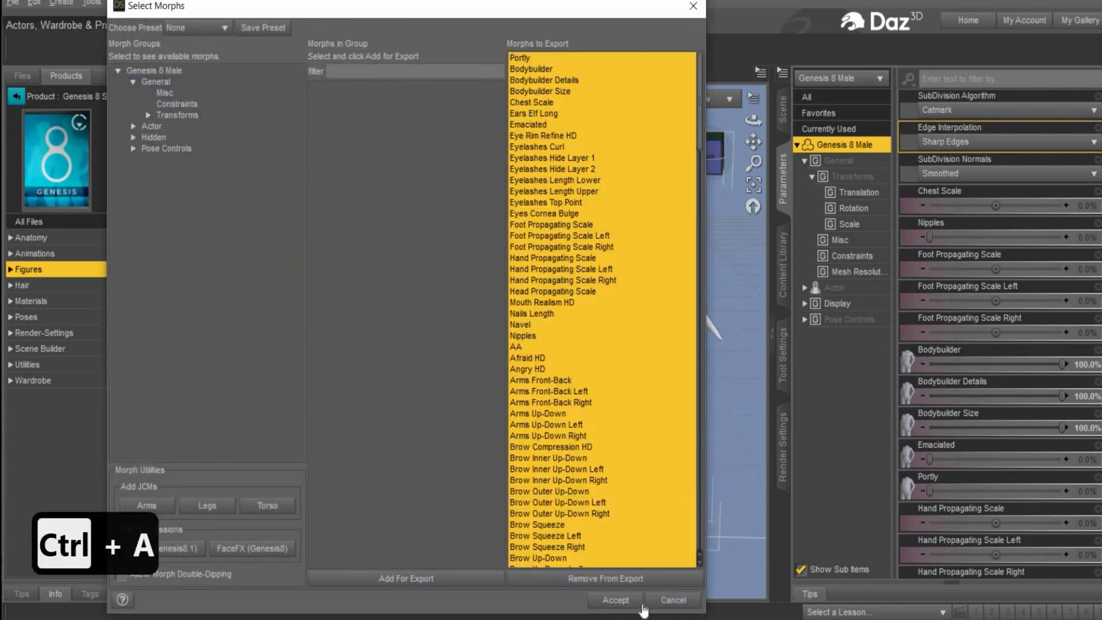
left_click(603, 579)
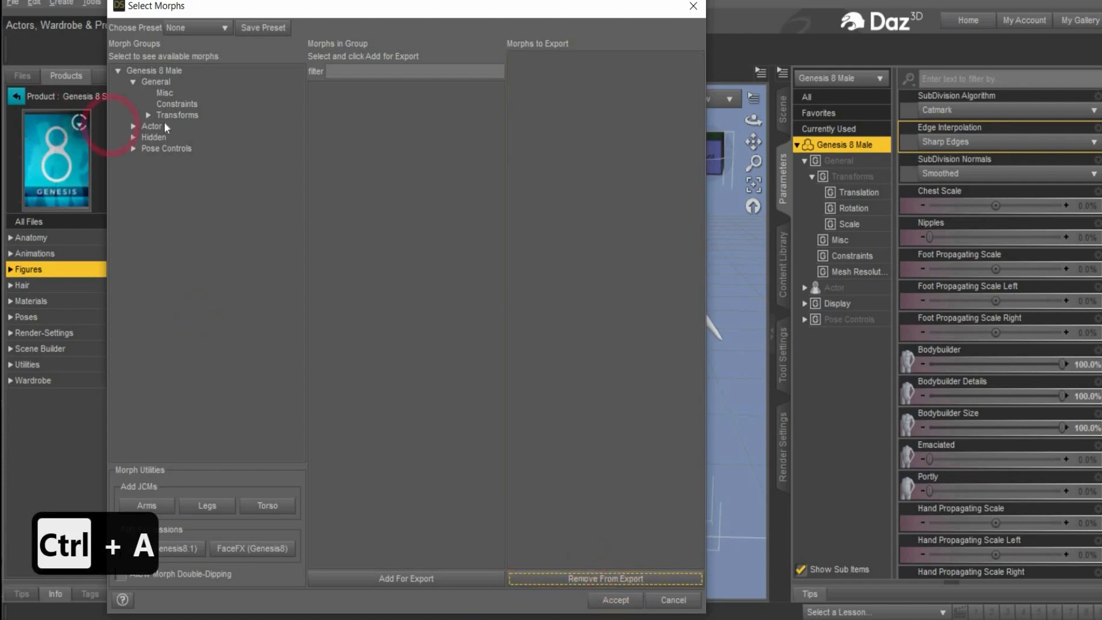
- Add all morphs of the Actor group, from Bodybuilder to Portly, to the morphs to export
left_click(150, 82)
left_click(175, 104)
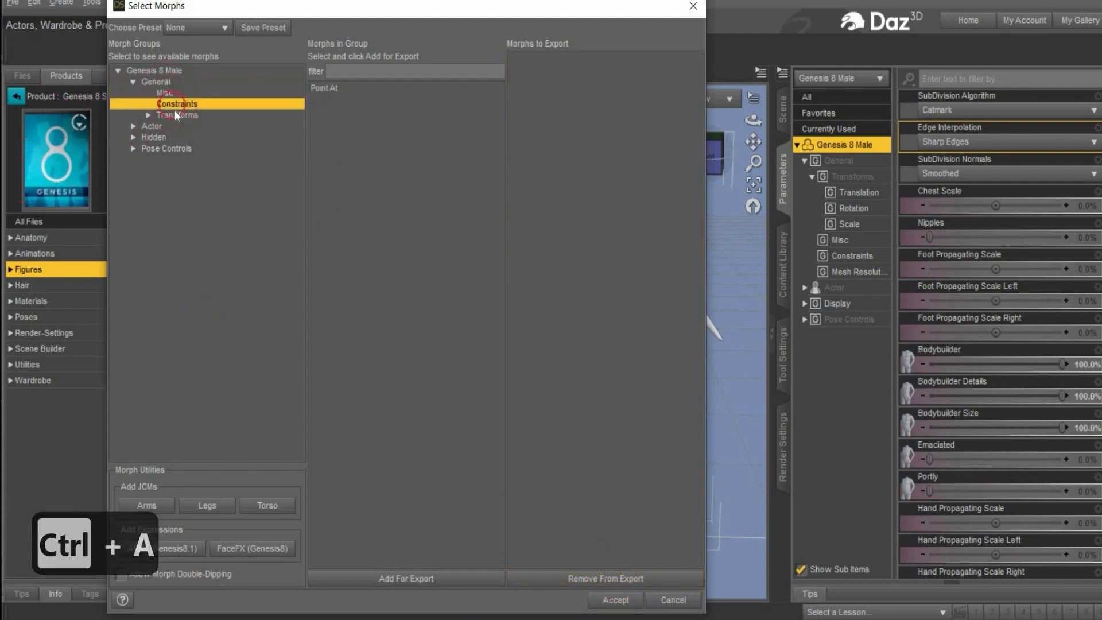
left_click(175, 114)
left_click(152, 125)
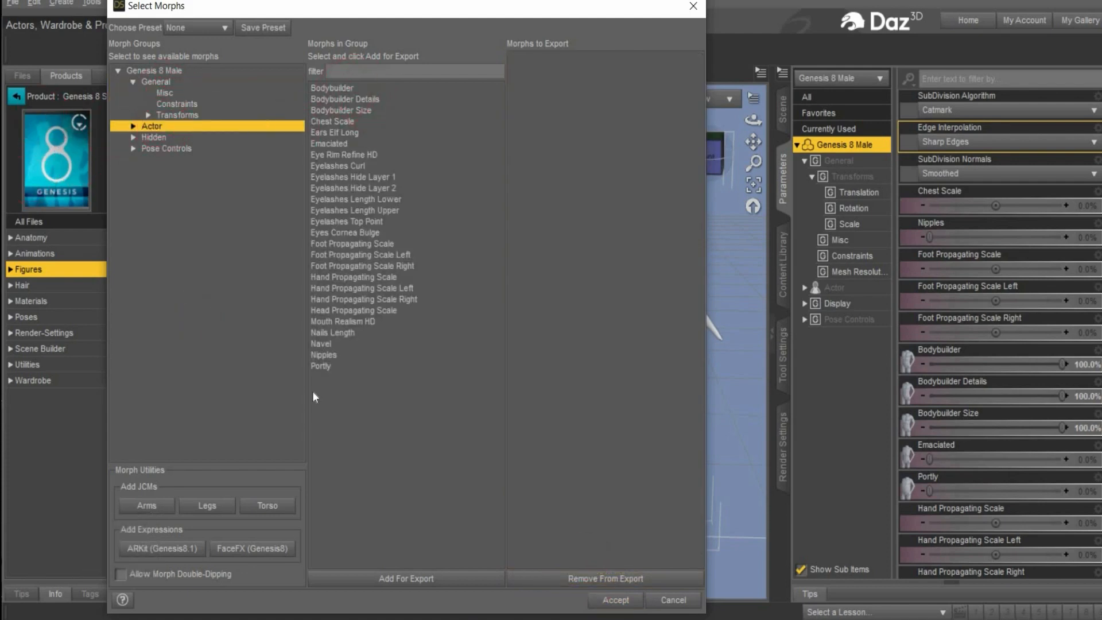
left_click(338, 88)
left_click(319, 365, "shift")
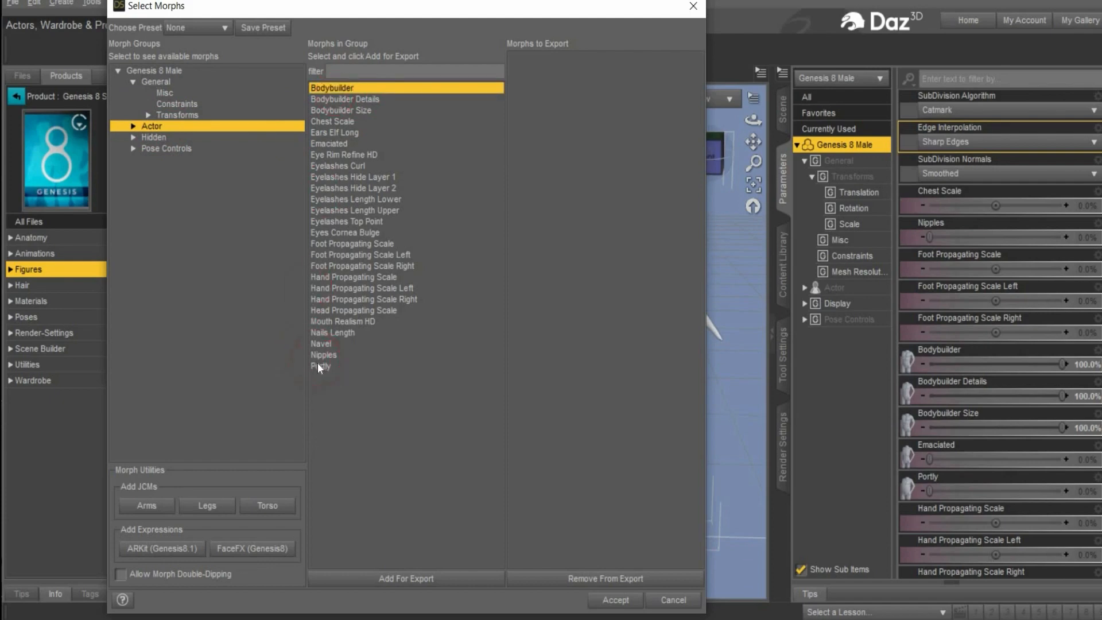
left_click(683, 370)
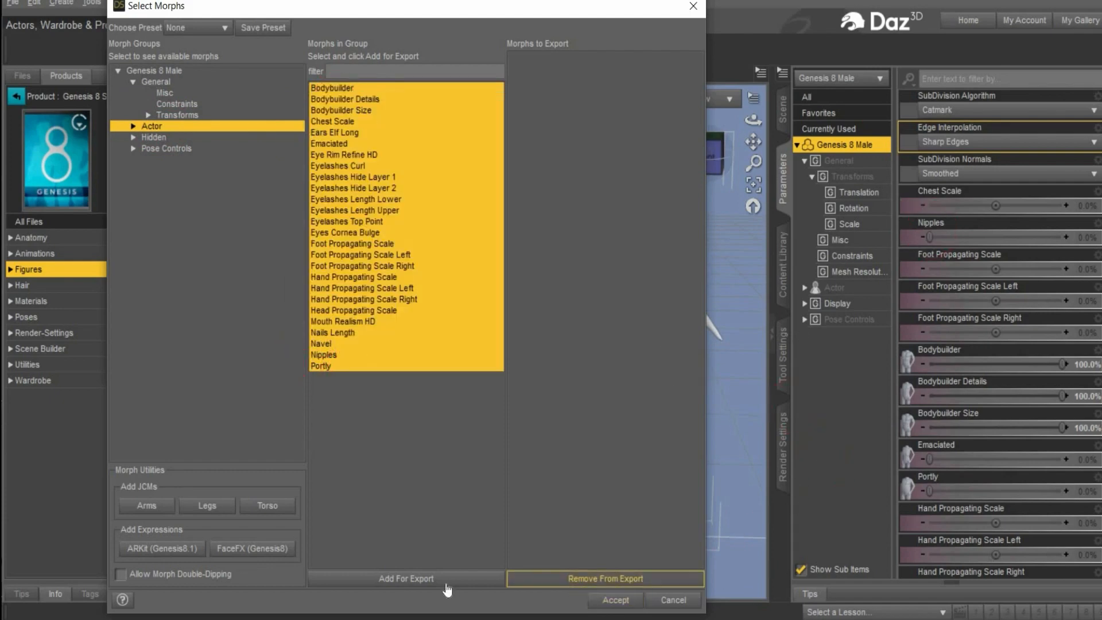
left_click(447, 580)
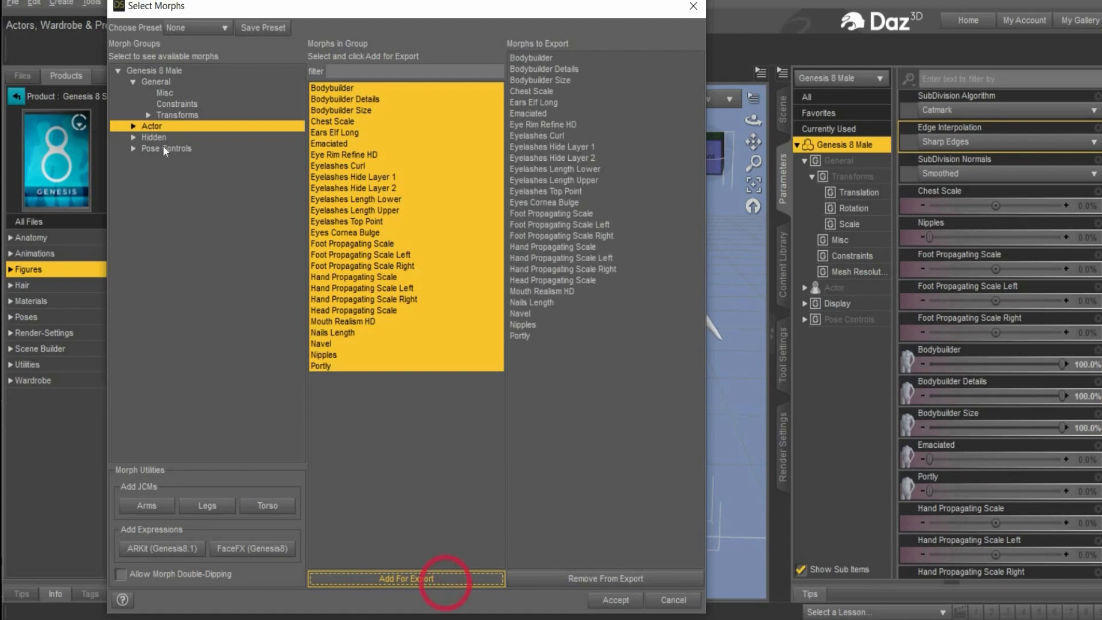
- Add all morphs of the Pose Controls group to the morphs to export
left_click(159, 138)
left_click(163, 149)
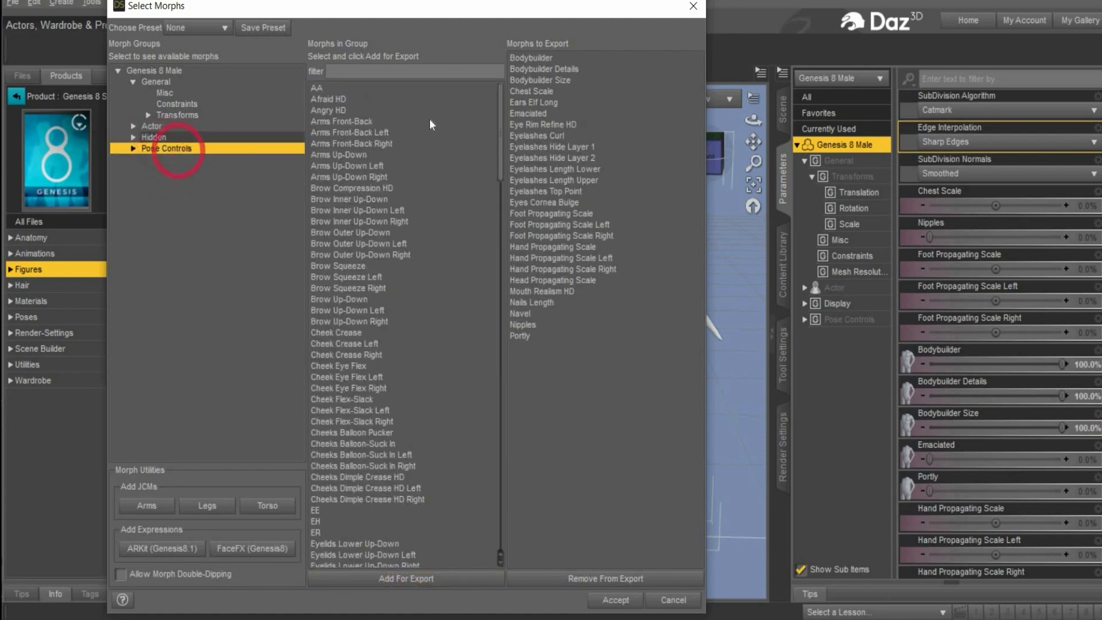
left_click(334, 90)
key("ctrl+a")
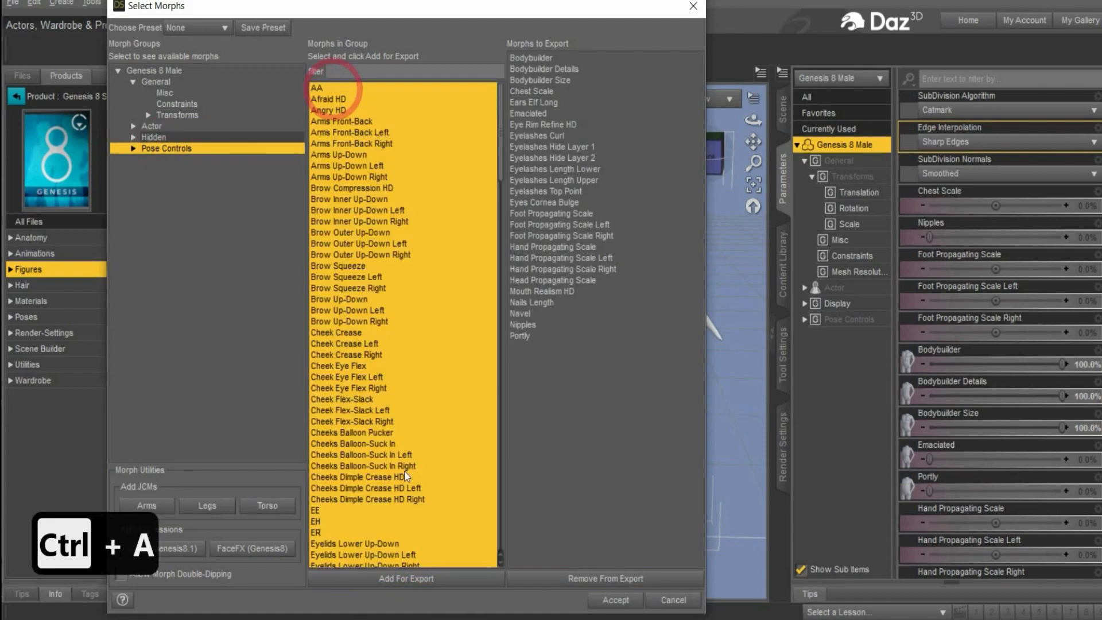
left_click(413, 581)
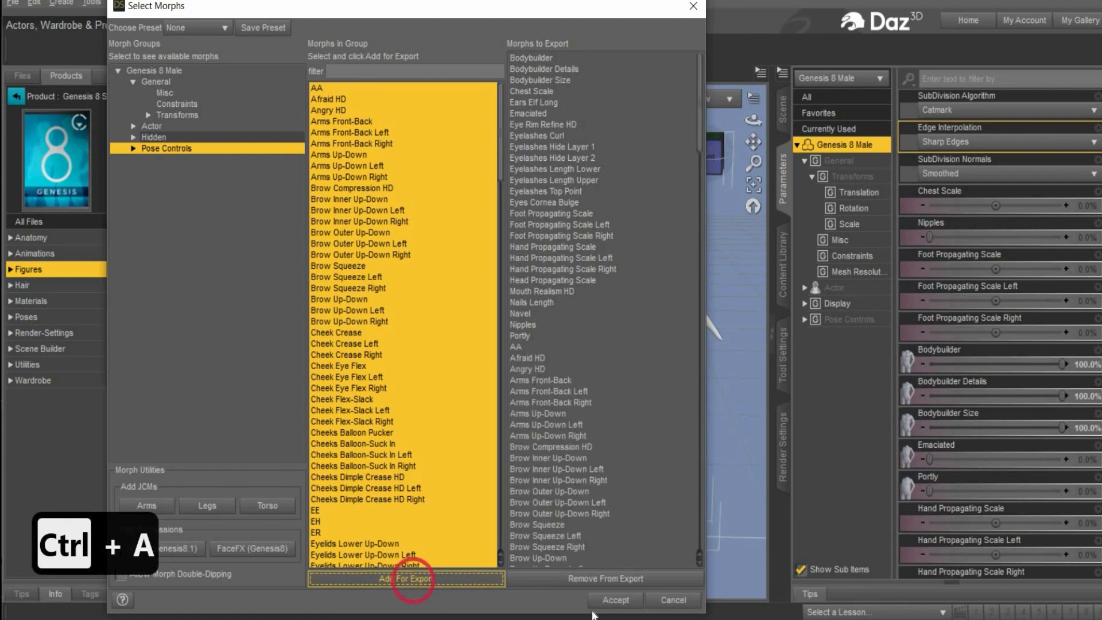
- Accept the morph selection and export the Genesis 8 Male as a skeletal mesh, agreeing to disconnect linked morph controllers
left_click(614, 601)
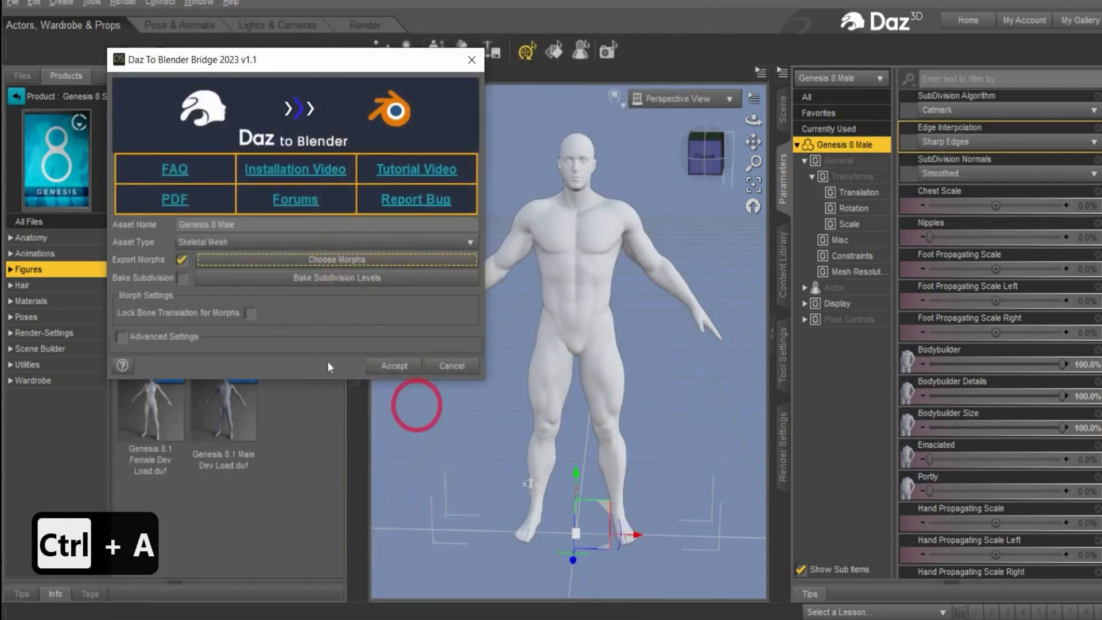
left_click(406, 368)
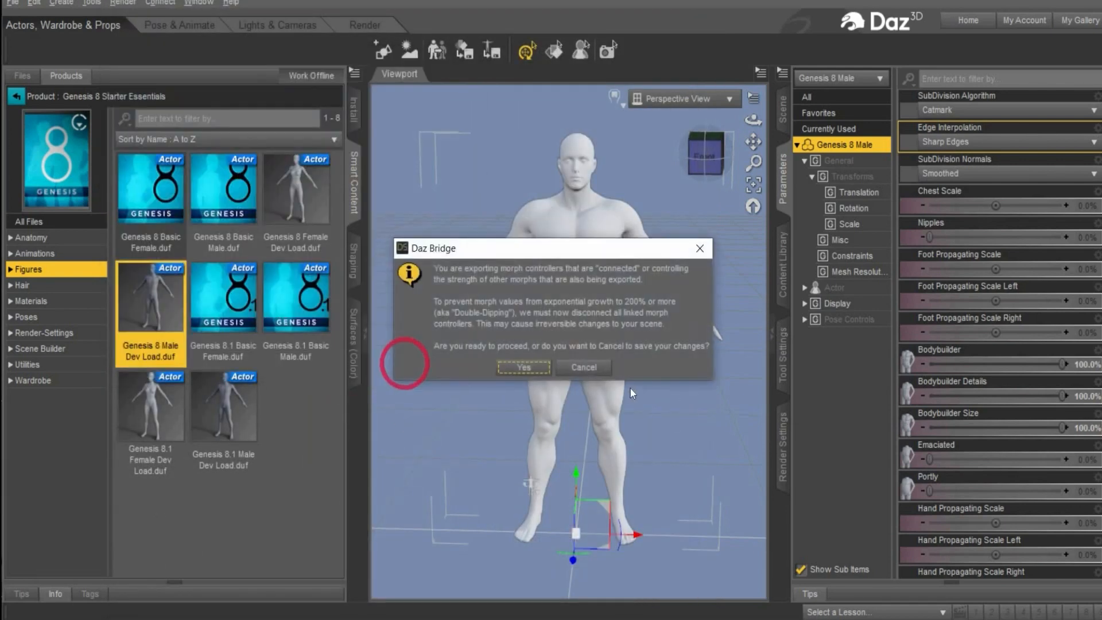
left_click(522, 367)
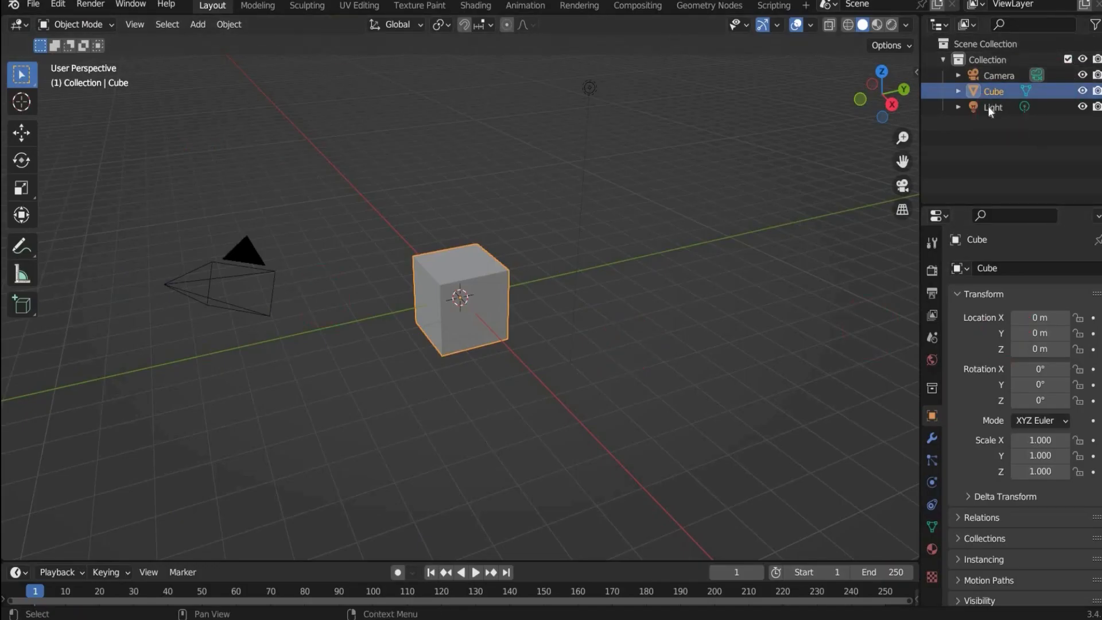
- Switch to Blender and delete the default light, cube and camera from the scene
left_click(989, 108)
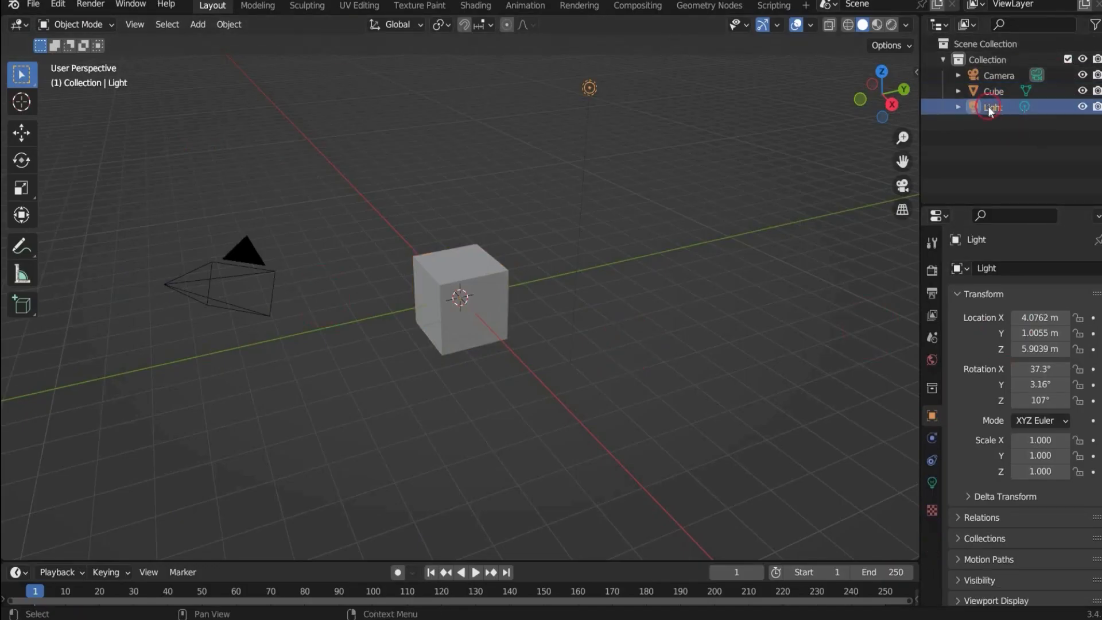
key("x")
left_click(992, 90)
key("x")
left_click(995, 84)
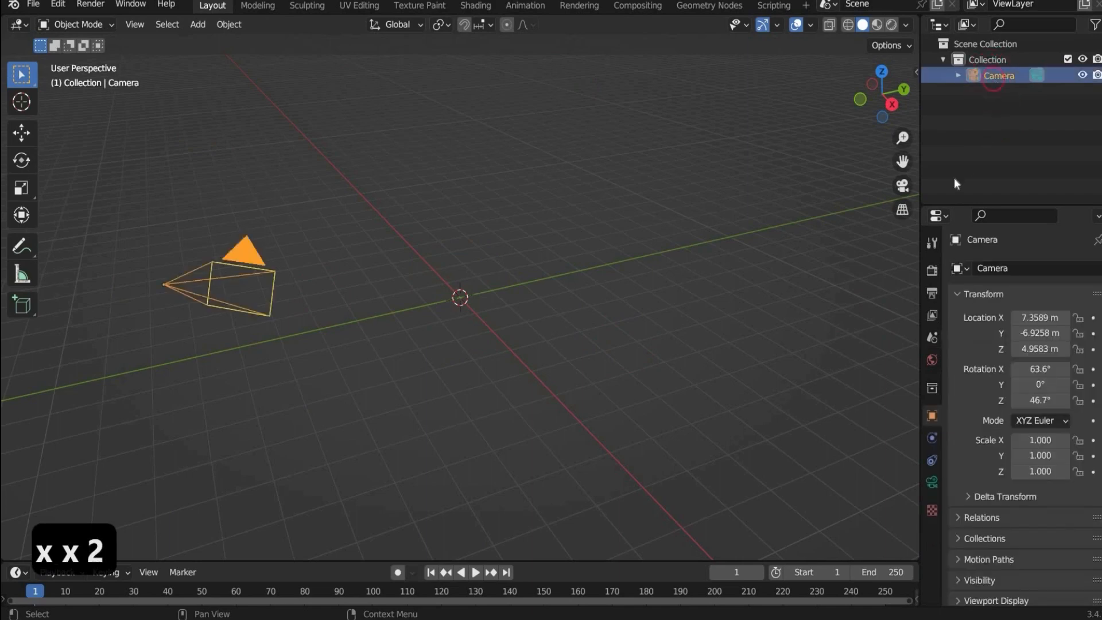
key("x")
- Import the exported Genesis figure into the empty scene with the Daz To Blender add-on
left_click(916, 73)
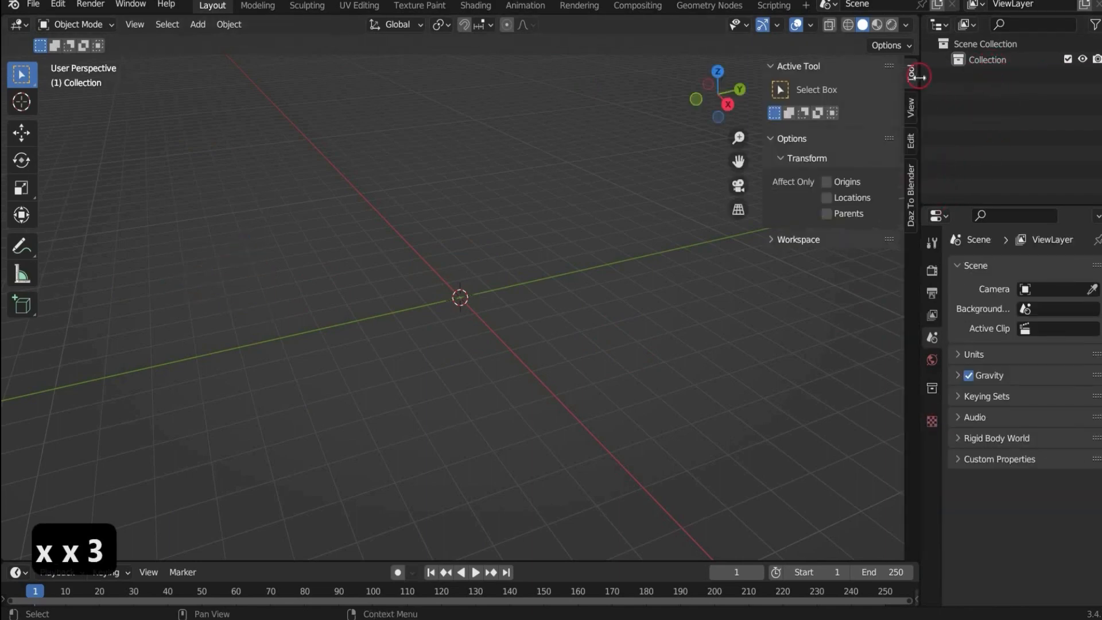
left_click(912, 190)
left_click(832, 94)
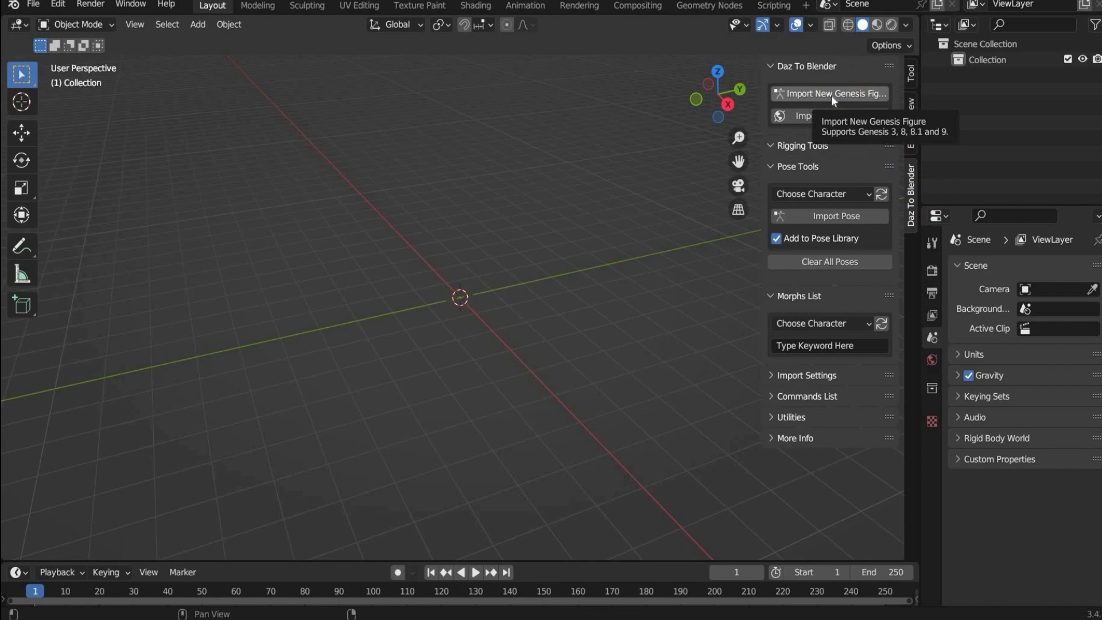
left_click(830, 94)
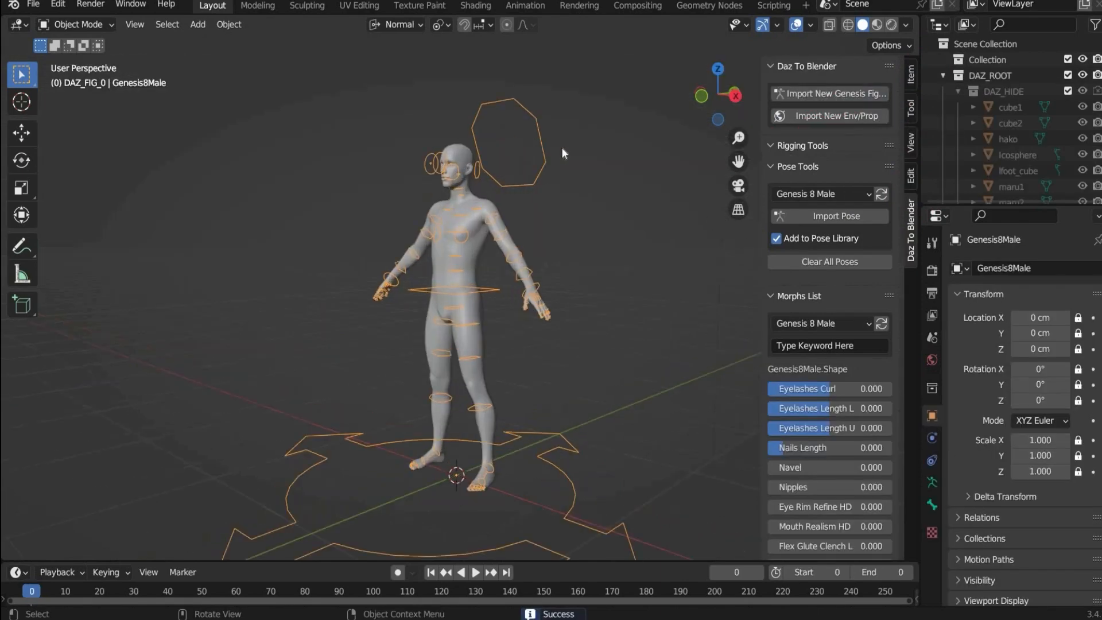
- Filter the figure's morphs by "body" and set Bodybuilder Details, Bodybuilder Size and Bodybuilder to 1.000
scroll(562, 153, "up", 4)
middle_click_drag(501, 199, 583, 182)
scroll(584, 183, "down", 4)
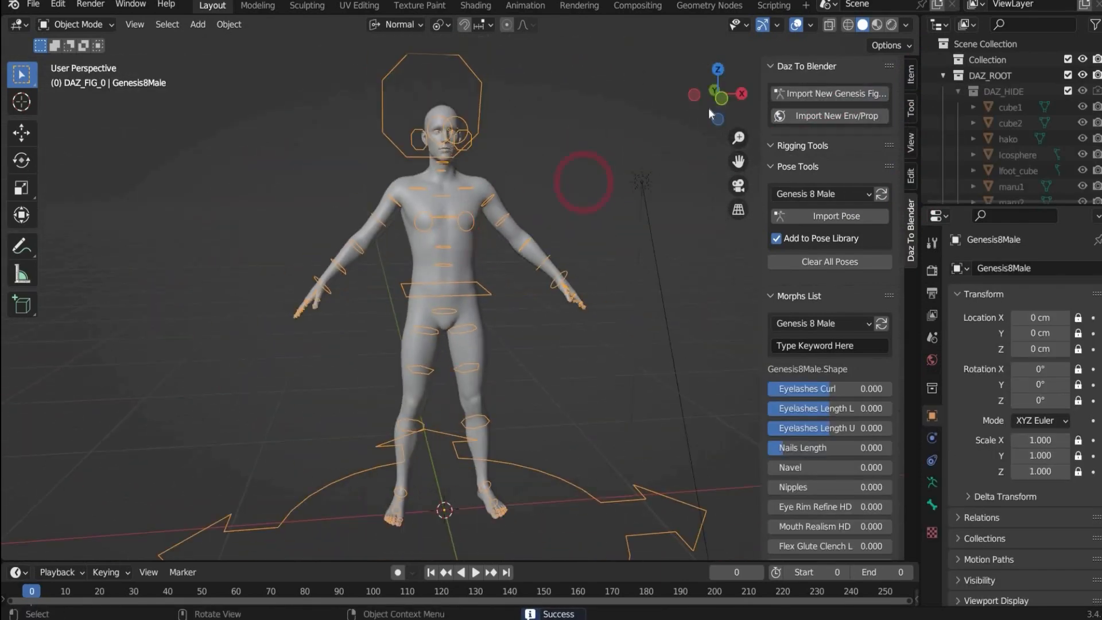
left_click_drag(718, 98, 712, 92)
left_click(817, 346)
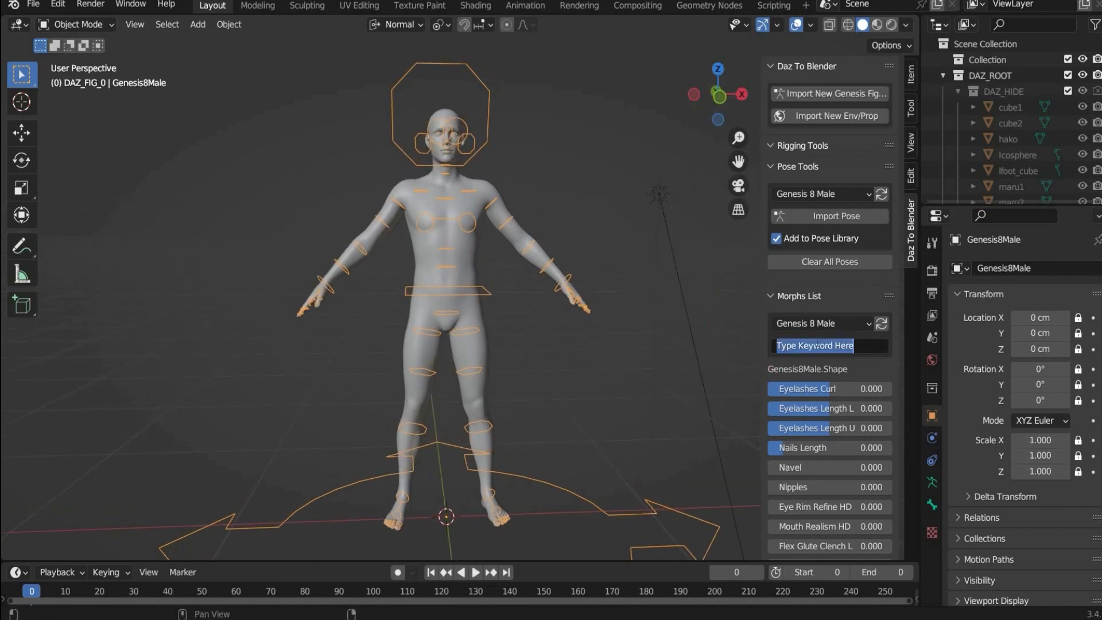
type("body")
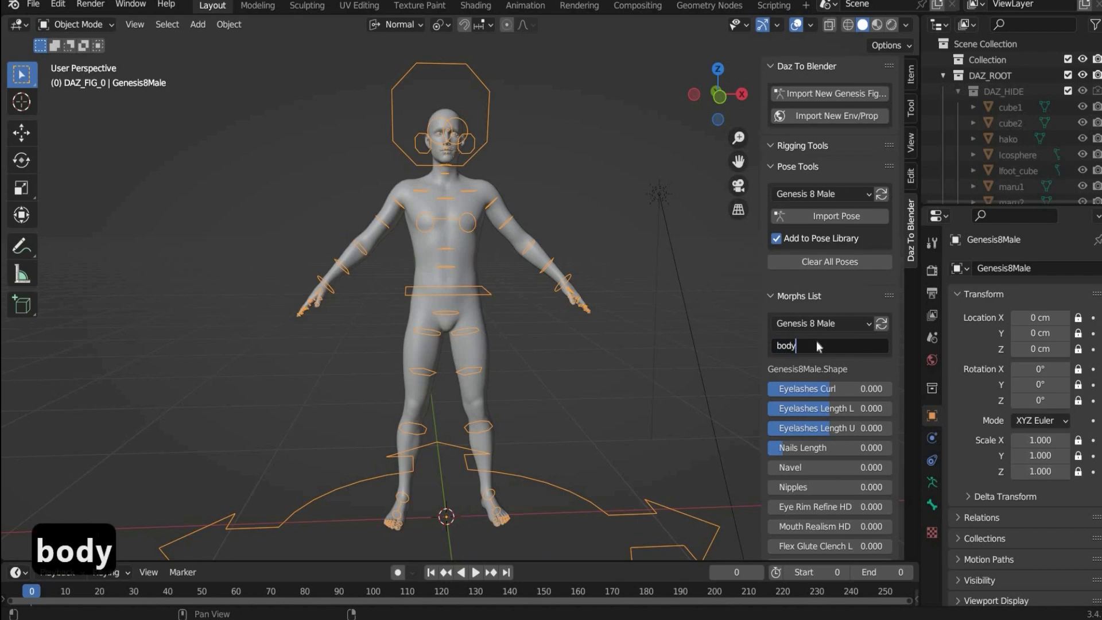
key("Return")
left_click_drag(799, 385, 946, 365)
left_click_drag(795, 409, 946, 356)
left_click_drag(787, 433, 921, 410)
mouse_move(724, 86)
left_mouse_down()
mouse_move(722, 107)
mouse_move(717, 95)
left_mouse_up()
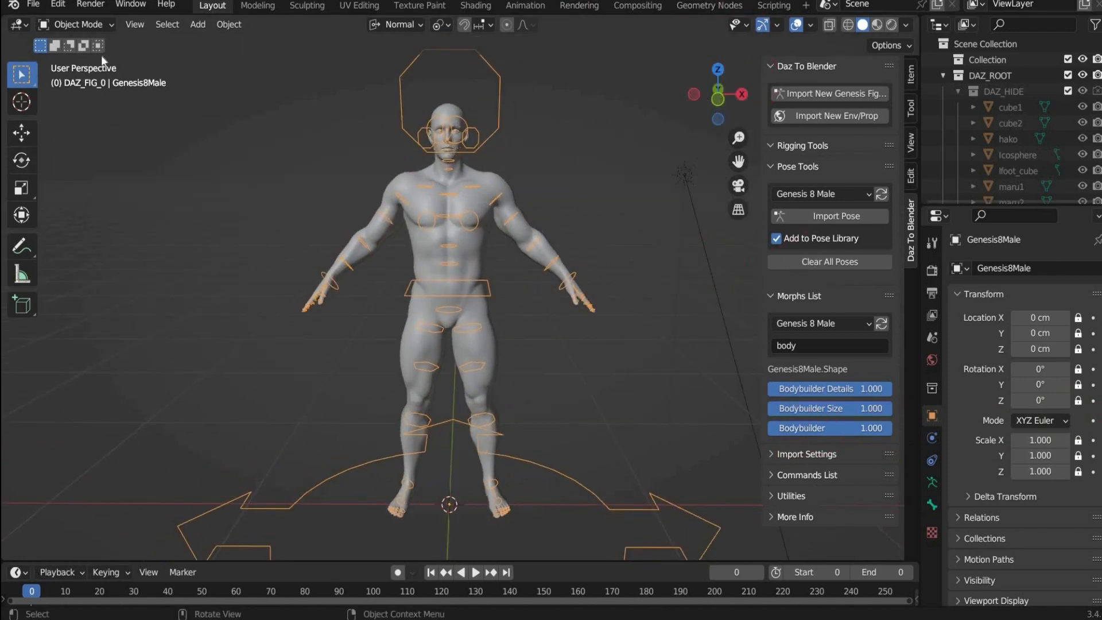
left_click(451, 171)
left_click(473, 190)
left_click(494, 104)
left_click(419, 207)
left_click(447, 283)
left_click(387, 214)
- Put the Genesis 8 Male rig into Pose Mode and rotate the left shoulder bone (lShldrBend) with the Rotate tool
left_click(56, 26)
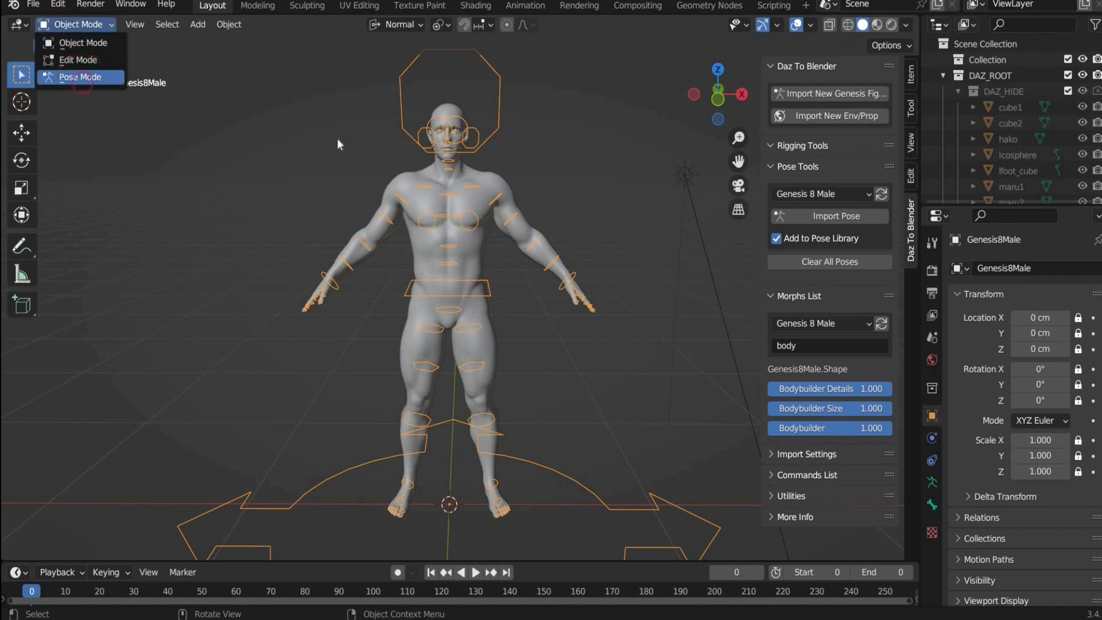
left_click(83, 83)
scroll(540, 164, "up", 2)
left_click(503, 179)
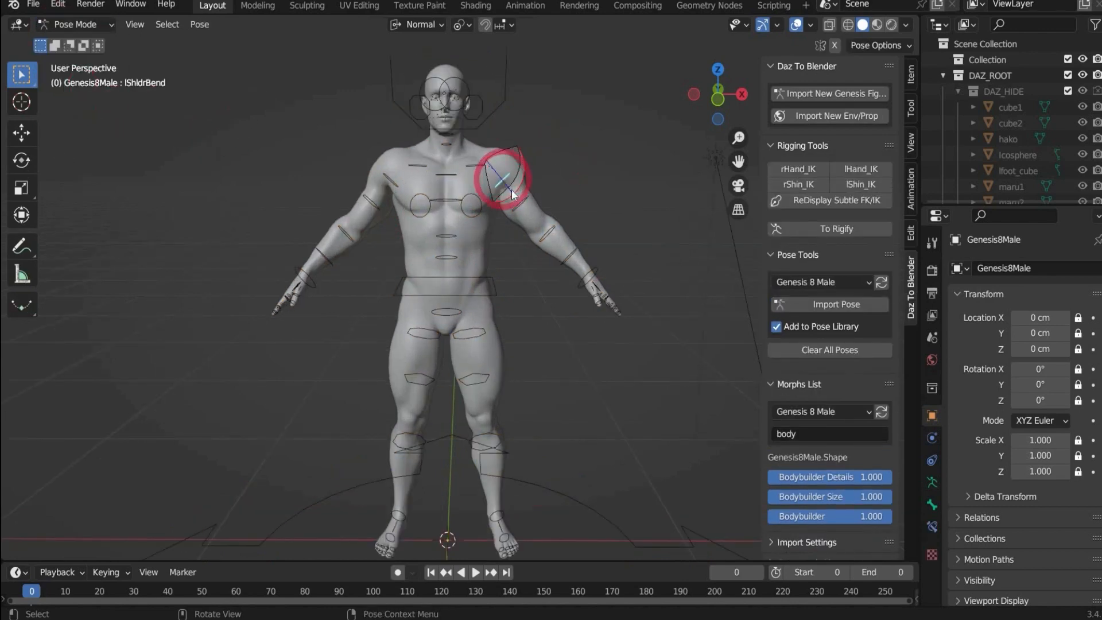
left_click(26, 160)
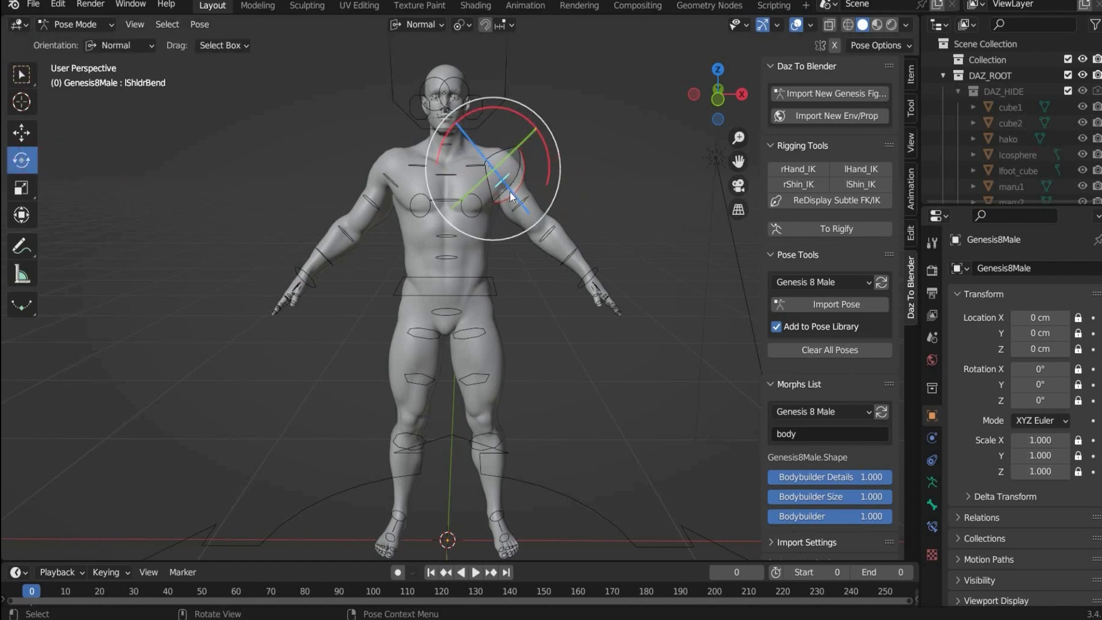
left_click_drag(510, 191, 610, 167)
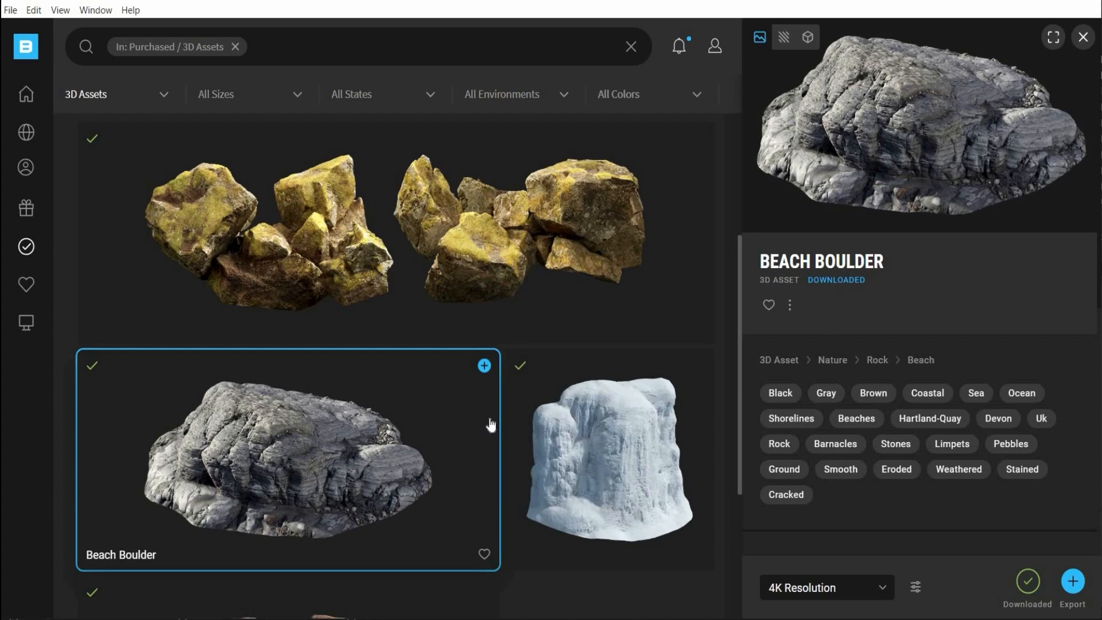
- Switch to Quixel Bridge and export the purchased Beach Boulder 3D asset to Blender at 4K resolution
scroll(400, 152, "up", 4)
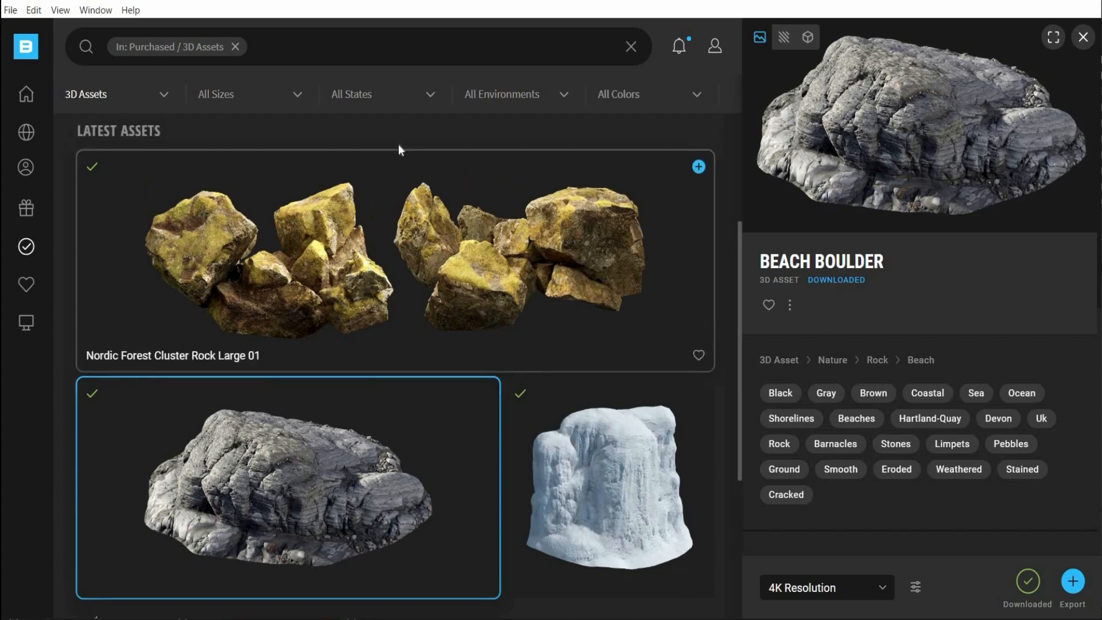
scroll(83, 427, "down", 7)
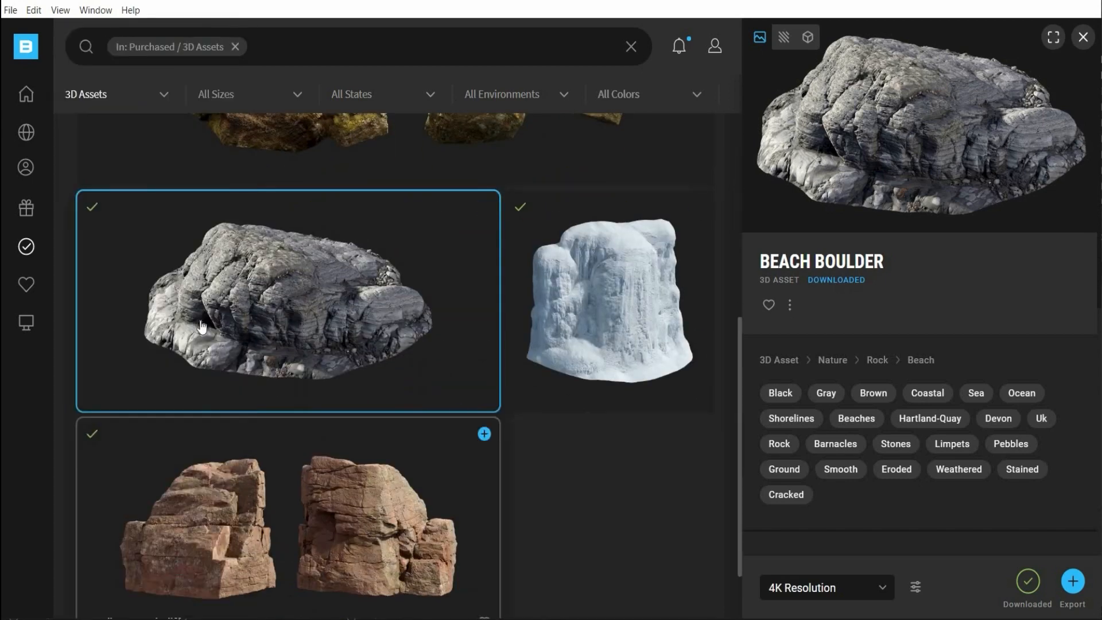
scroll(203, 325, "up", 2)
scroll(203, 325, "up", 2)
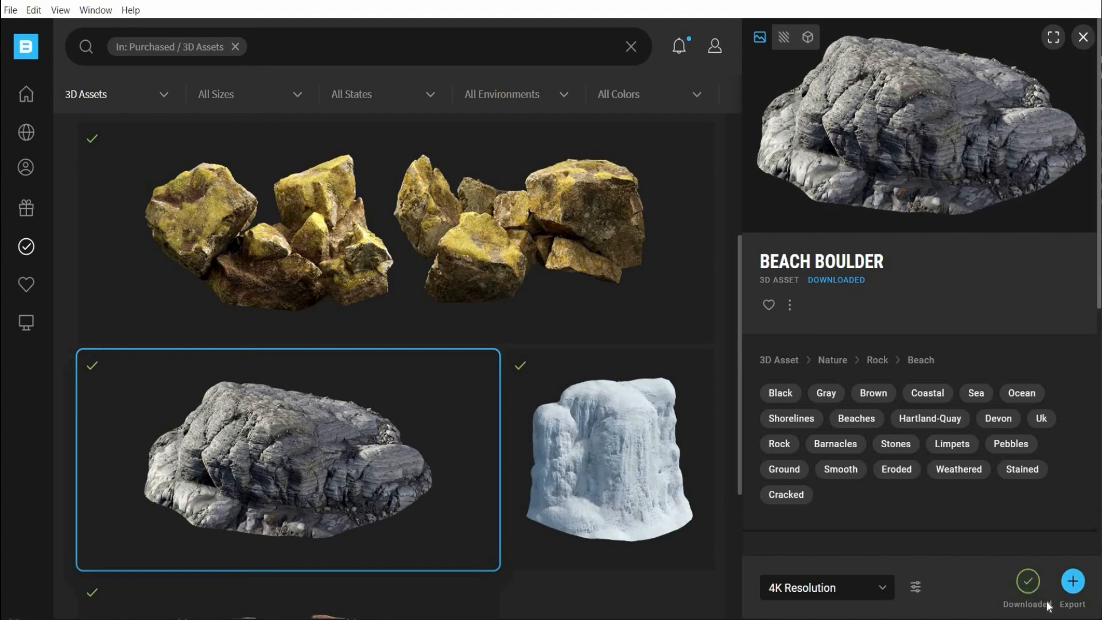
left_click(1073, 582)
left_click(1073, 582)
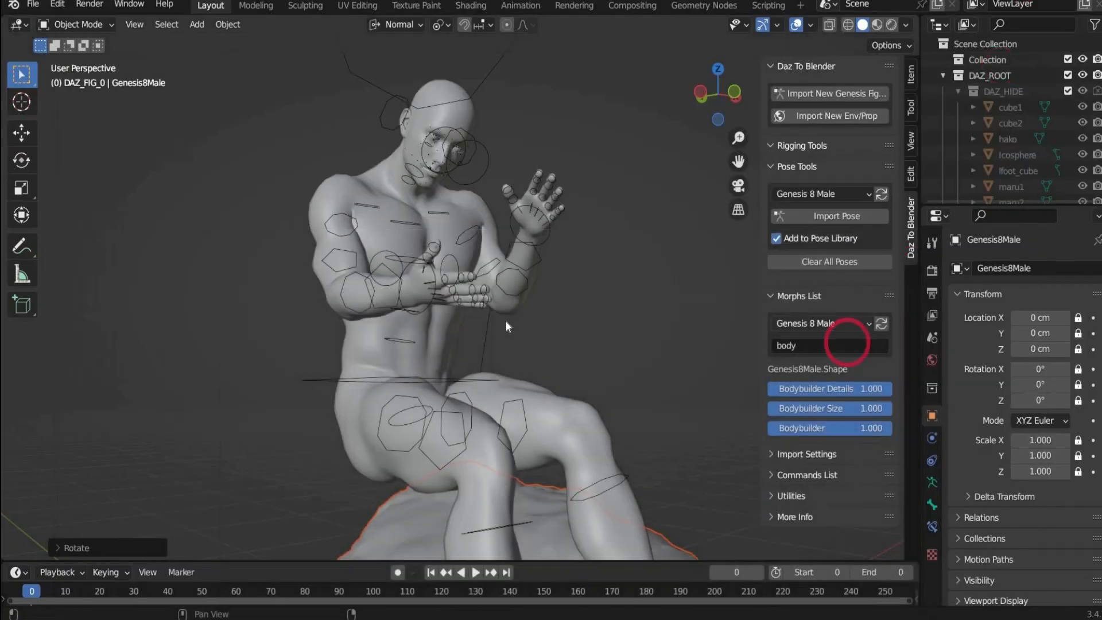
- Select the boulder and turn it beneath the seated figure with the Rotate tool
left_click(504, 313)
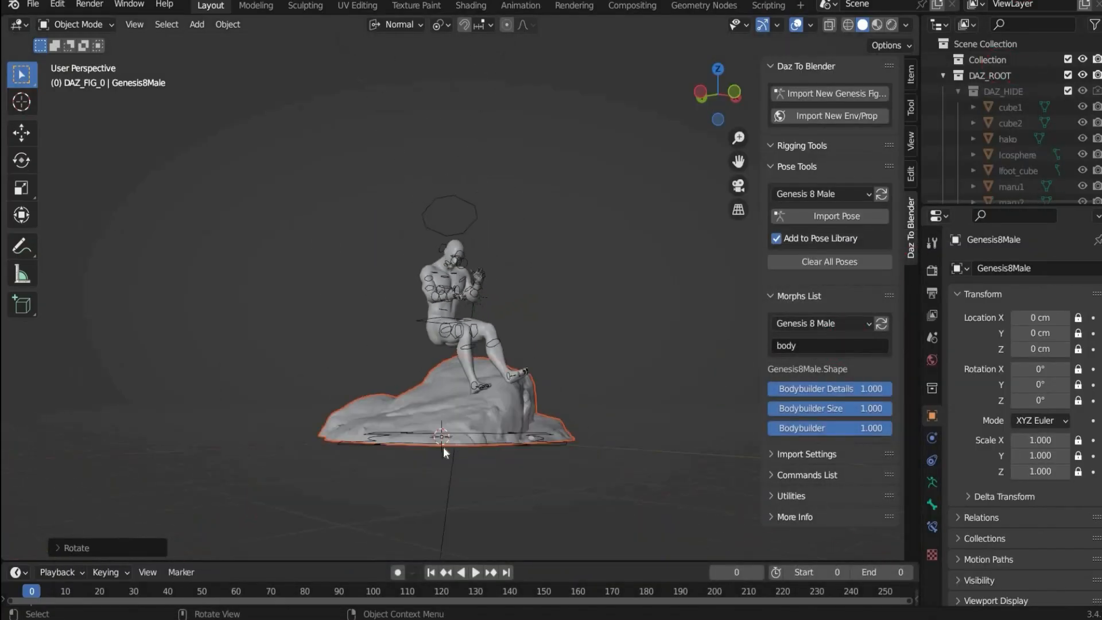
left_click(442, 447)
key("shift+space")
key("r")
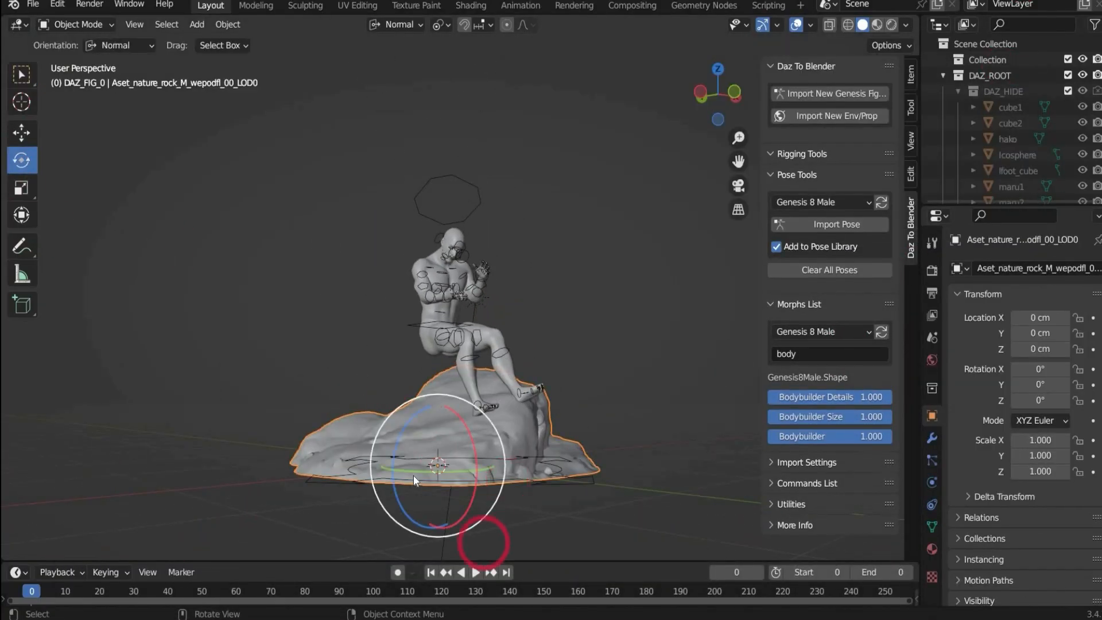
left_click_drag(413, 475, 522, 470)
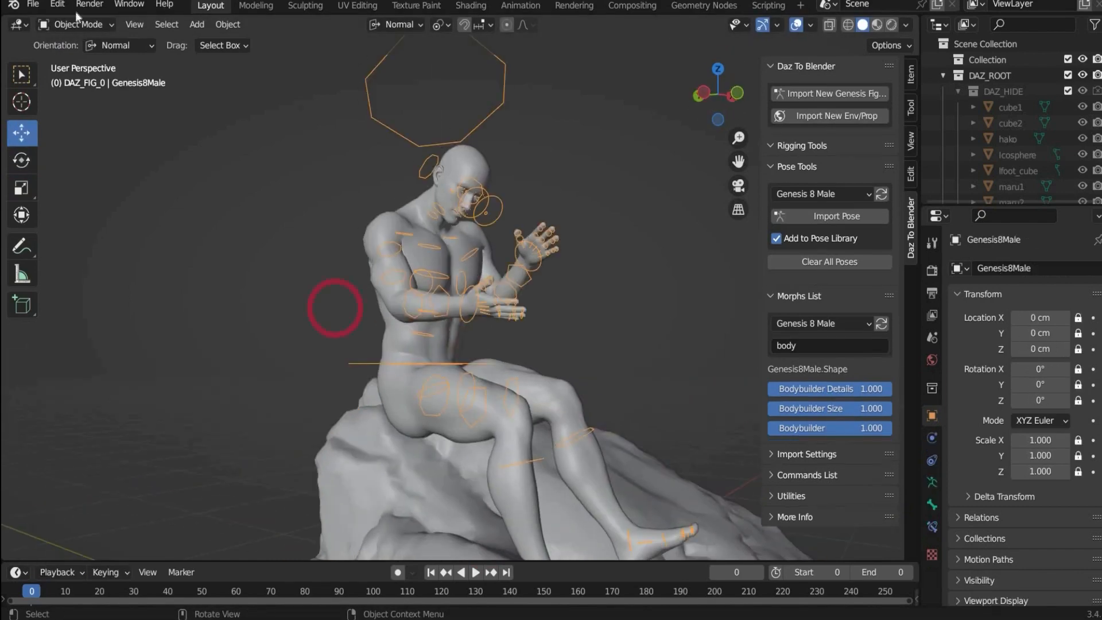
- Put the Genesis 8 Male rig into Pose Mode and rotate the abdomenLower bone
left_click(75, 24)
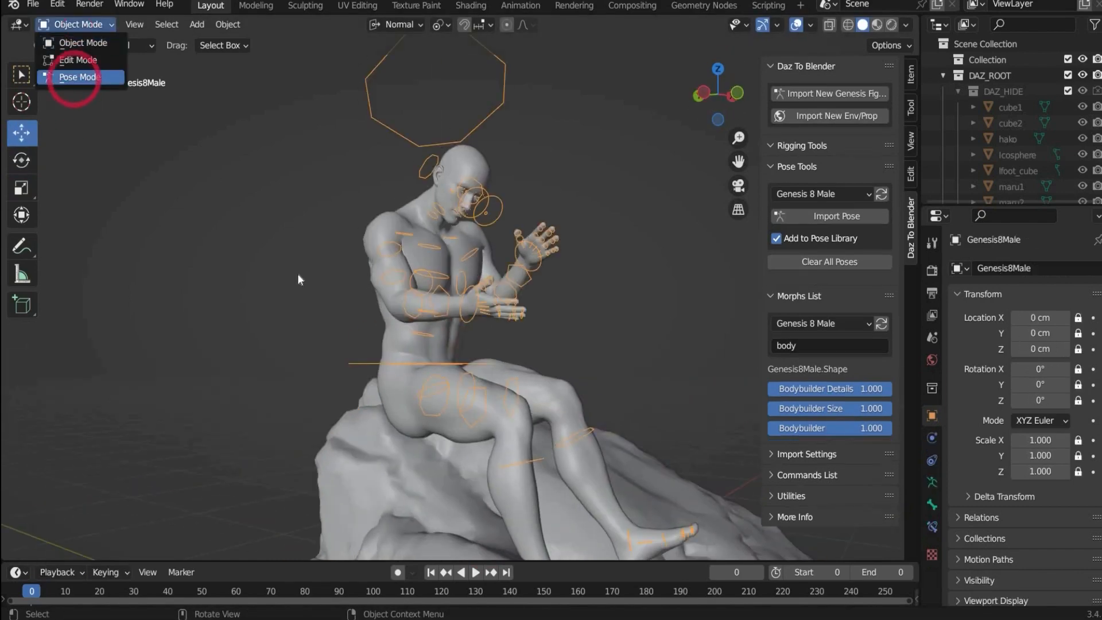
left_click(74, 77)
left_click(435, 368)
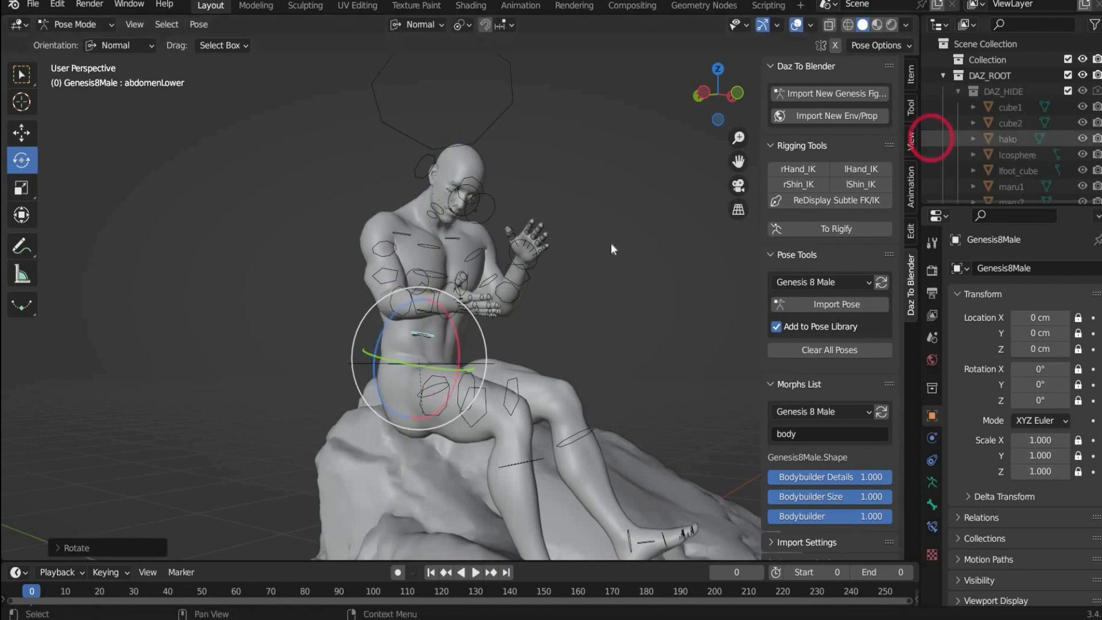
- Rotate the right and left shin bones (rShin and lShin) so the lower legs extend along the boulder
left_click_drag(726, 91, 701, 107)
left_click(495, 411)
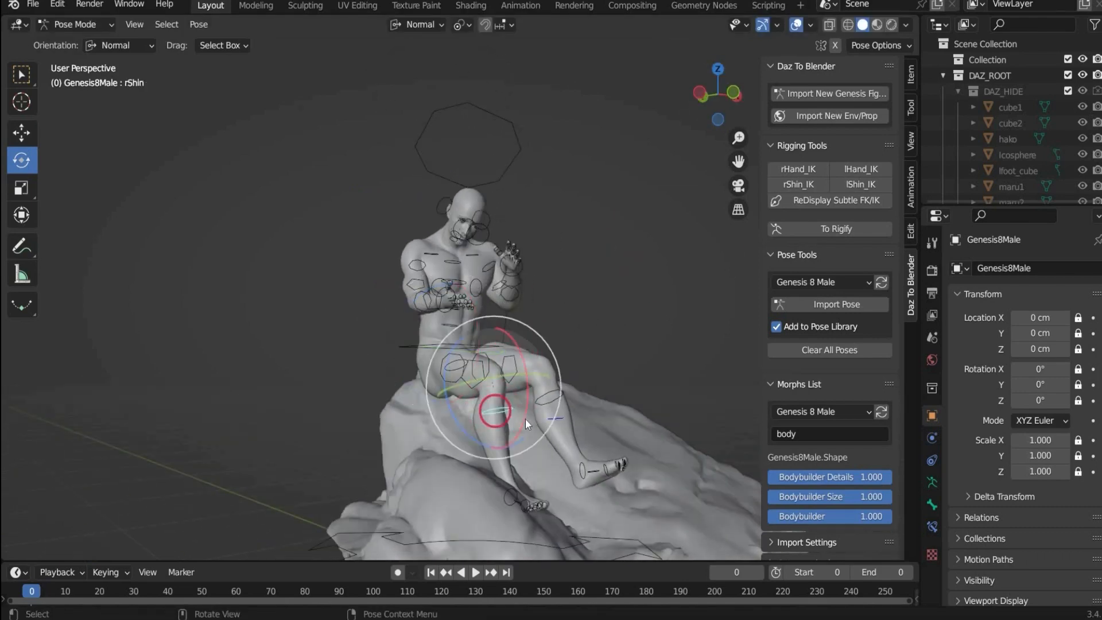
left_click_drag(525, 415, 560, 423)
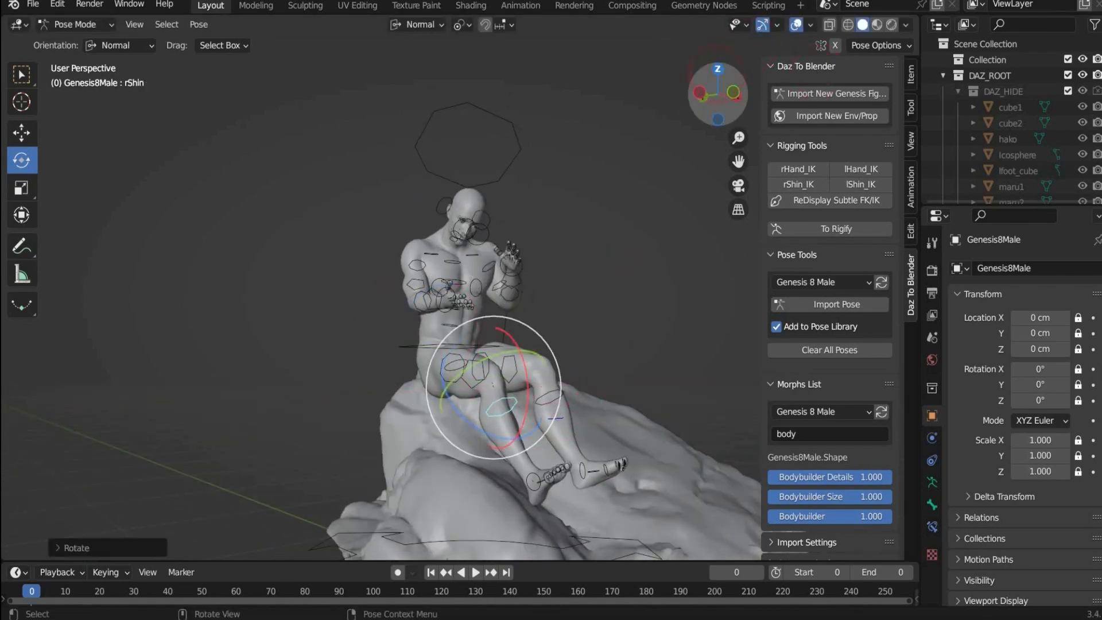
left_click_drag(719, 86, 683, 90)
left_click(563, 394)
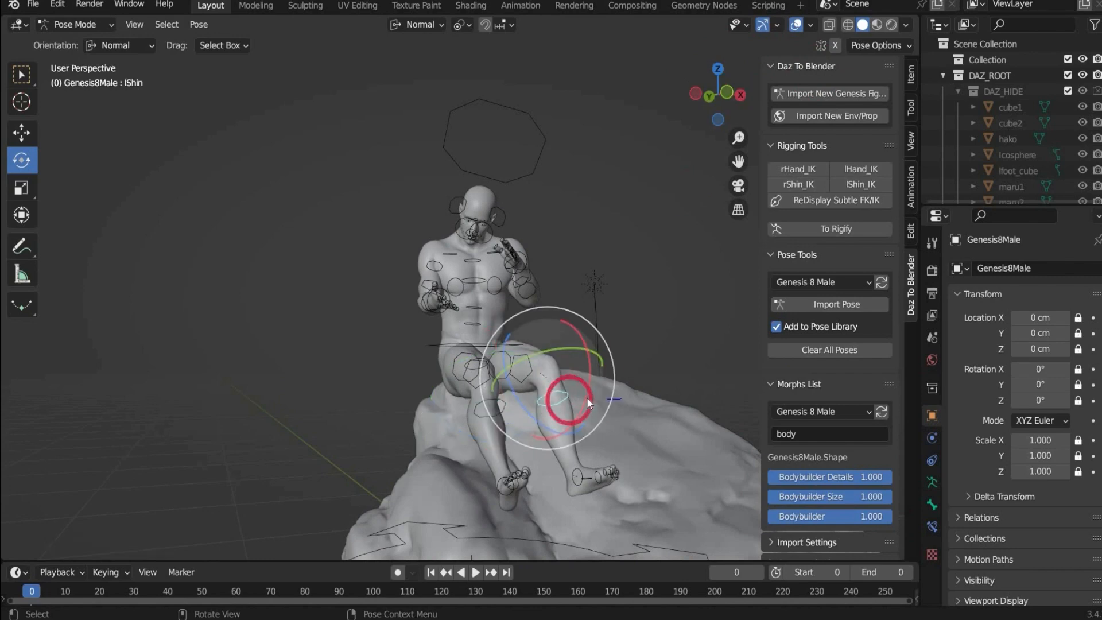
left_click_drag(587, 397, 631, 148)
left_click_drag(718, 100, 696, 98)
scroll(449, 234, "up", 3)
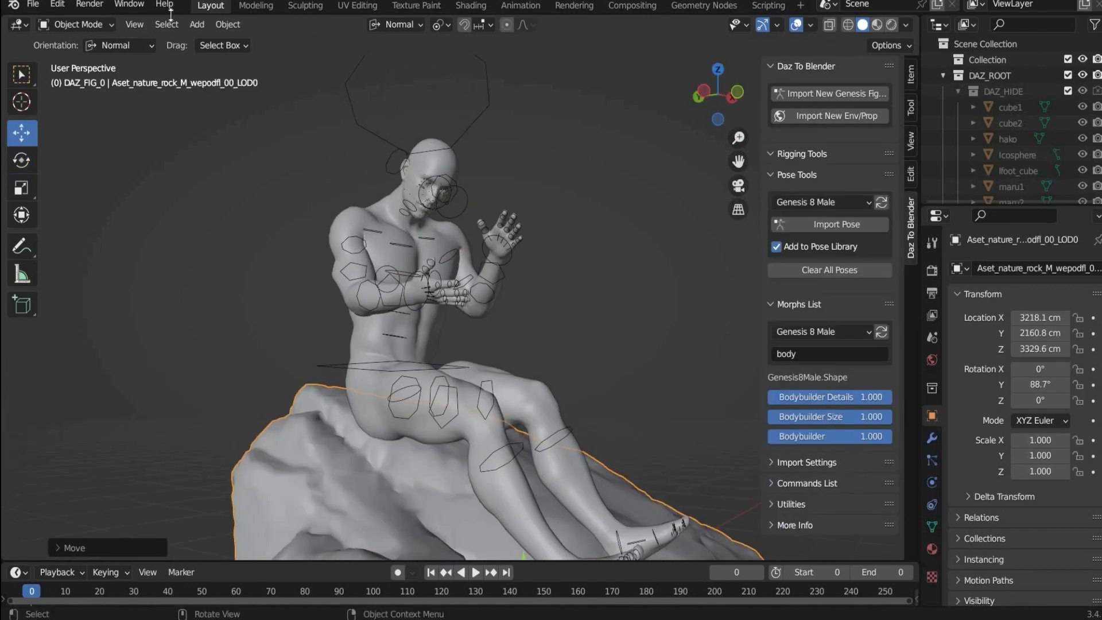
- Add a camera in Object Mode and move it to frame the seated figure from the side
left_click(167, 24)
mouse_move(197, 24)
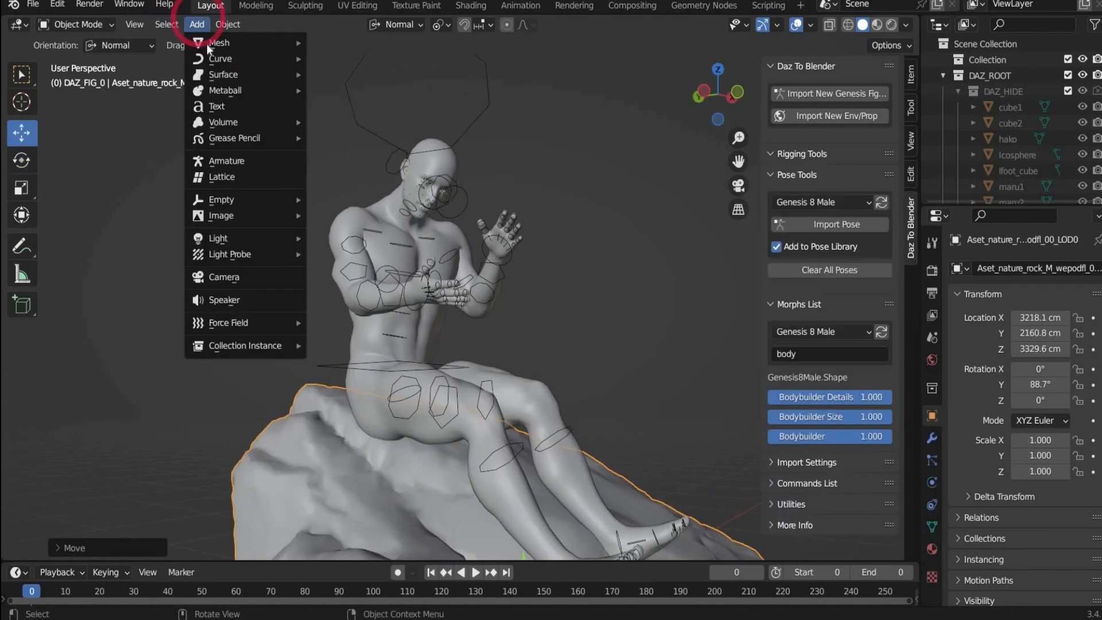
left_click(242, 279)
scroll(315, 231, "down", 5)
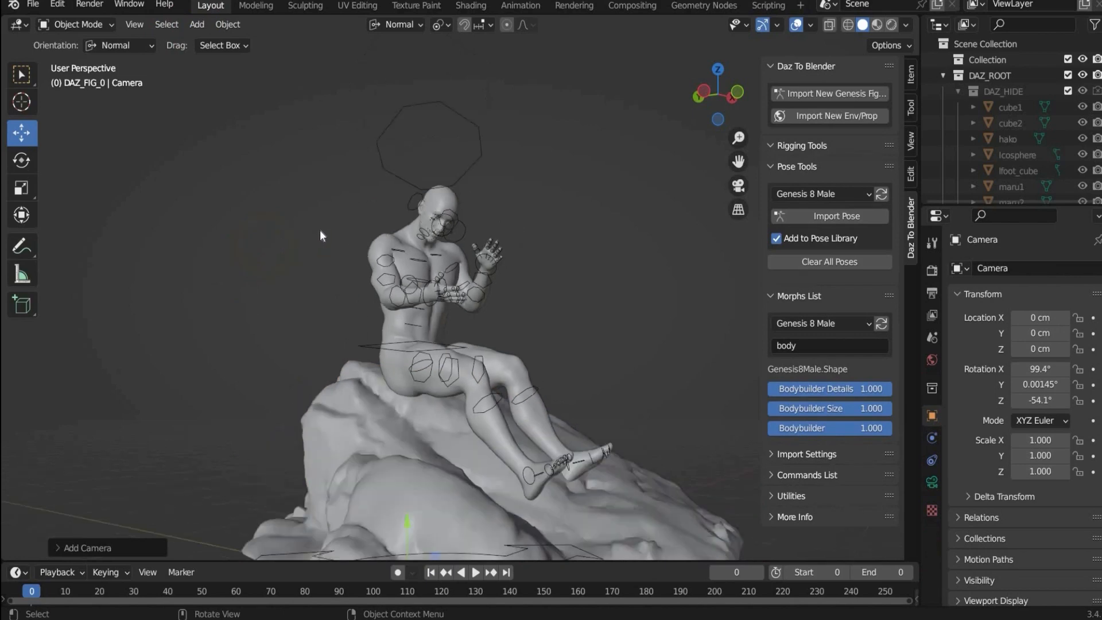
left_click_drag(717, 95, 612, 163)
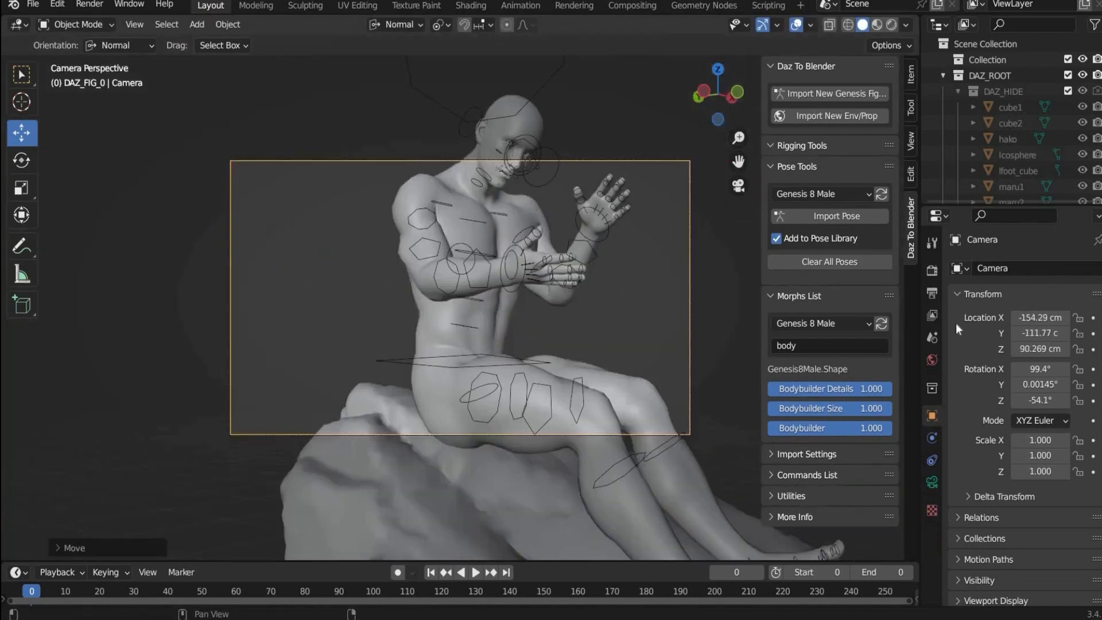
- Set the output Resolution X to 1080 px for a square 1080 × 1080 frame
left_click(931, 314)
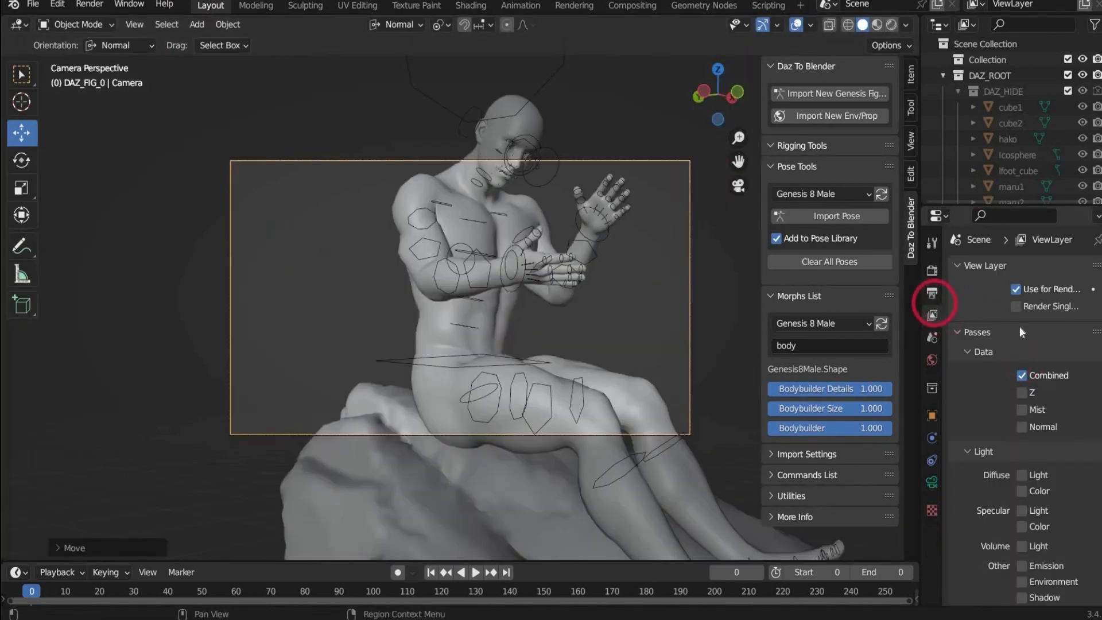
left_click(932, 293)
scroll(1010, 191, "down", 5)
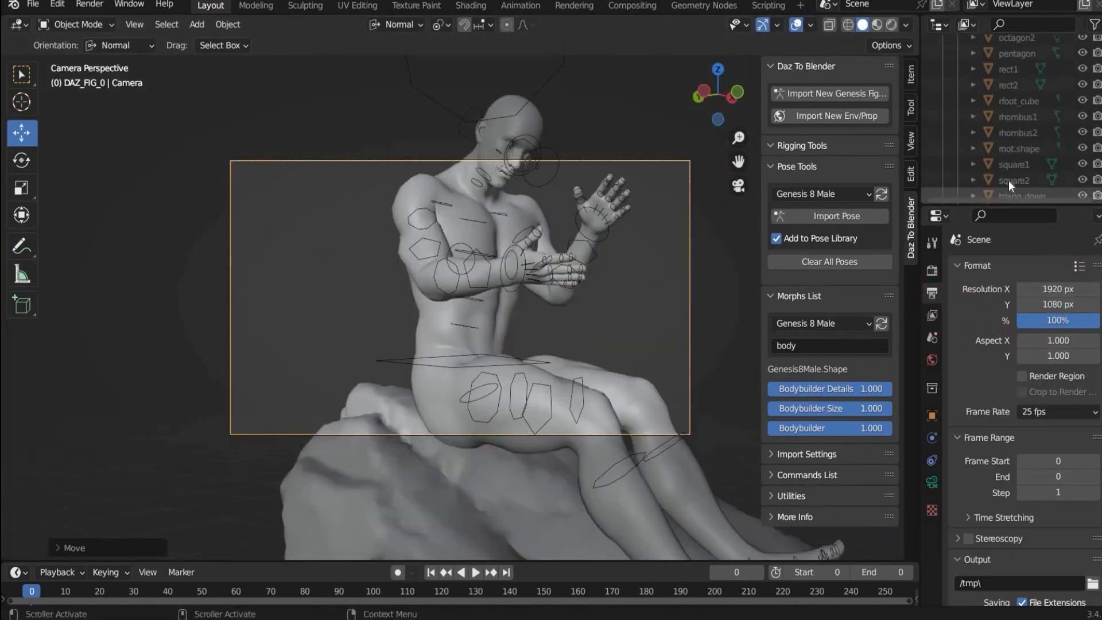
left_click(1032, 289)
type("1080")
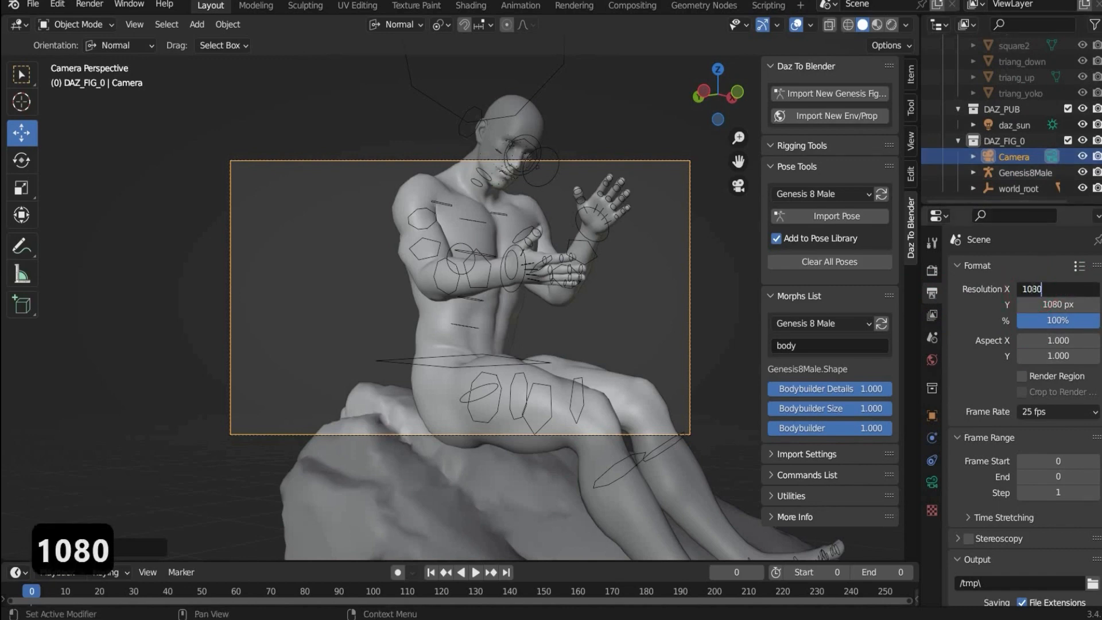
key("Return")
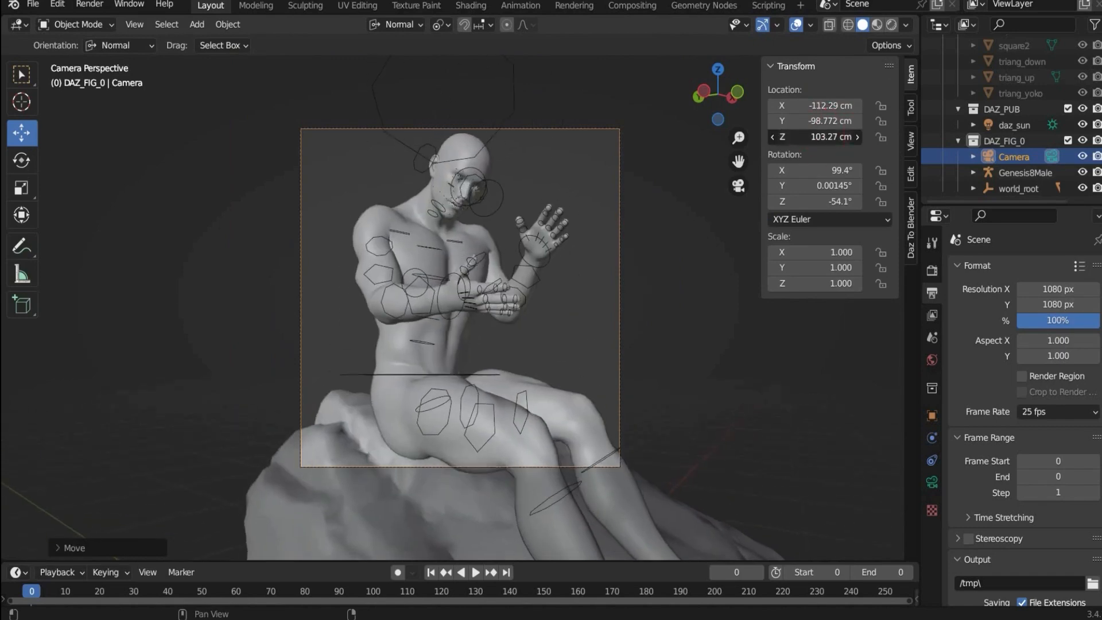
- Bring the moon model into the scene from a file, select it and set its scale to 0.05
left_click(33, 4)
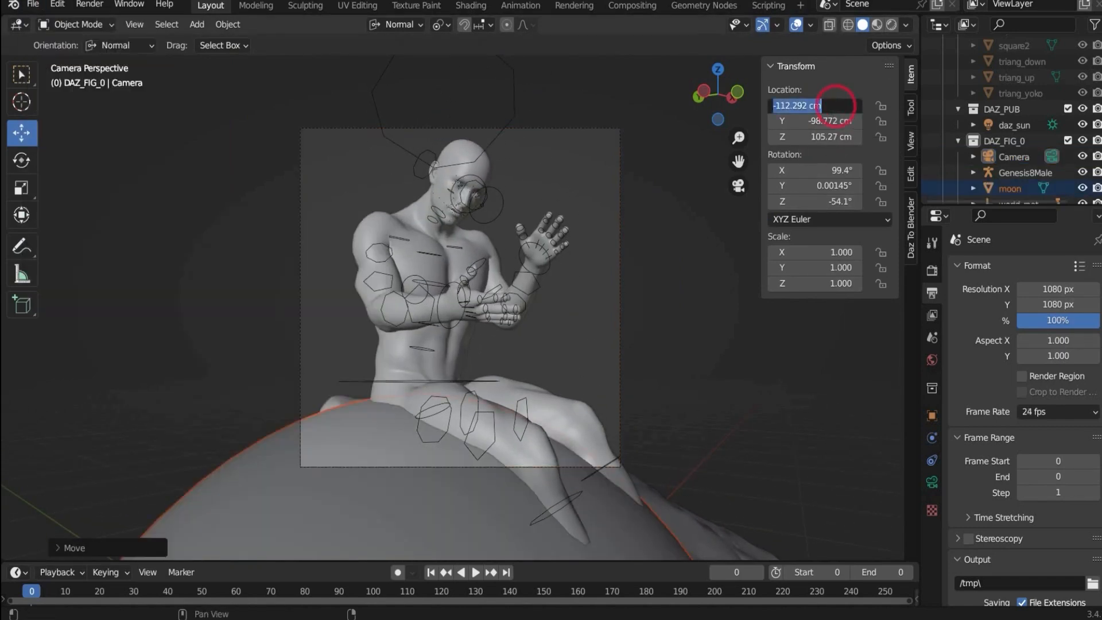
left_click(276, 487)
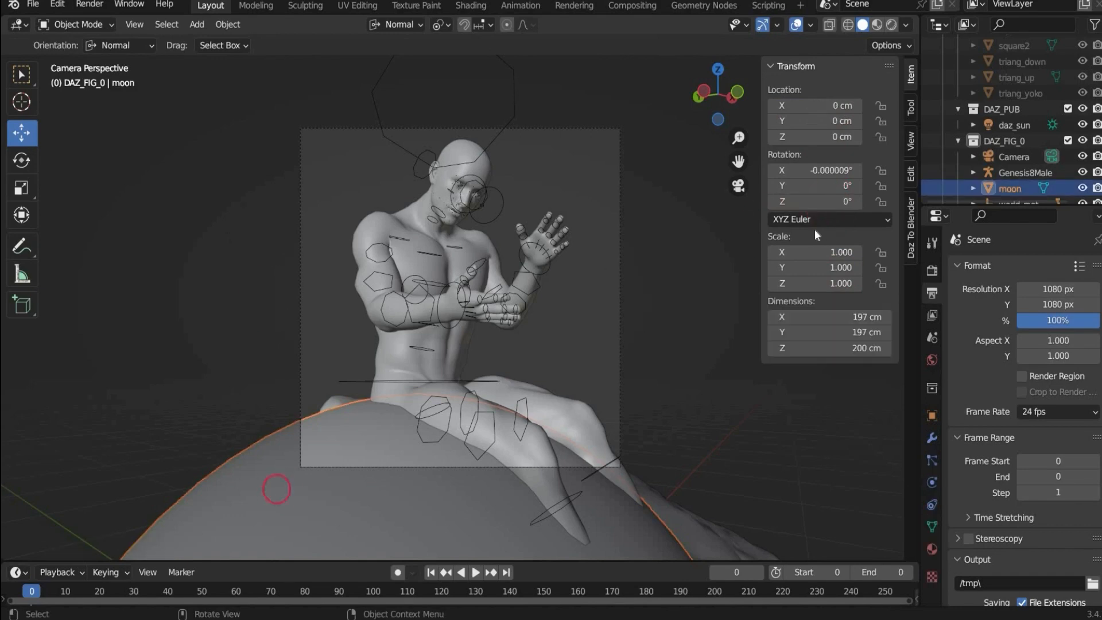
left_click(837, 252)
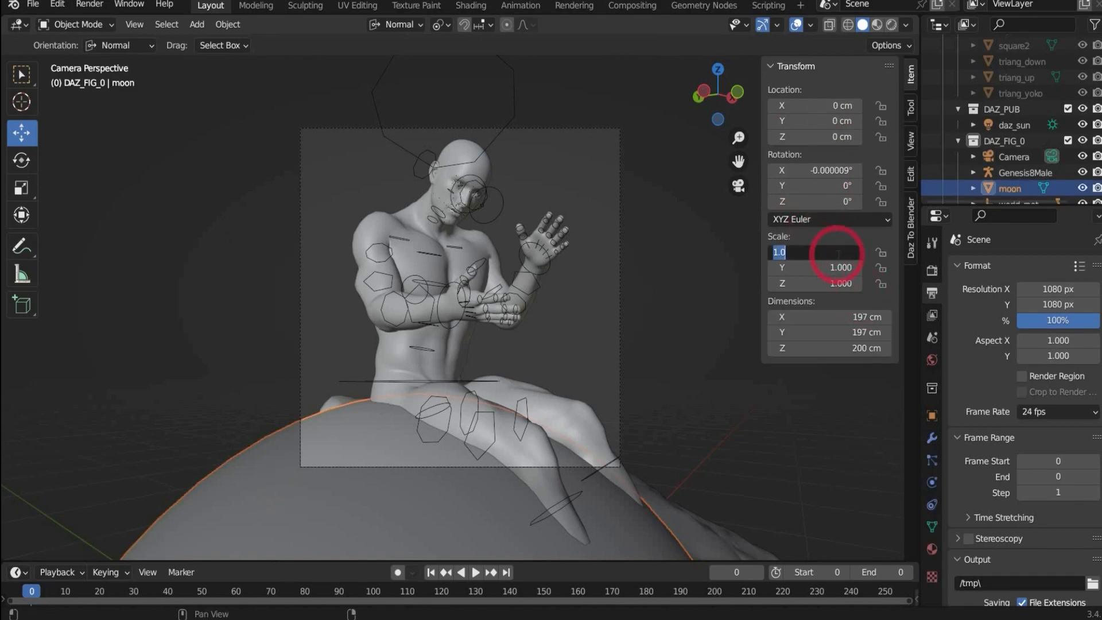
type("0.05")
key("Return")
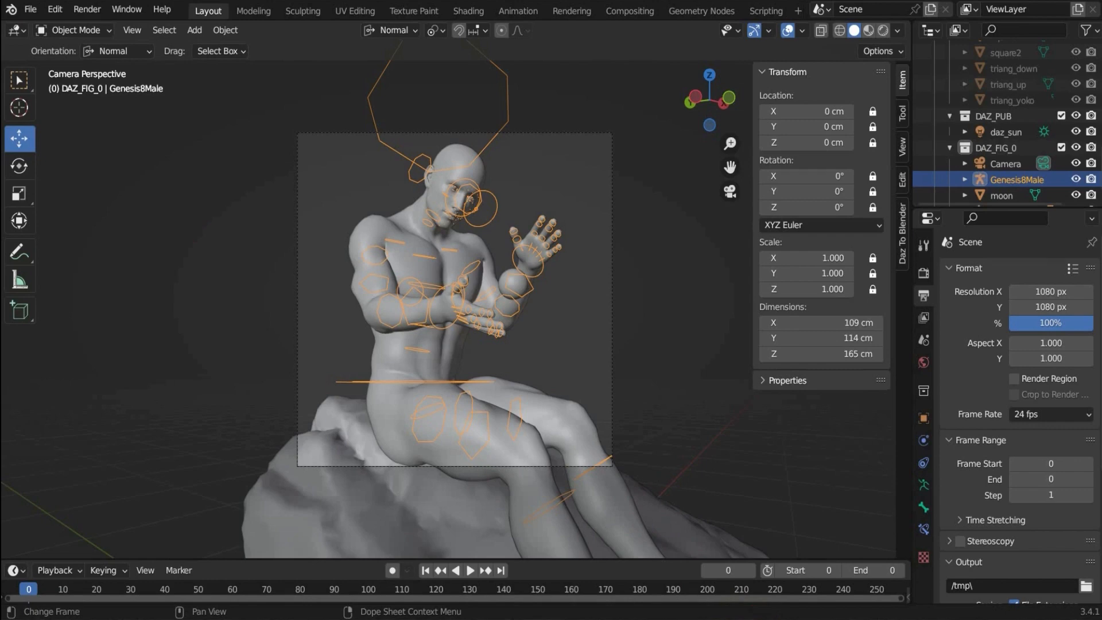
- Switch to the media player, examine the cables around the figure in the final artwork video, and close it
key("alt+Tab")
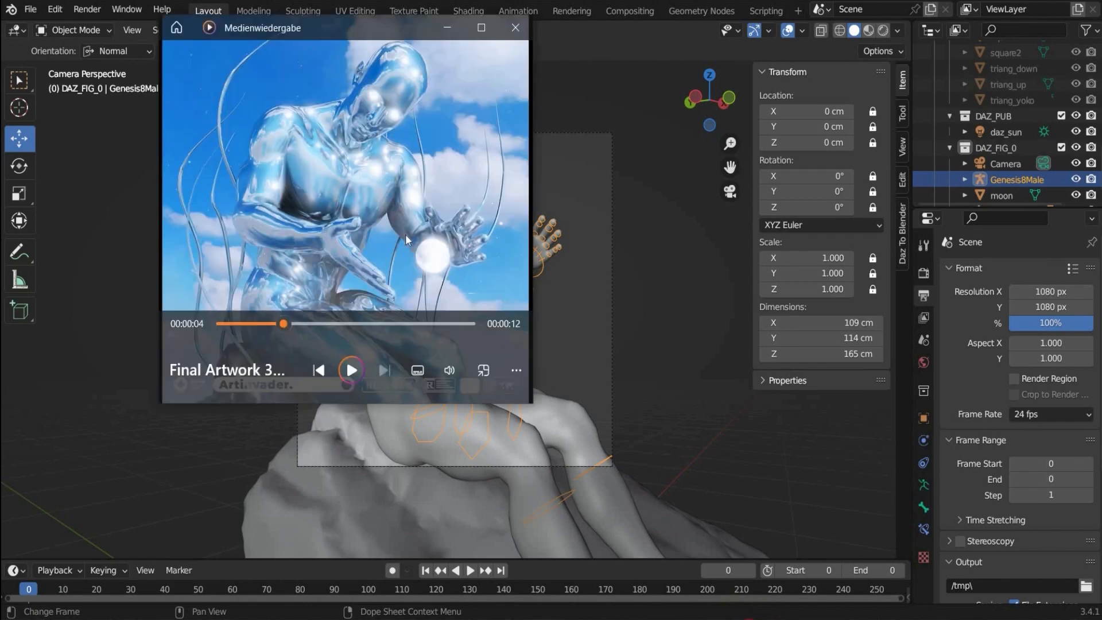
left_click(406, 234)
left_click(241, 124)
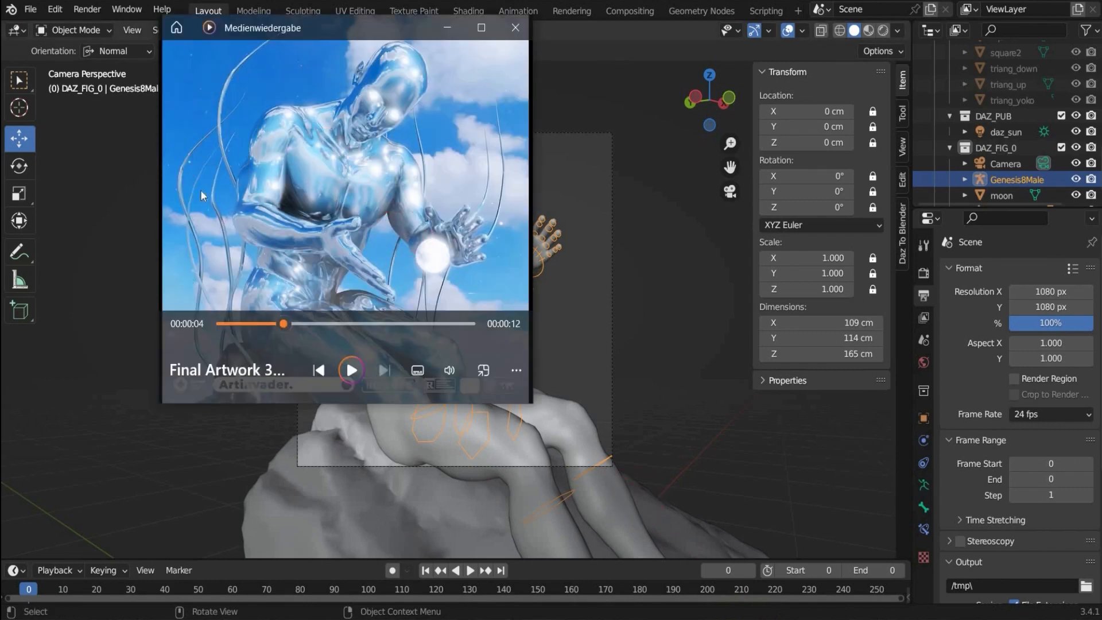
left_click(516, 27)
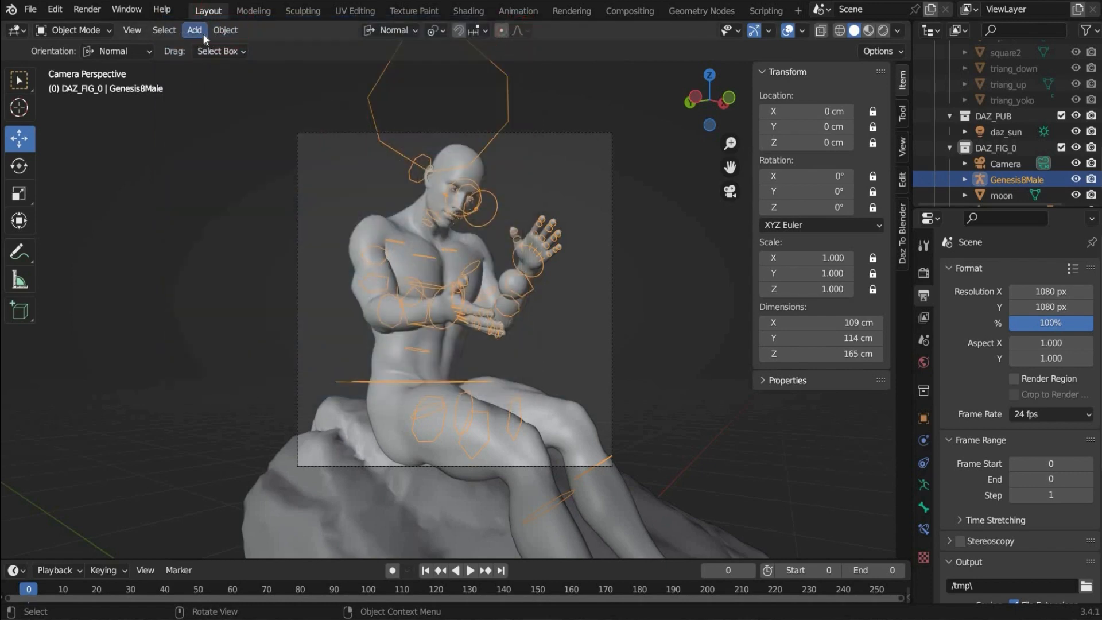
- Add a Bezier curve, put it into Edit Mode and activate the curve Draw tool
left_click(198, 31)
mouse_move(212, 65)
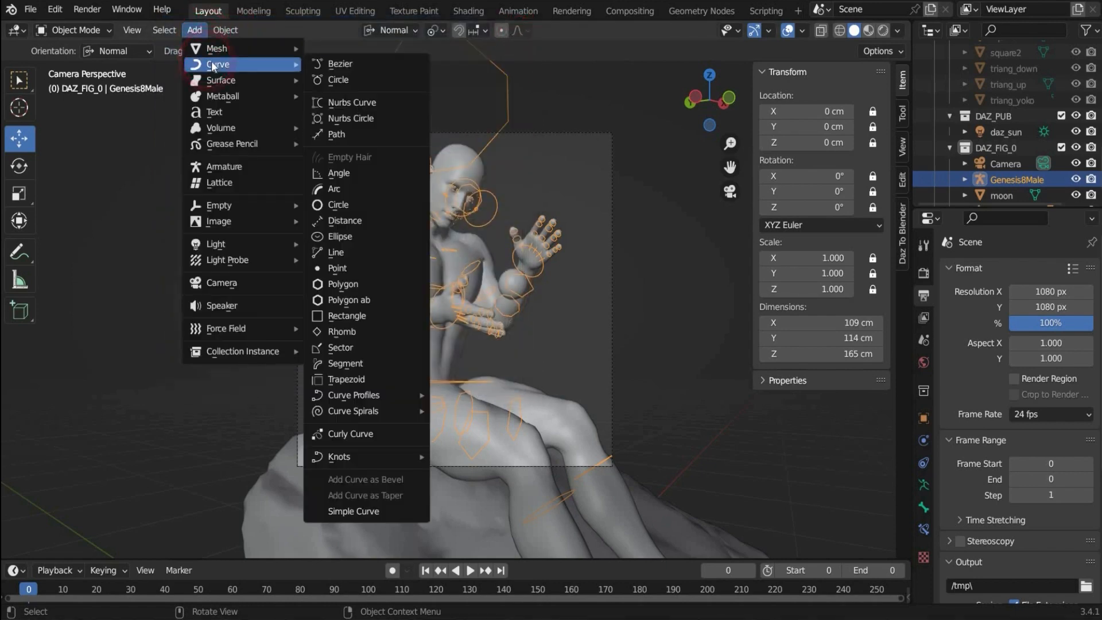
left_click(411, 62)
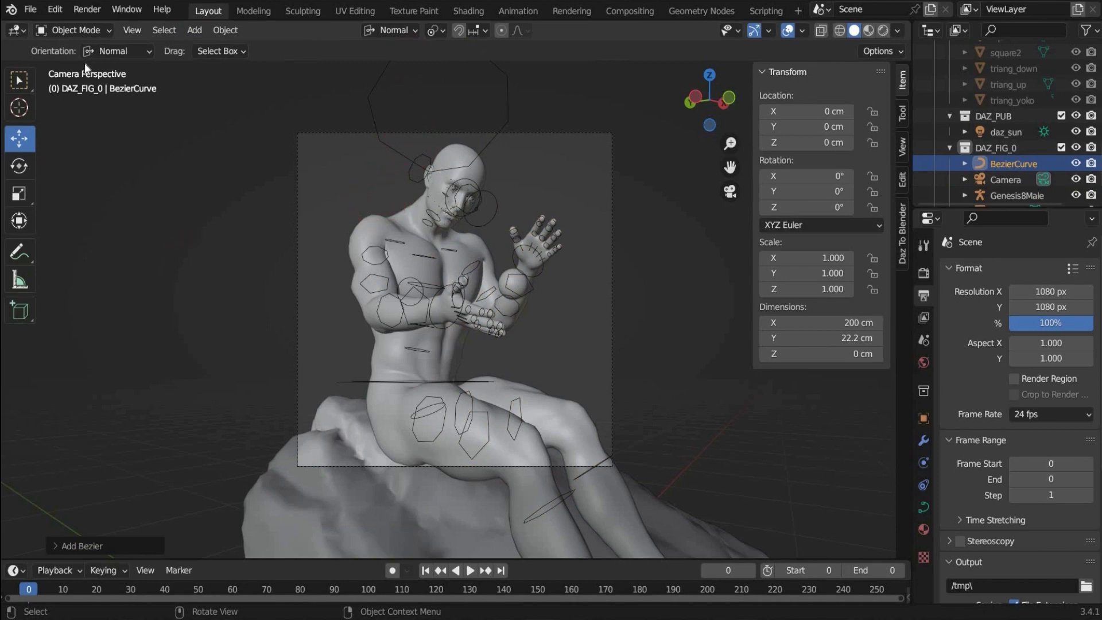
left_click(73, 29)
left_click(69, 49)
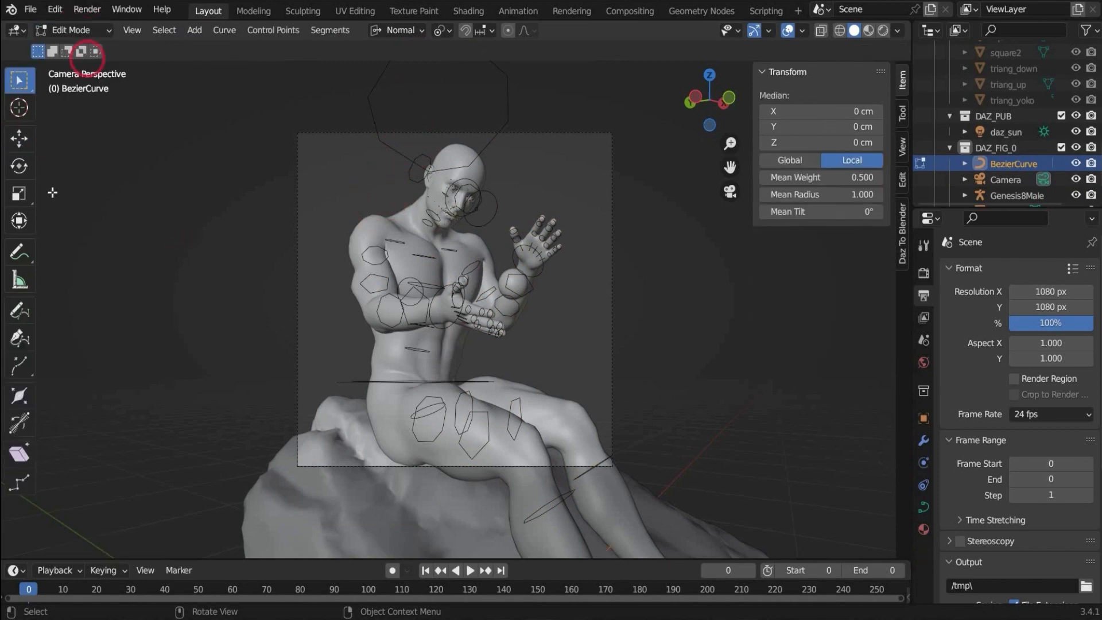
left_click(19, 310)
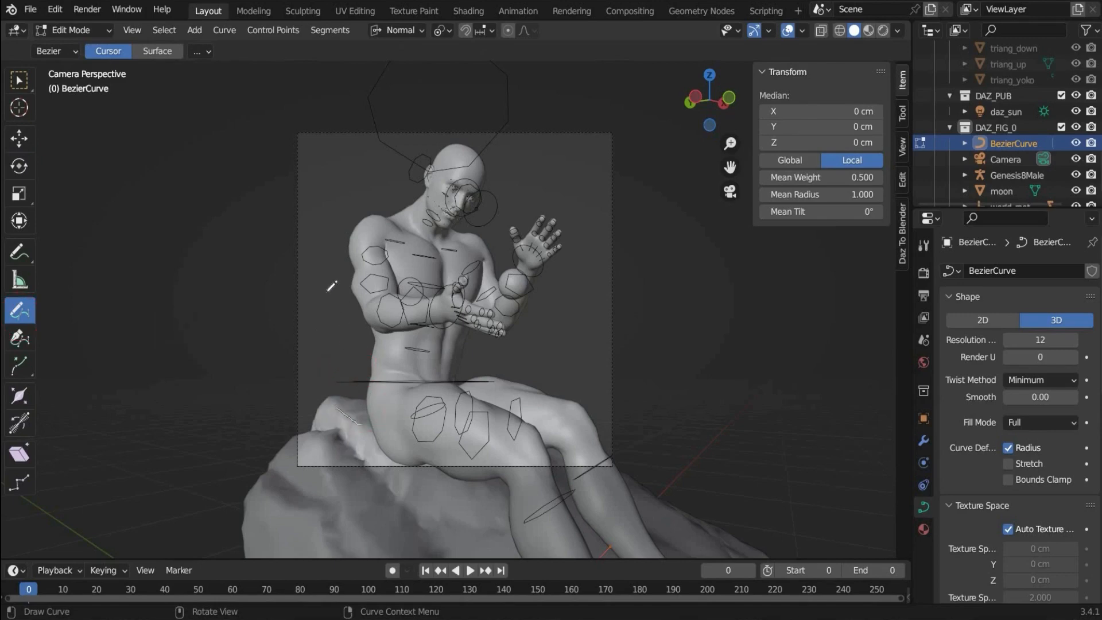
- Draw a curved test strand behind the figure's back and set the curve's Extrude to 0.7 cm
scroll(1039, 425, "down", 10)
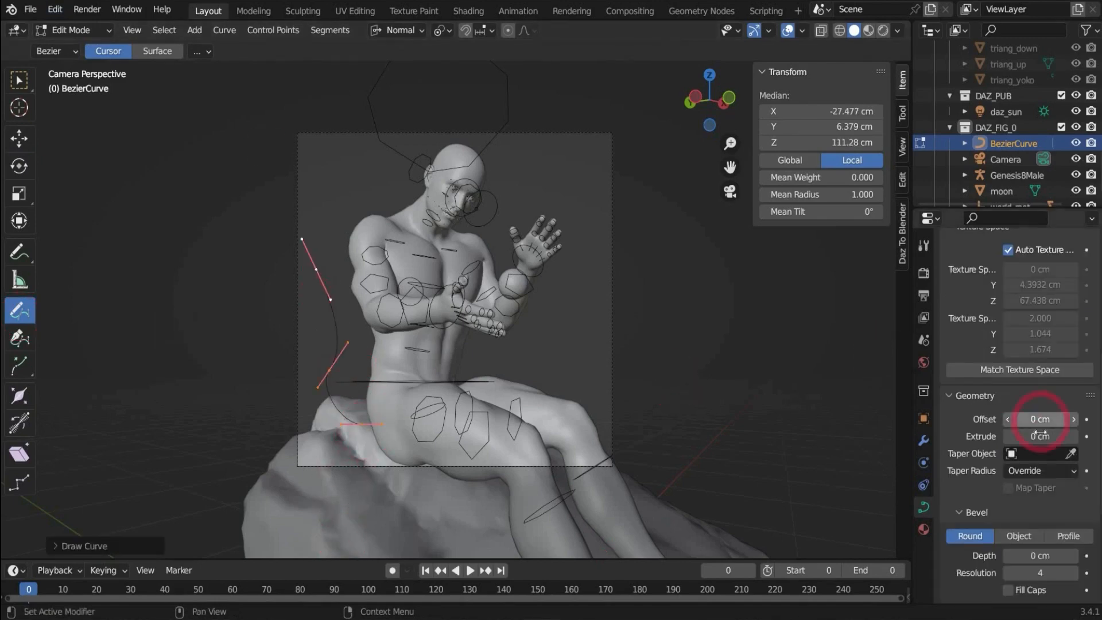
left_click(1037, 436)
type("0.01")
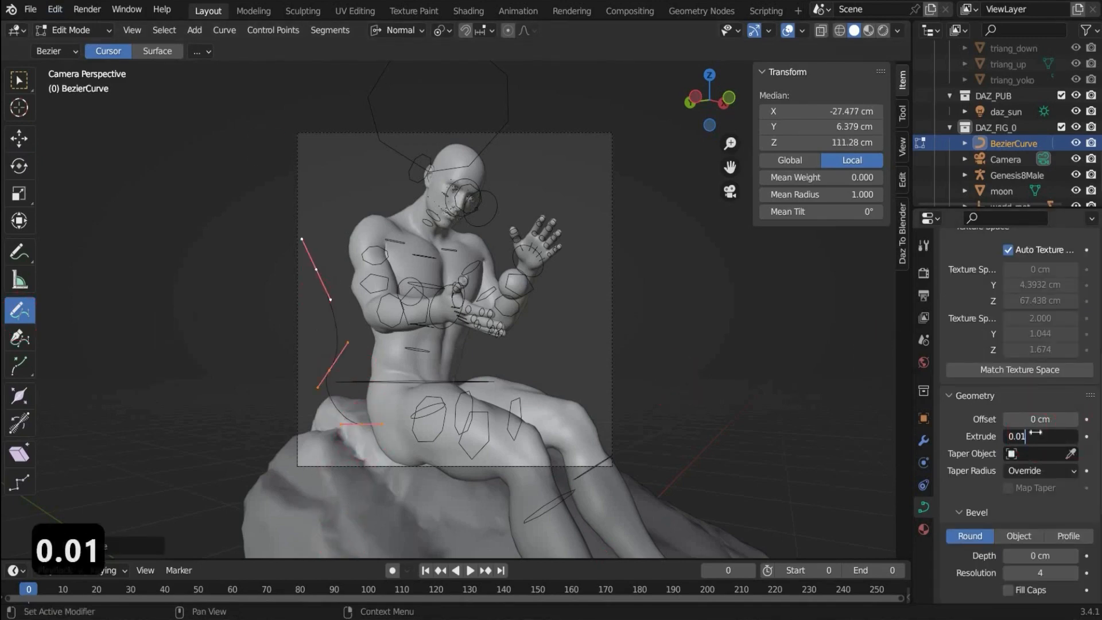
key("Return")
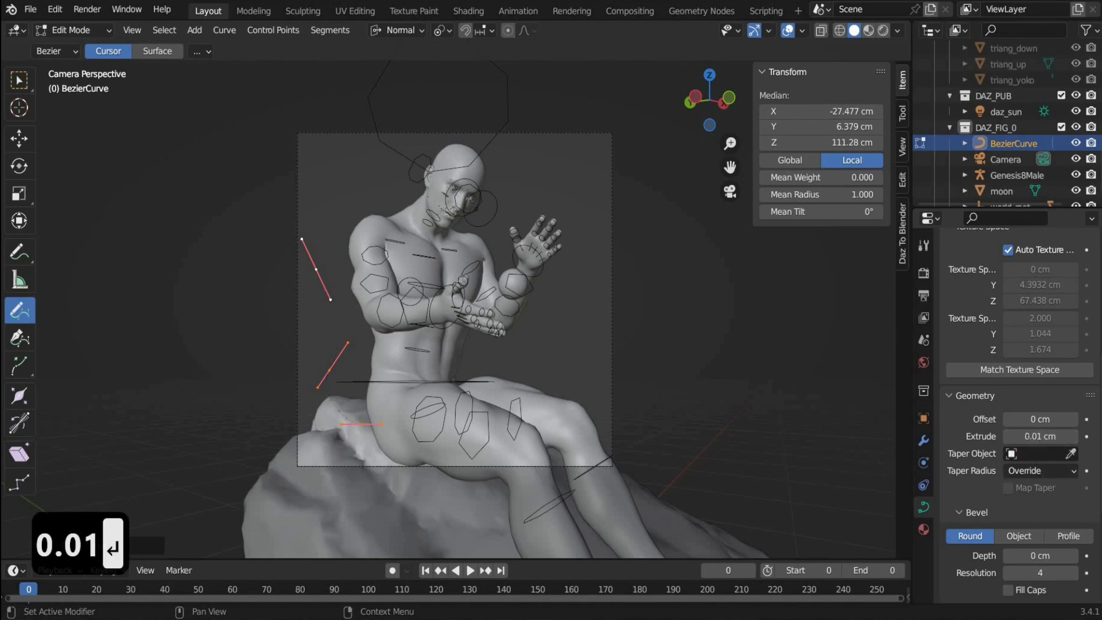
left_click(1040, 434)
key("Delete")
key("Return")
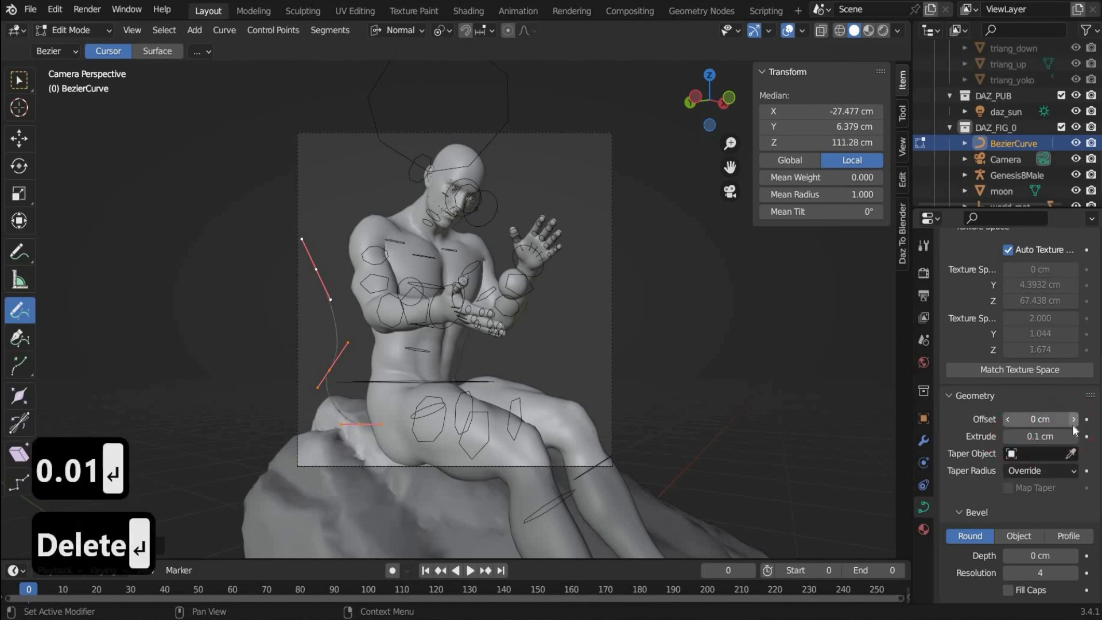
left_click(1040, 436)
type("0.7")
key("Return")
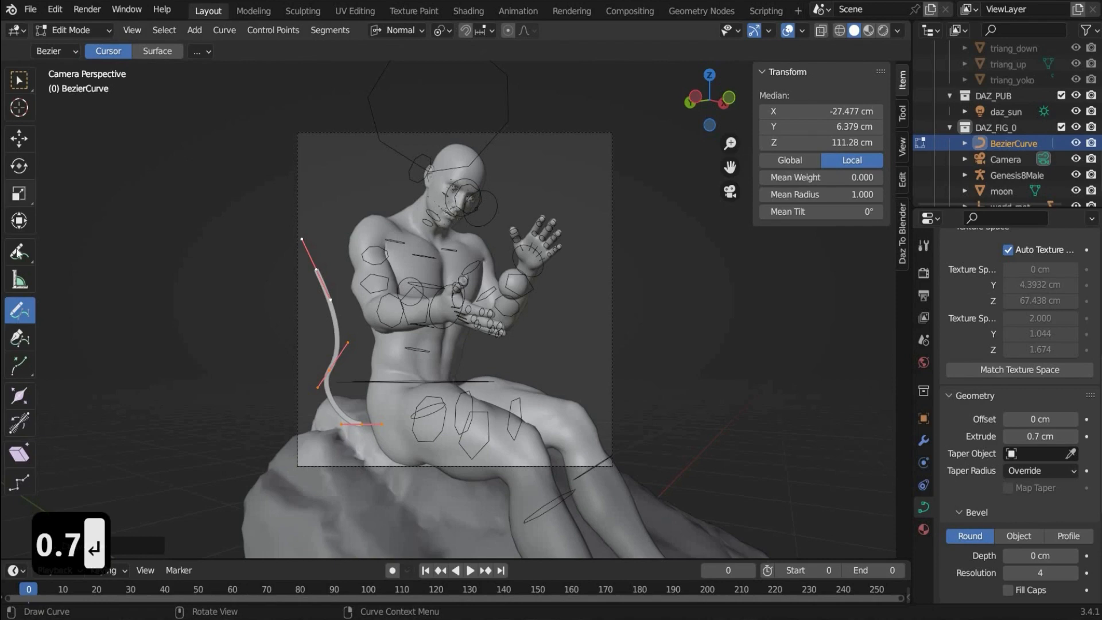
- Delete the test strand, draw several wavy cable strands on both sides of the figure, and activate the selection tool
key("x")
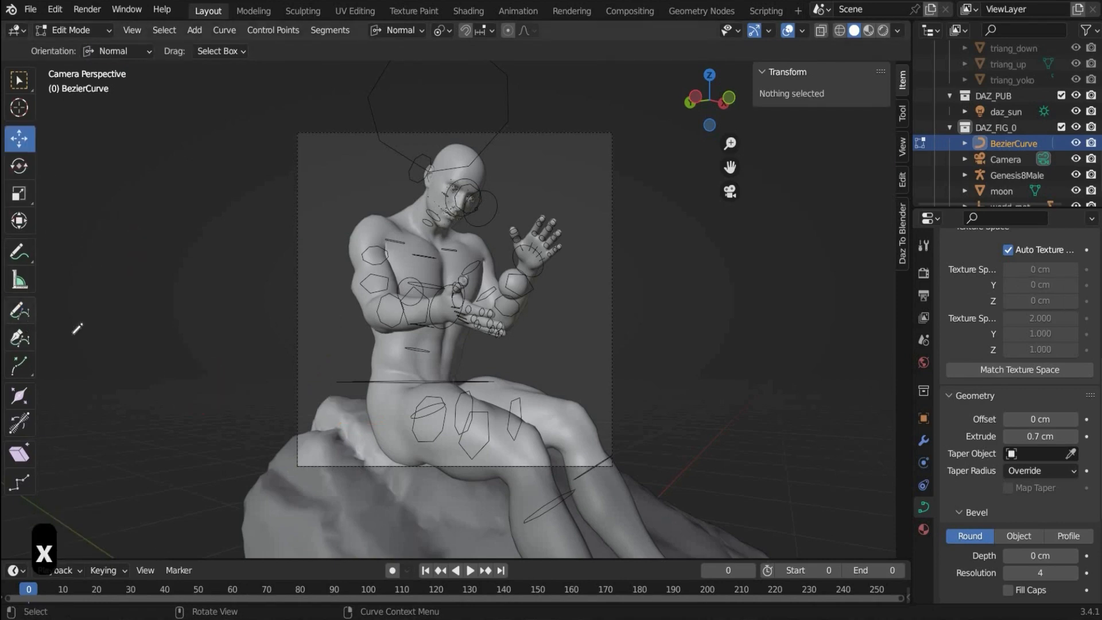
left_click(360, 448)
mouse_move(329, 234)
left_mouse_down()
mouse_move(339, 219)
mouse_move(324, 201)
left_mouse_up()
mouse_move(332, 451)
left_mouse_down()
mouse_move(347, 418)
mouse_move(347, 213)
left_mouse_up()
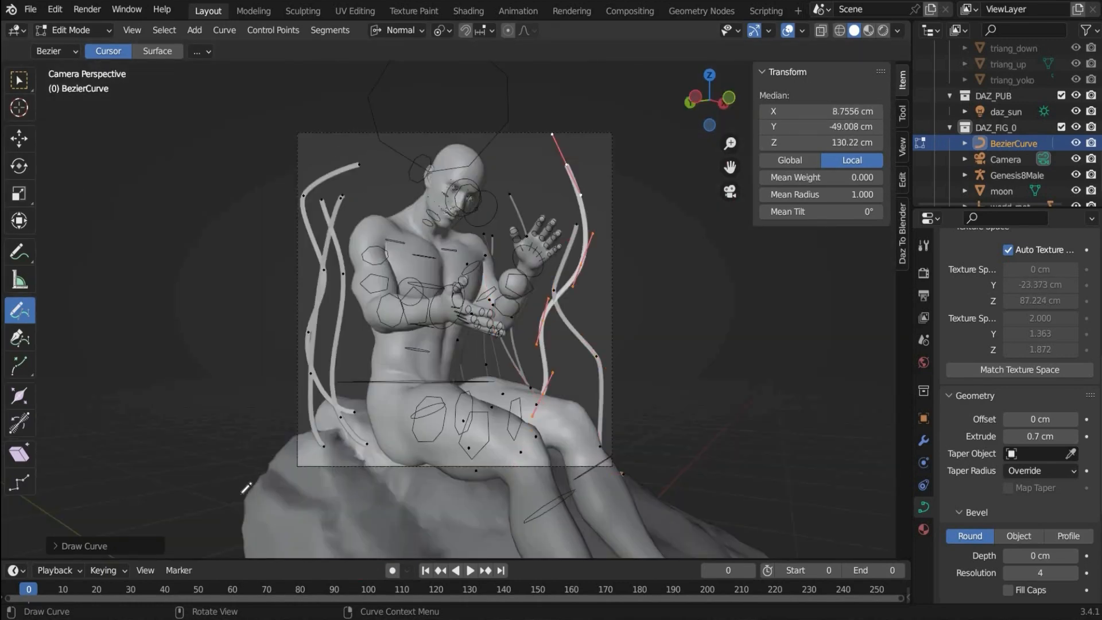
left_click(19, 80)
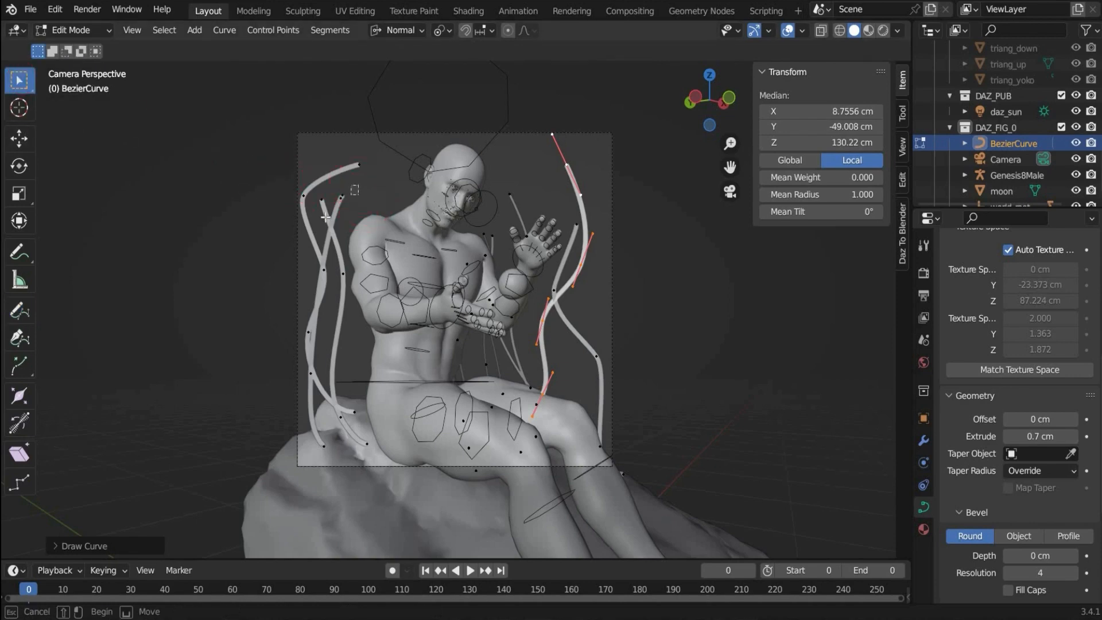
- Delete the surplus strand end beside the figure's shoulder, and give the curve a 1 cm bevel depth with filled caps
left_click_drag(359, 186, 328, 215)
key("x")
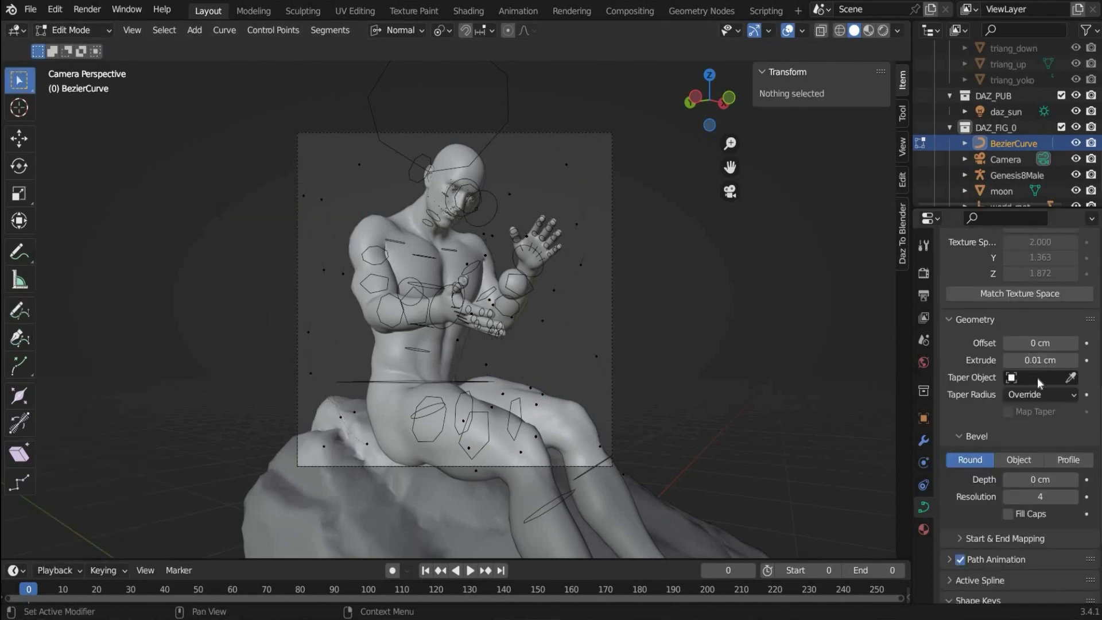
left_click(1040, 479)
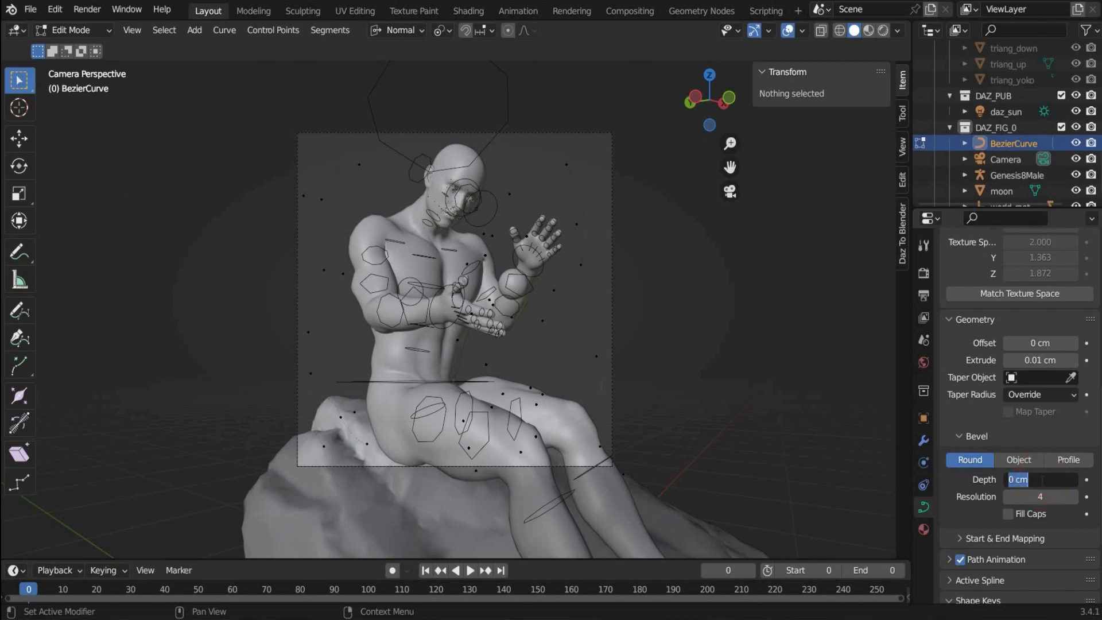
type("1")
key("Return")
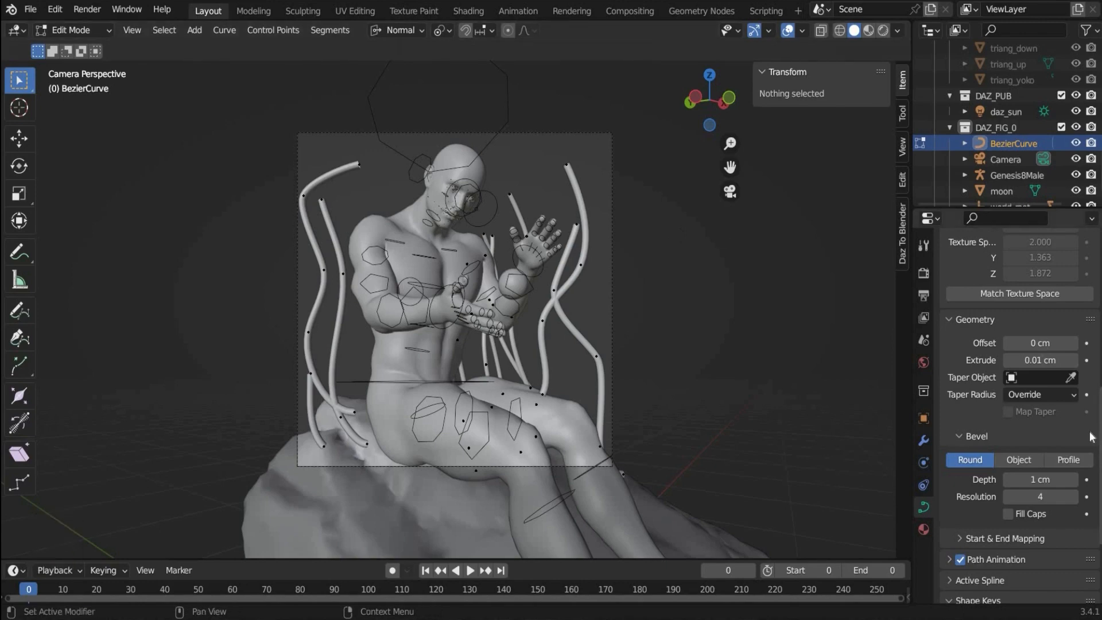
left_click(1006, 515)
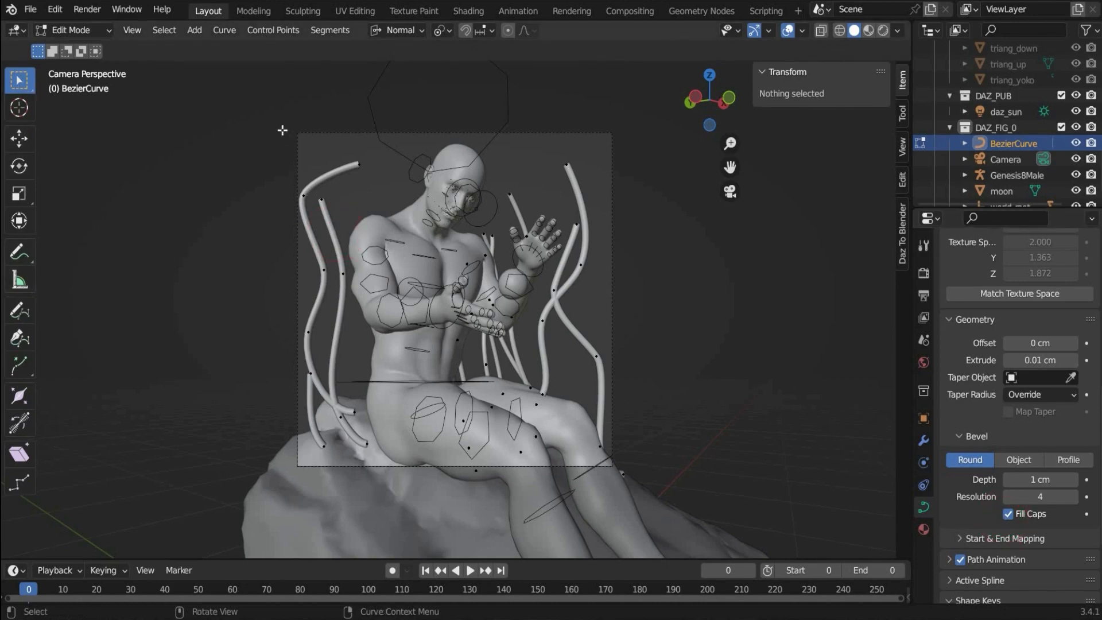
- Taper the cable tips by selecting the upper end points on both sides of the figure and setting Mean Radius to 0
left_click_drag(307, 136, 524, 266)
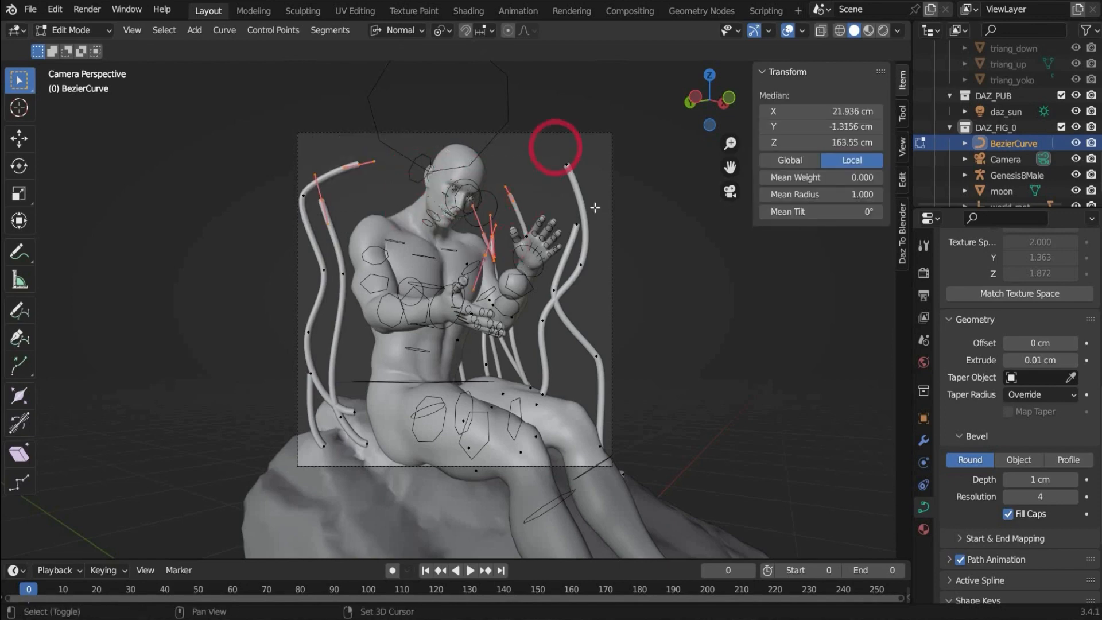
left_click_drag(555, 149, 609, 248, "shift")
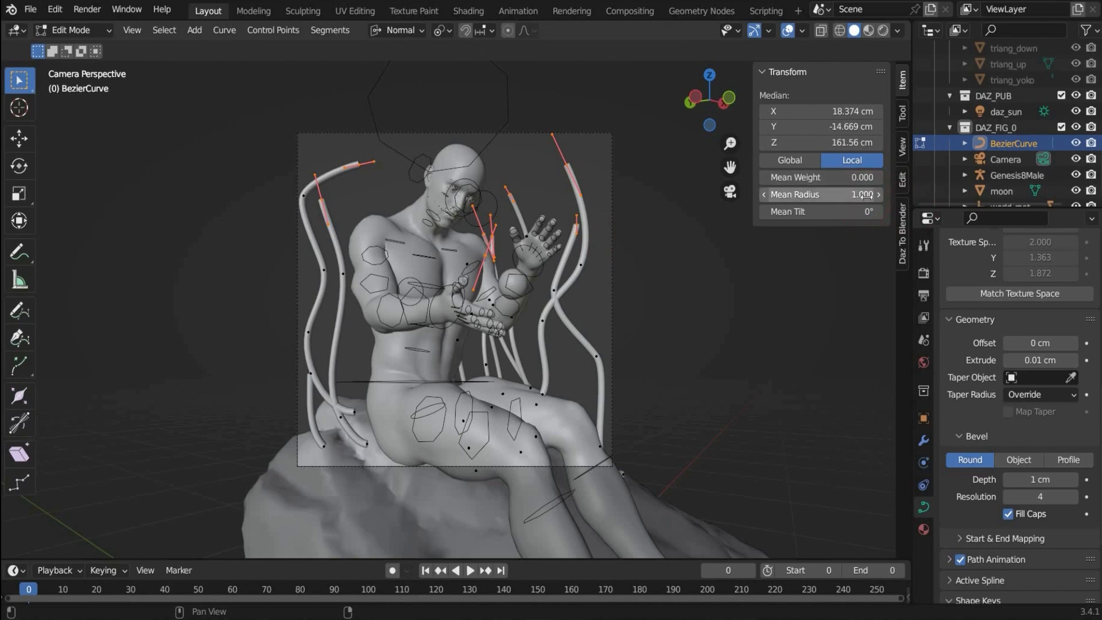
left_click_drag(870, 195, 832, 195)
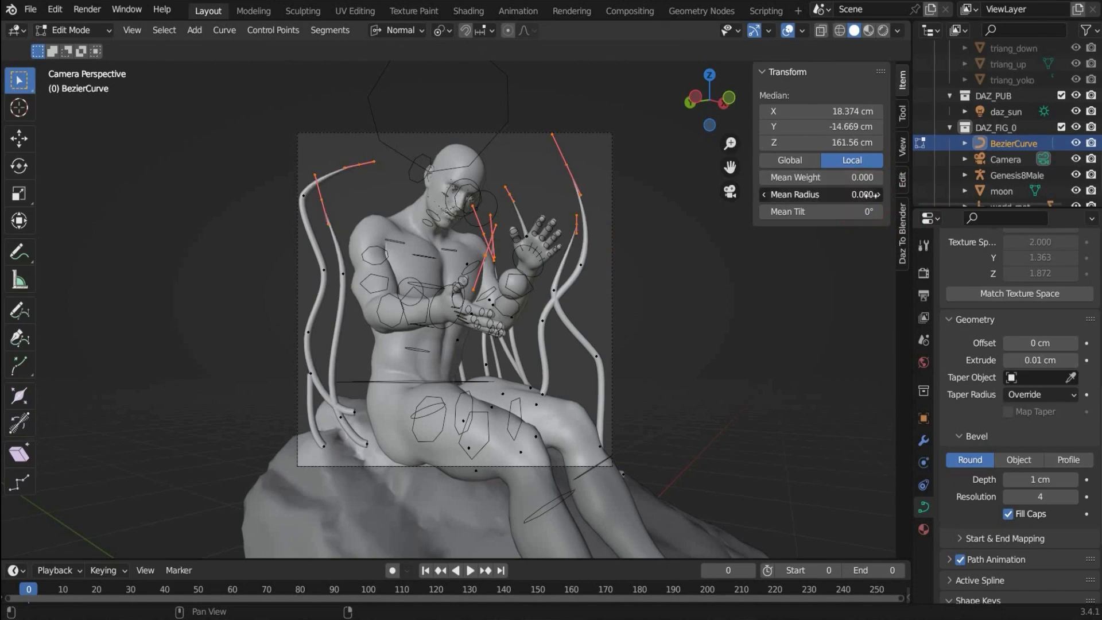
left_click(341, 299)
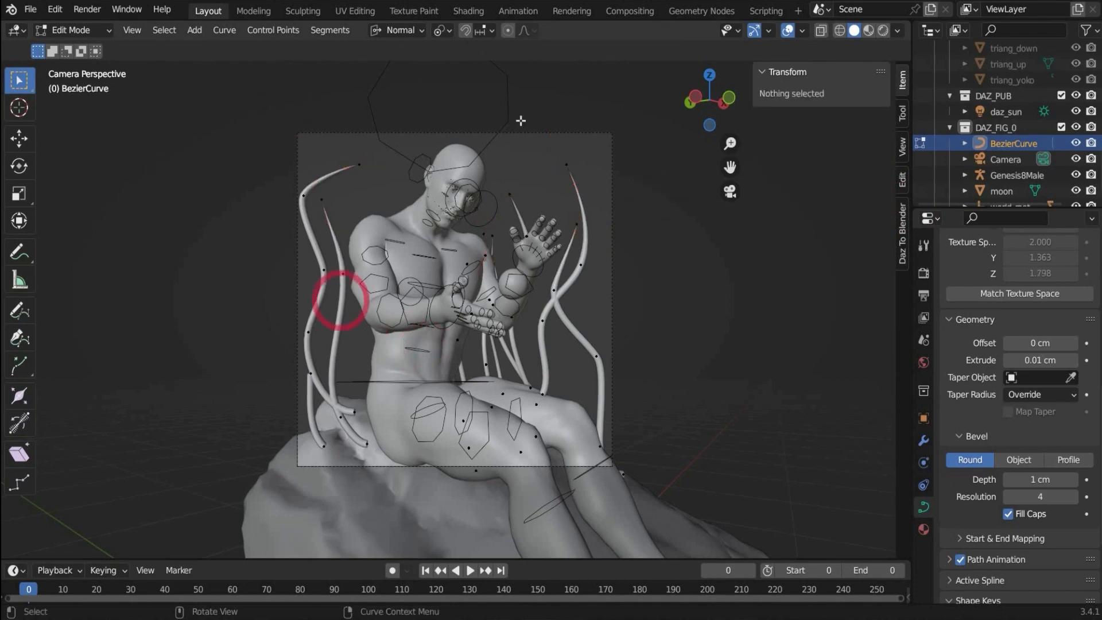
- Delete the end vertex of the short cable that reaches the boulder behind the figure's hip
left_click_drag(709, 99, 195, 435)
left_click_drag(226, 382, 290, 504)
key("x")
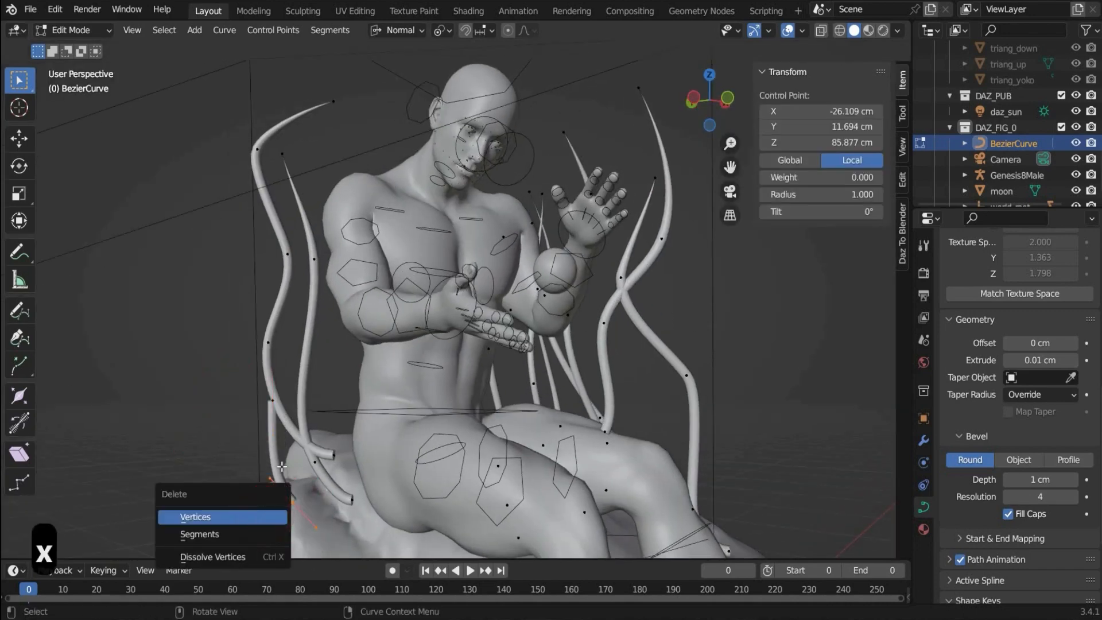
left_click(264, 516)
- Select the control point at the cable crossing beside the raised hand and reposition it with the Move tool
middle_click_drag(278, 467, 635, 315)
middle_click_drag(679, 138, 509, 320)
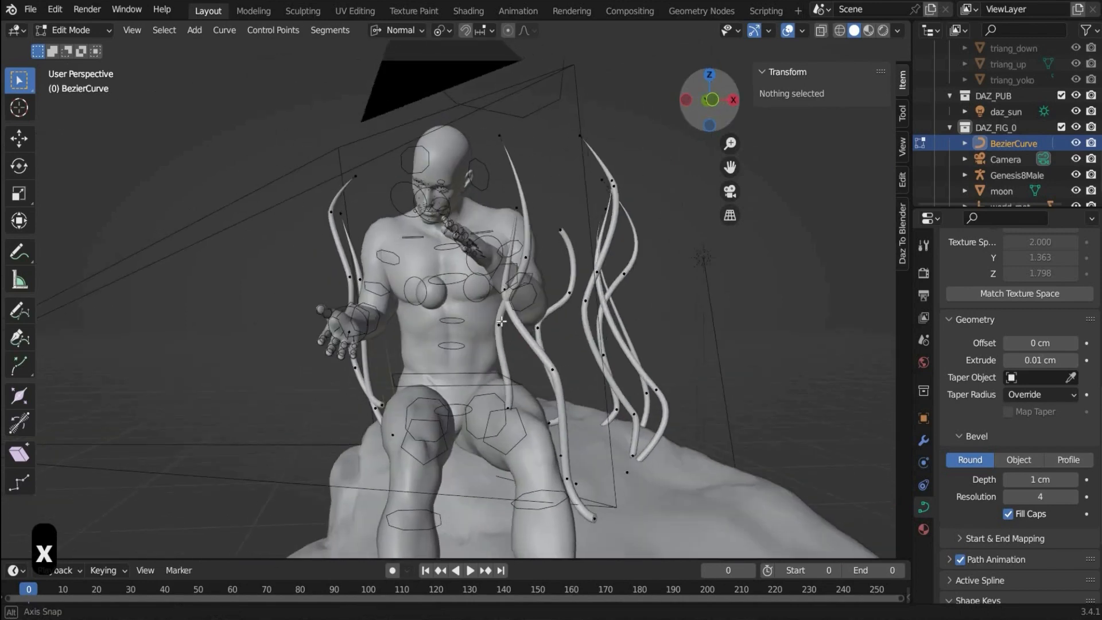
middle_click_drag(635, 128, 549, 310)
left_click(564, 309)
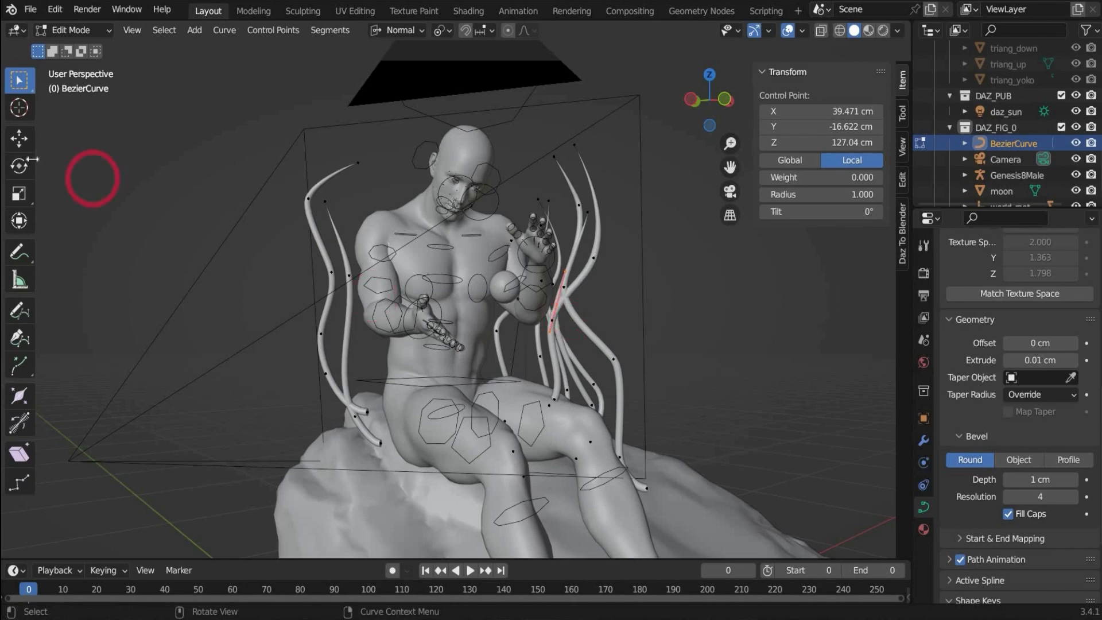
key("shift+space")
key("g")
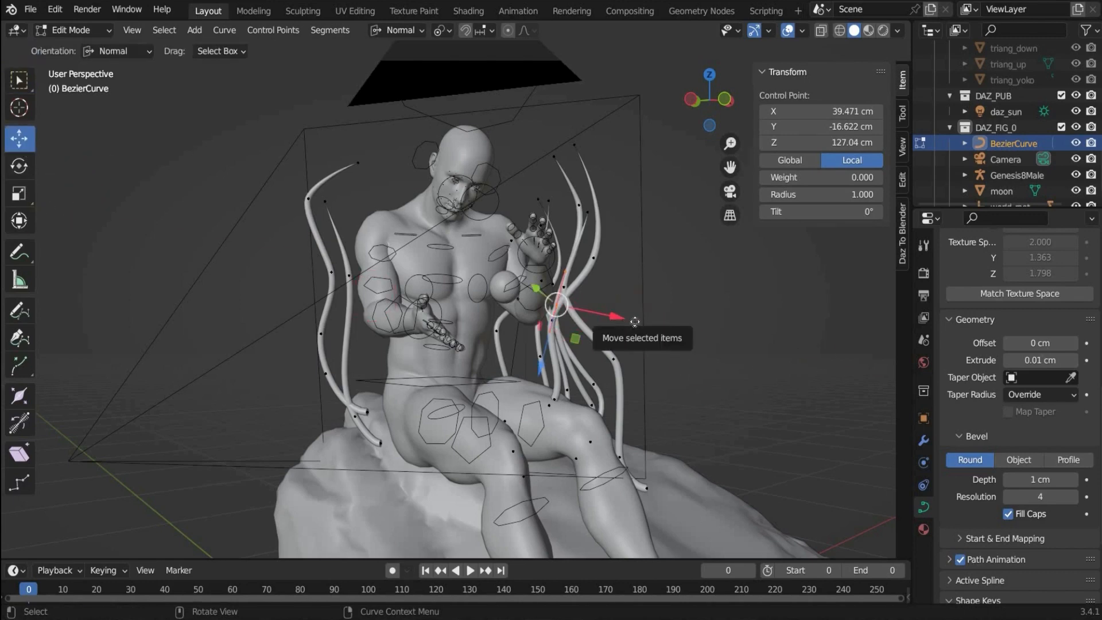
left_click_drag(612, 322, 663, 209)
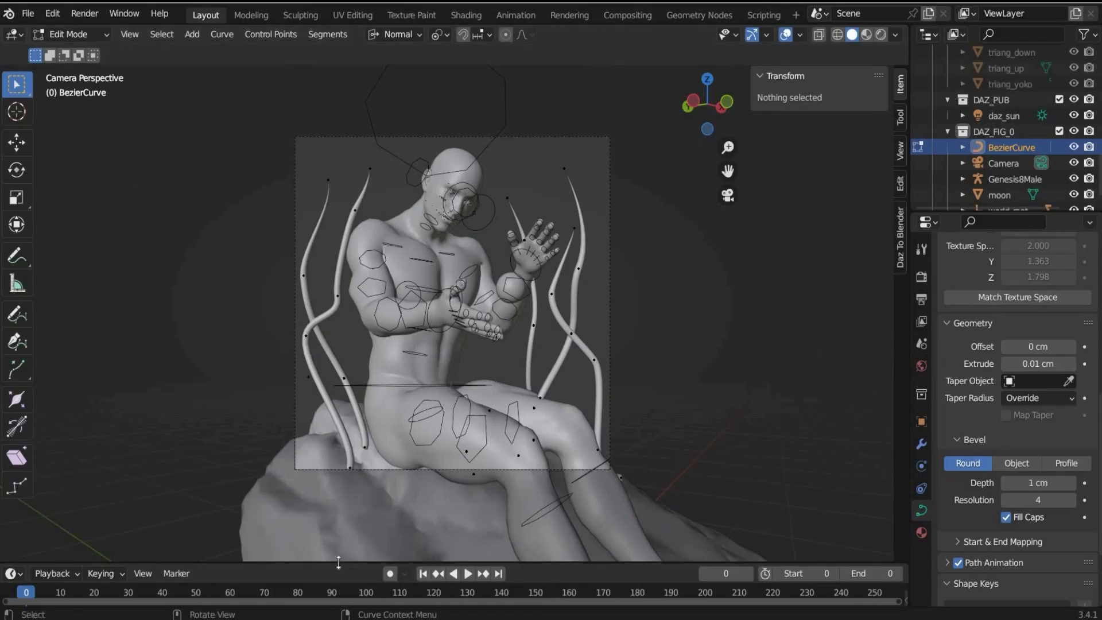
- Enlarge the timeline area, split the 3D viewport side by side, and turn one half into a Shader Editor without its sidebar
left_click_drag(354, 563, 354, 482)
left_click(301, 381)
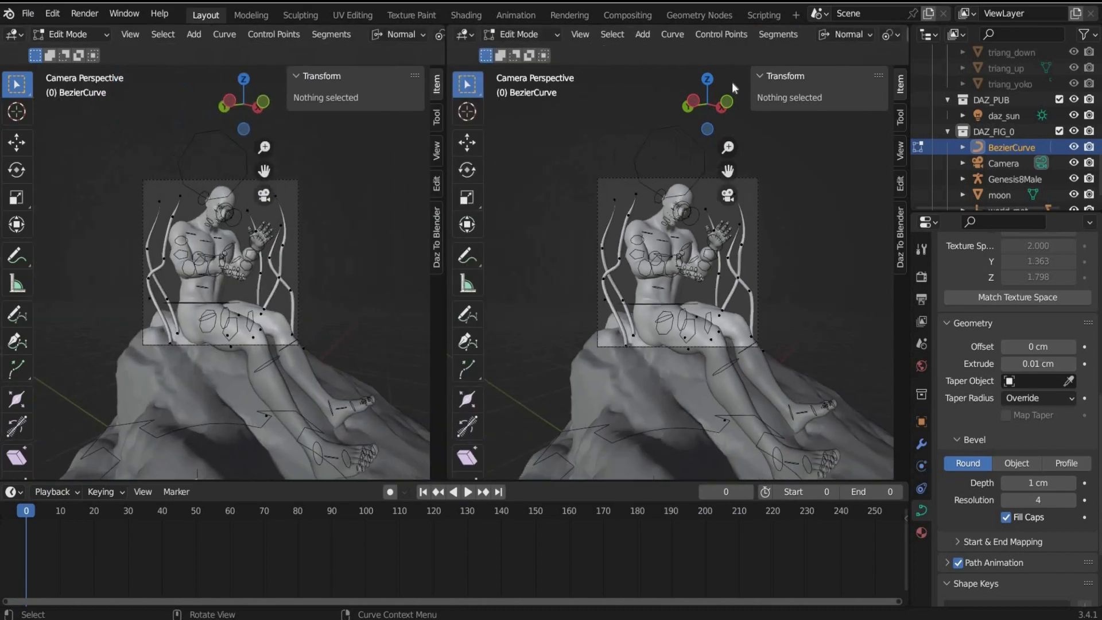
scroll(712, 80, "down", 3)
left_click(542, 34)
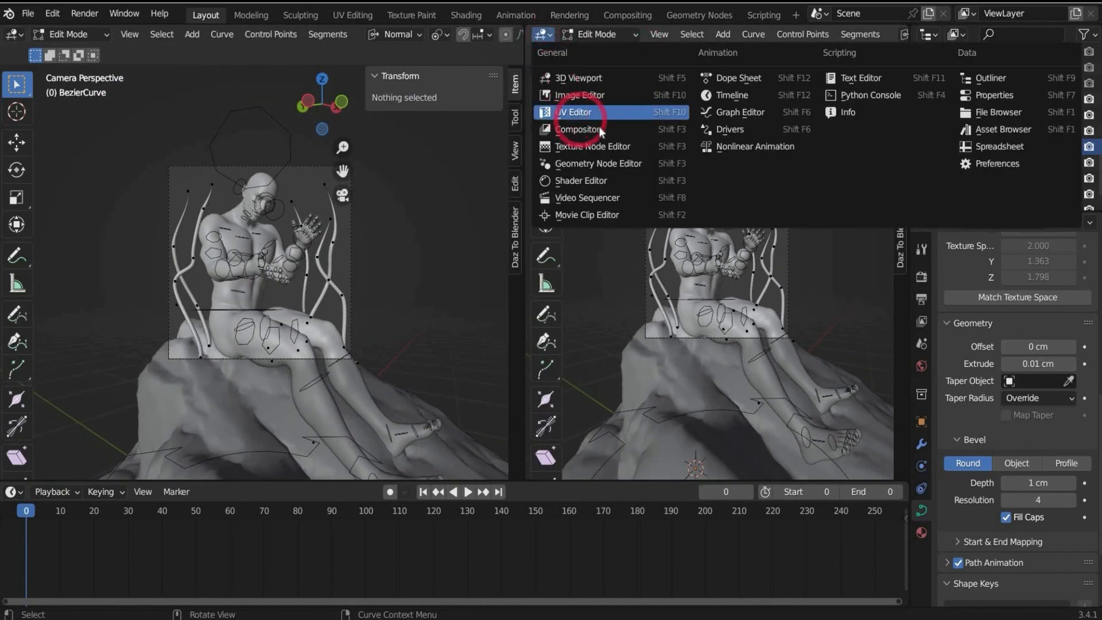
left_click(597, 178)
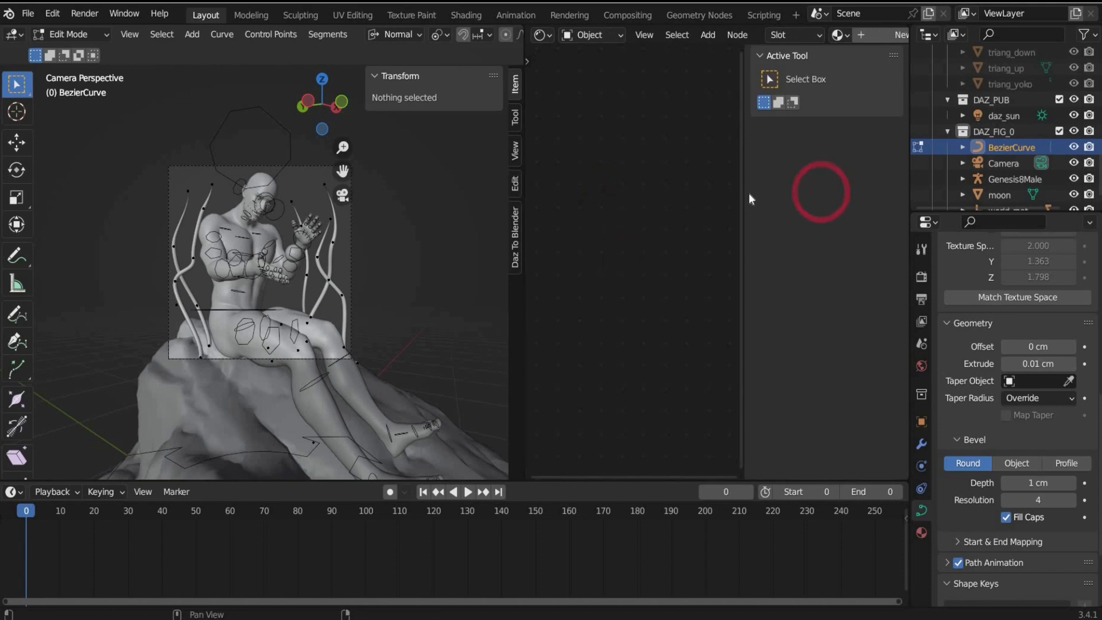
key("n")
scroll(304, 235, "up", 3)
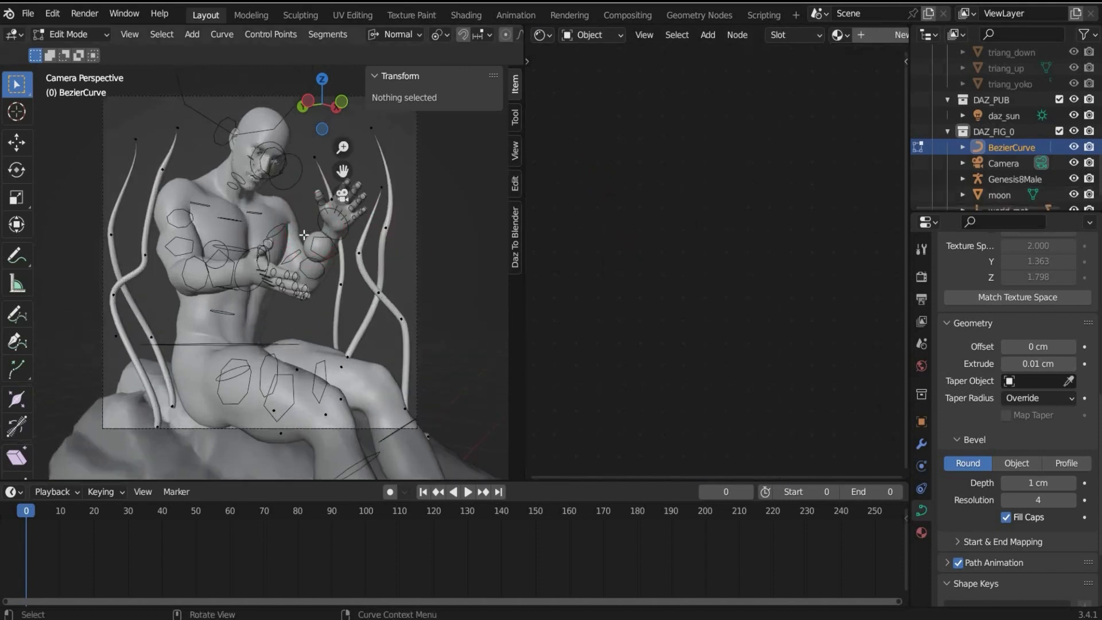
scroll(303, 235, "down", 1)
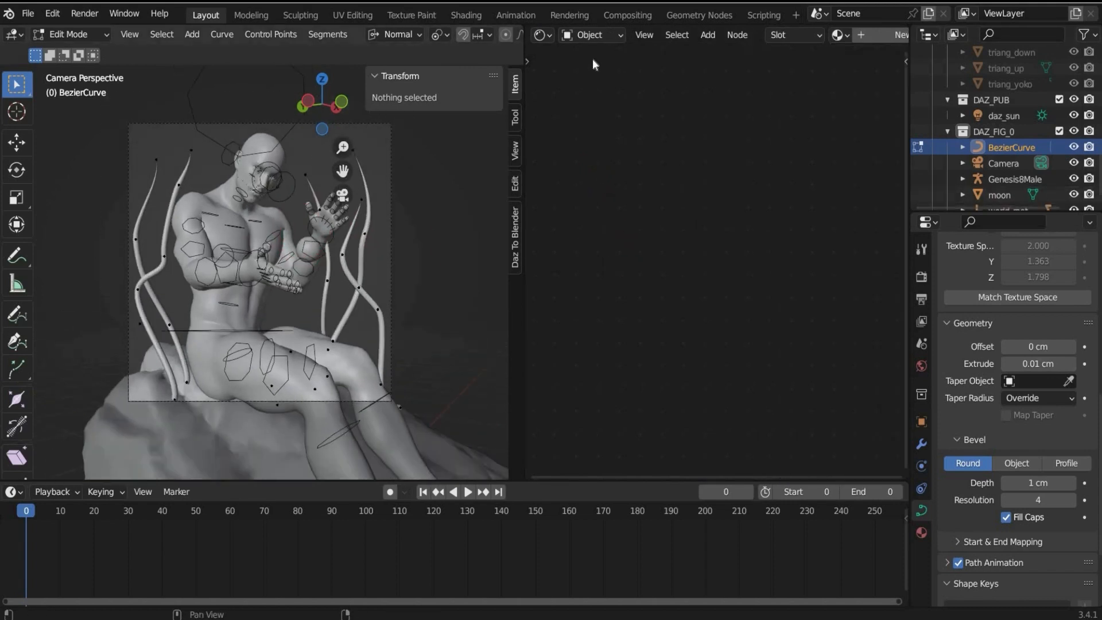
- Switch the Shader Editor from object to World shading to show the Background and World Output nodes
left_click(569, 33)
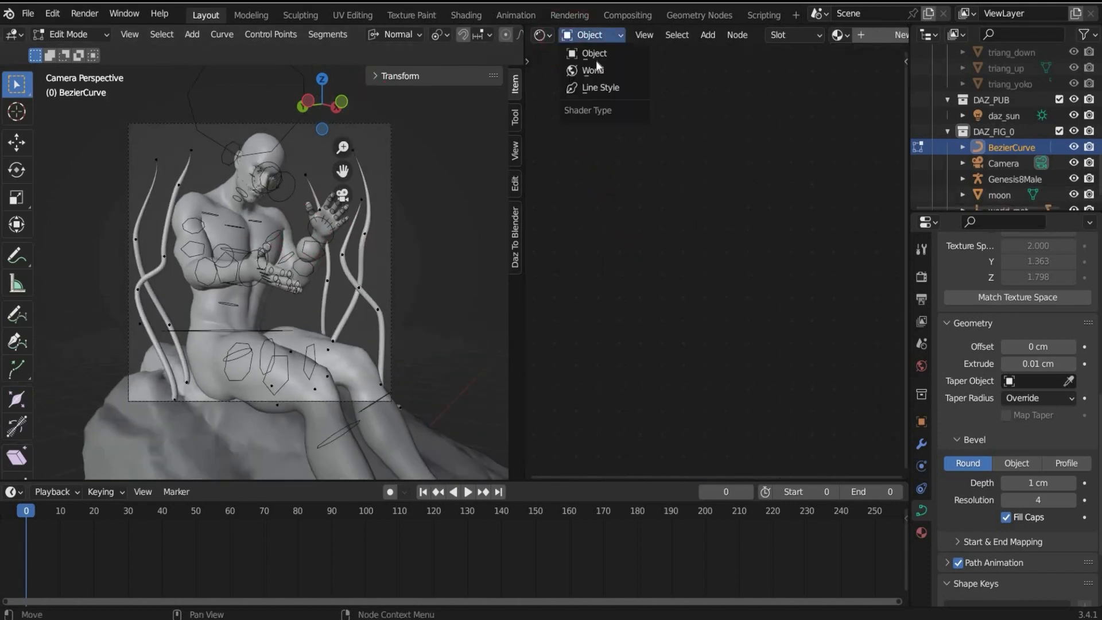
left_click(599, 71)
scroll(687, 357, "up", 12)
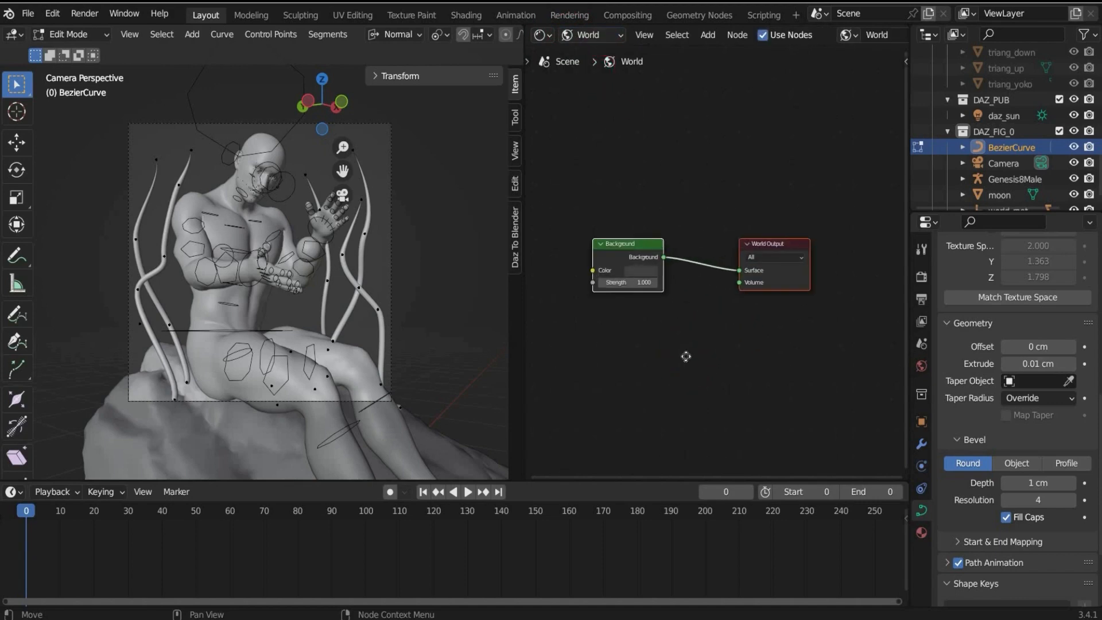
middle_click_drag(687, 357, 778, 326)
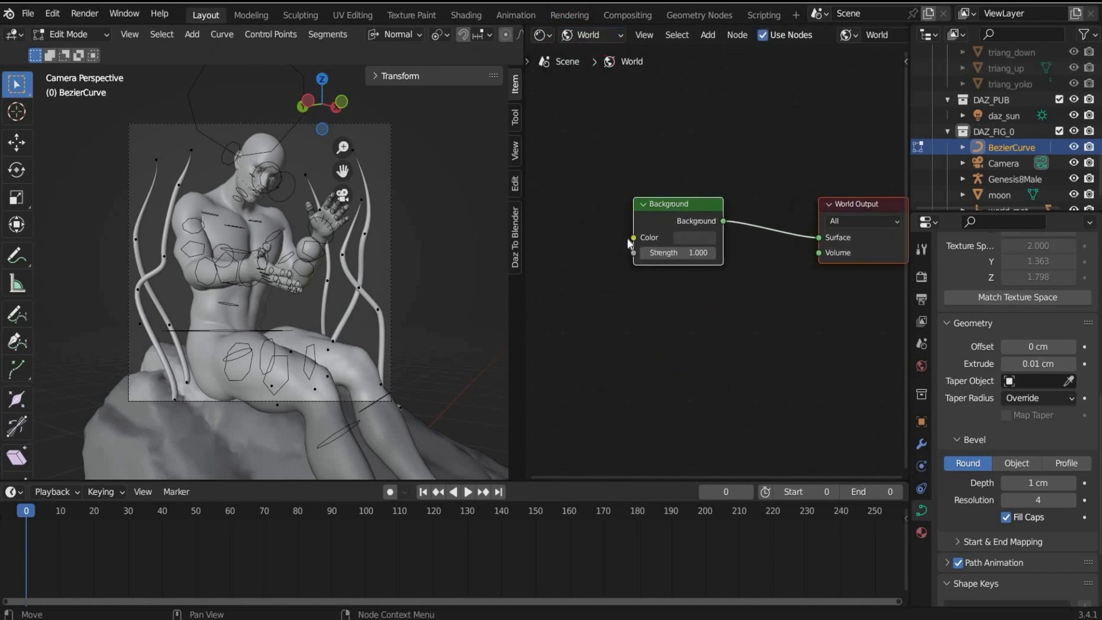
- Connect a new Environment Texture node to the Background node's Color input and load HDRI.exr into it
left_click_drag(634, 237, 602, 261)
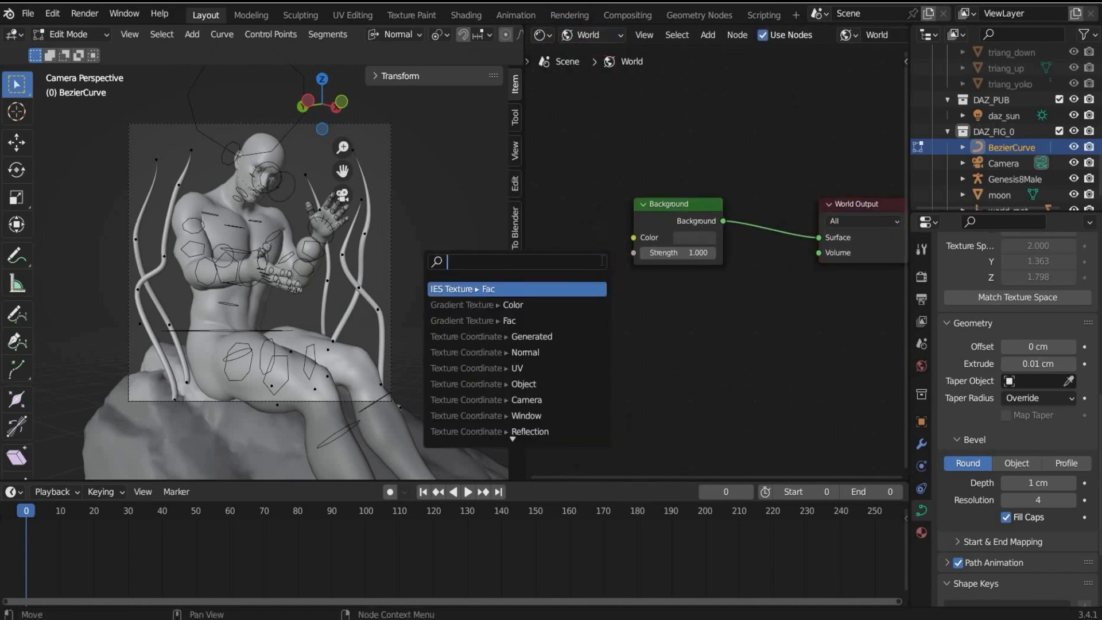
type("evio")
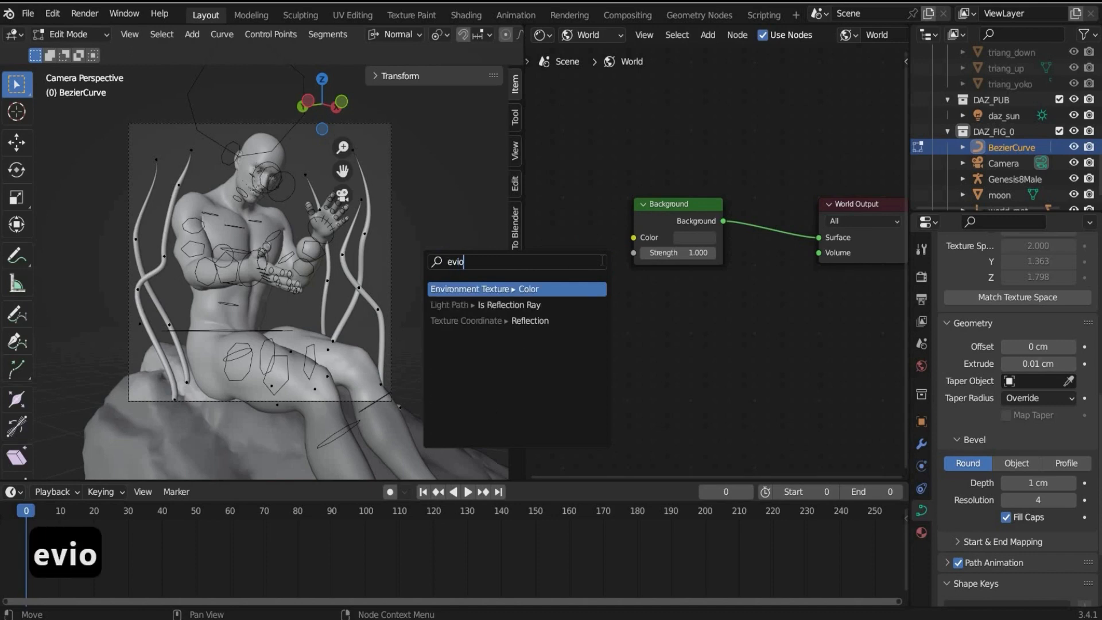
key("Return")
left_click(696, 337)
middle_click_drag(723, 333, 839, 308)
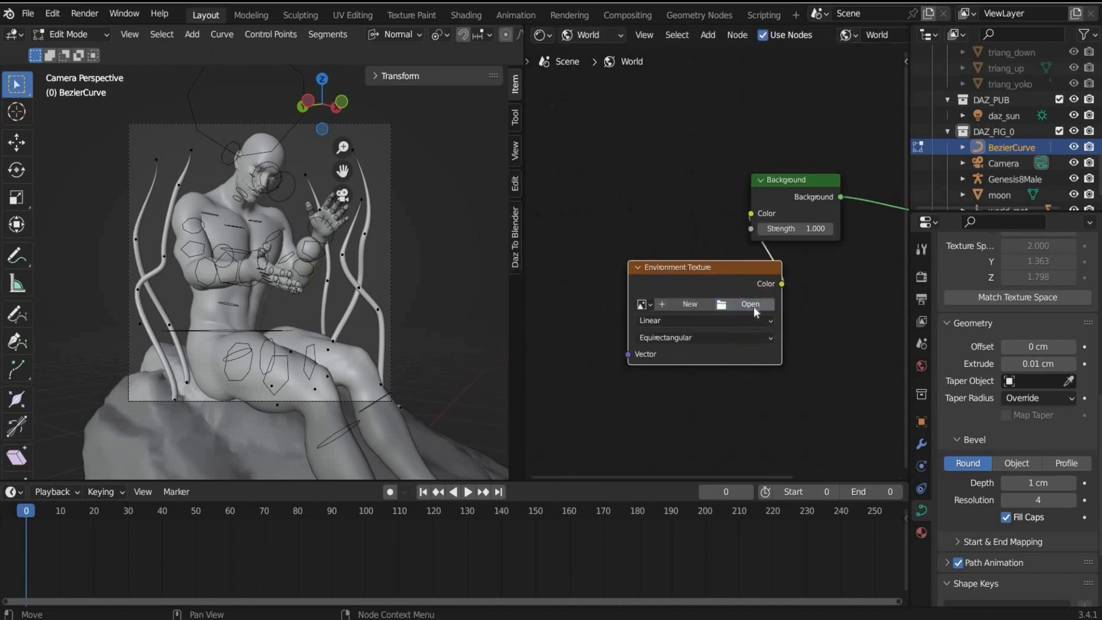
left_click(754, 309)
double_click(505, 182)
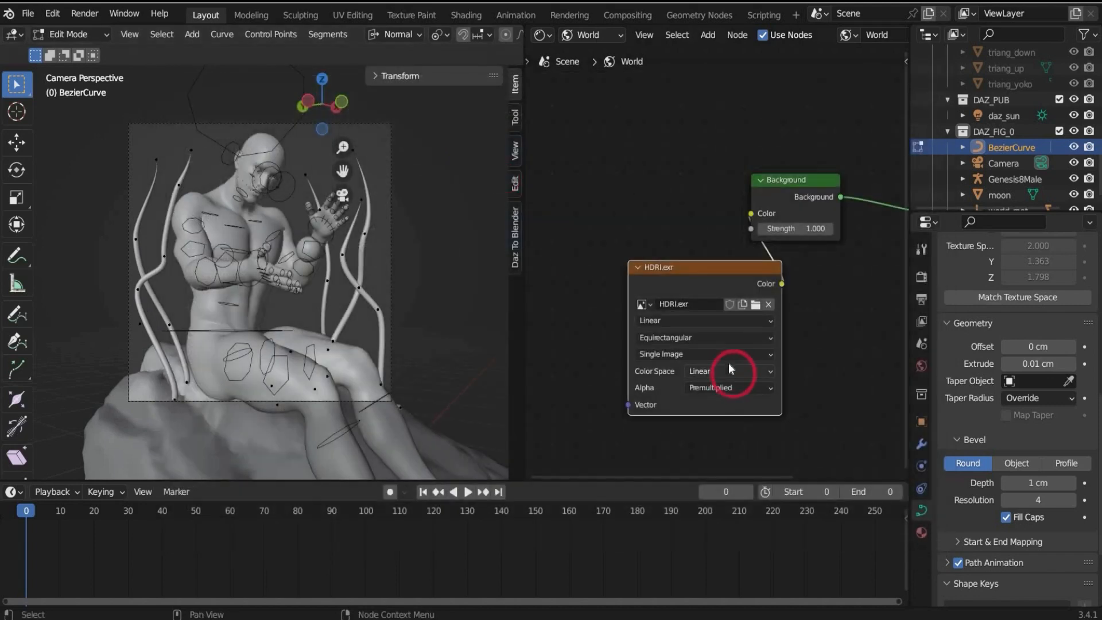
- Widen the 3D viewport and set its shading to Rendered to preview the sky environment
middle_click_drag(608, 279, 620, 276)
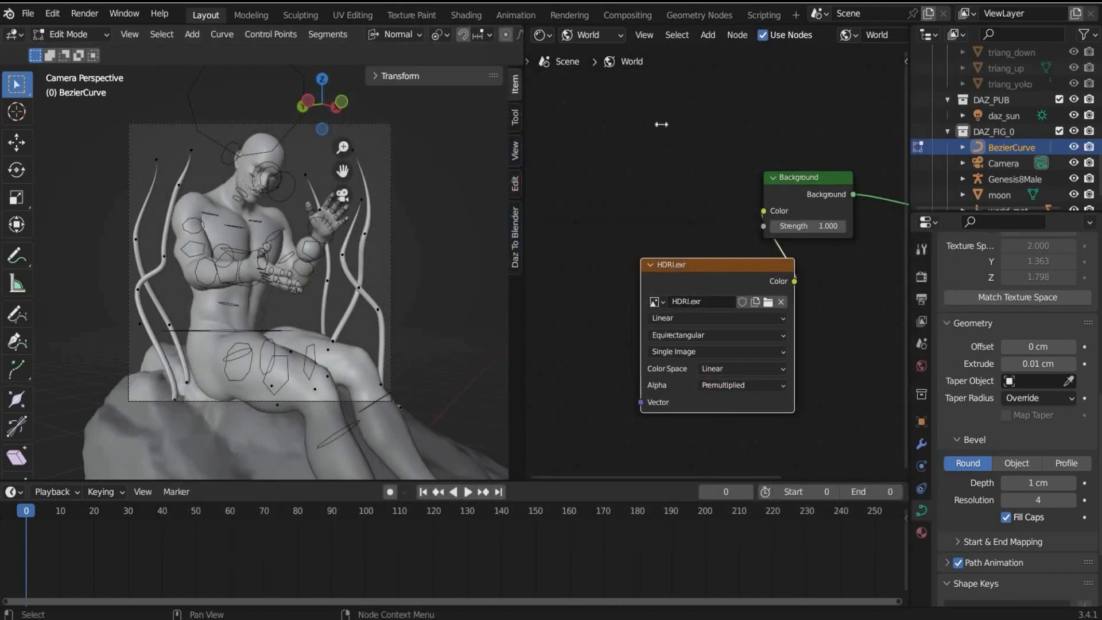
mouse_move(661, 124)
left_mouse_down()
mouse_move(687, 109)
mouse_move(846, 109)
left_mouse_up()
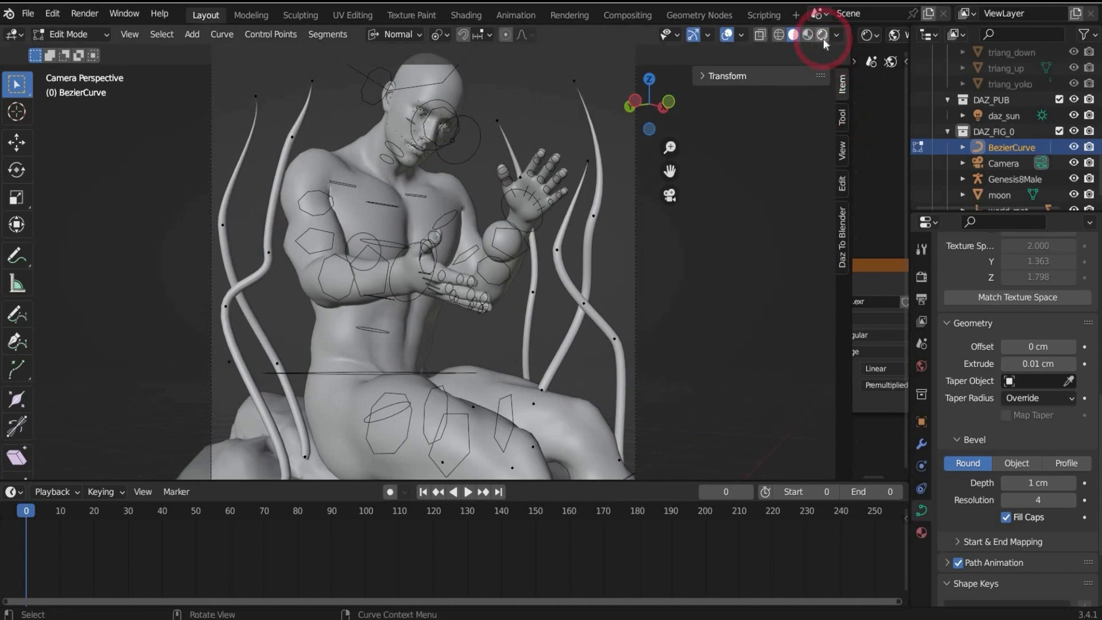
left_click(823, 38)
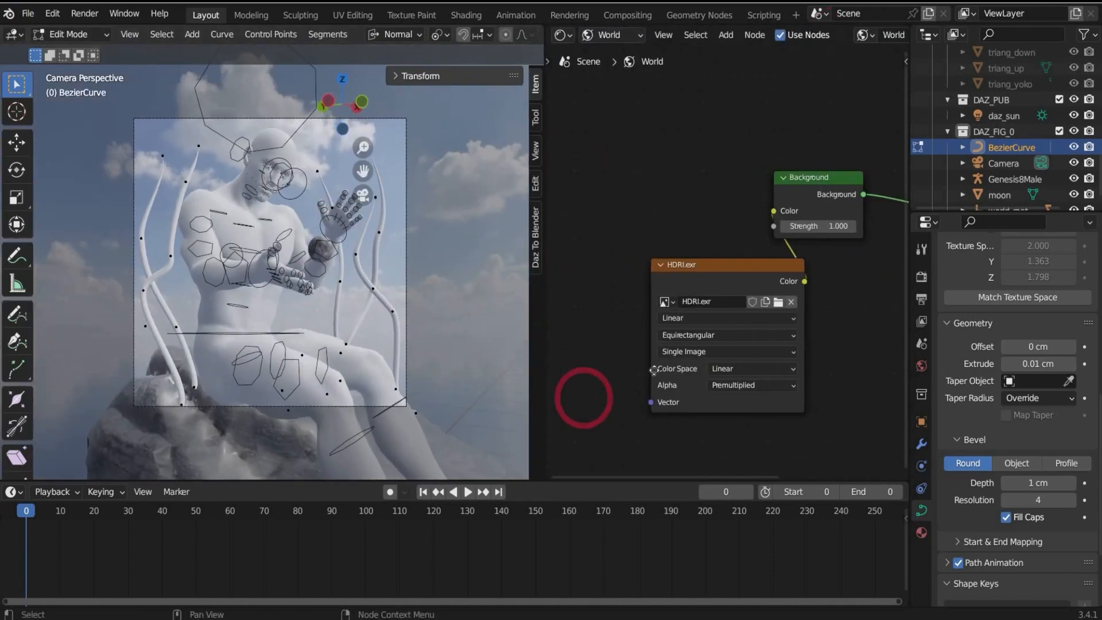
- Add a Mapping node to the HDRI texture's Vector input and feed its Vector from a Geometry node's Position output
middle_click_drag(649, 402, 702, 346)
left_click_drag(703, 346, 672, 347)
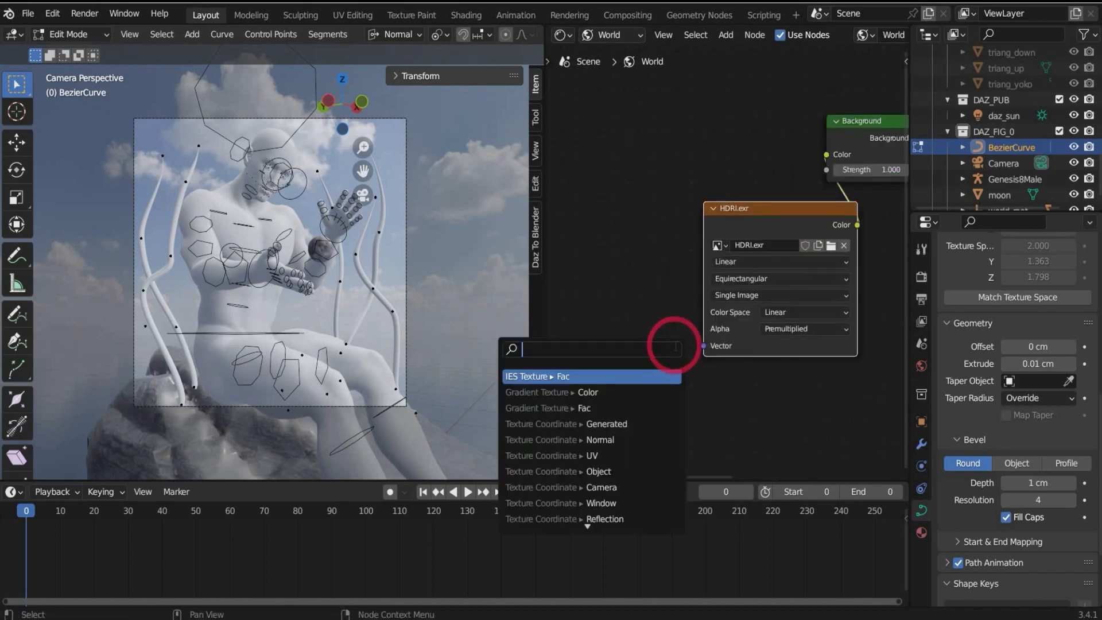
type("mapping")
key("Return")
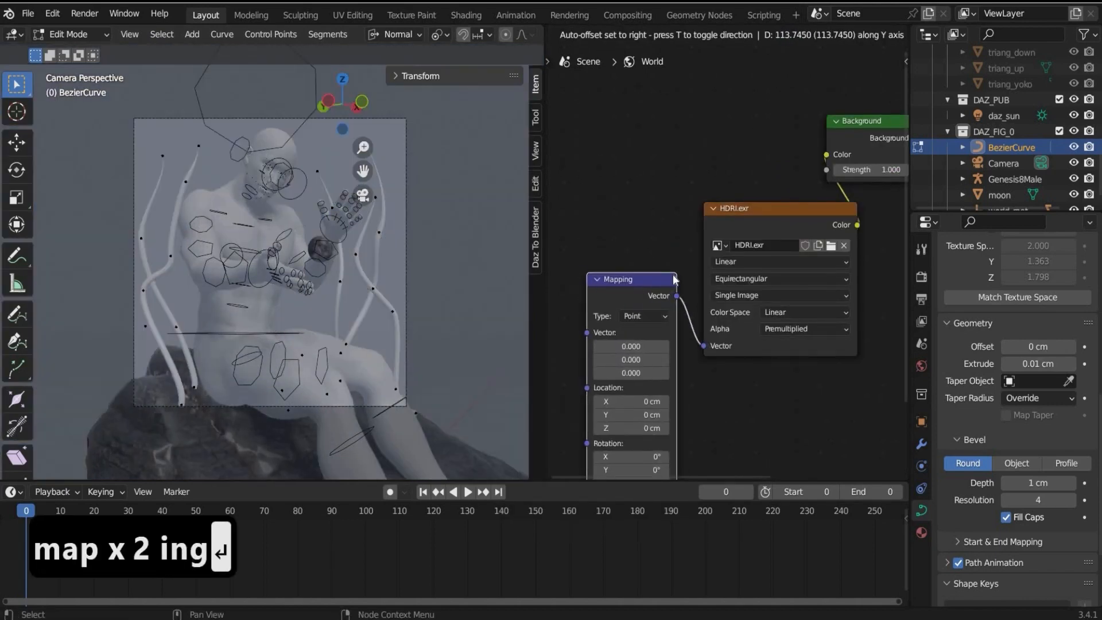
left_click_drag(587, 332, 571, 261)
type("geom")
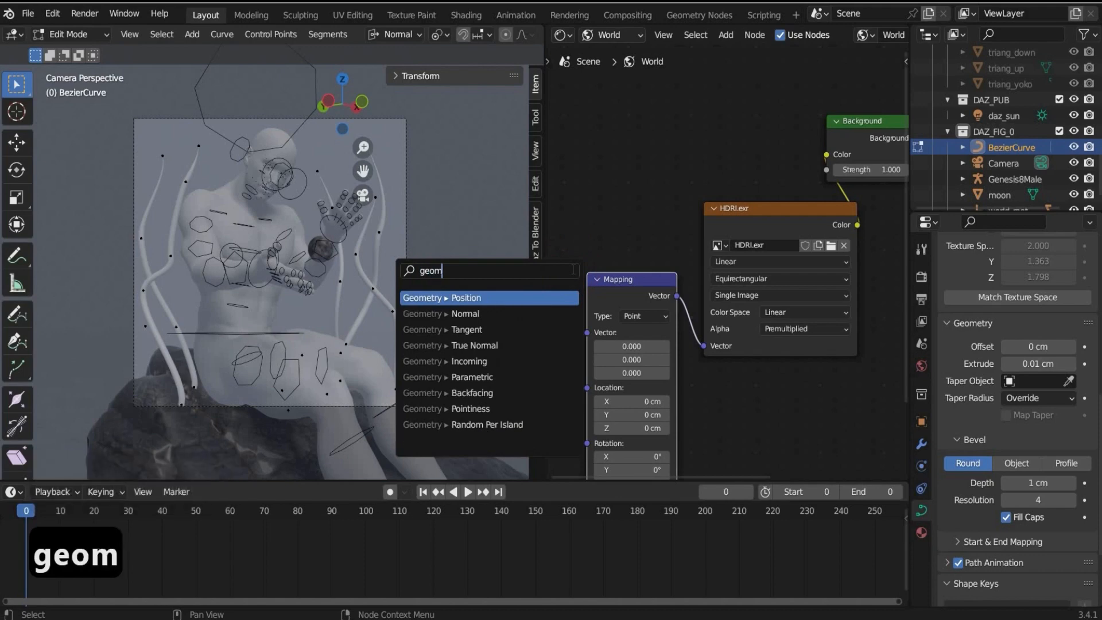
left_click(562, 296)
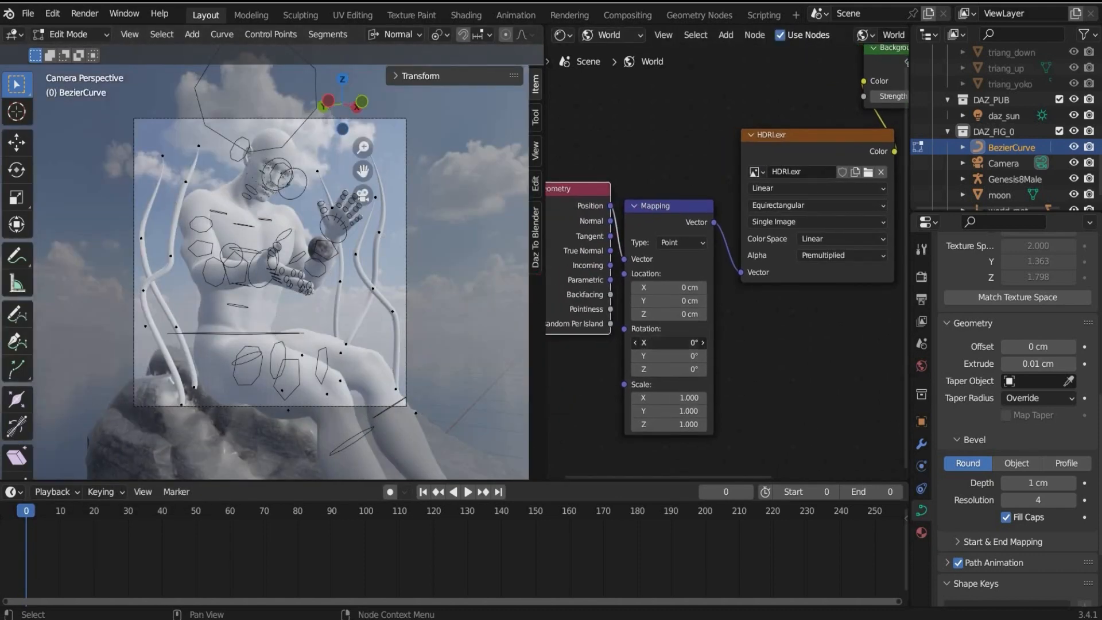
left_click_drag(694, 342, 694, 342)
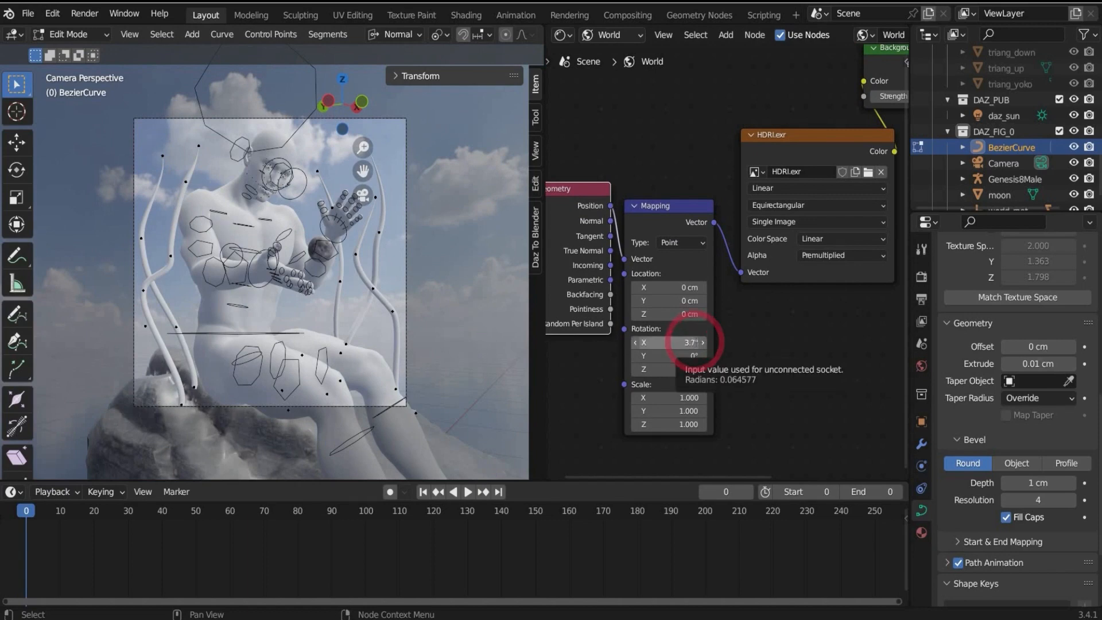
left_click(694, 342)
type("0")
key("Return")
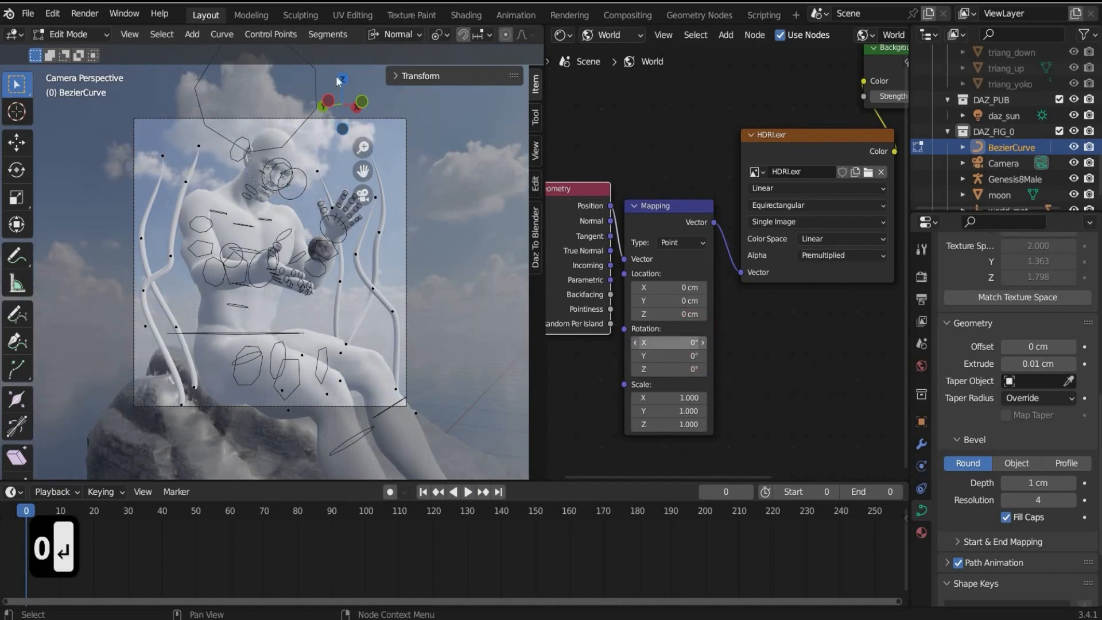
- Set the Mapping node's Y rotation to 344° to turn the sky behind the figure
left_click(669, 356)
type("344")
key("Return")
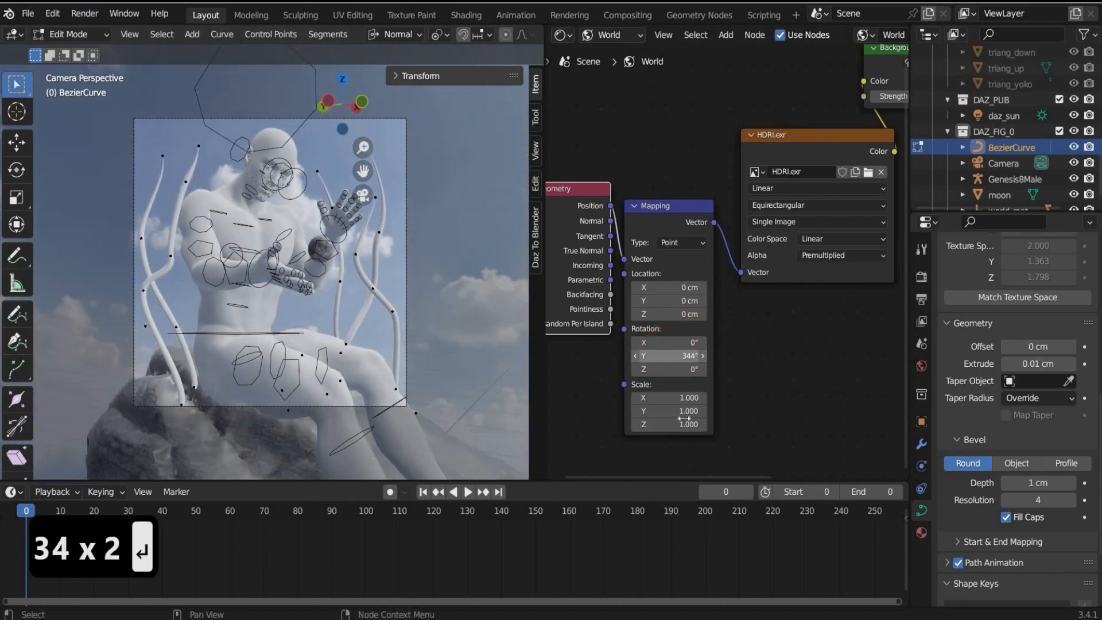
- Set the Mapping node's Z rotation to 101° to reposition the clouds behind the figure
left_click(666, 369)
type("101")
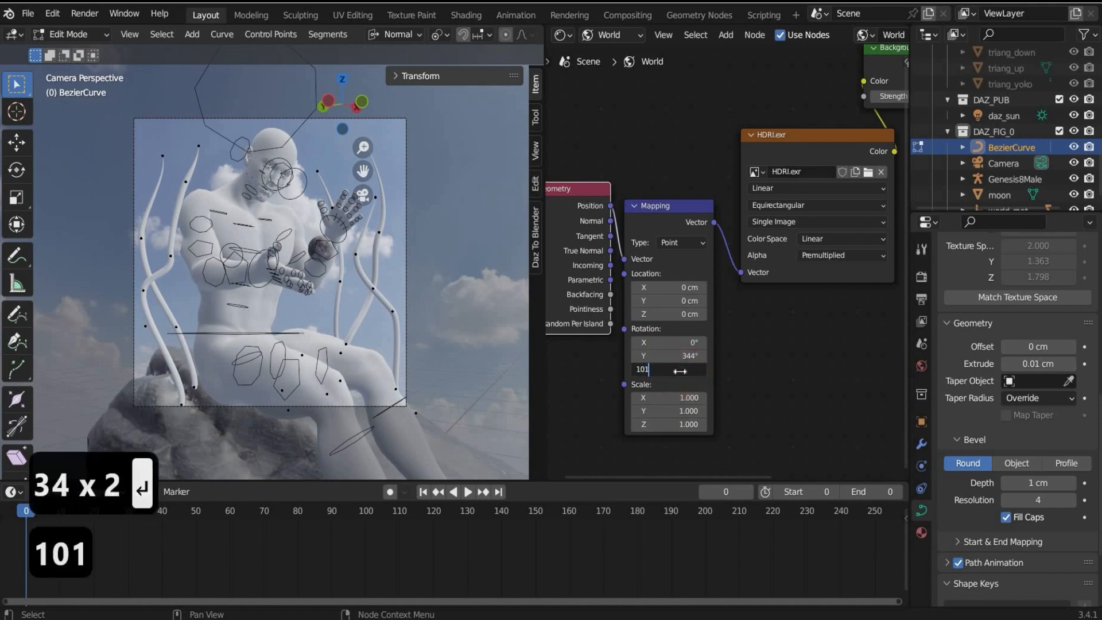
key("Return")
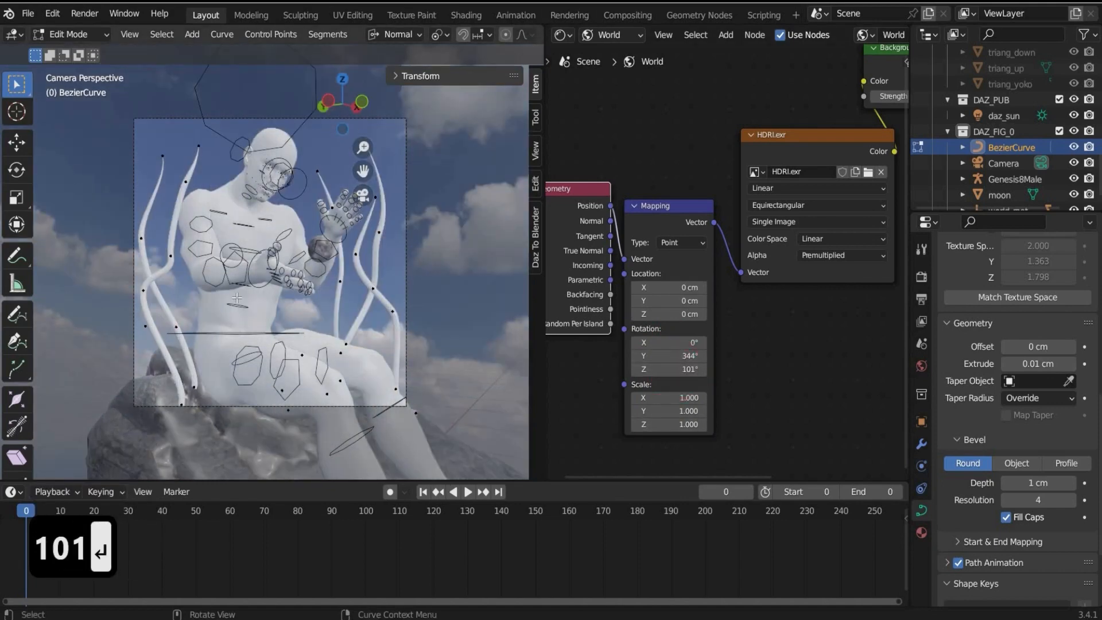
- Insert a Hue Saturation Value node between the HDRI.exr texture and the Background node
middle_click_drag(805, 355, 727, 377)
middle_click_drag(840, 69, 745, 105)
left_click_drag(721, 104, 816, 239)
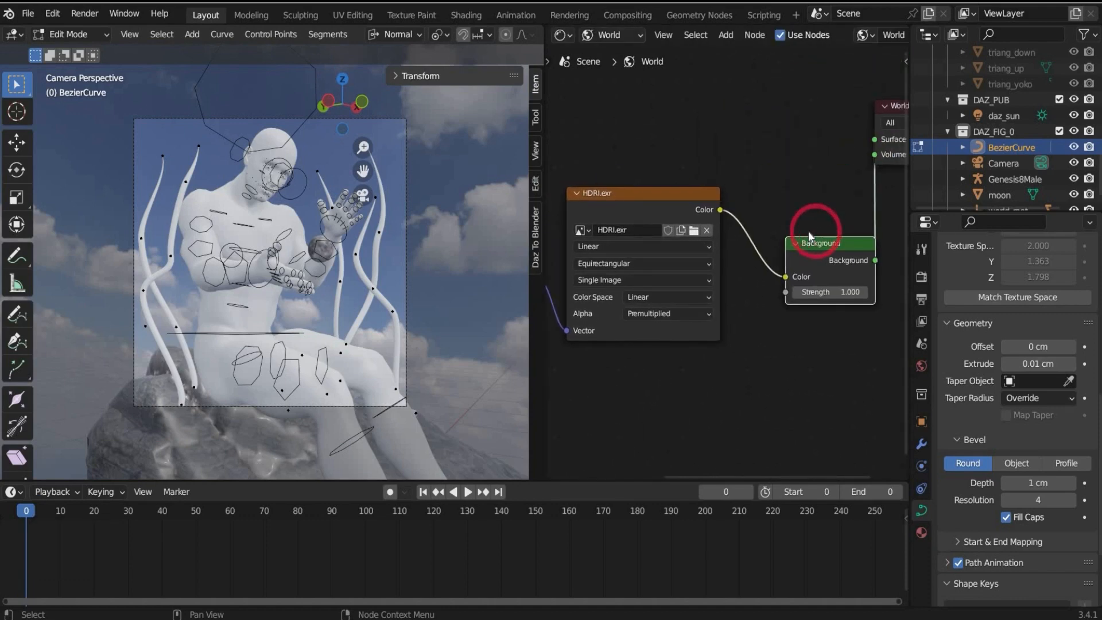
left_click(729, 33)
left_click(739, 49)
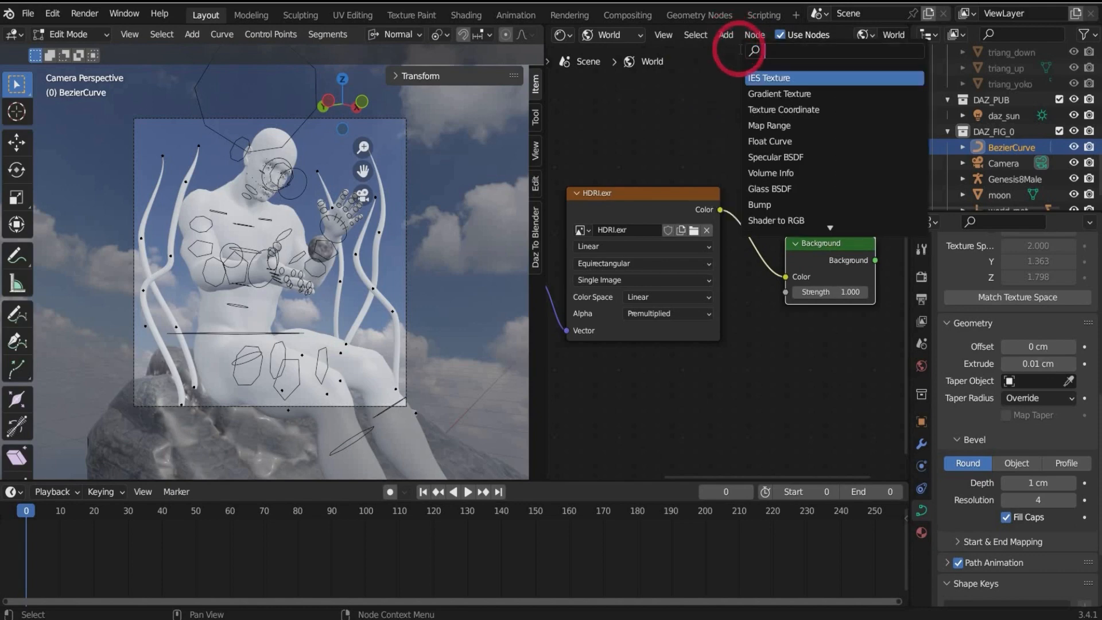
type("hue")
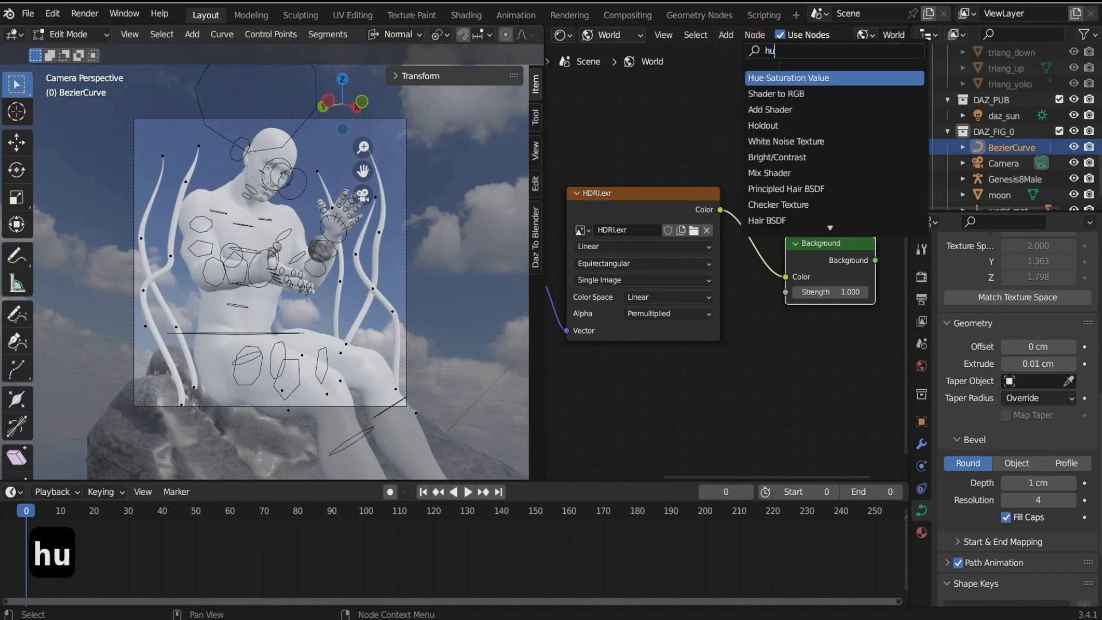
left_click(773, 79)
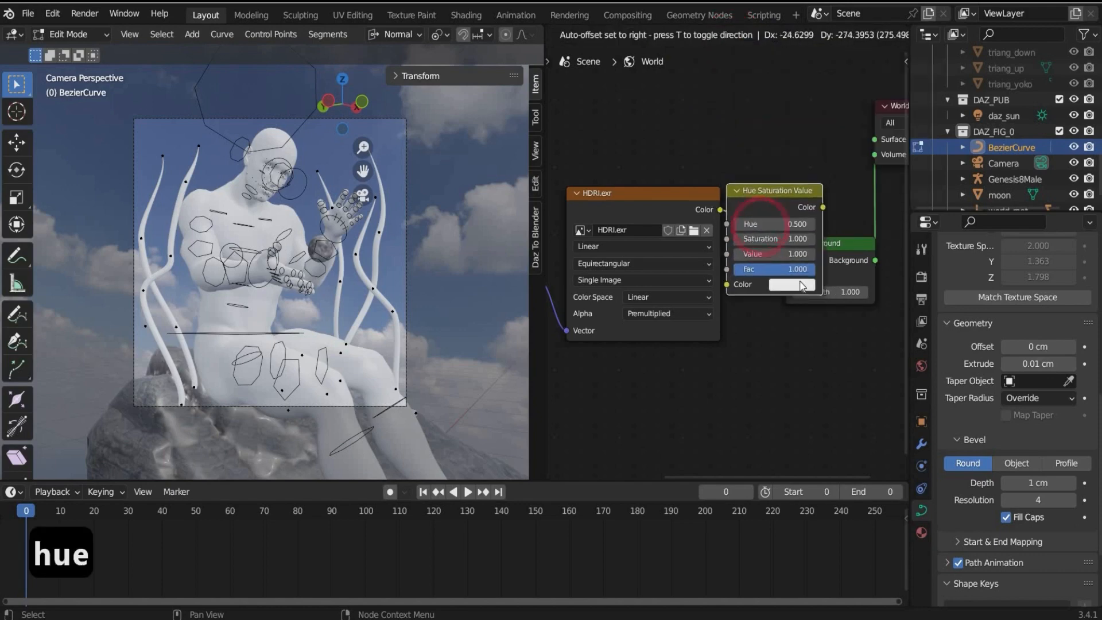
left_click(799, 291)
middle_click_drag(850, 420, 721, 431)
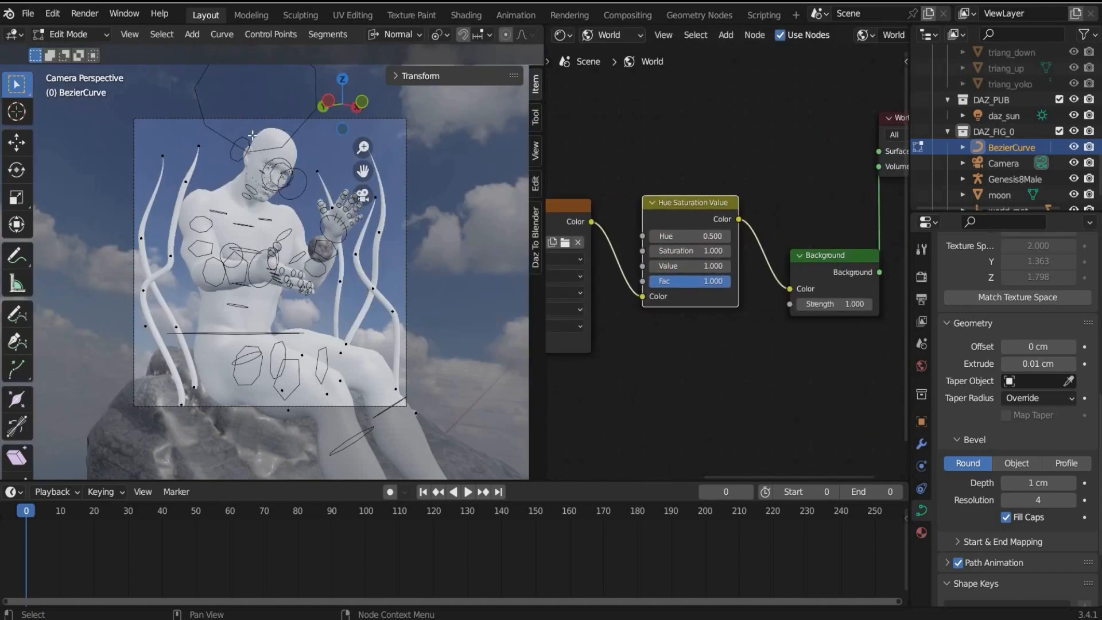
- Set the Hue Saturation Value node's Hue to 0.52 to shift the sky color slightly
left_click(705, 236)
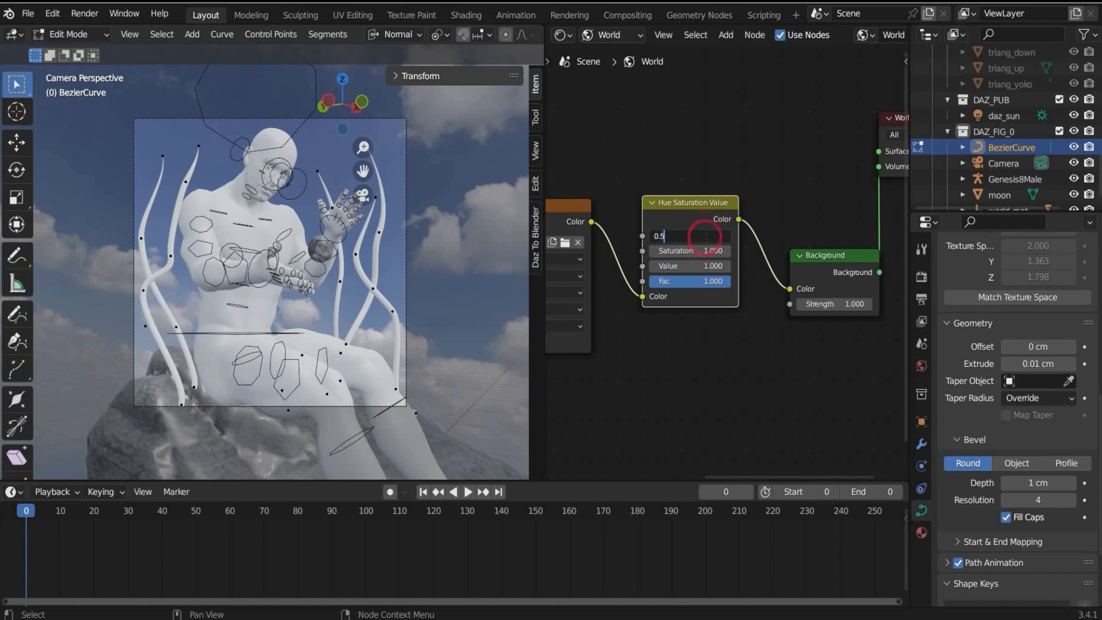
key("BackSpace")
type("2")
key("Return")
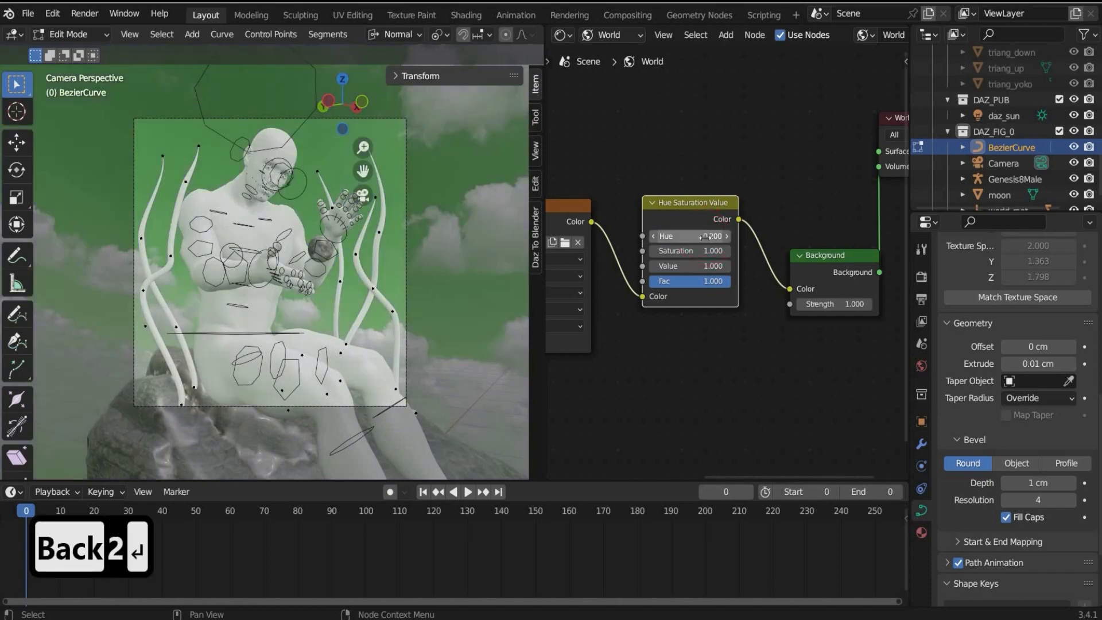
double_click(704, 236)
key("Left")
type("5")
key("Return")
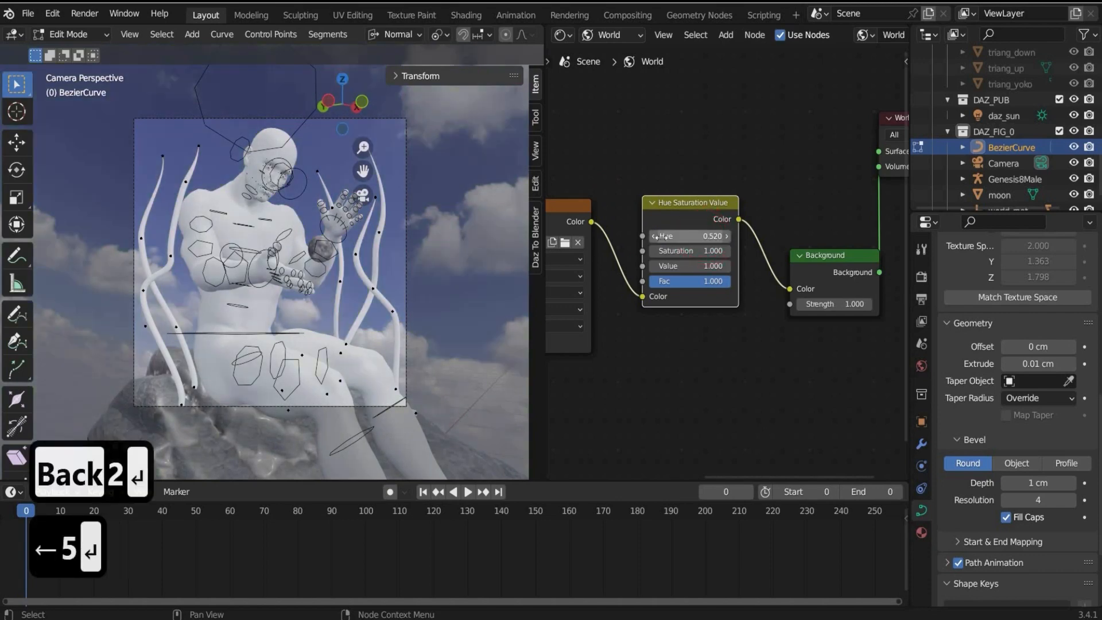
- Set the sky's Saturation to 1.2 and Value to 1.5 in the Hue Saturation Value node
left_click(716, 251)
type("1.2")
key("Return")
left_click(716, 266)
type("1.5")
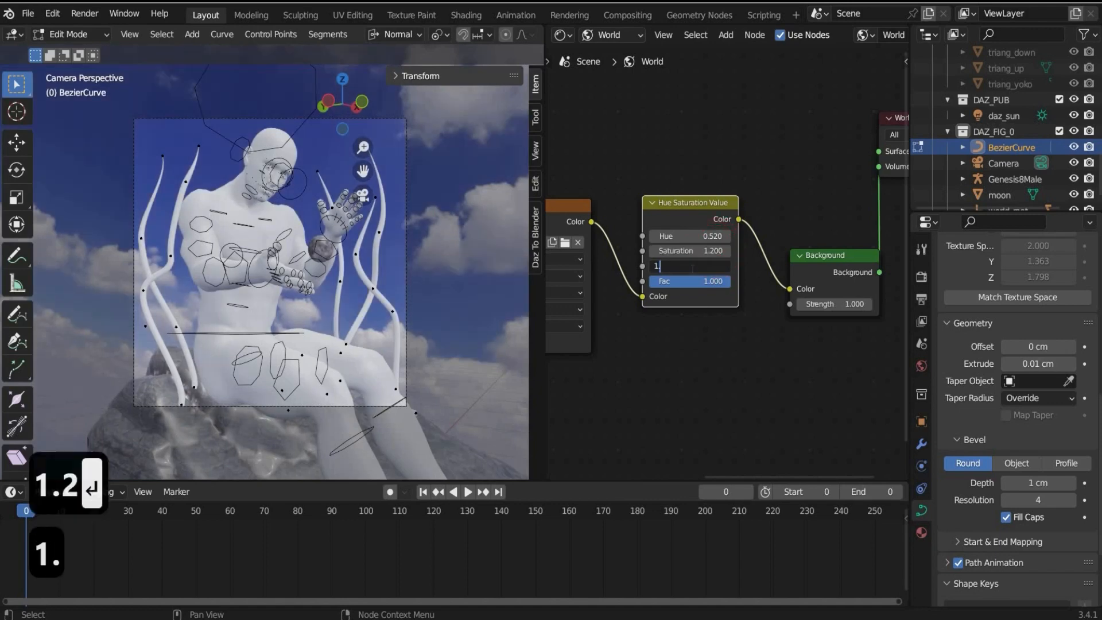
key("Return")
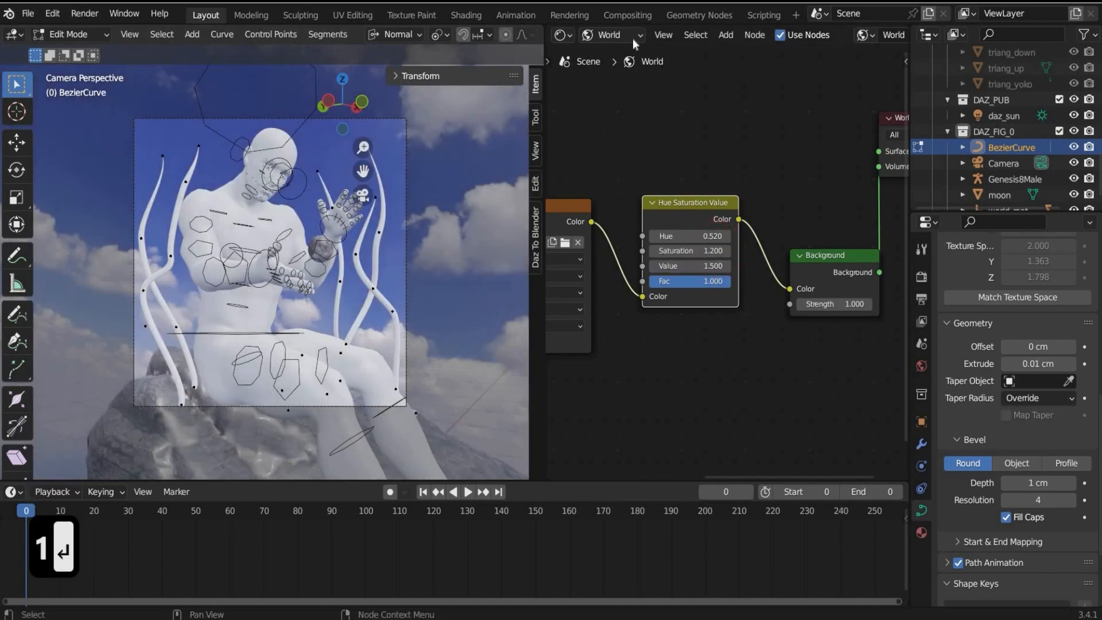
- Switch the shader editor from World to Object materials and widen its area
left_click(633, 39)
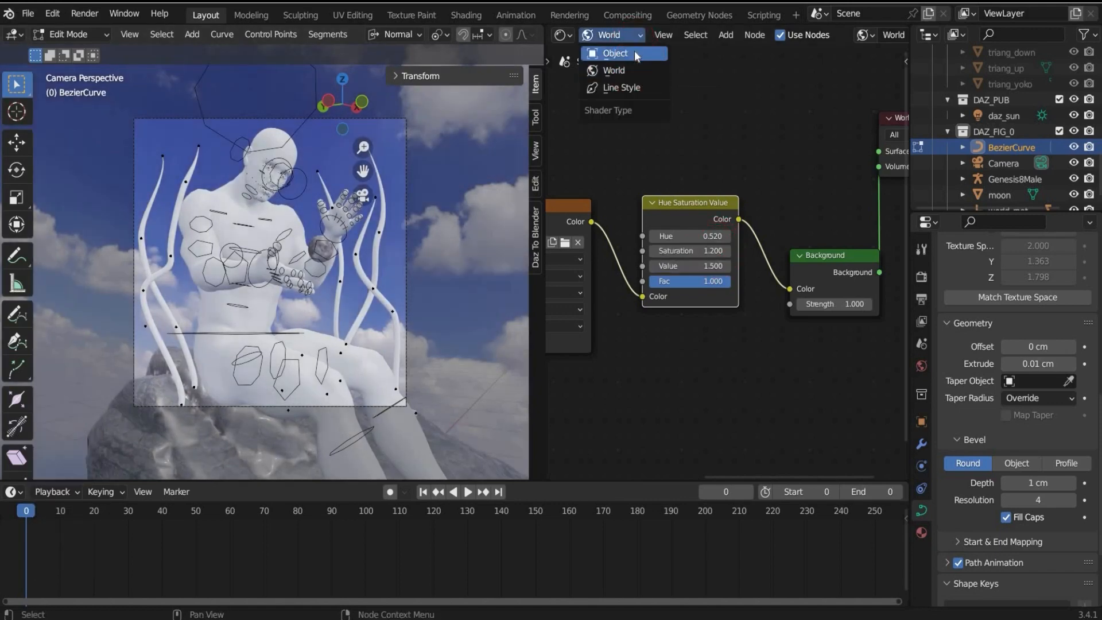
left_click(635, 51)
left_click(585, 215)
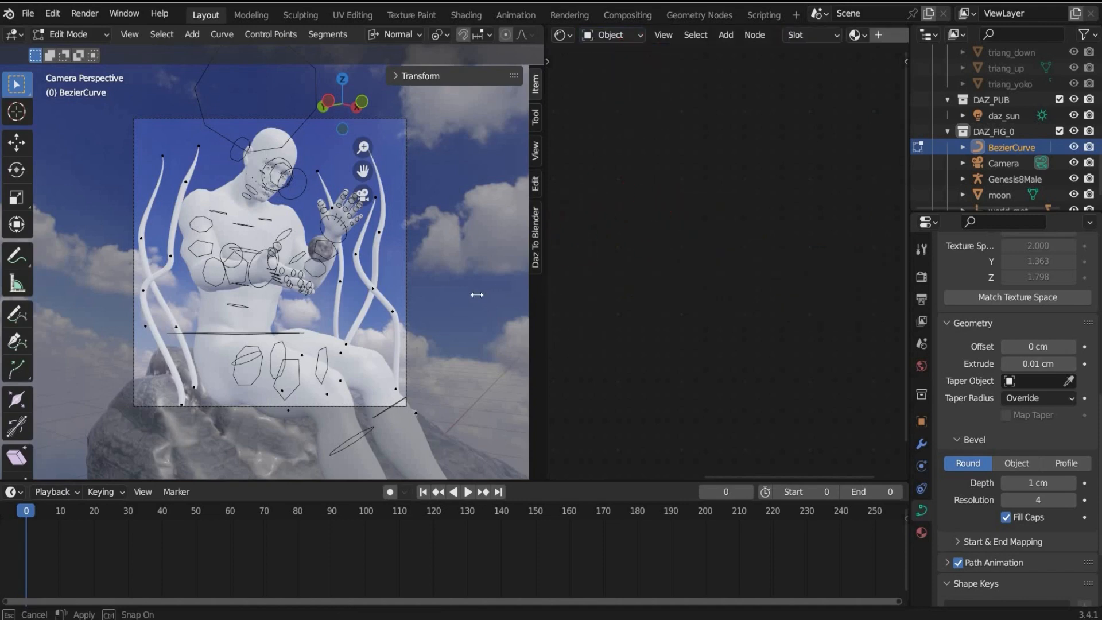
left_click_drag(544, 283, 508, 298)
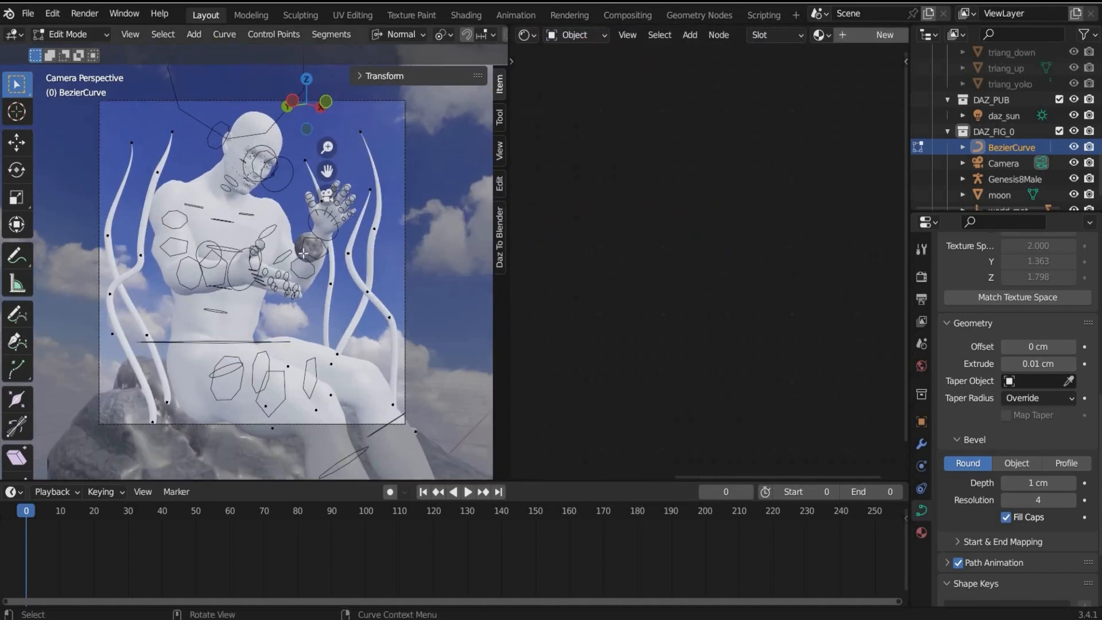
- Return to Object Mode and set the Genesis 8 Male figure's viewport subdivision level to 2
left_click(921, 443)
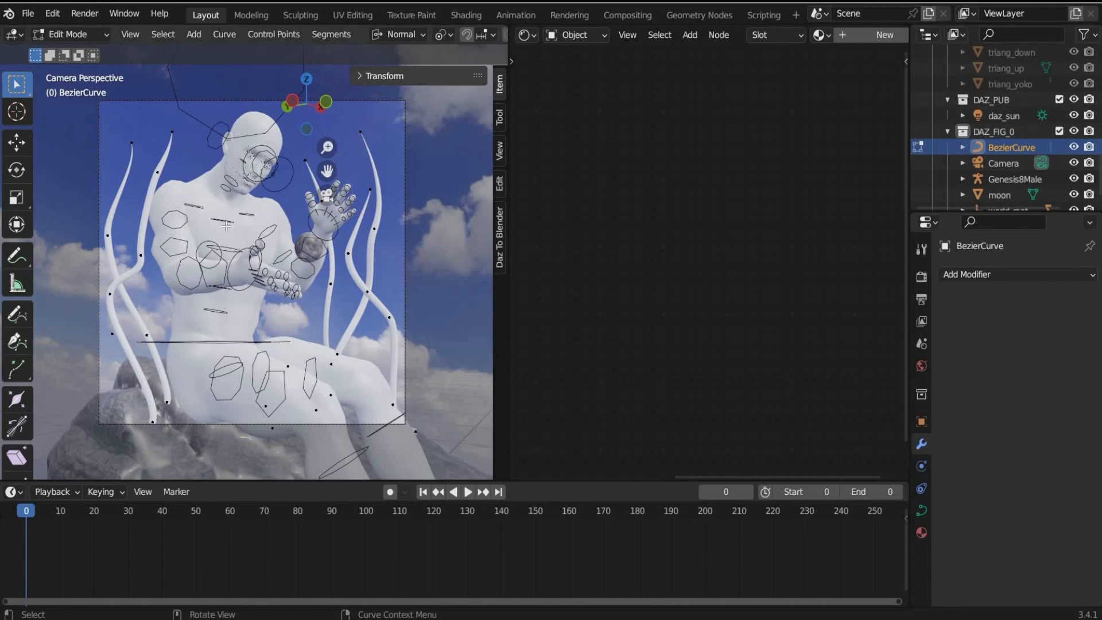
left_click(68, 35)
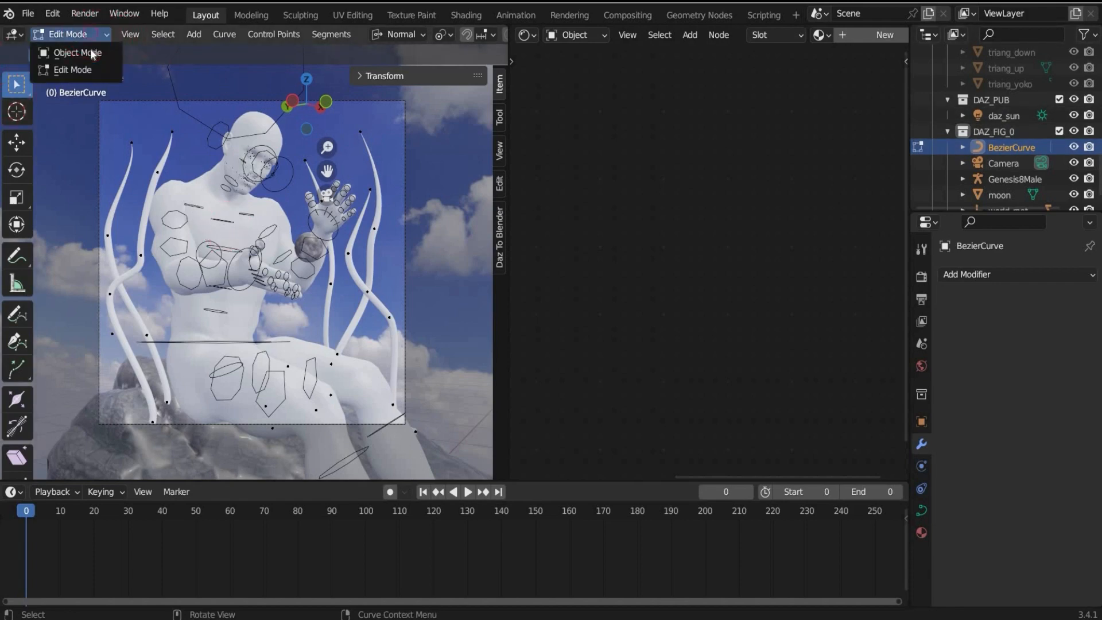
left_click(86, 48)
left_click(207, 222)
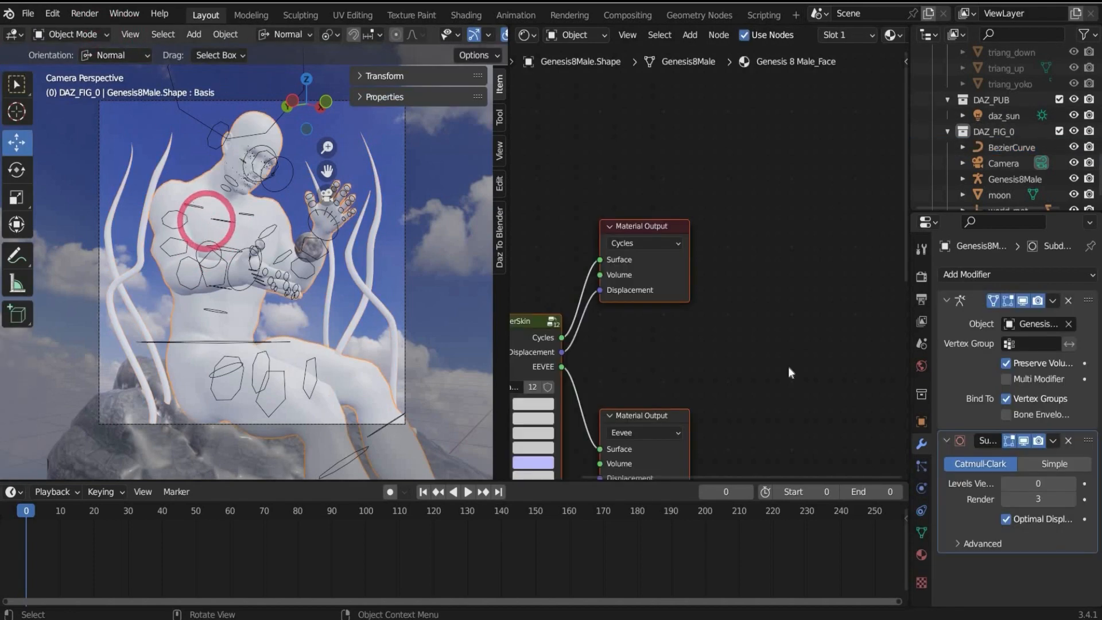
middle_click_drag(849, 289, 949, 179)
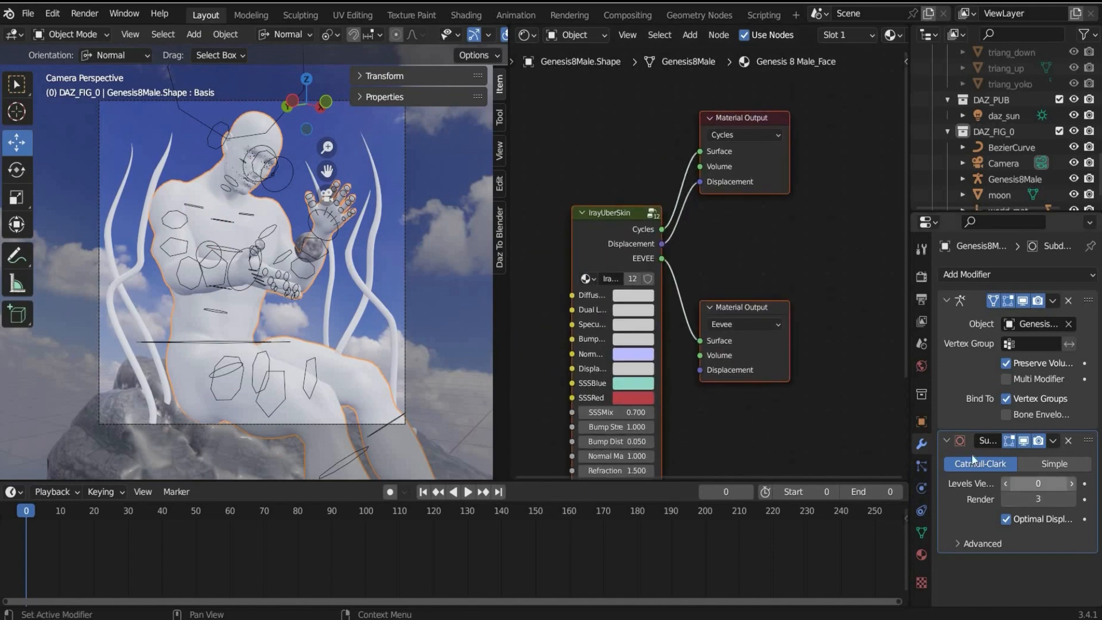
left_click(1030, 485)
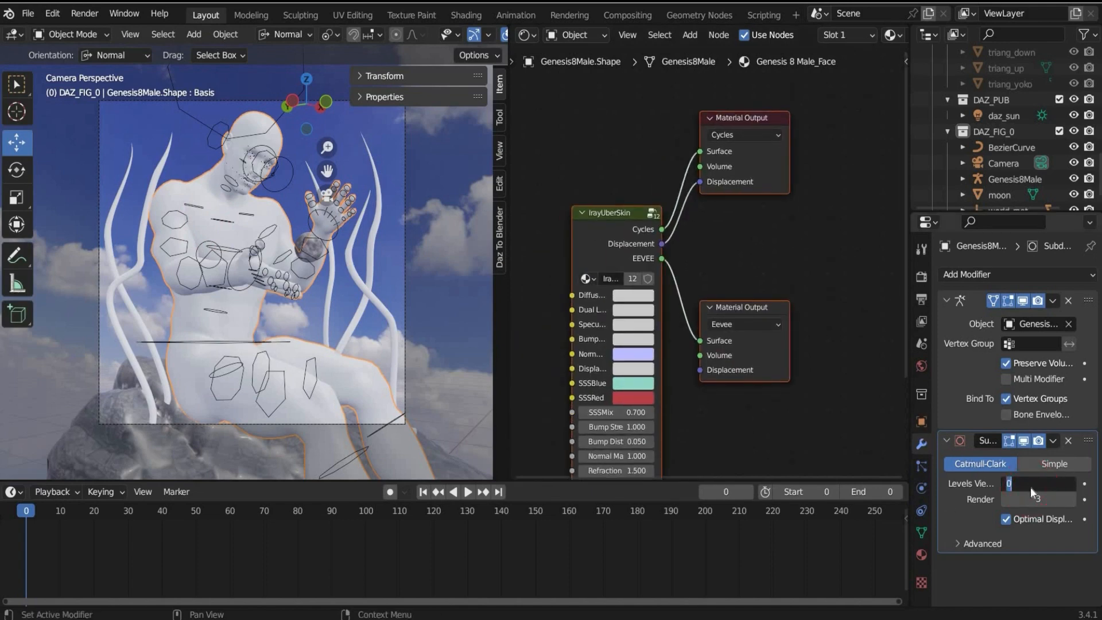
type("2")
key("Return")
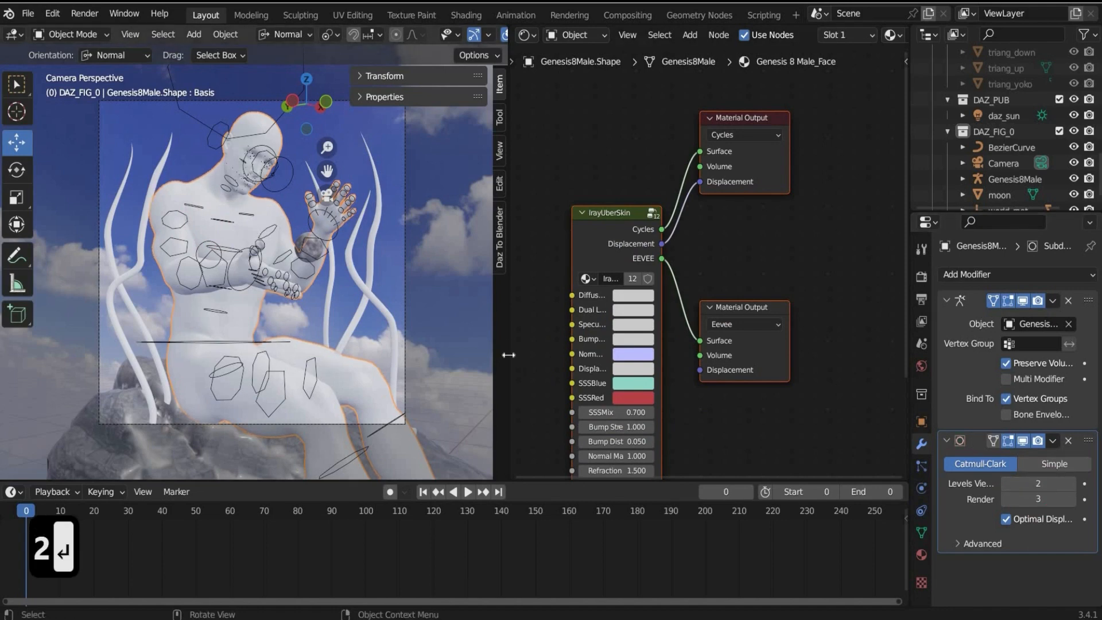
- Delete the IrayUberSkin node from the figure's Genesis 8 Male_Face material
scroll(752, 232, "down", 1)
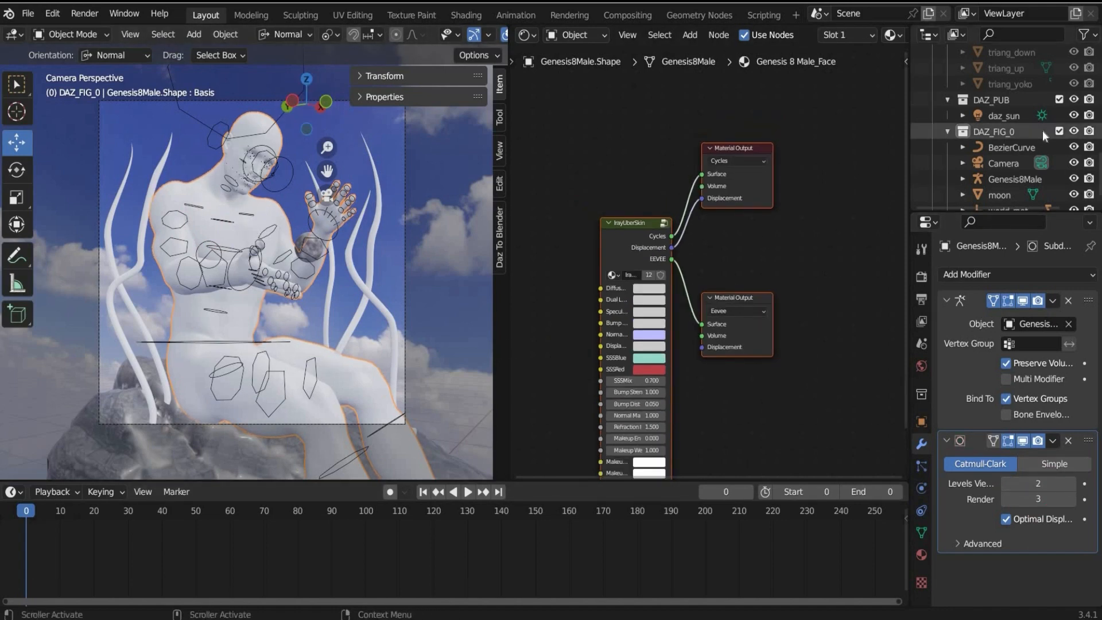
scroll(1029, 155, "down", 1)
scroll(1029, 153, "down", 8)
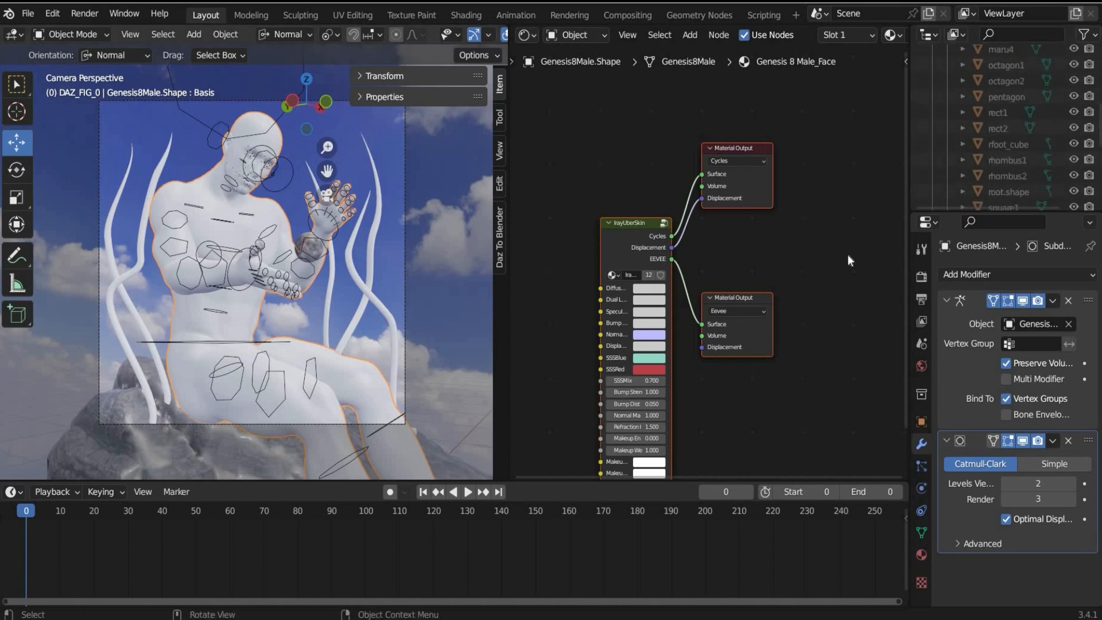
left_click(921, 555)
left_click(973, 293)
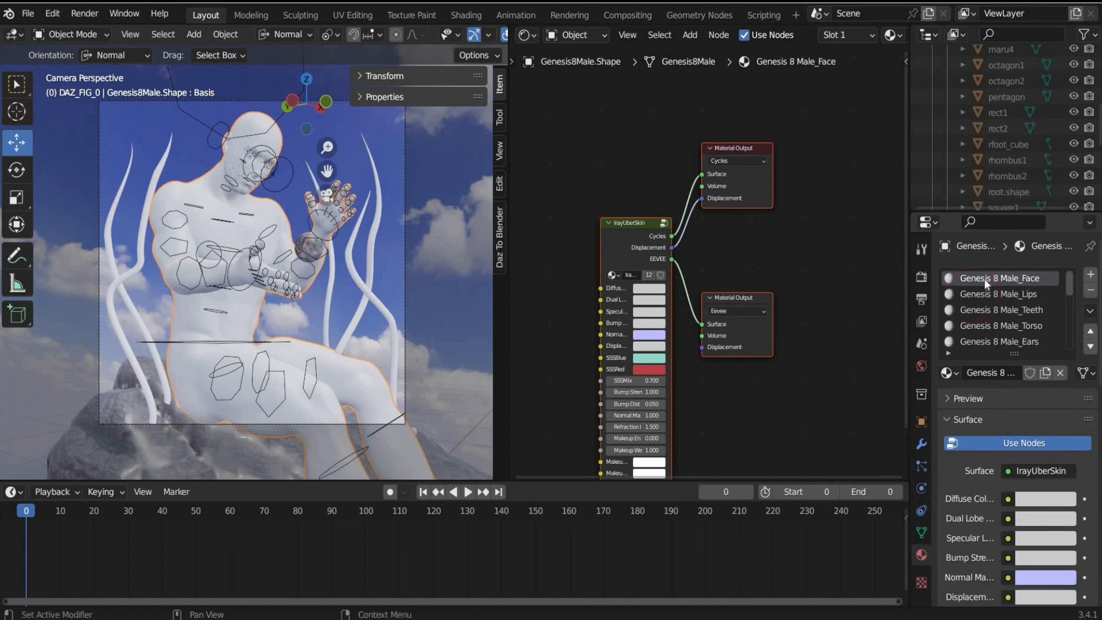
middle_click_drag(848, 263, 853, 203)
left_click(588, 133)
left_click(632, 171)
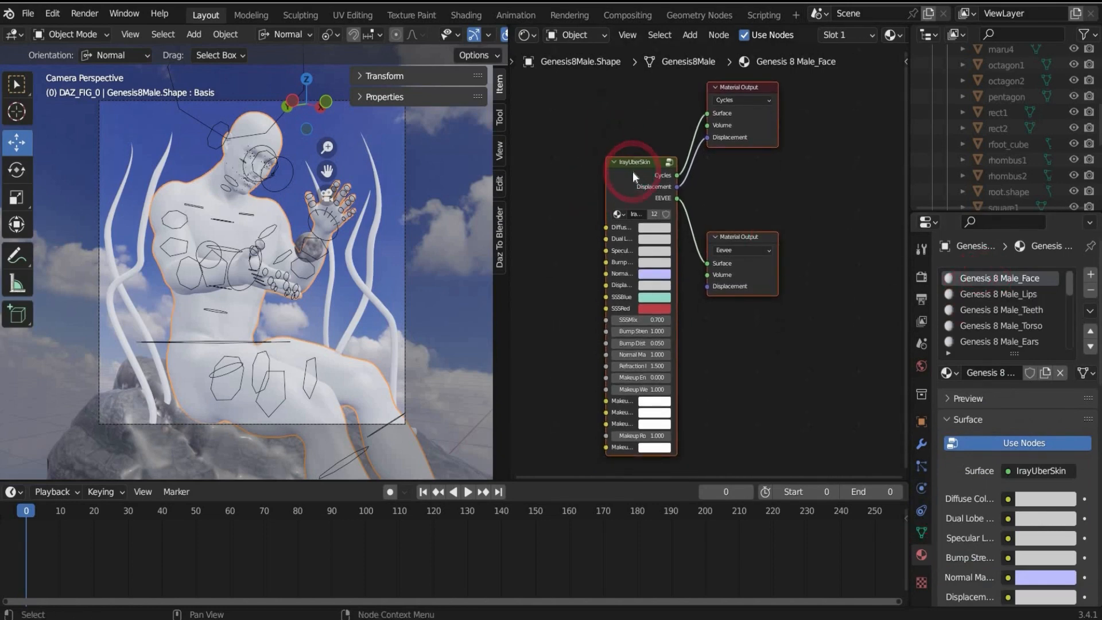
key("x")
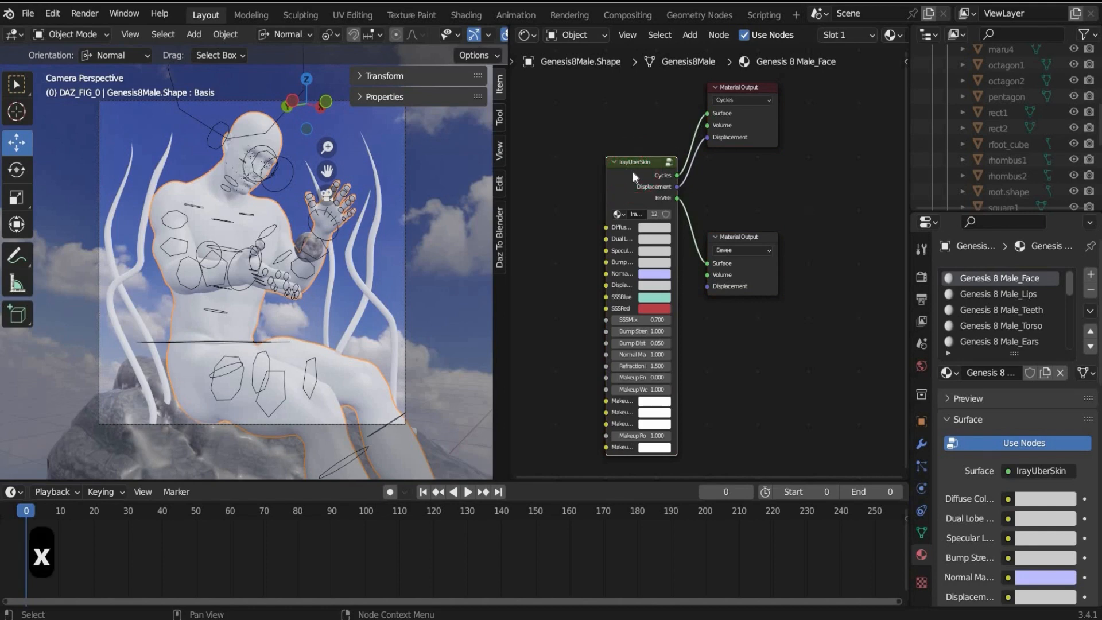
- Add a Principled BSDF node to the Genesis 8 Male_Face material
left_click(657, 35)
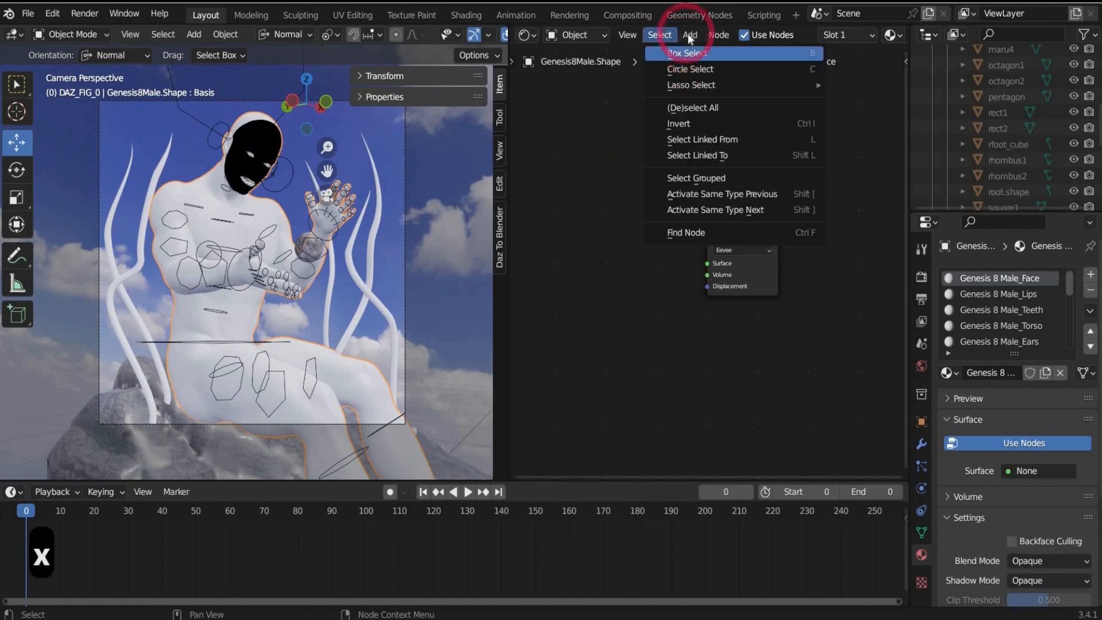
left_click(688, 36)
left_click(694, 50)
type("d")
key("BackSpace")
type("bdfs")
key("BackSpace")
key("BackSpace")
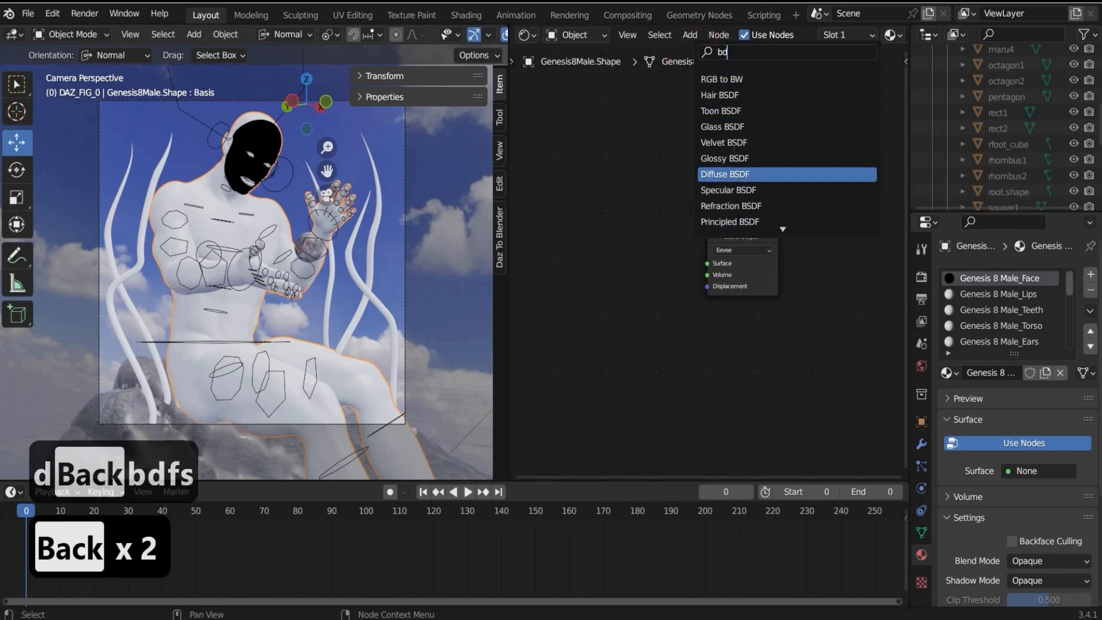
left_click(724, 222)
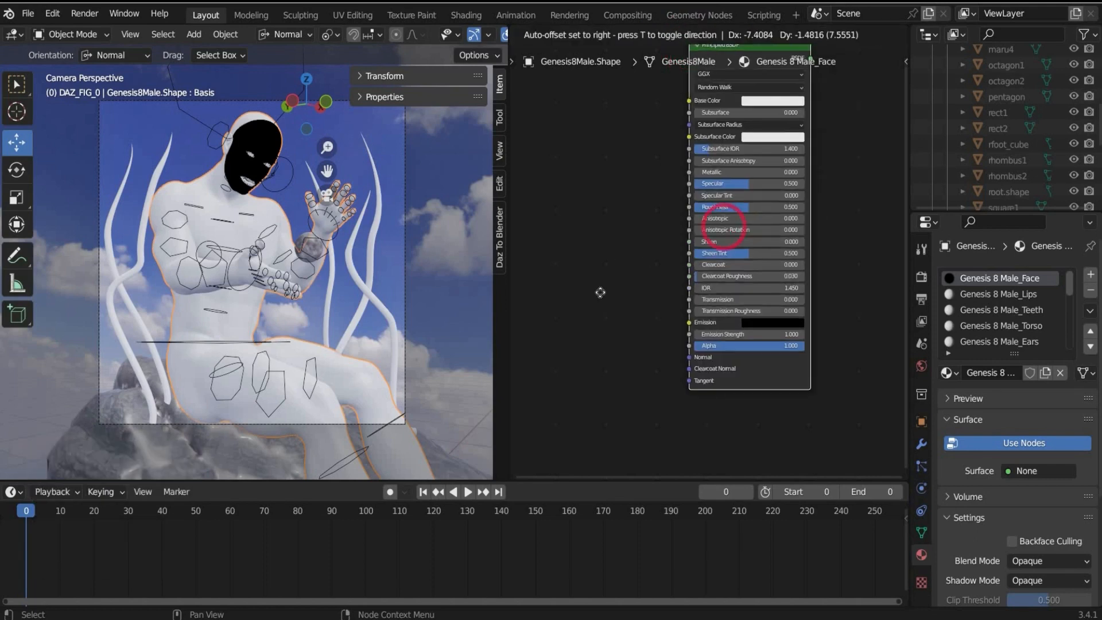
left_click(667, 131)
- Connect the Principled BSDF to both Material Outputs, set Metallic 1, Specular 1 and Roughness 0, and copy the node
mouse_move(668, 131)
left_mouse_down()
mouse_move(683, 171)
mouse_move(707, 113)
mouse_move(707, 262)
left_mouse_up()
left_click_drag(599, 244, 661, 244)
mouse_move(566, 259)
left_mouse_down()
mouse_move(660, 256)
mouse_move(555, 284)
mouse_move(488, 230)
left_mouse_up()
left_click(593, 119)
key("ctrl+c")
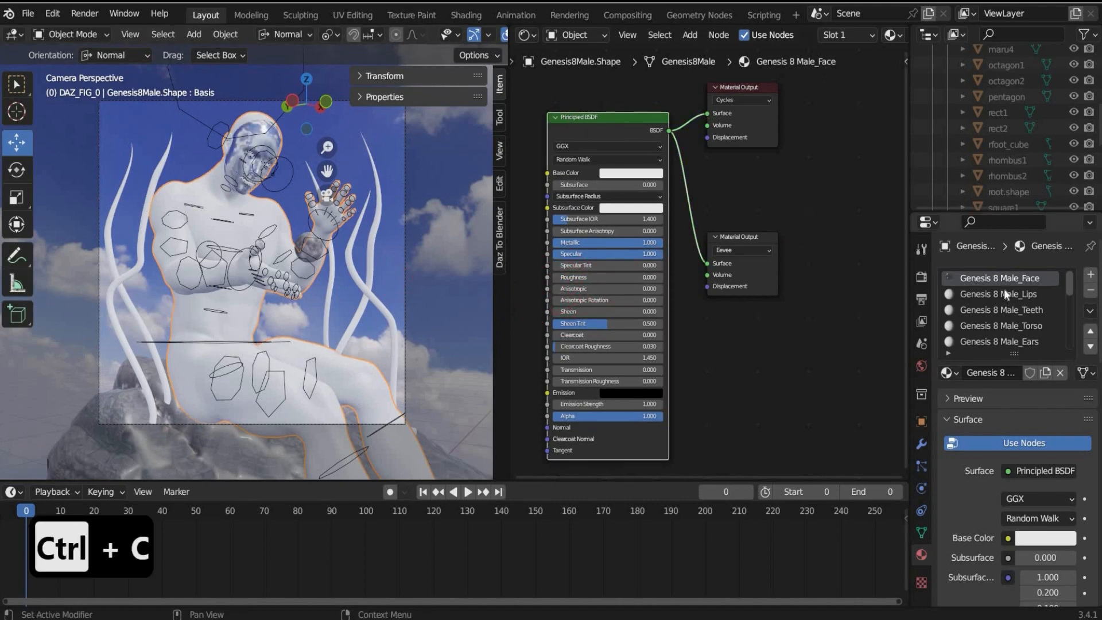
- Replace IrayUberSkin with the copied Principled BSDF in the Lips material and the remaining skin materials, including Torso, Ears, Legs and Arms
left_click(1002, 294)
left_click(727, 307)
left_click(634, 167)
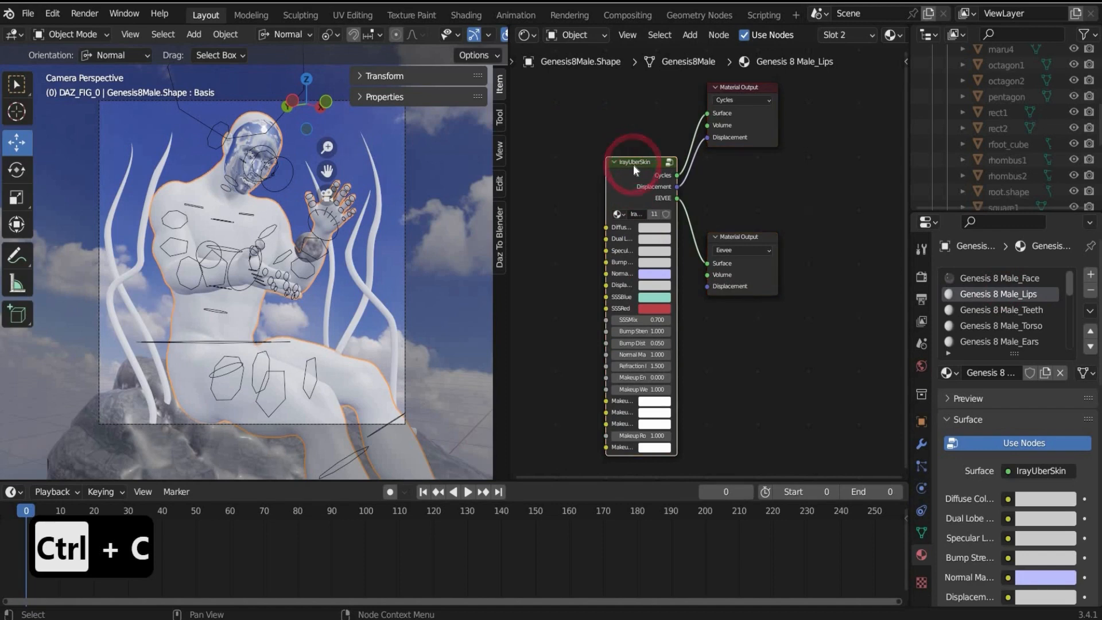
key("x")
key("ctrl+v")
left_click_drag(670, 131, 708, 265)
left_click(775, 362)
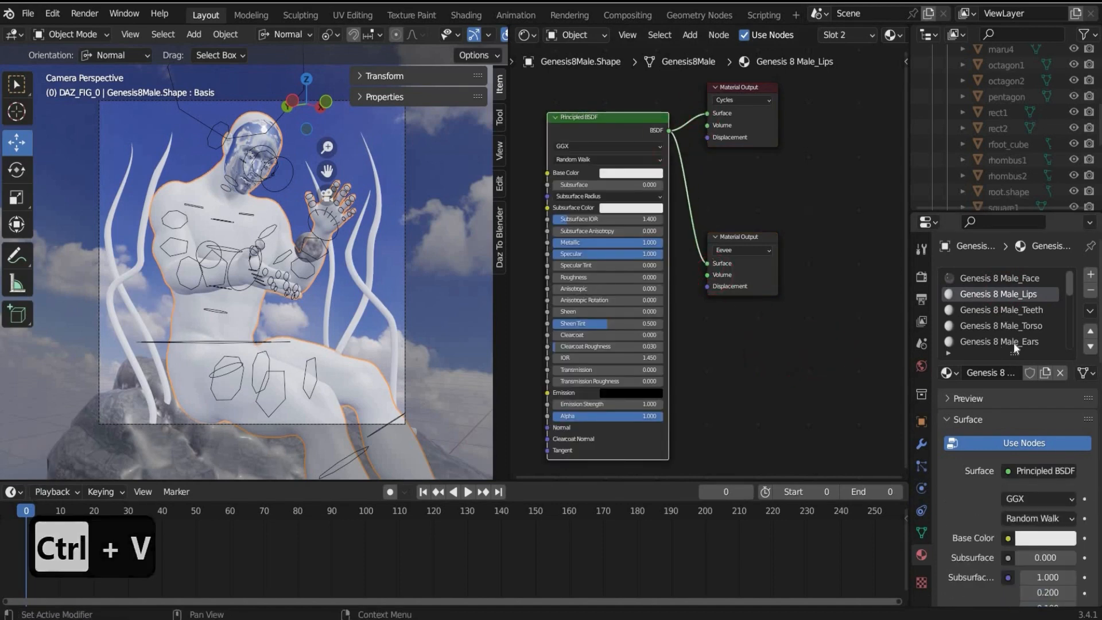
left_click(1001, 325)
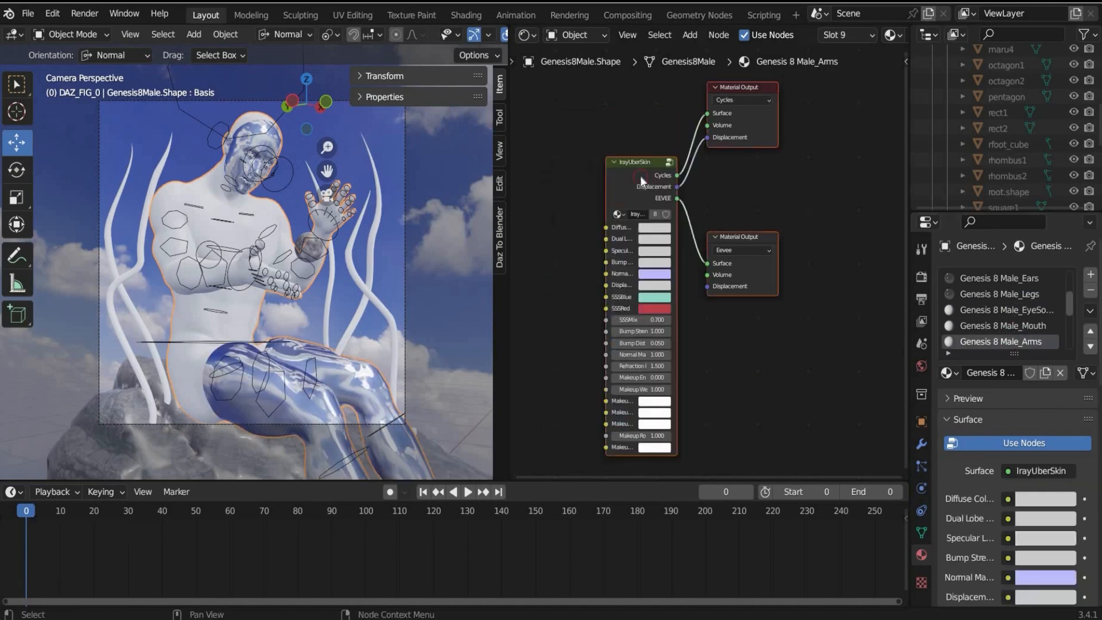
- Add a new material to the curved cables around the figure
left_click(140, 381)
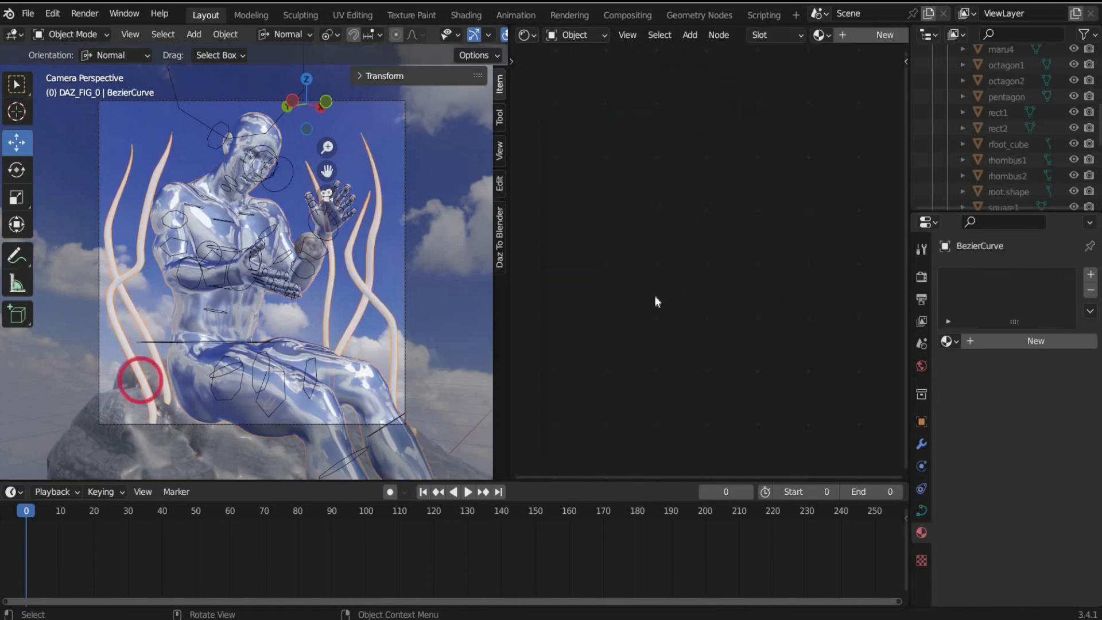
left_click(664, 288)
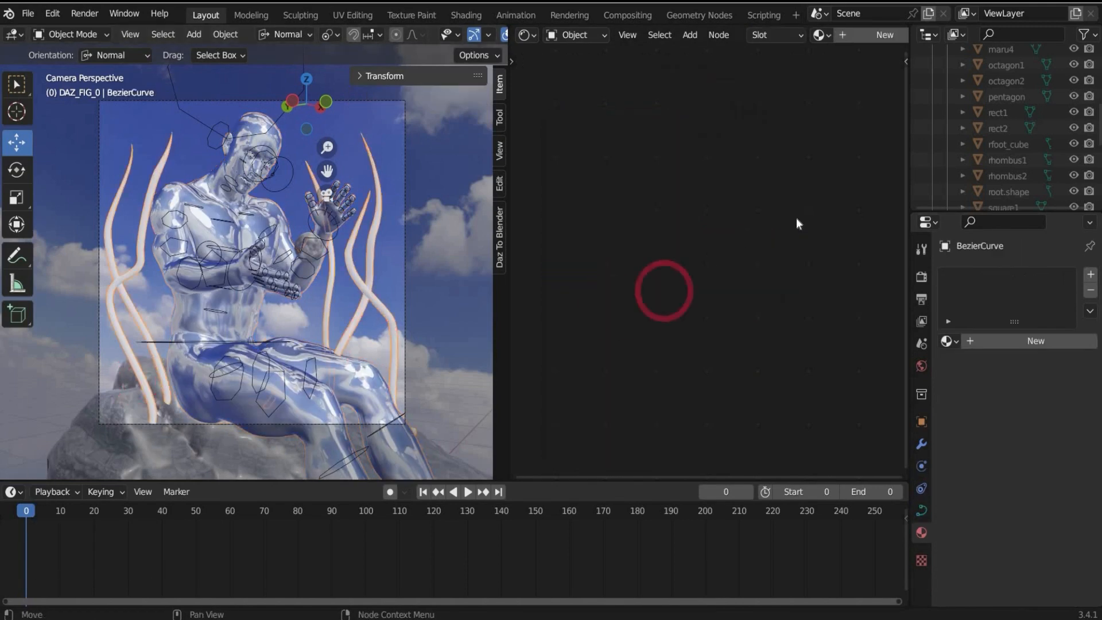
left_click(866, 34)
middle_click_drag(794, 228, 806, 202)
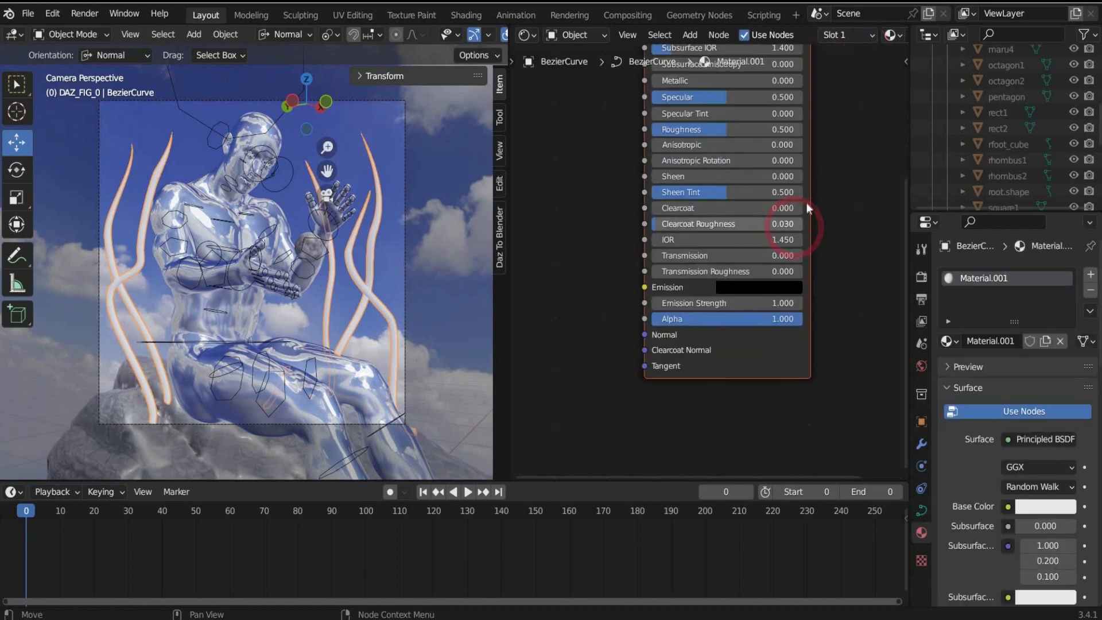
scroll(698, 276, "down", 5)
middle_click_drag(695, 278, 696, 330)
- Set the cable material's Principled BSDF to Metallic 1, Specular 1 and Roughness 0
left_click(691, 82)
double_click(746, 197)
type("1")
left_click(650, 212)
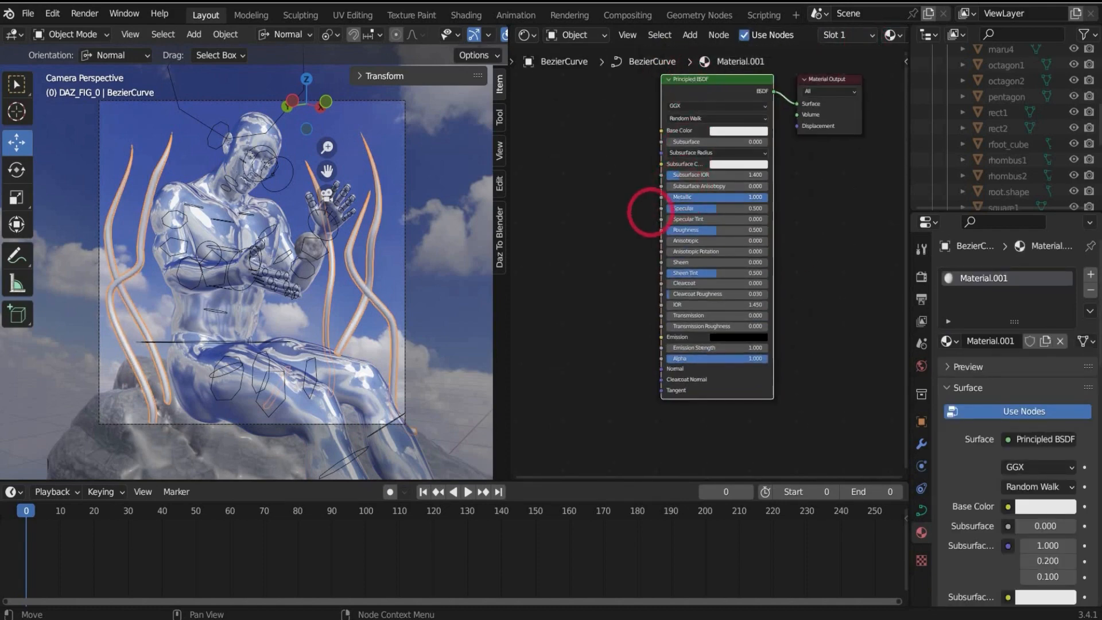
left_click_drag(699, 209, 893, 209)
left_click_drag(698, 232, 586, 221)
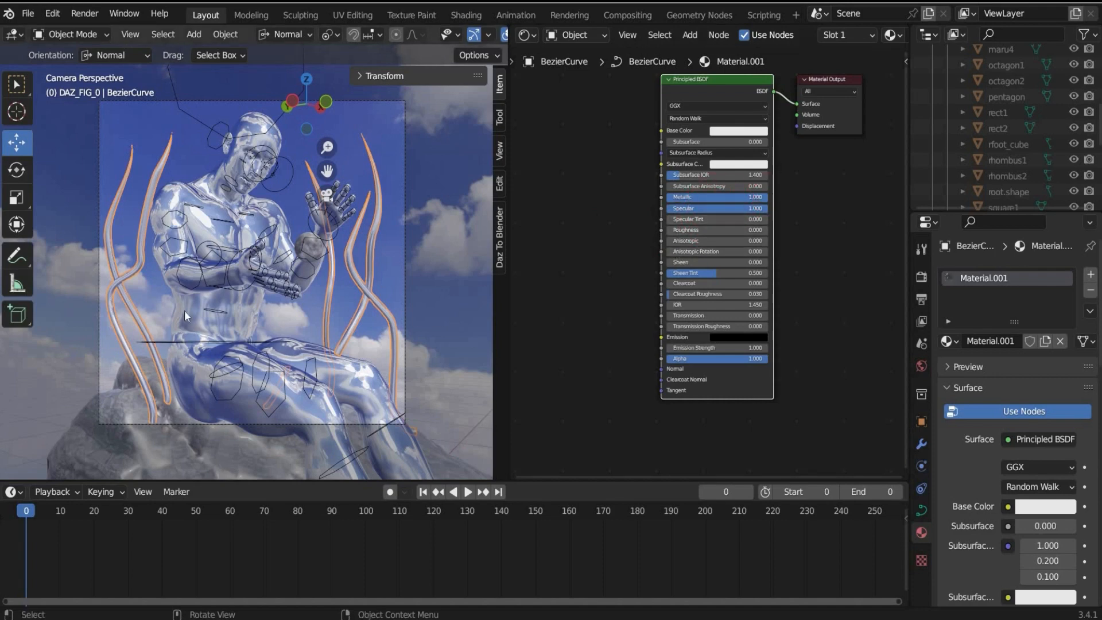
middle_click_drag(762, 273, 716, 308)
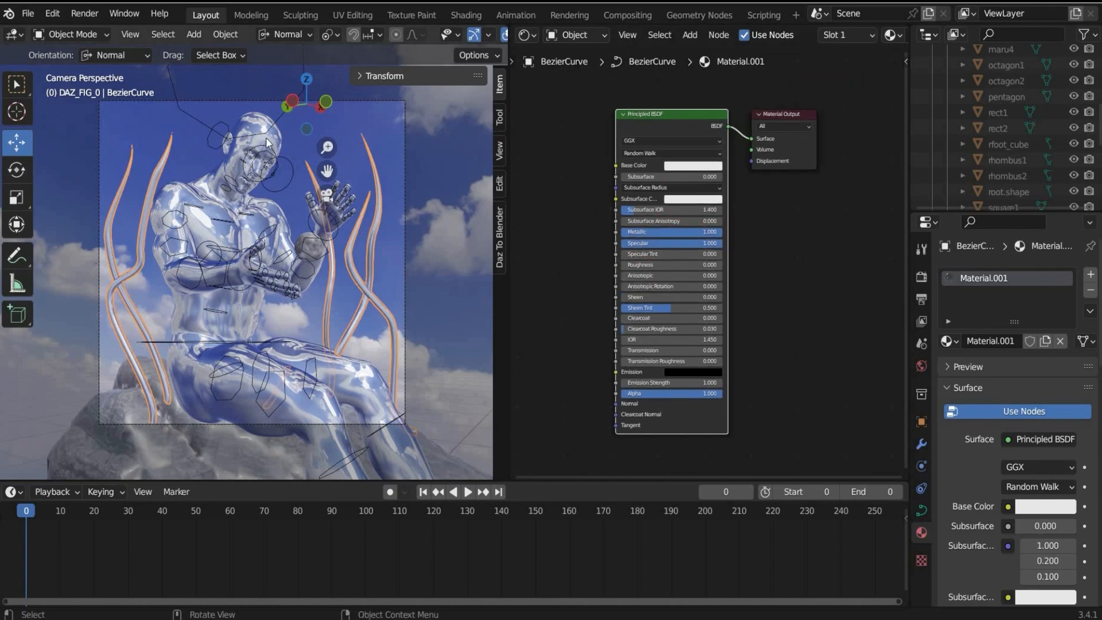
- Replace the EyeDry node in the Genesis 8 Male_Pupils material with the copied Principled BSDF and connect it to both Material Outputs
left_click(266, 142)
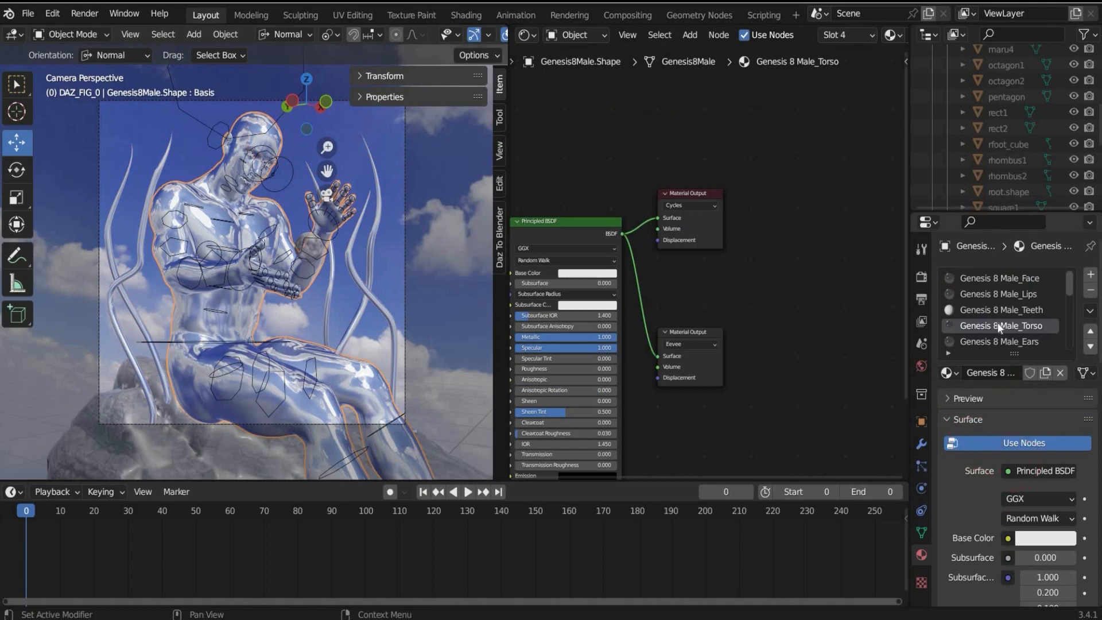
scroll(1000, 327, "down", 3)
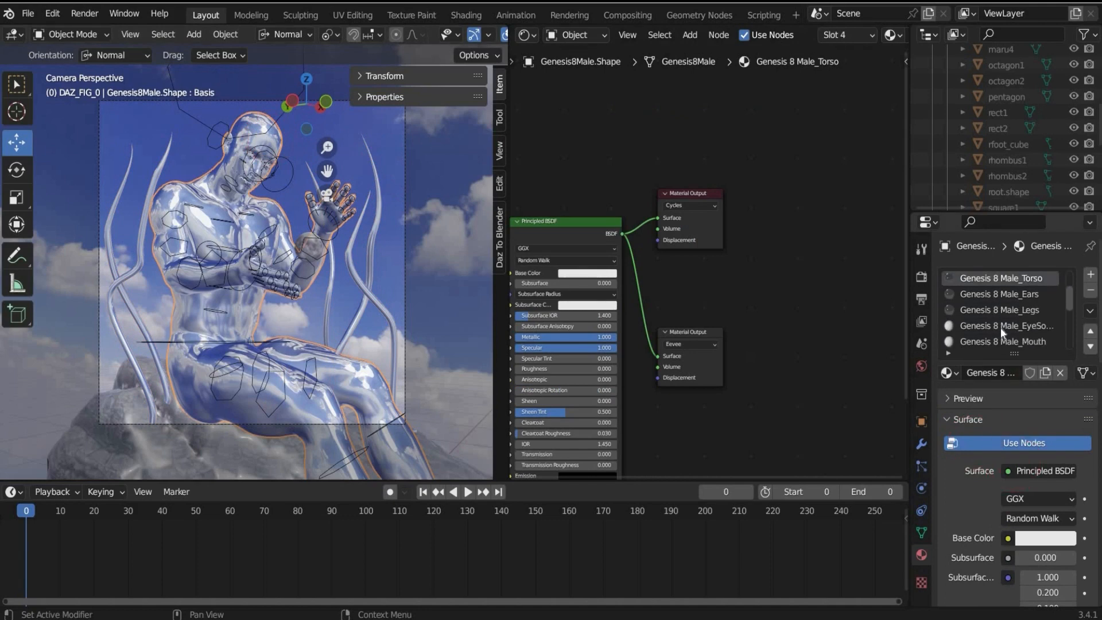
left_click(1000, 313)
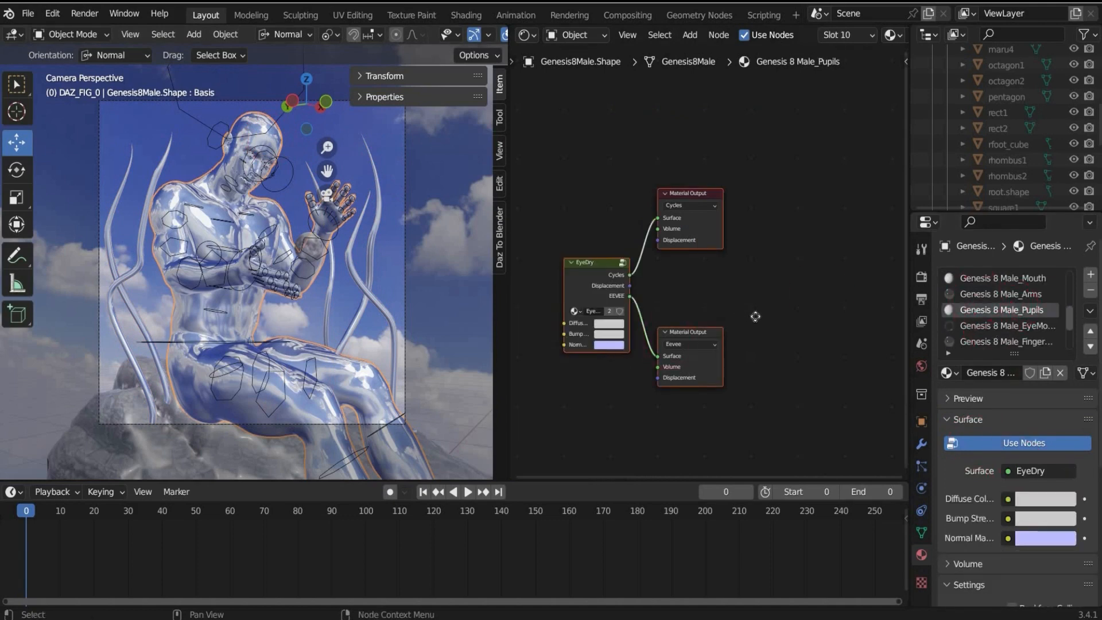
middle_click_drag(755, 316, 663, 266)
left_click(650, 239)
key("x")
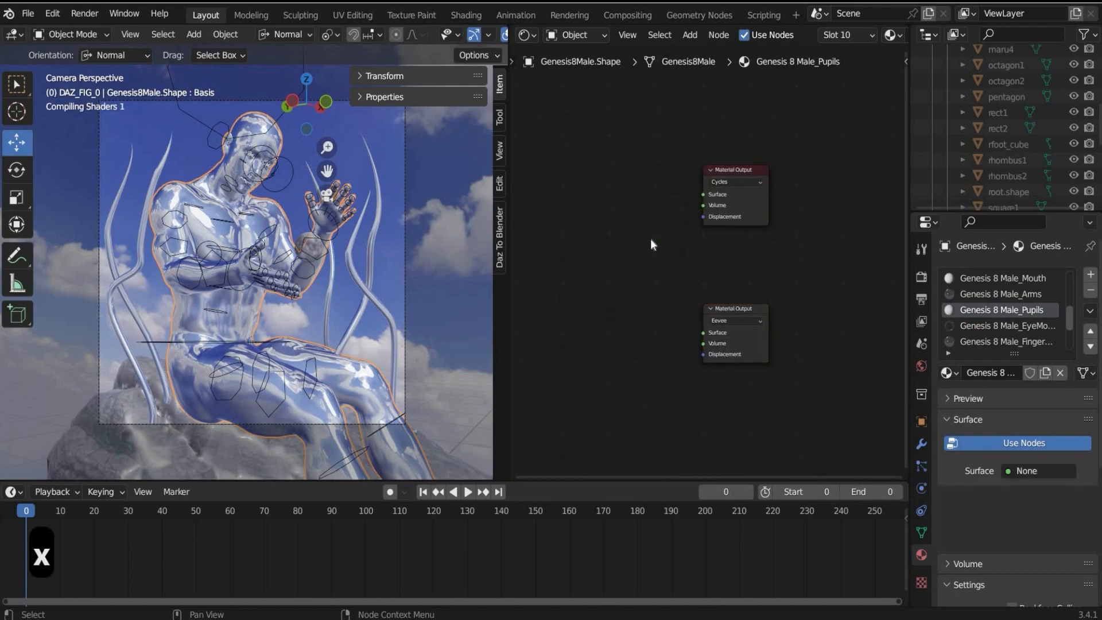
key("ctrl+v")
left_click_drag(667, 210, 703, 332)
left_click_drag(611, 198, 609, 118)
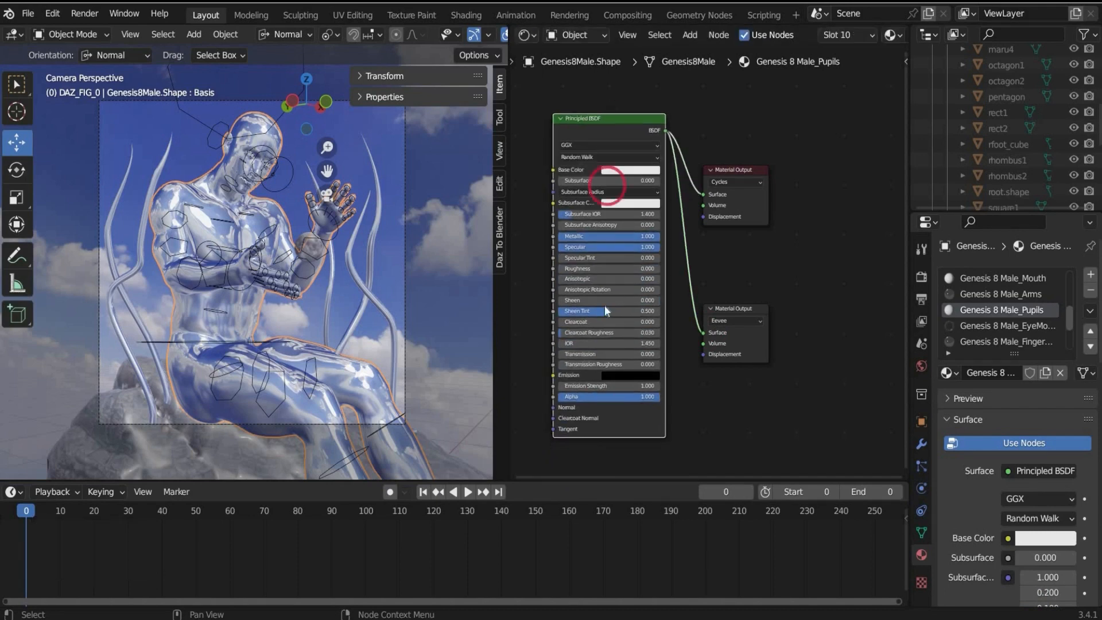
- Make the Pupils shader's emission white and set its Emission Strength to 20
left_click(620, 375)
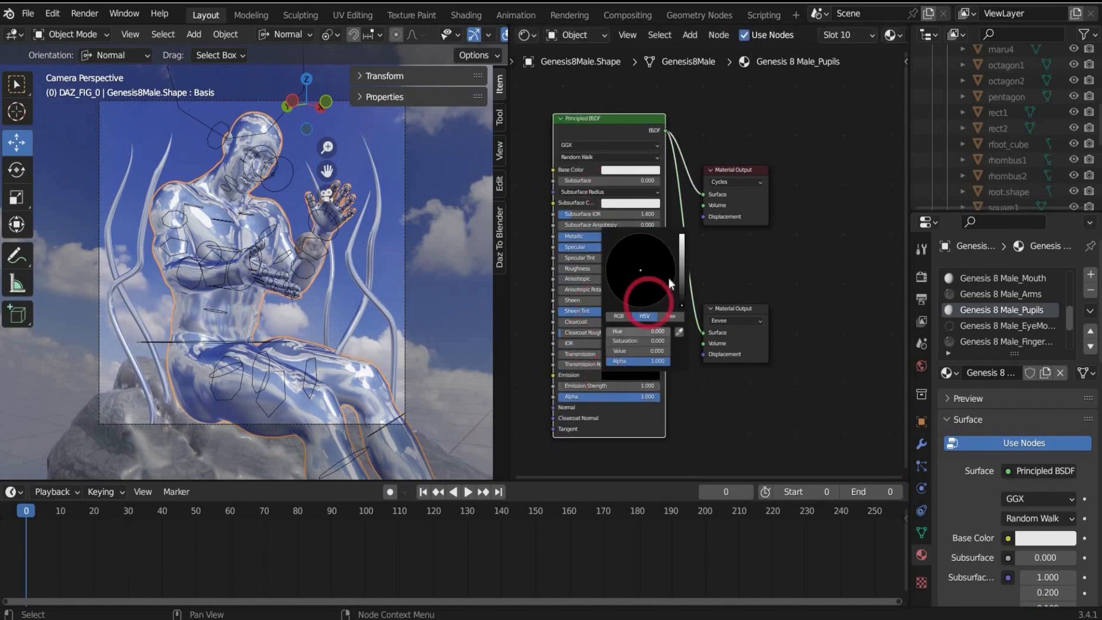
left_click(684, 237)
left_click(591, 382)
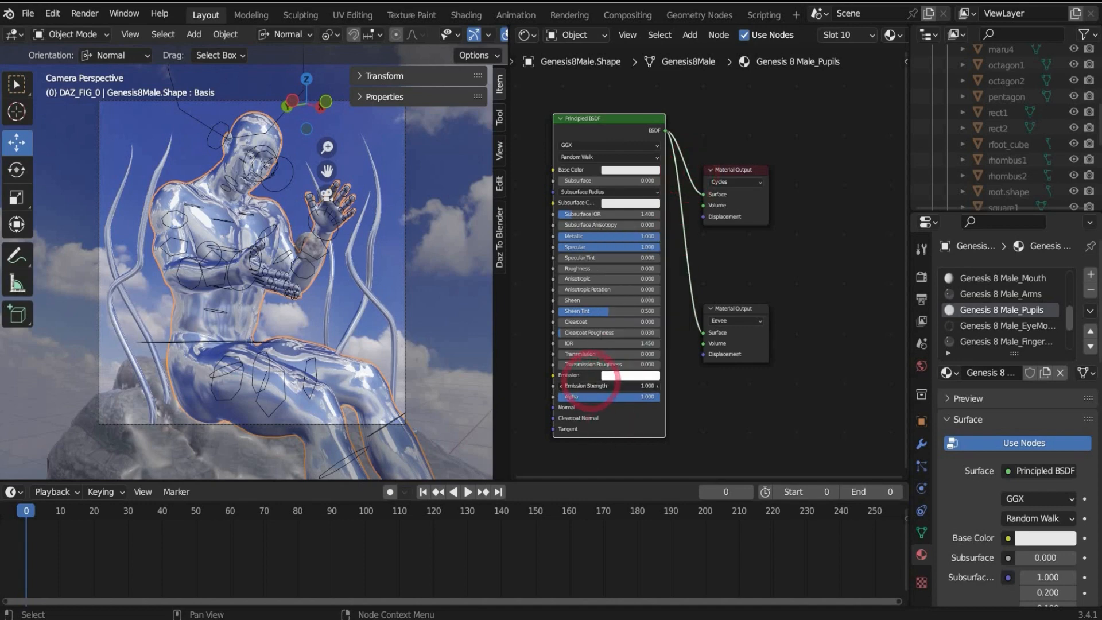
left_click(590, 382)
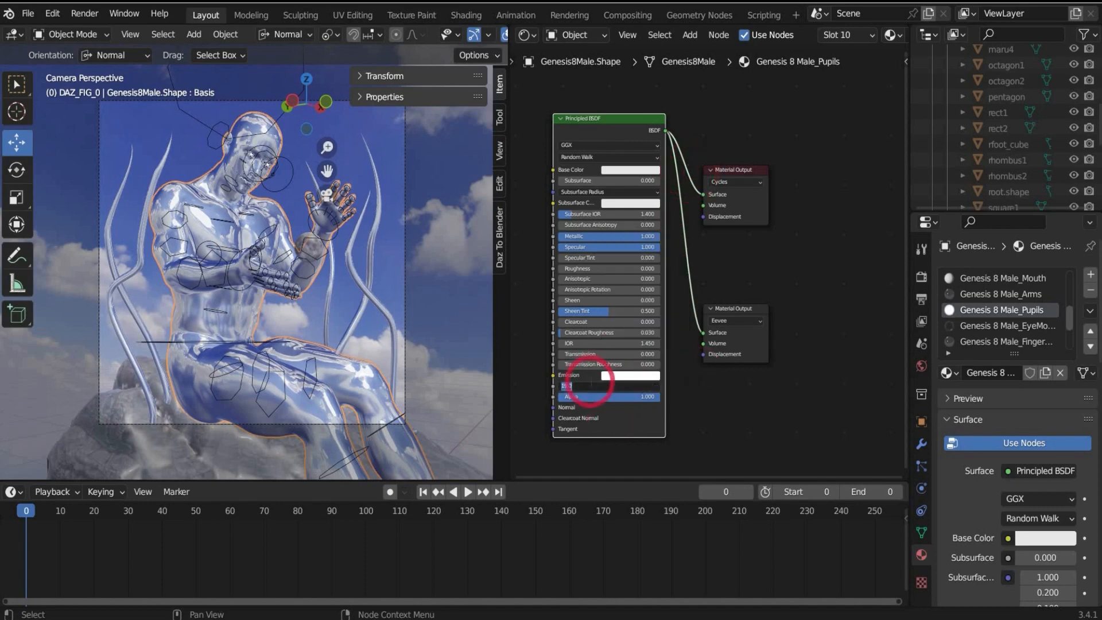
type("20")
key("Return")
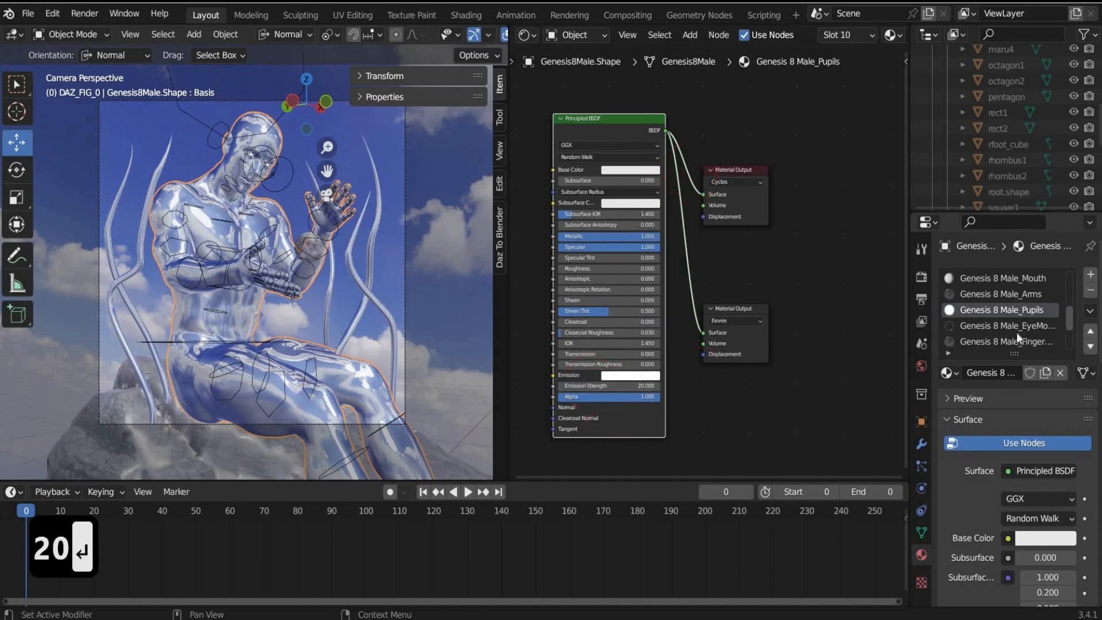
- Replace EyeDry in the Genesis 8 Male_Sclera material with the white emissive Principled BSDF
scroll(1016, 333, "up", 3)
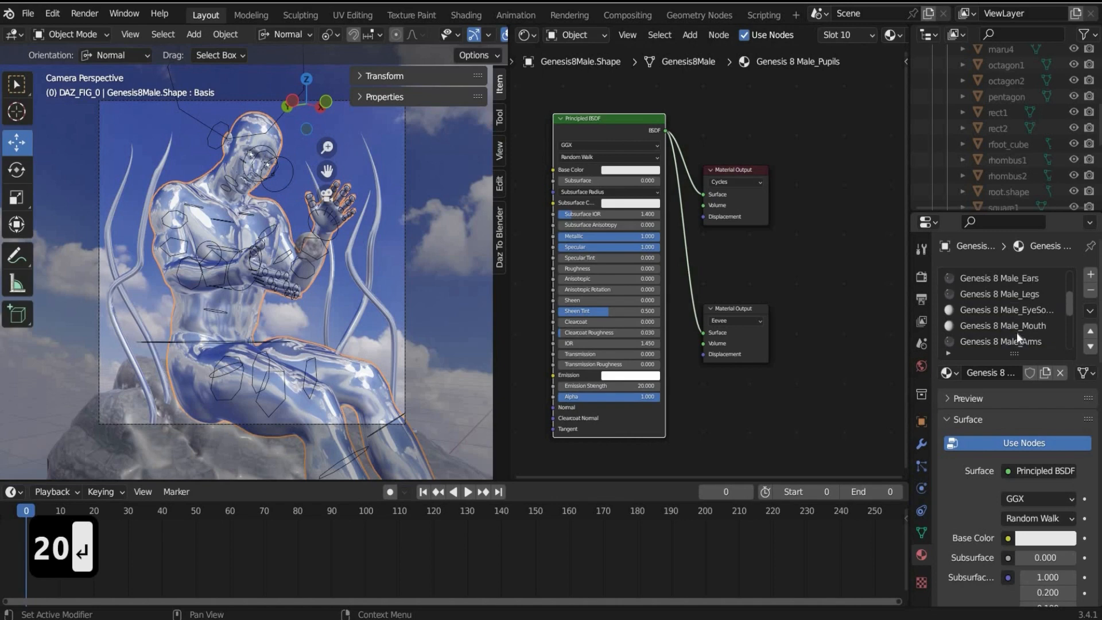
scroll(1017, 332, "down", 6)
left_click(970, 343)
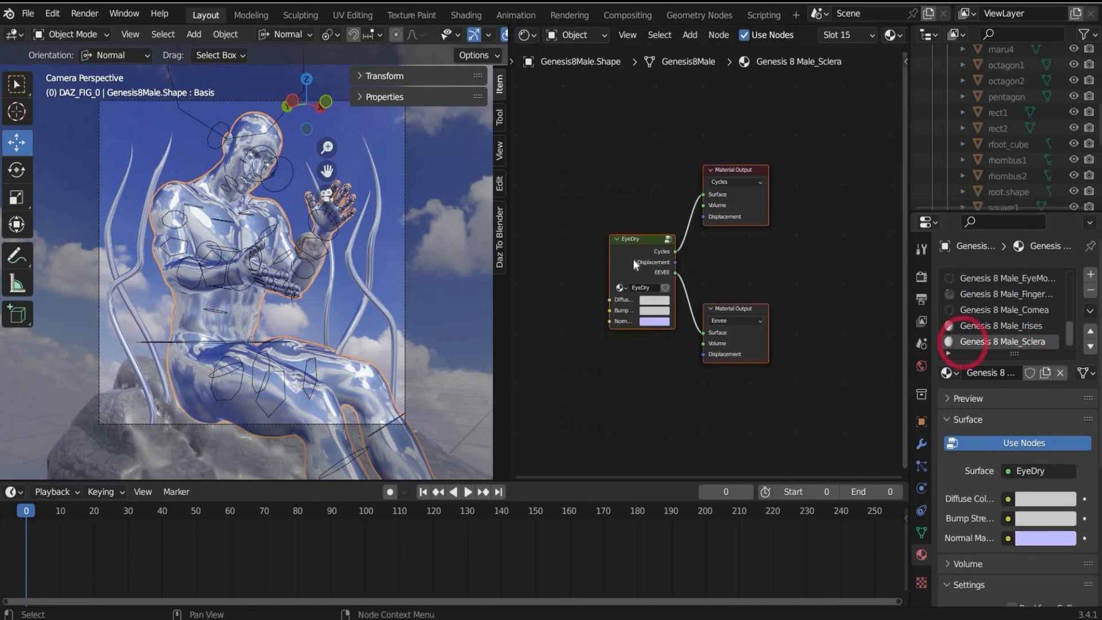
- Hide the Genesis8Male armature in the viewport so its control shapes no longer cover the figure
left_click(221, 313)
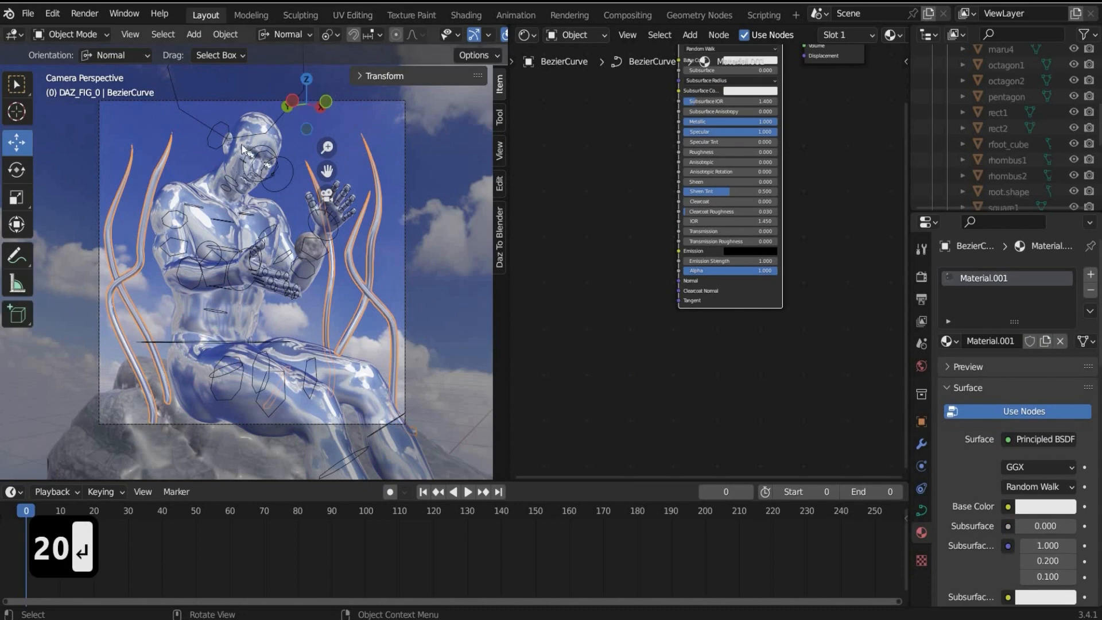
scroll(969, 138, "up", 8)
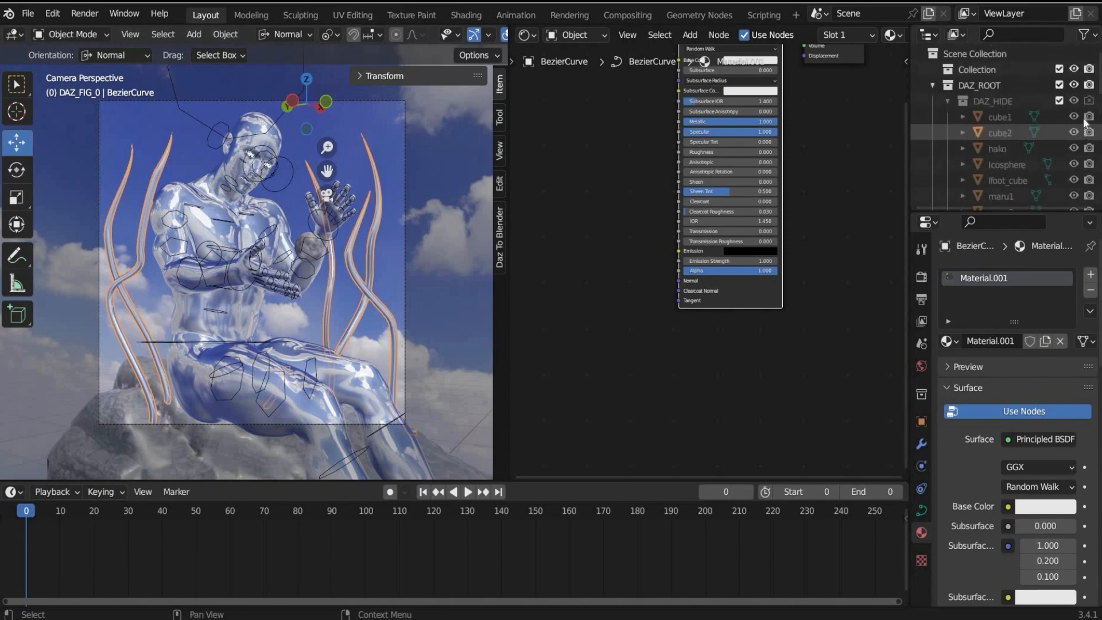
scroll(1009, 144, "down", 8)
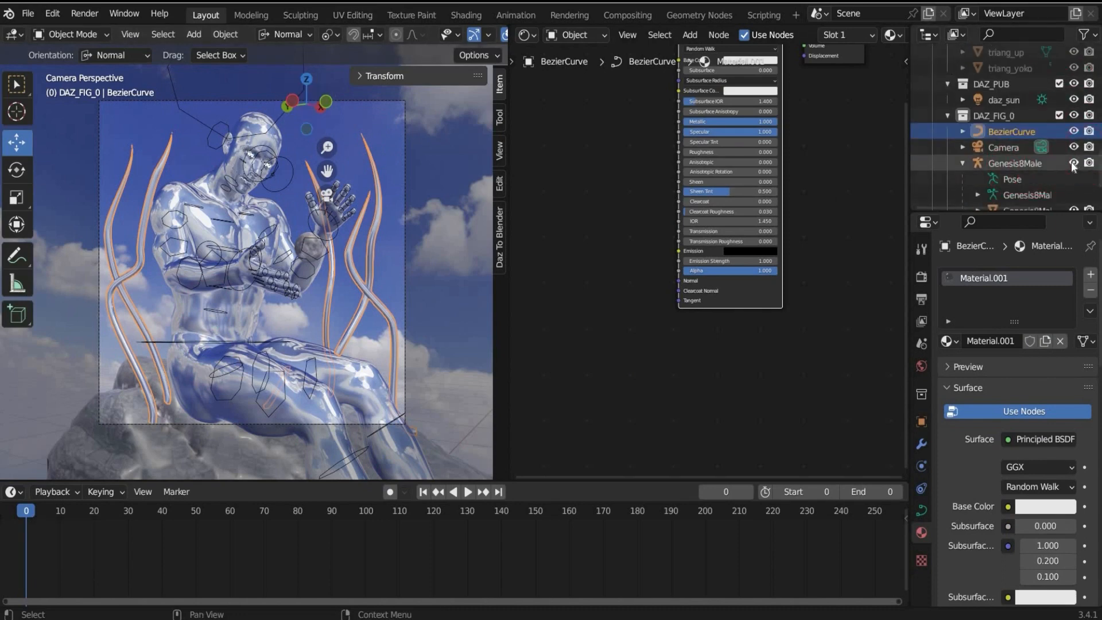
left_click(1072, 163)
scroll(250, 132, "up", 1)
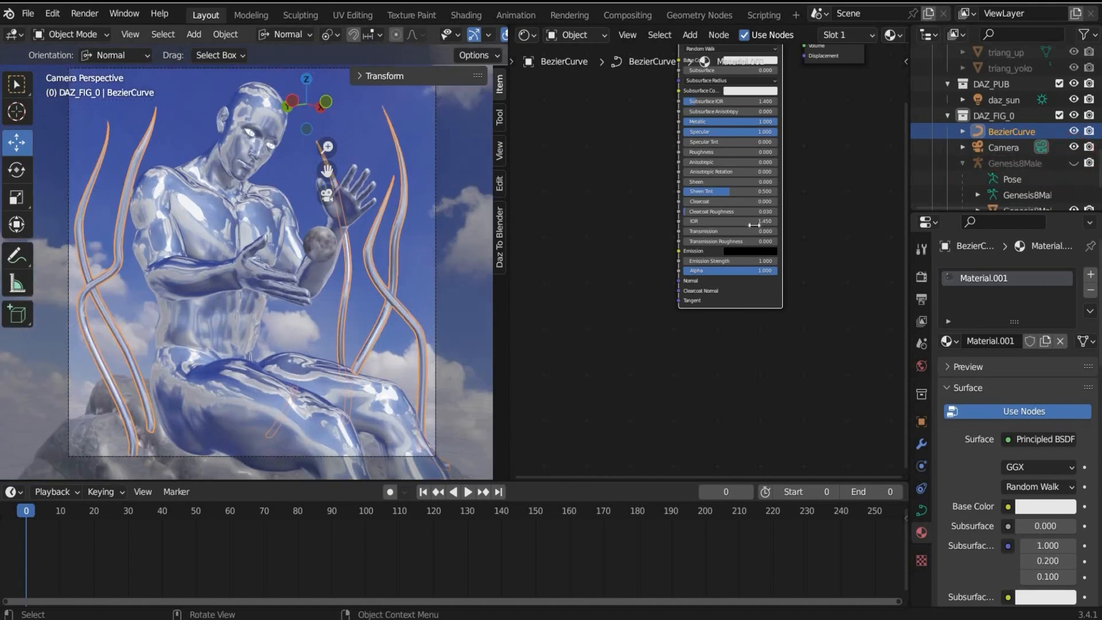
- Delete the IrayUberSkin node from the figure's Genesis 8 Male_Irises material
left_click(252, 169)
left_click(1032, 328)
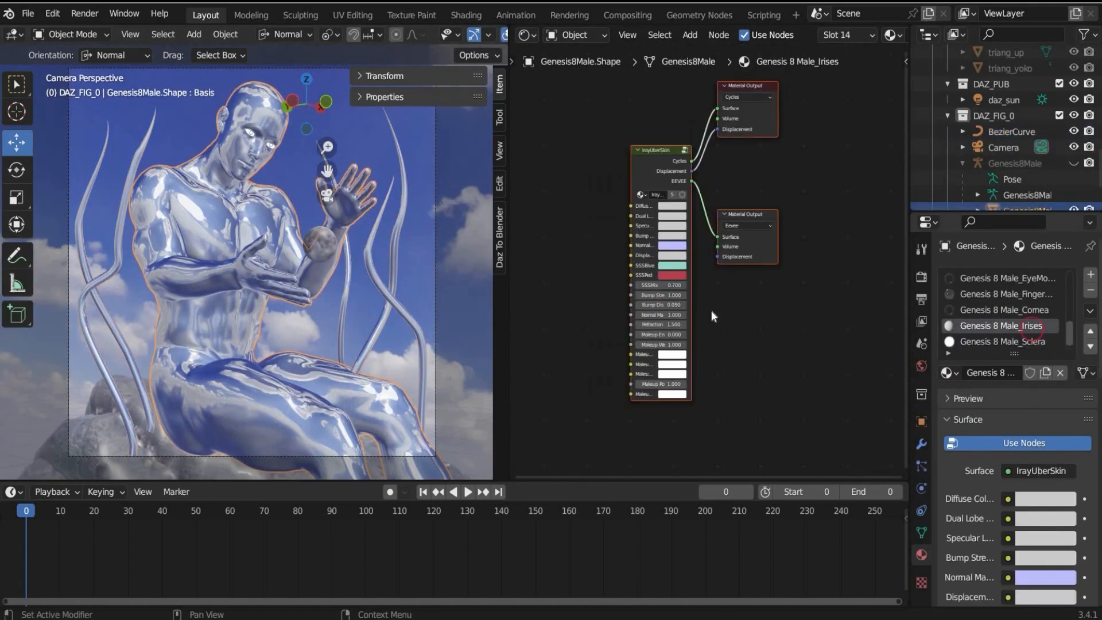
left_click(659, 156)
key("x")
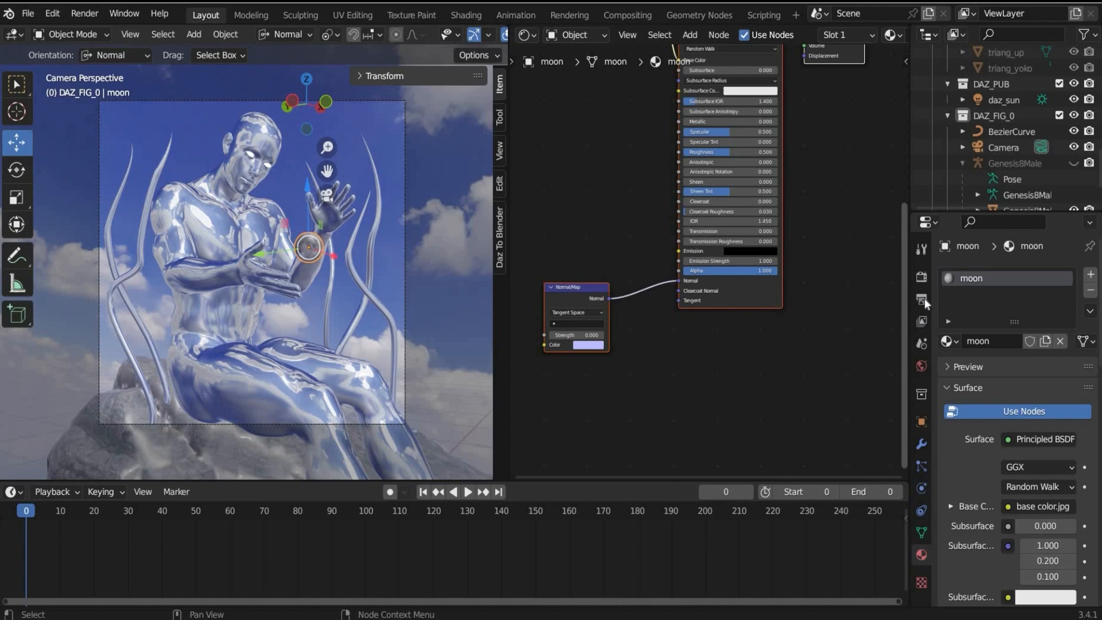
- Enable Ambient Occlusion in the Eevee render settings with a factor of 0.5 and a distance of 25 cm
left_click(922, 299)
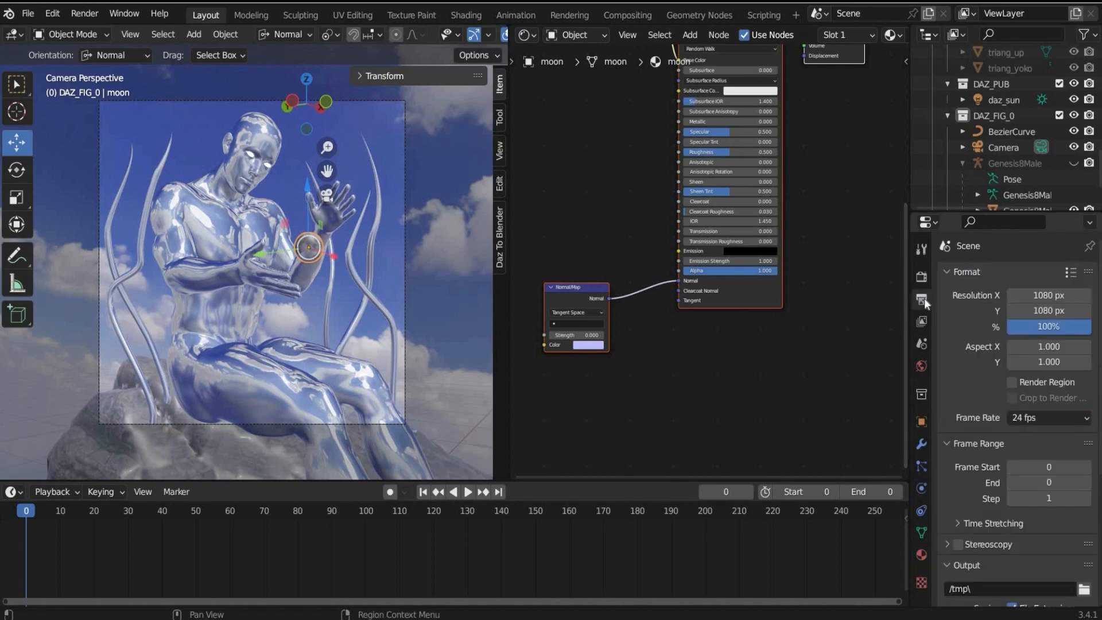
left_click(922, 276)
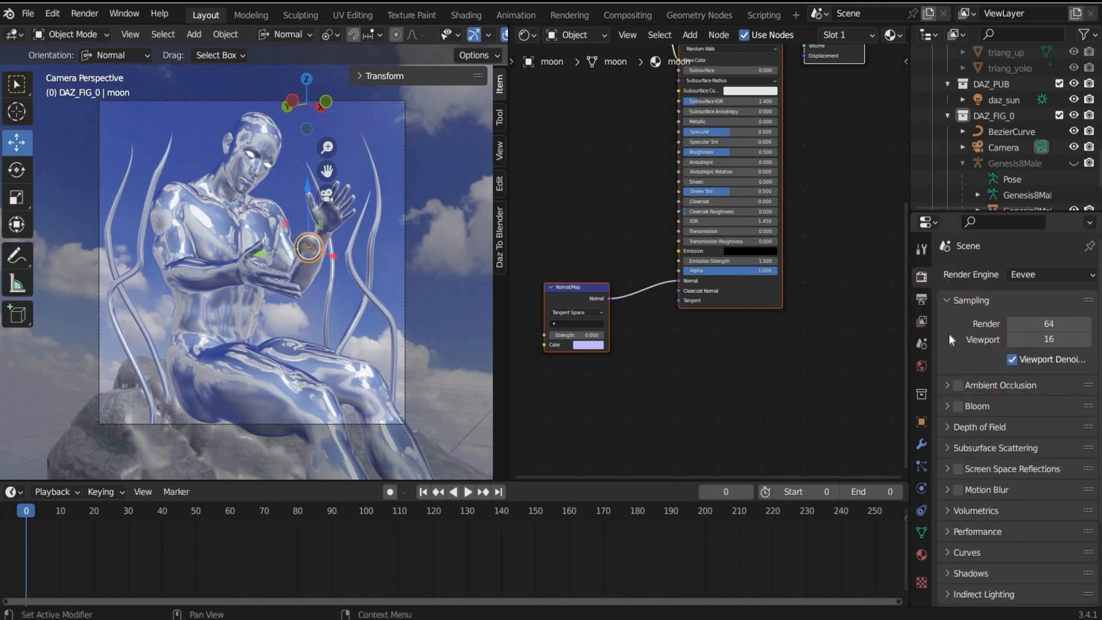
left_click(946, 385)
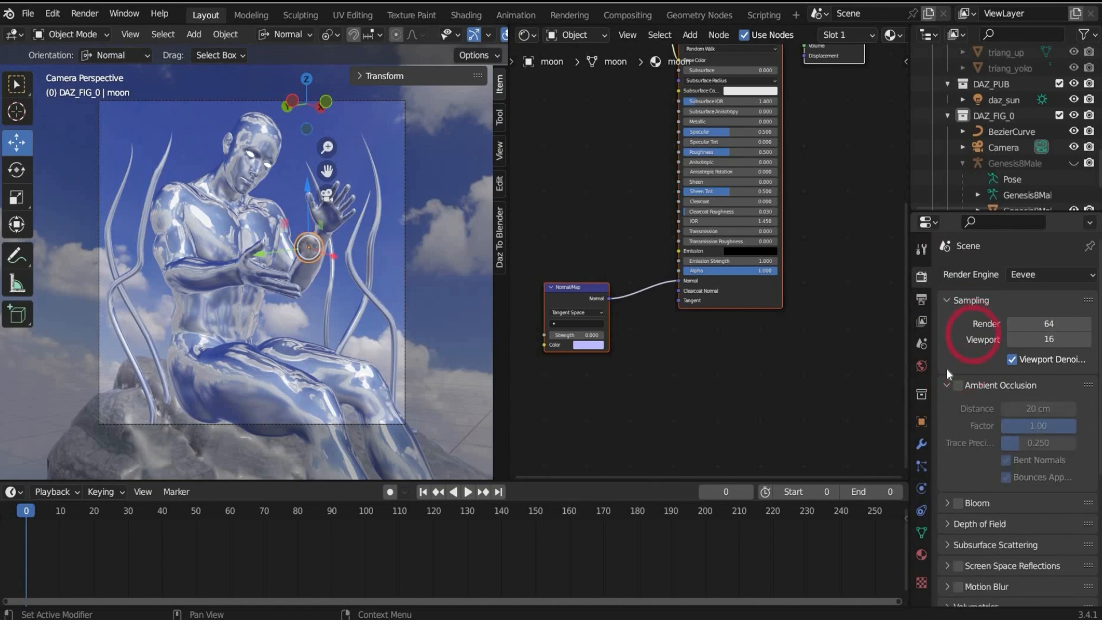
left_click(957, 385)
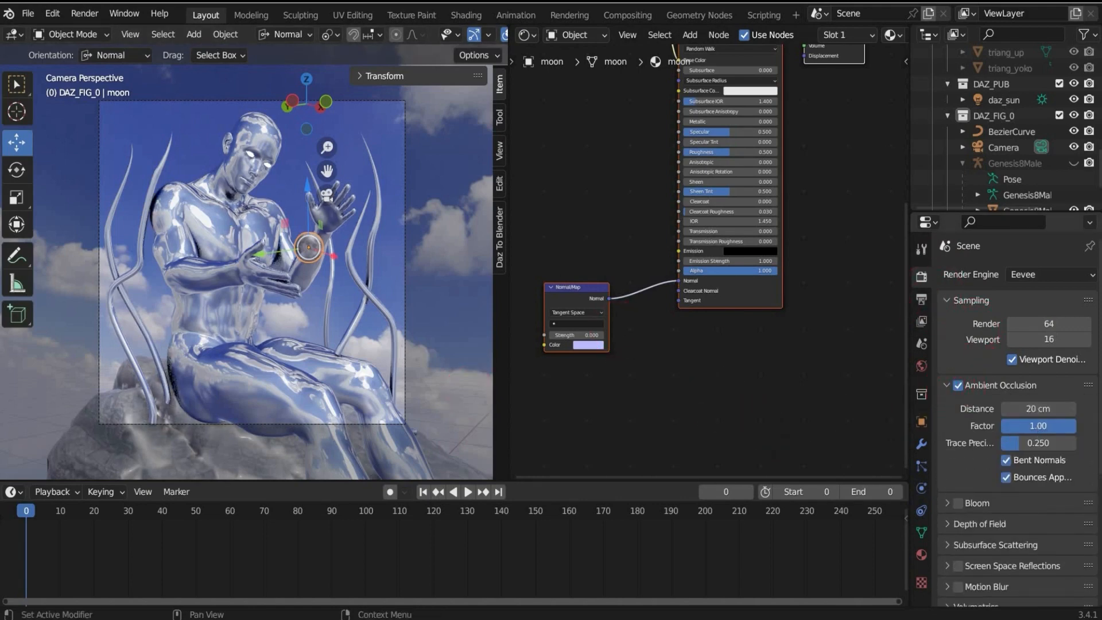
mouse_move(1038, 425)
left_mouse_down()
mouse_move(1010, 425)
mouse_move(1023, 425)
left_mouse_up()
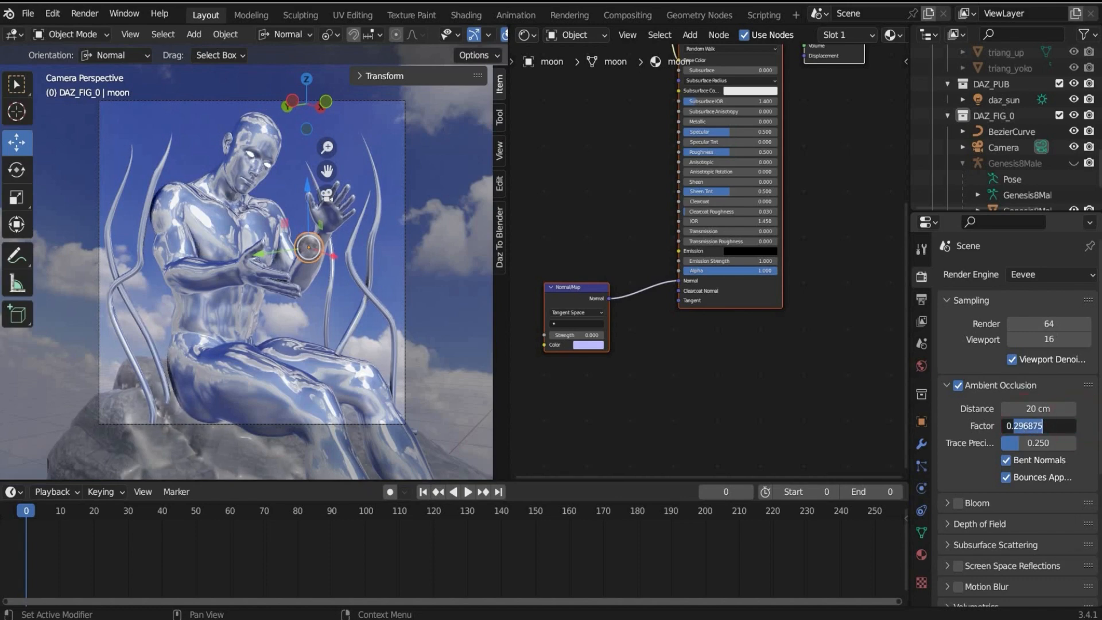
type("5")
key("Return")
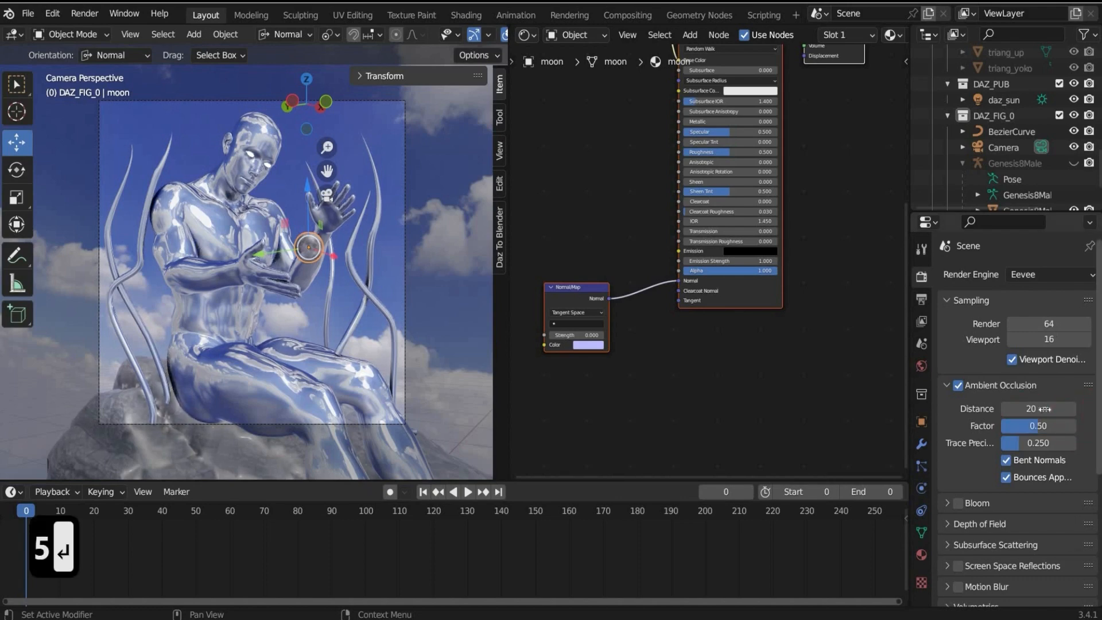
left_click(1027, 409)
type("25")
key("Return")
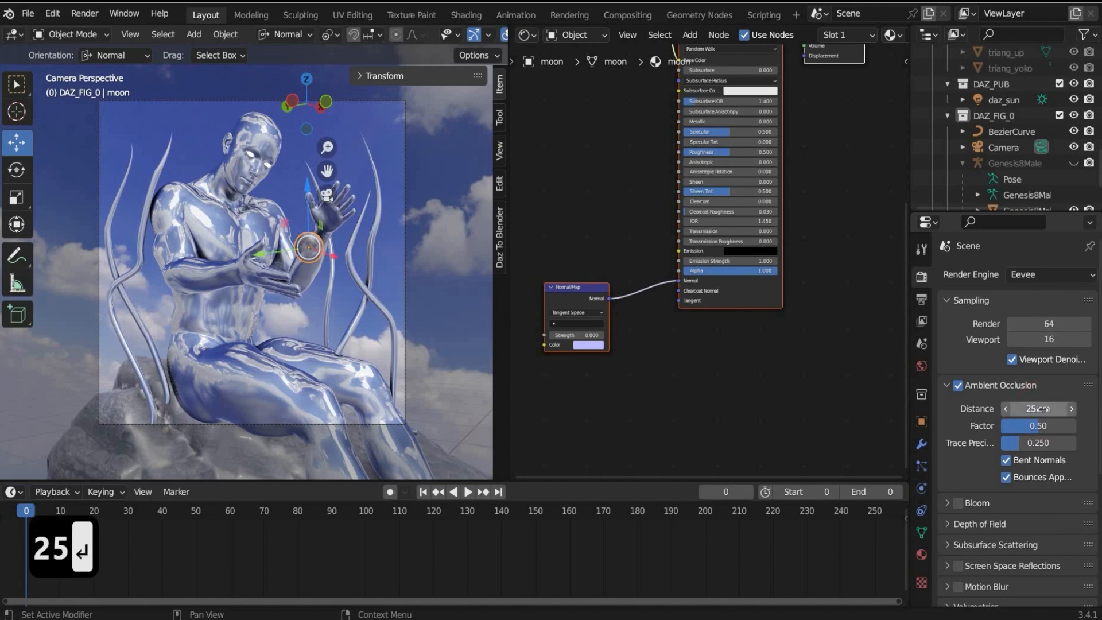
- Enable Bloom with threshold 10, knee about 0.523 and intensity about 0.438
scroll(959, 458, "down", 2)
left_click(958, 453)
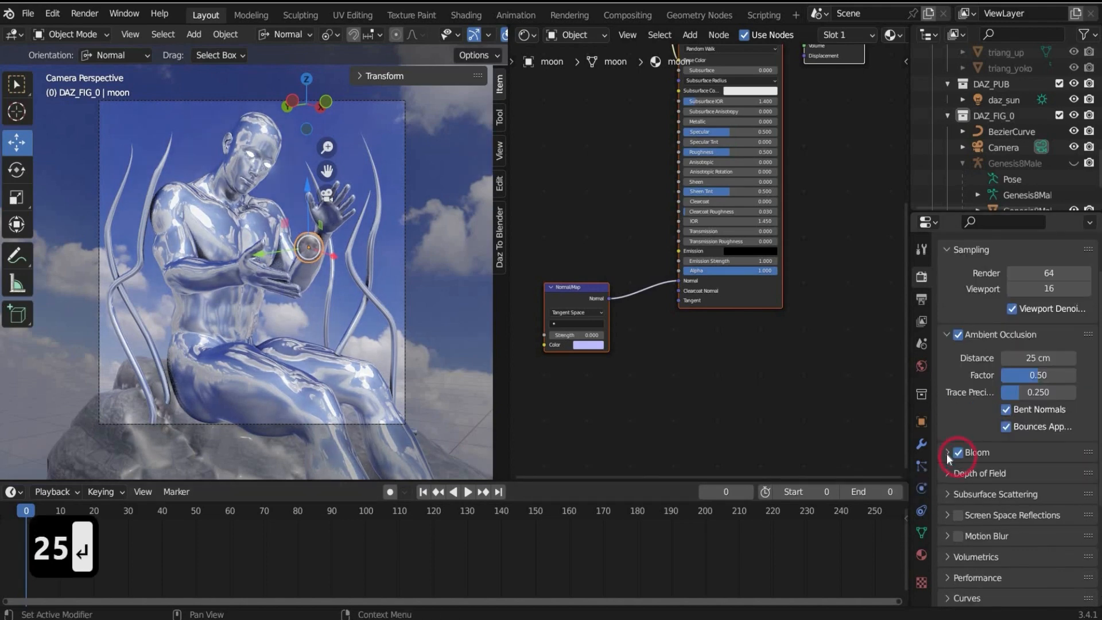
left_click(945, 454)
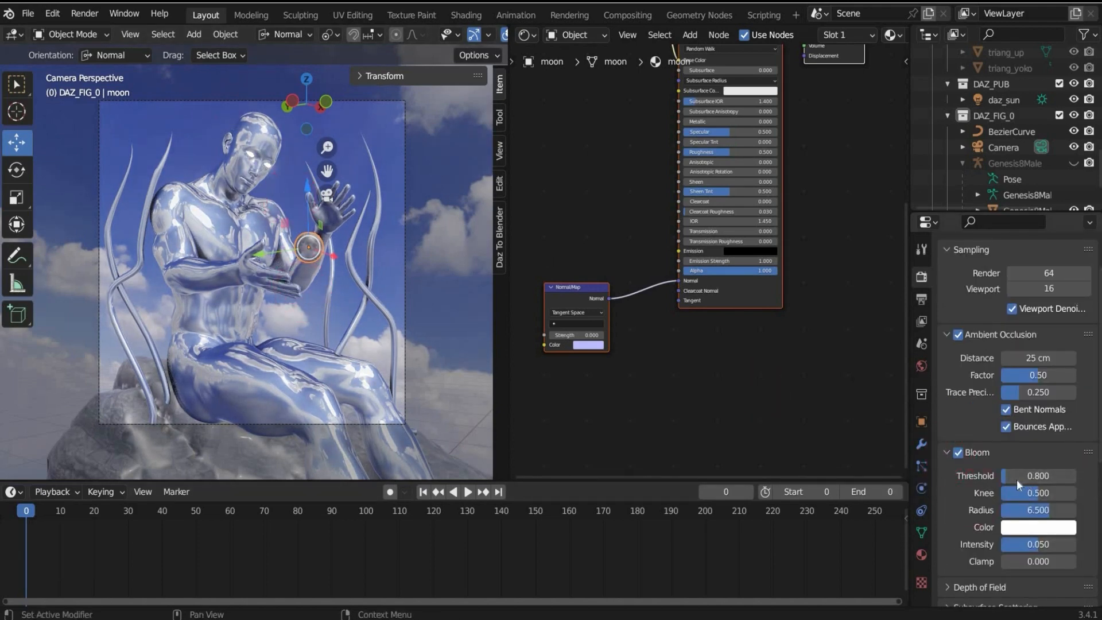
left_click(1029, 545)
type("1")
key("Return")
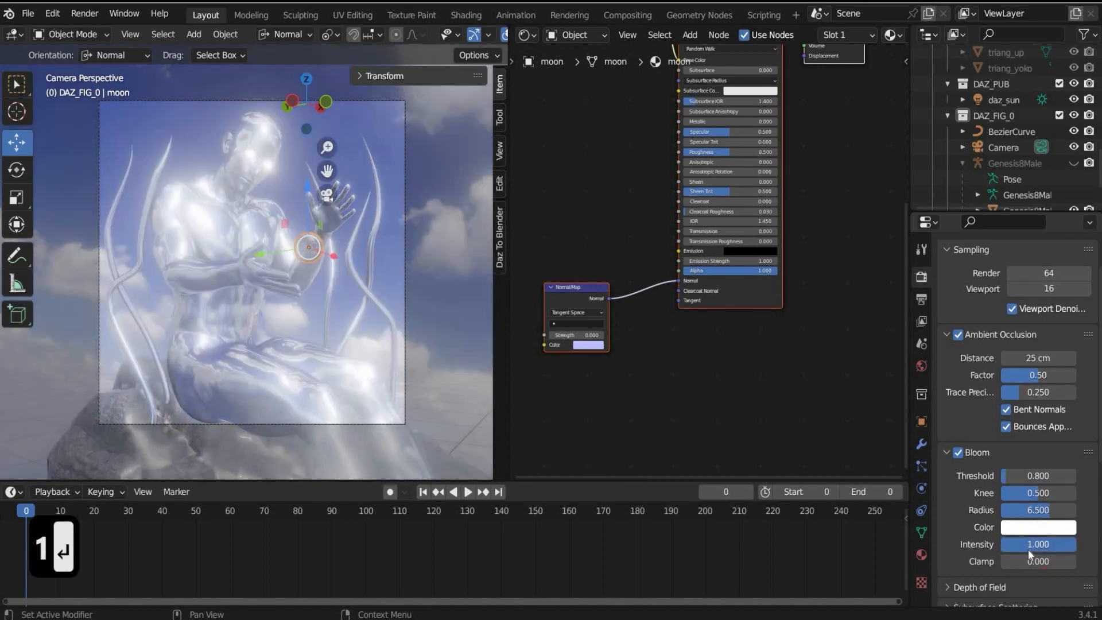
left_click_drag(1014, 476, 1065, 498)
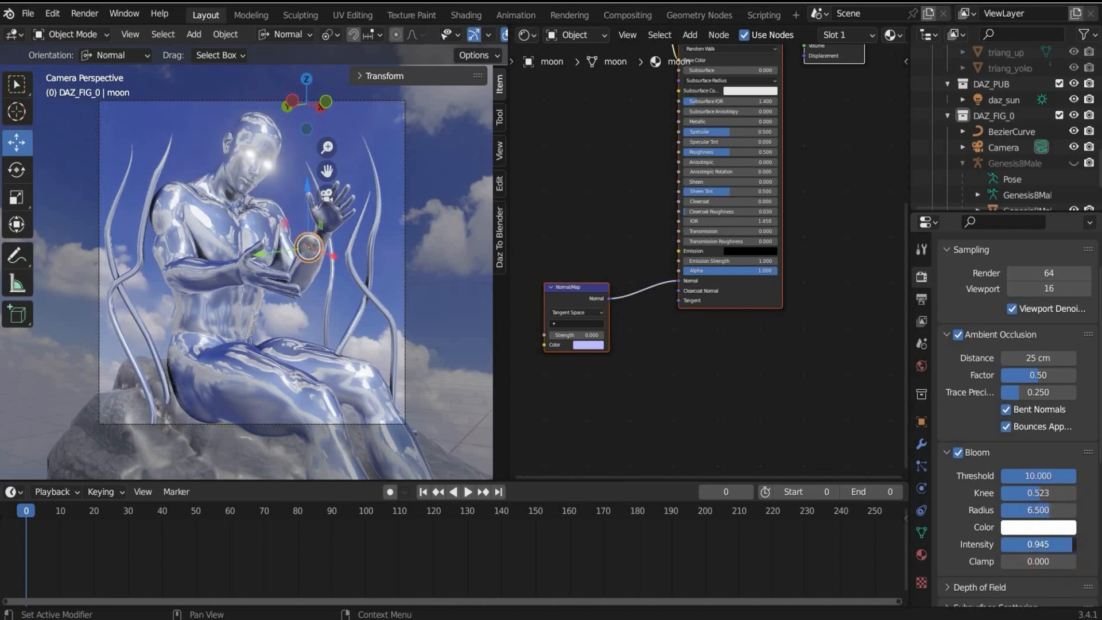
left_click_drag(1071, 544, 1034, 544)
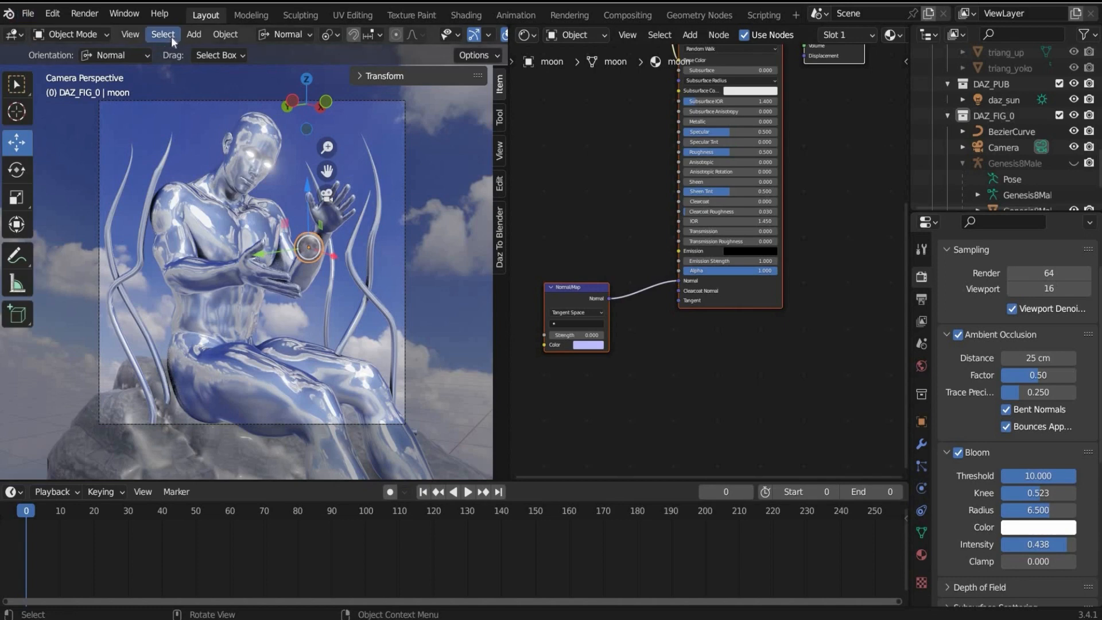
- Add a Sun light to the scene and rotate it so it lights the figure diagonally
left_click(194, 34)
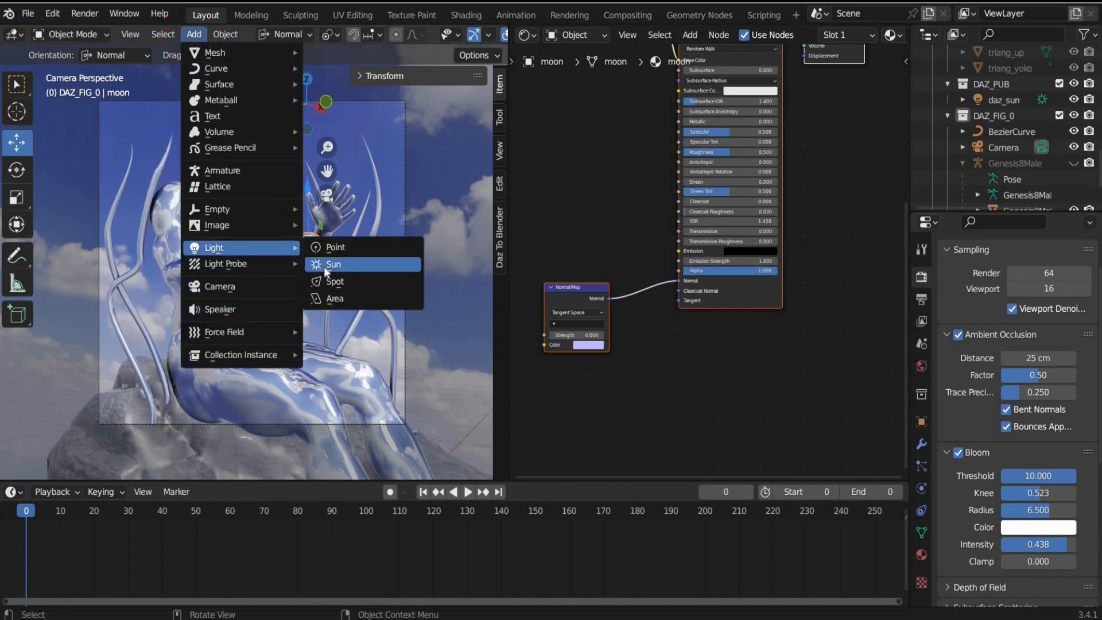
left_click(324, 266)
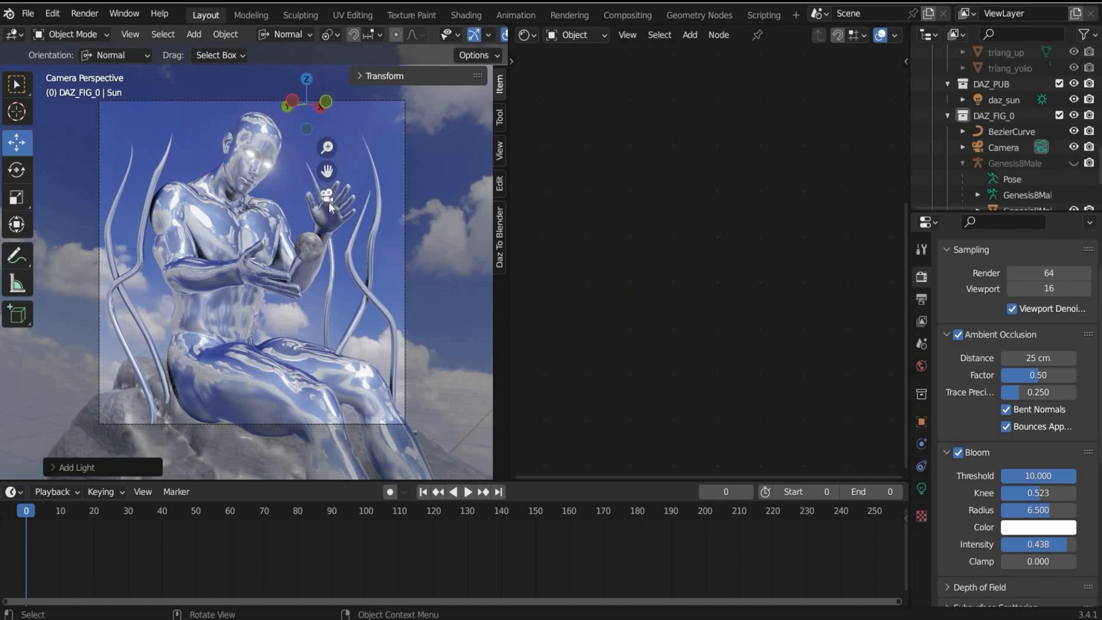
left_click(326, 195)
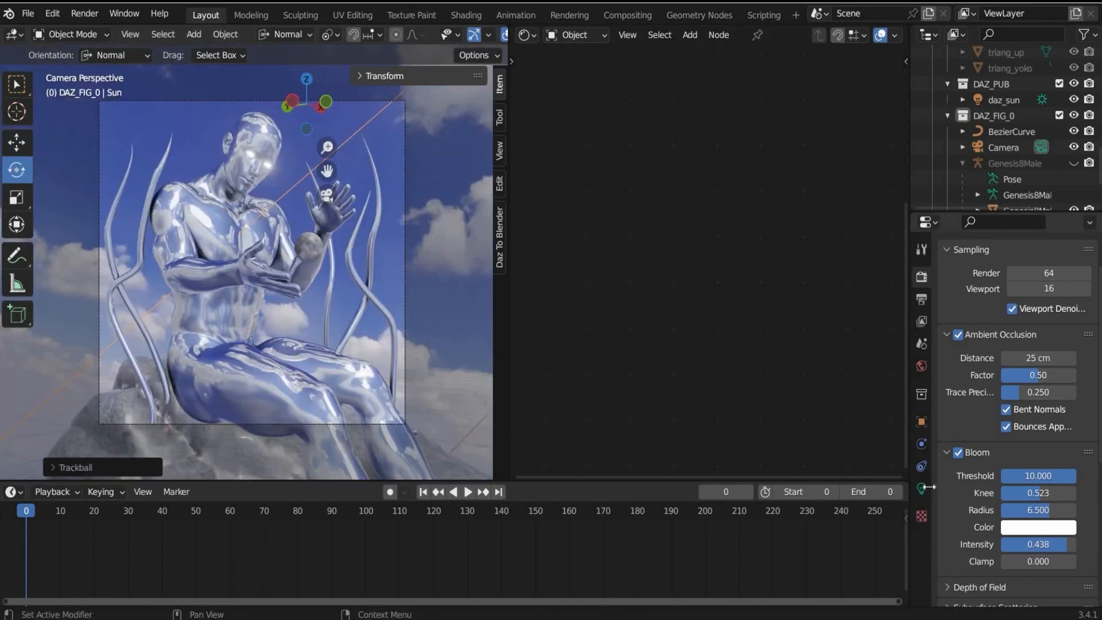
- Increase the new Sun light's angle, starting from 12.3° and adjusting it by eye
left_click(921, 488)
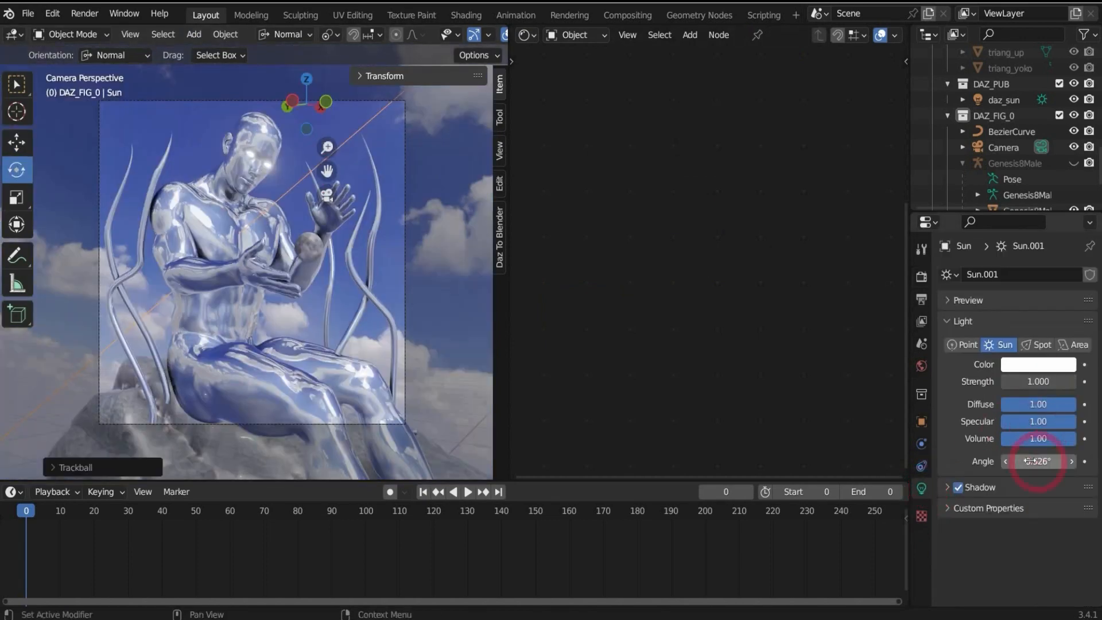
left_click(1037, 461)
type("12.3")
key("Return")
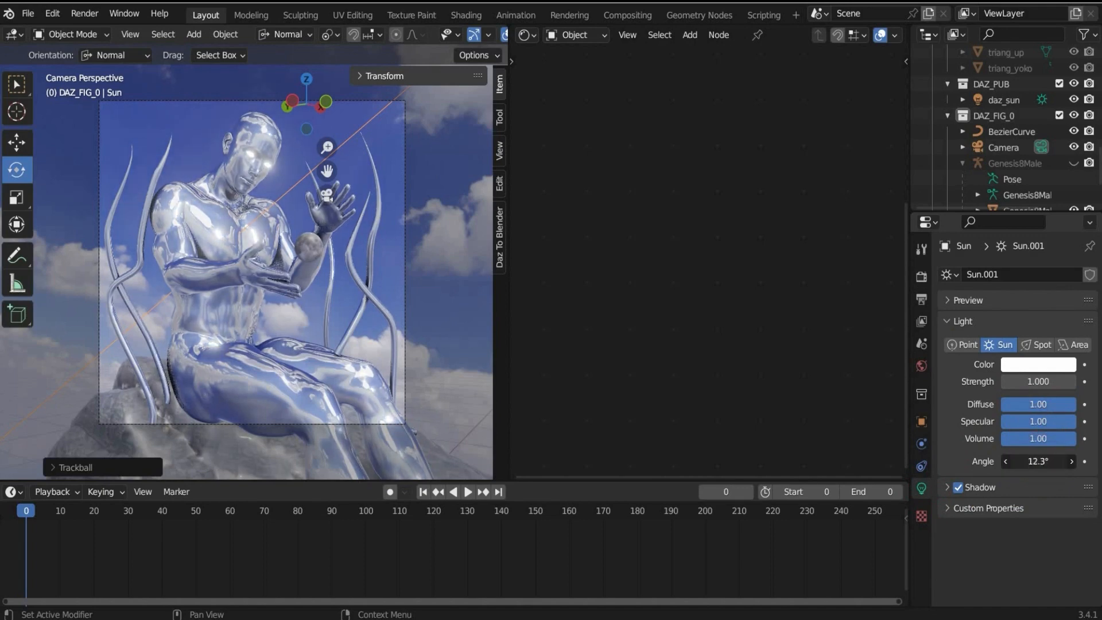
left_click_drag(1030, 461, 1080, 447)
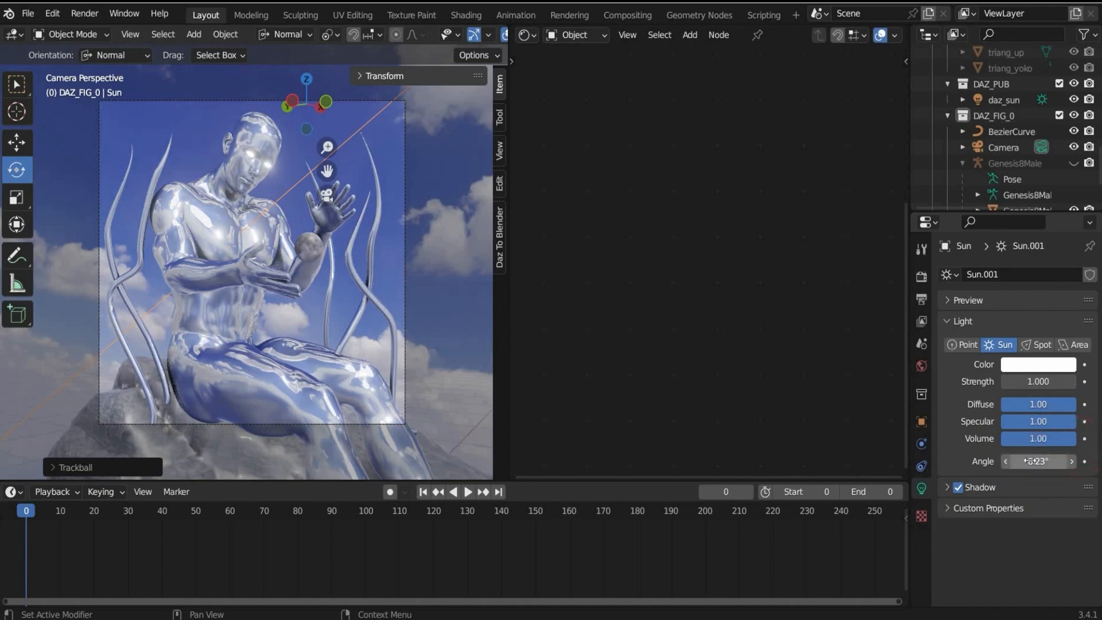
- Enable Screen Space Reflections in the Eevee render settings and set its Max Roughness to 0.1
left_click(921, 276)
scroll(962, 438, "down", 12)
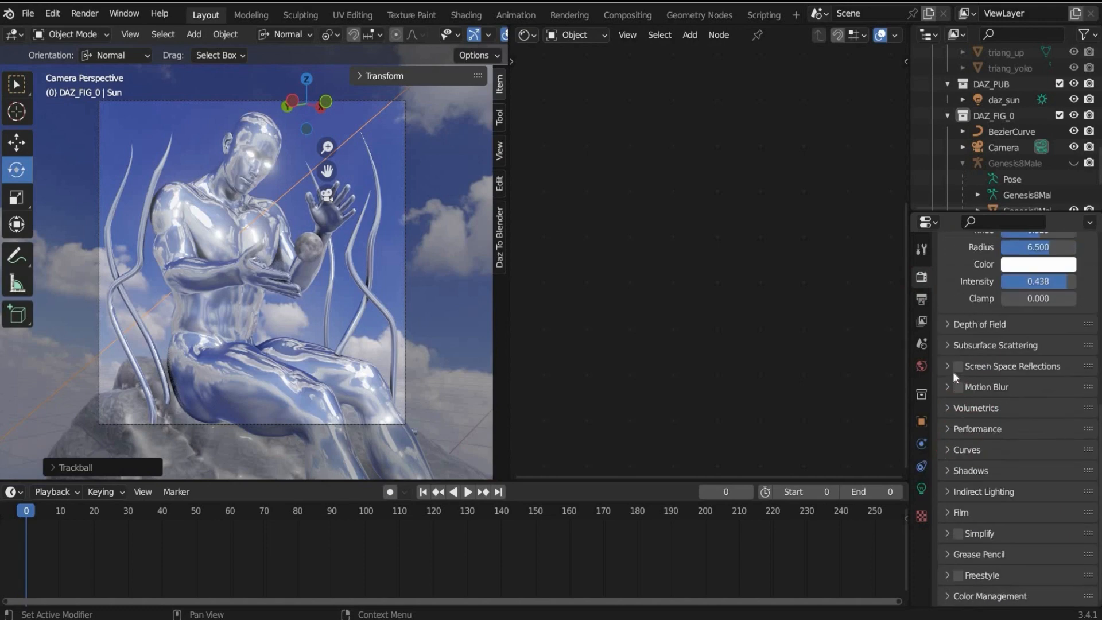
left_click(957, 367)
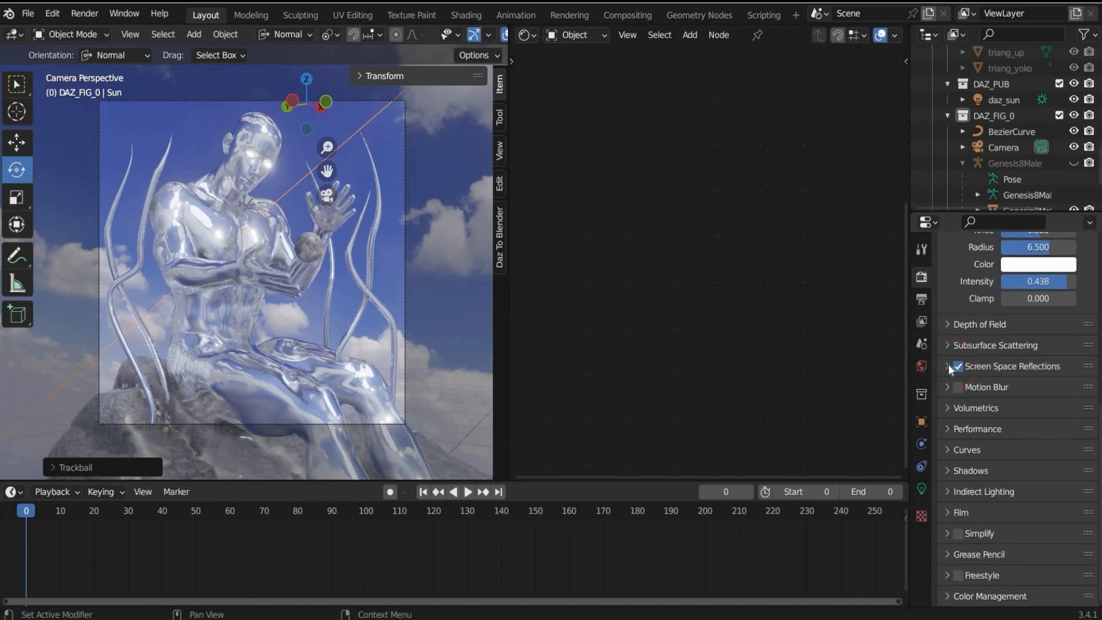
left_click(947, 366)
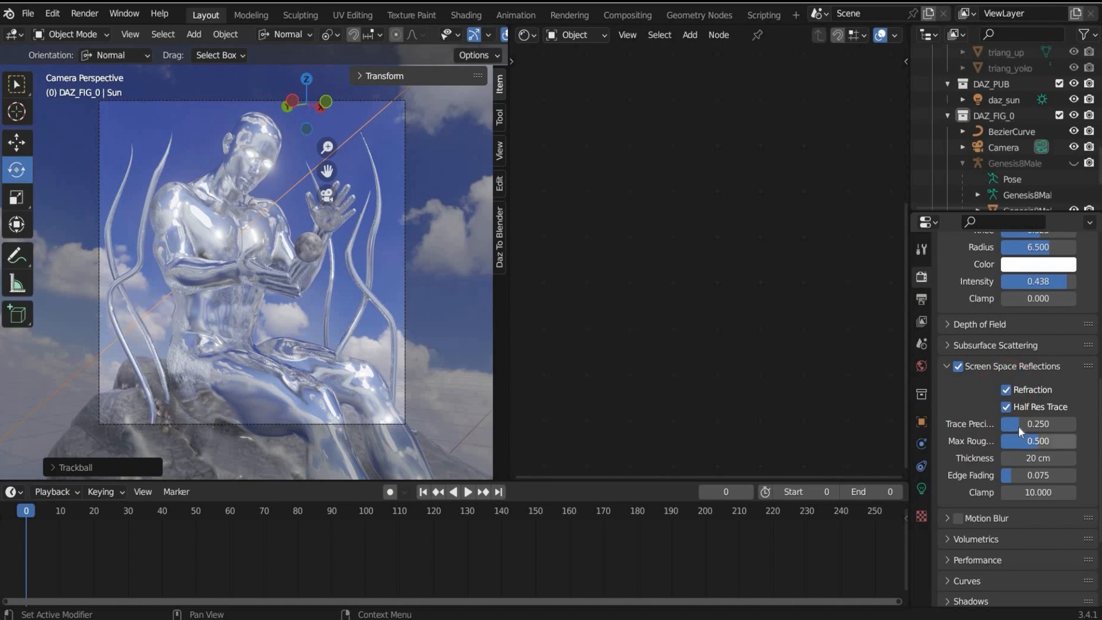
mouse_move(1018, 424)
left_mouse_down()
mouse_move(1073, 424)
mouse_move(1008, 445)
left_mouse_up()
left_click(1008, 444)
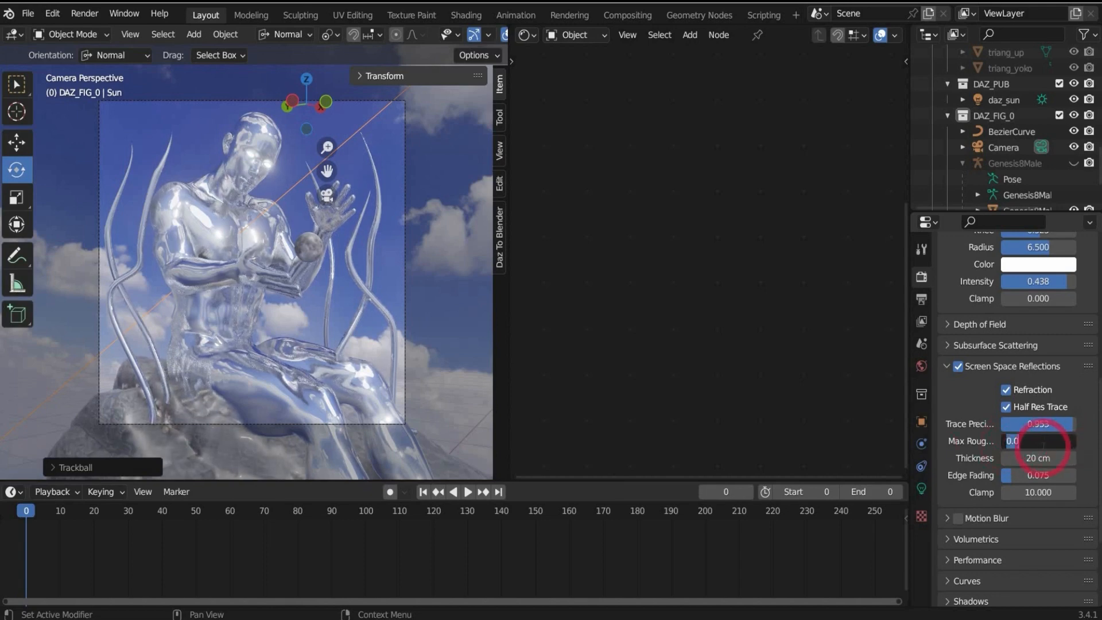
left_click(1042, 445)
key("BackSpace")
type("1")
key("Return")
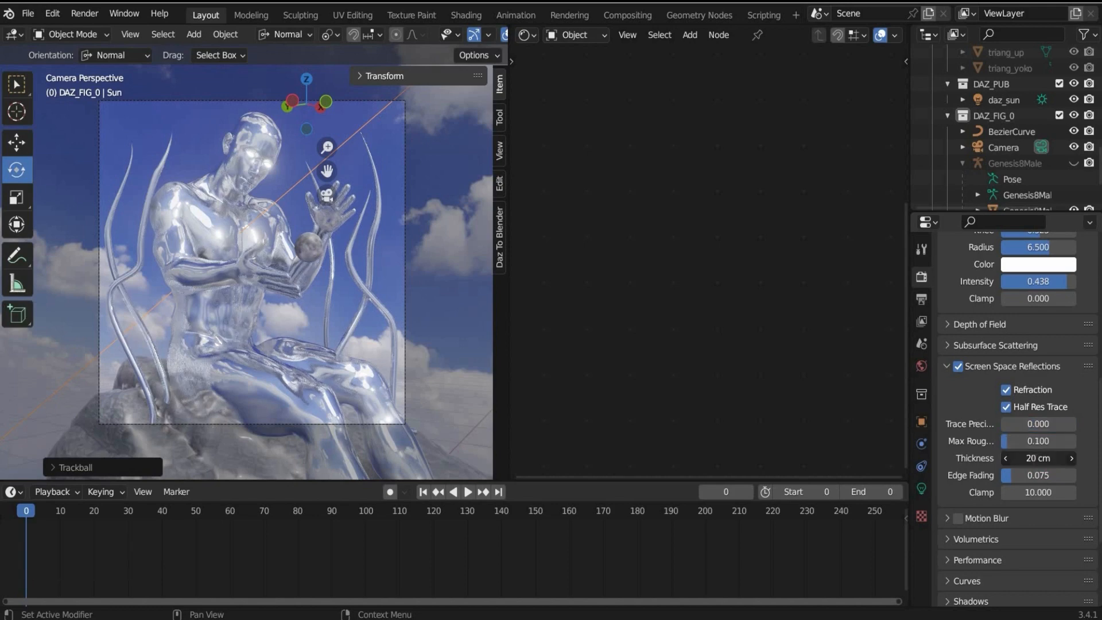
- Set the Screen Space Reflections thickness to 1 cm and the trace precision to about 0.422
left_click(1032, 458)
type("1")
key("Return")
mouse_move(1033, 426)
left_mouse_down()
mouse_move(1076, 426)
mouse_move(1001, 426)
mouse_move(1034, 426)
left_mouse_up()
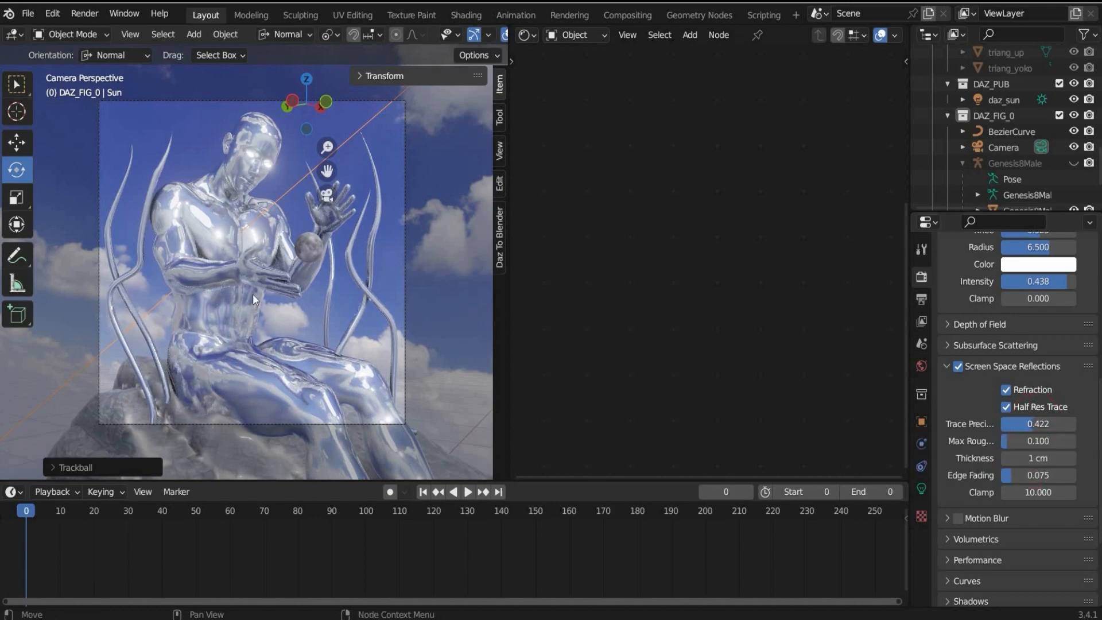
- Link a new RGB node to Sheen Tint and Sheen in the moon's material, and set its Emission Strength to 20
left_click(315, 245)
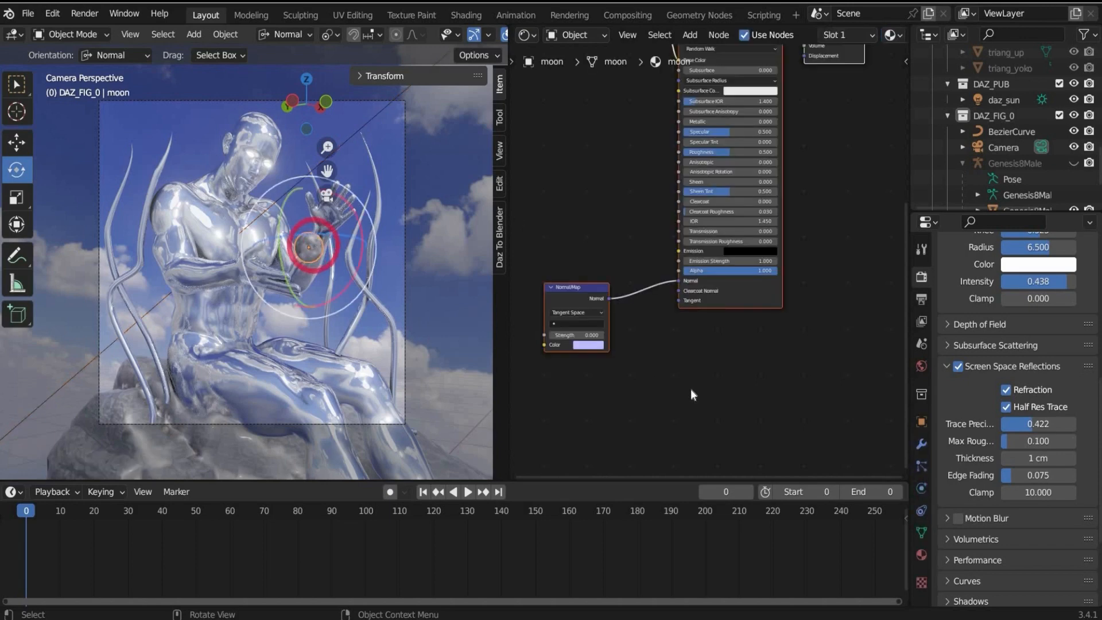
middle_click_drag(602, 186, 629, 246)
scroll(629, 246, "down", 2)
scroll(662, 318, "up", 2)
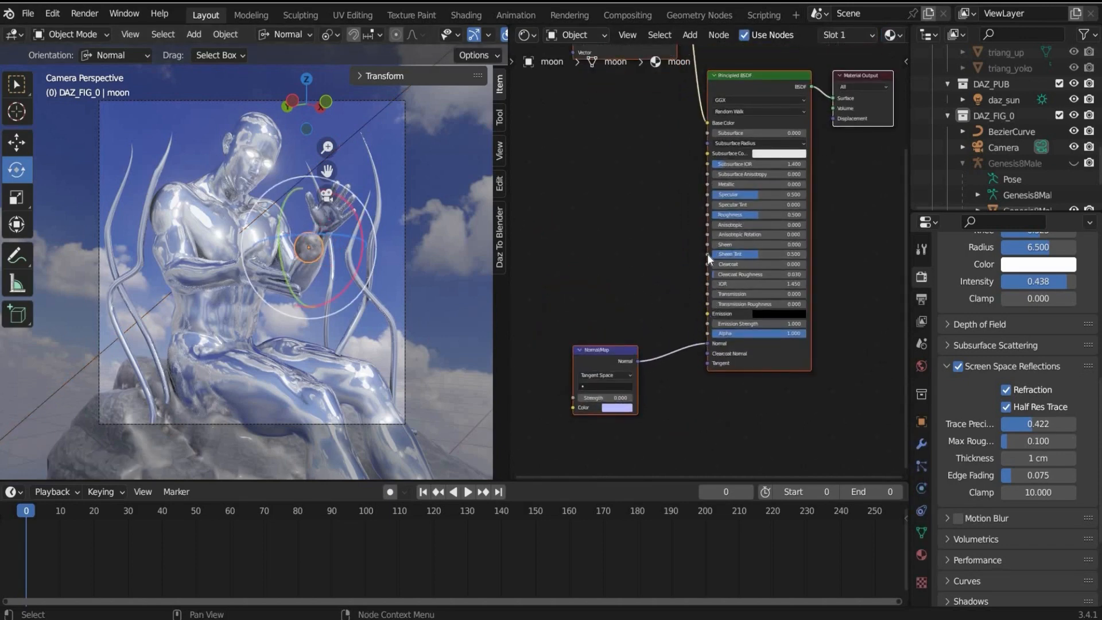
left_click_drag(707, 254, 617, 257)
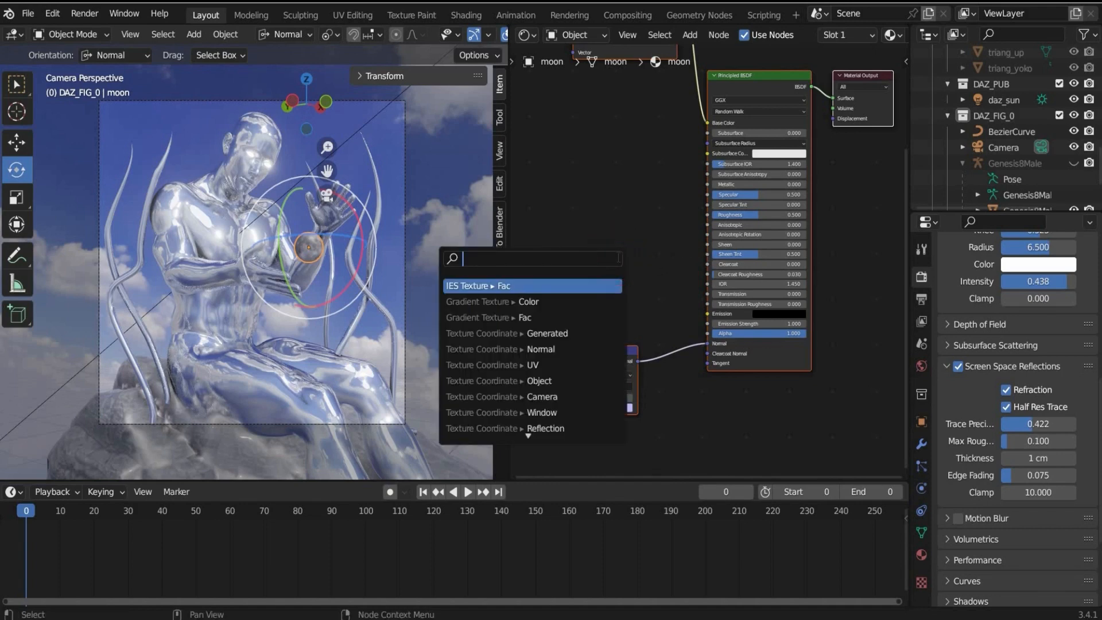
type("colo")
left_click(600, 287)
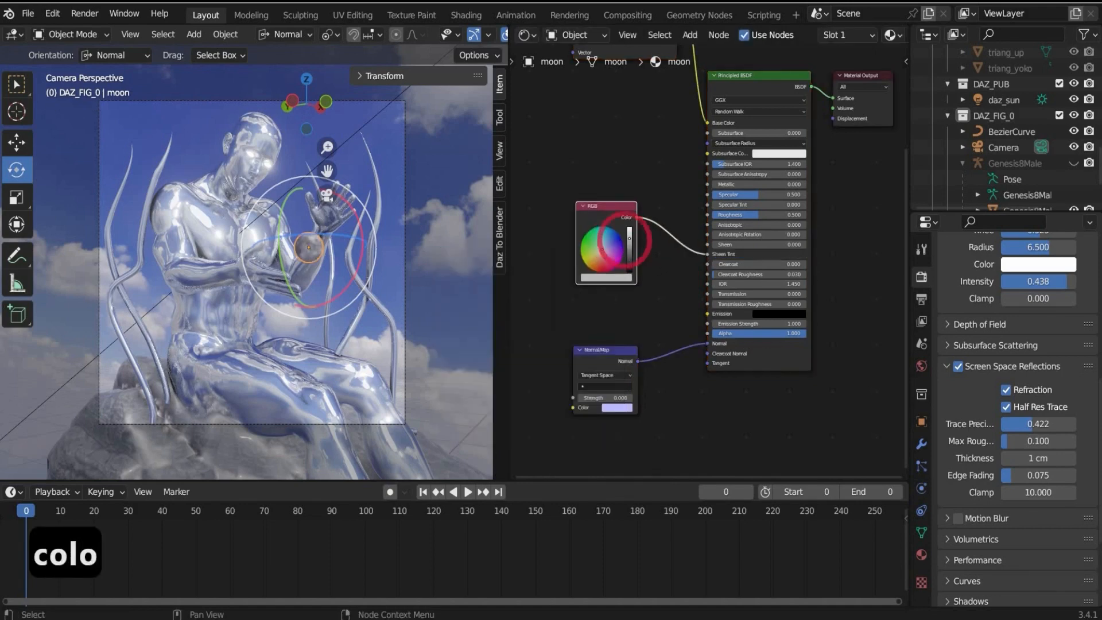
left_click(645, 312)
mouse_move(707, 257)
left_mouse_down()
mouse_move(708, 267)
mouse_move(707, 245)
left_mouse_up()
mouse_move(781, 324)
left_mouse_down()
mouse_move(801, 324)
mouse_move(775, 322)
left_mouse_up()
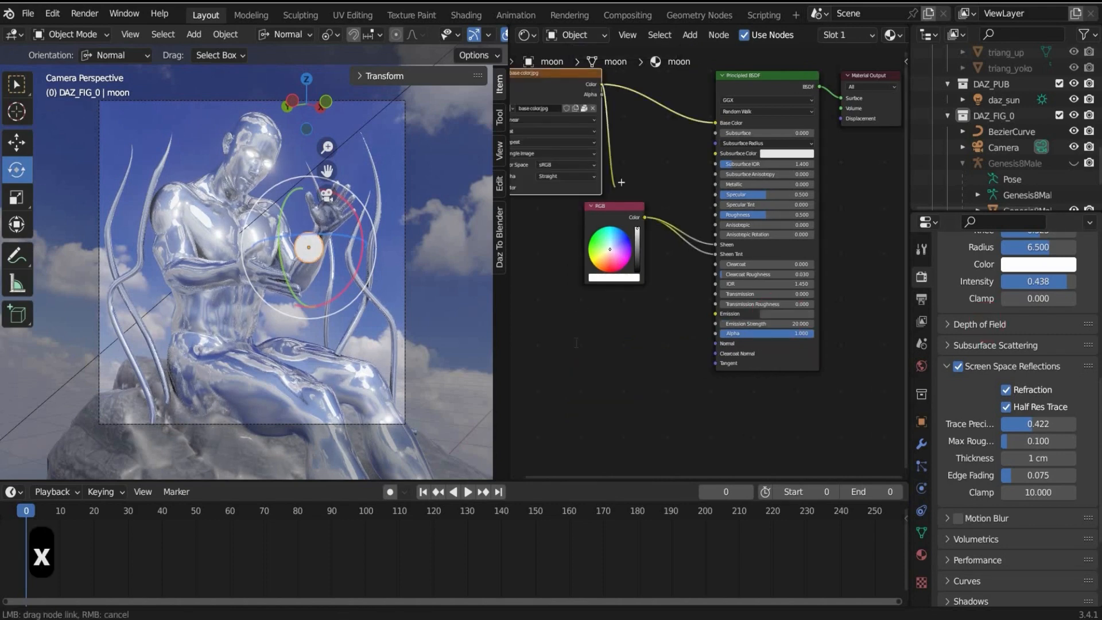
- Connect the moon's base color image to the Height of a new Bump node and feed its Normal output into the Principled BSDF
left_click_drag(601, 85, 571, 339)
type("bump")
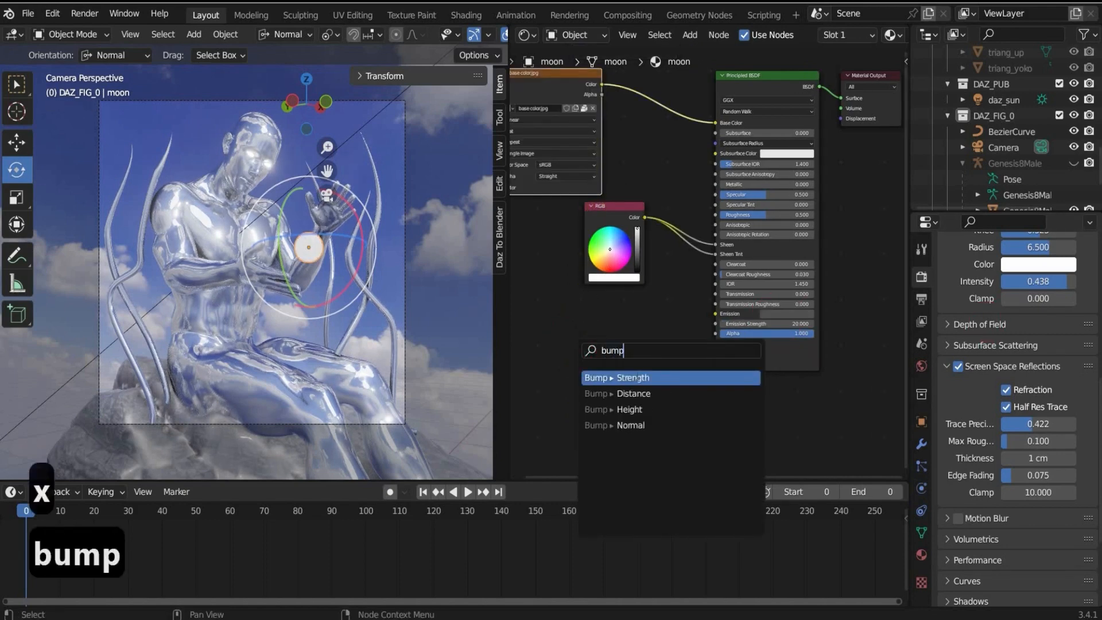
left_click(657, 406)
left_click(660, 356)
left_click_drag(639, 340, 717, 343)
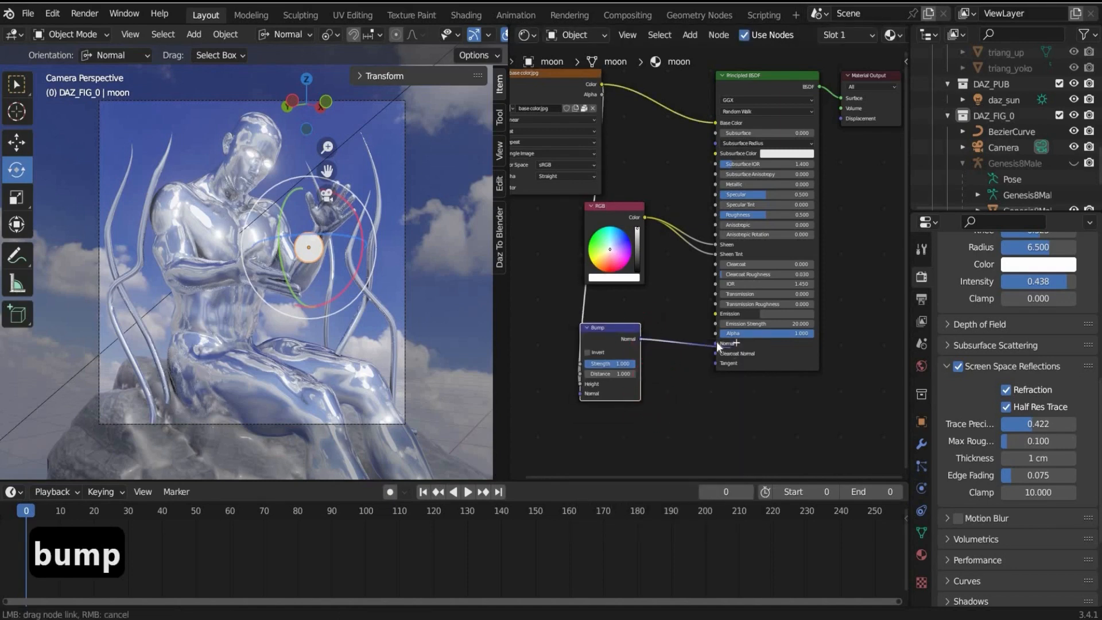
left_click(671, 393)
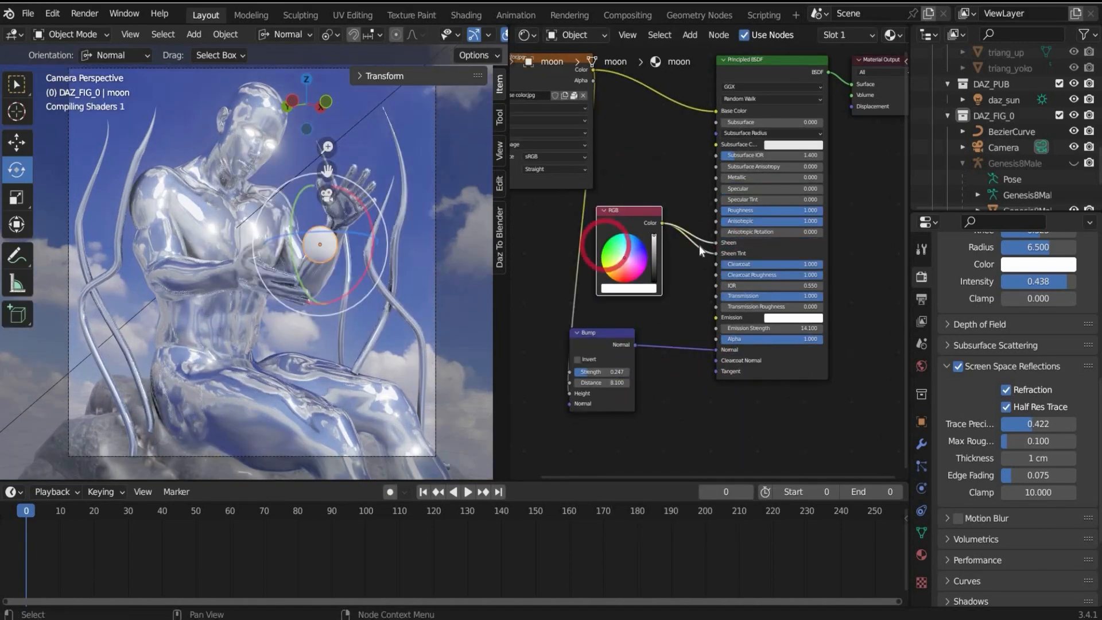
- Link the moon's base color image to the Principled BSDF Emission input and raise the Emission Strength to 49
mouse_move(594, 71)
left_mouse_down()
mouse_move(708, 318)
mouse_move(792, 328)
left_mouse_up()
left_click(701, 428)
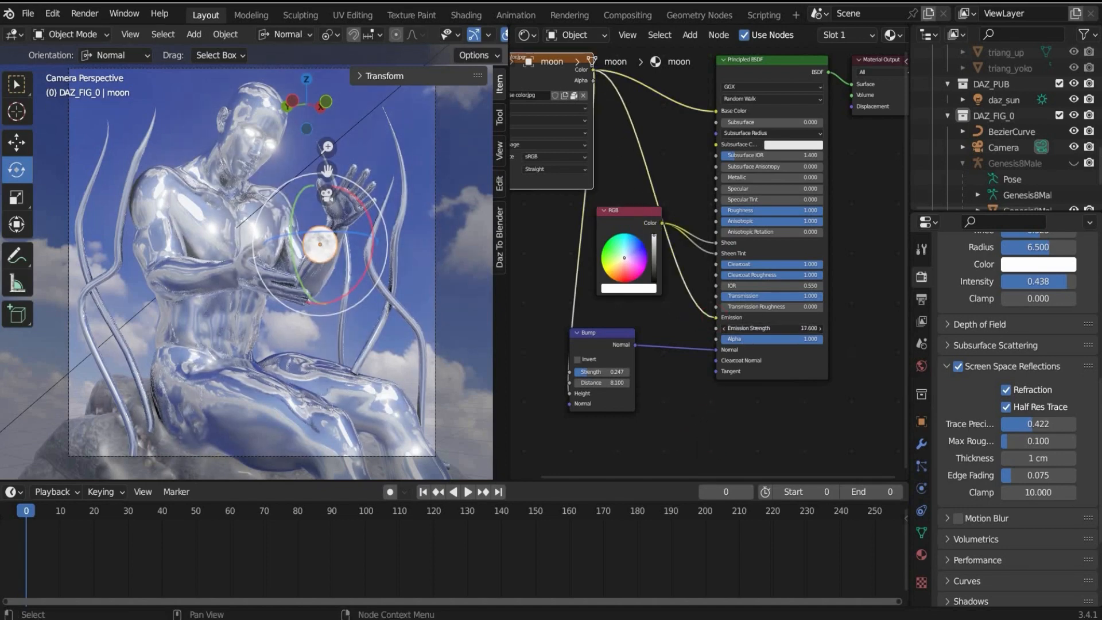
left_click(405, 307)
left_click(324, 245)
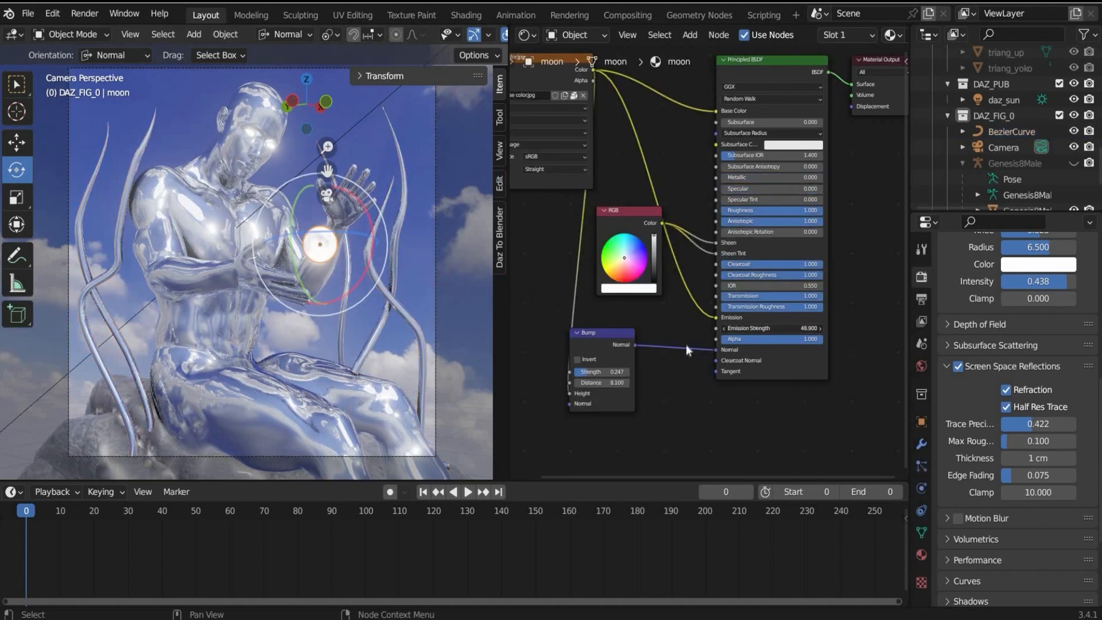
left_click(134, 162)
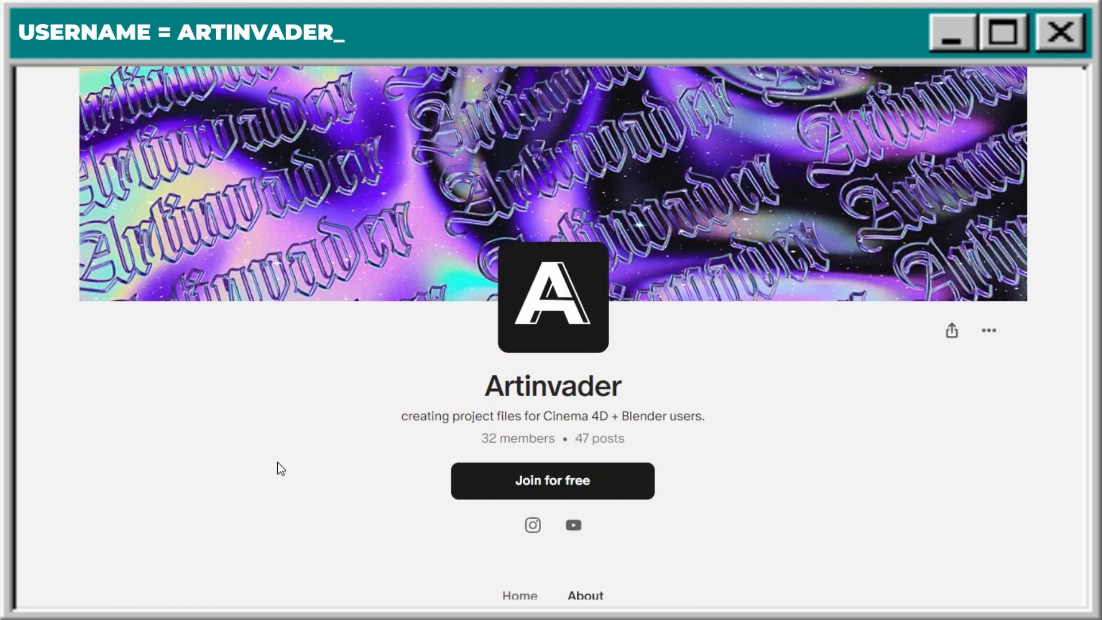
scroll(277, 463, "down", 8)
scroll(277, 463, "down", 3)
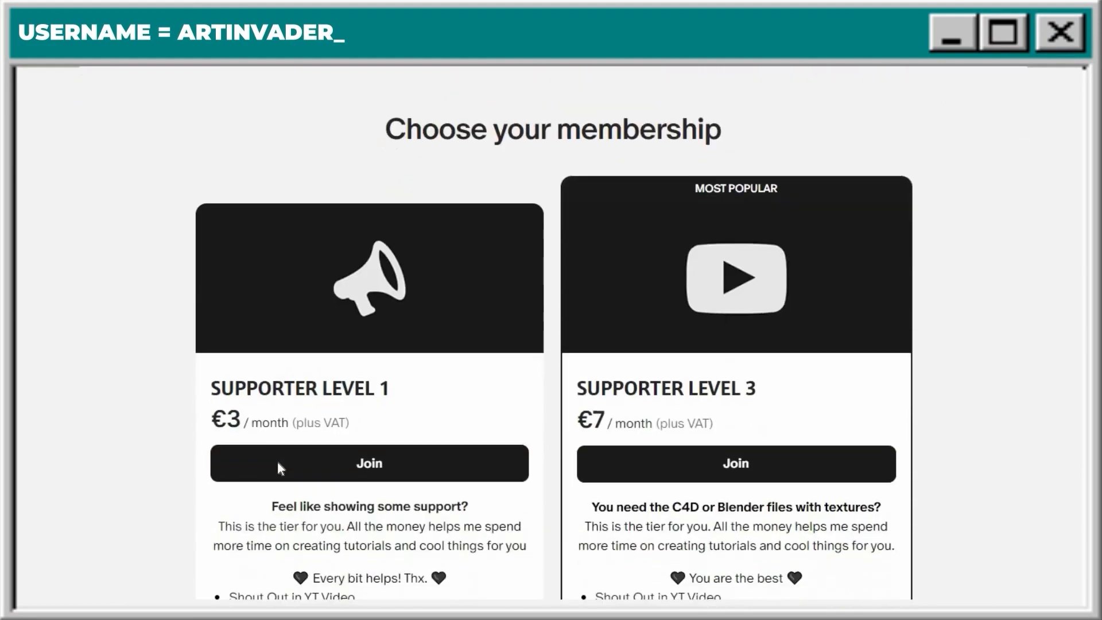
scroll(277, 462, "up", 2)
scroll(278, 468, "down", 2)
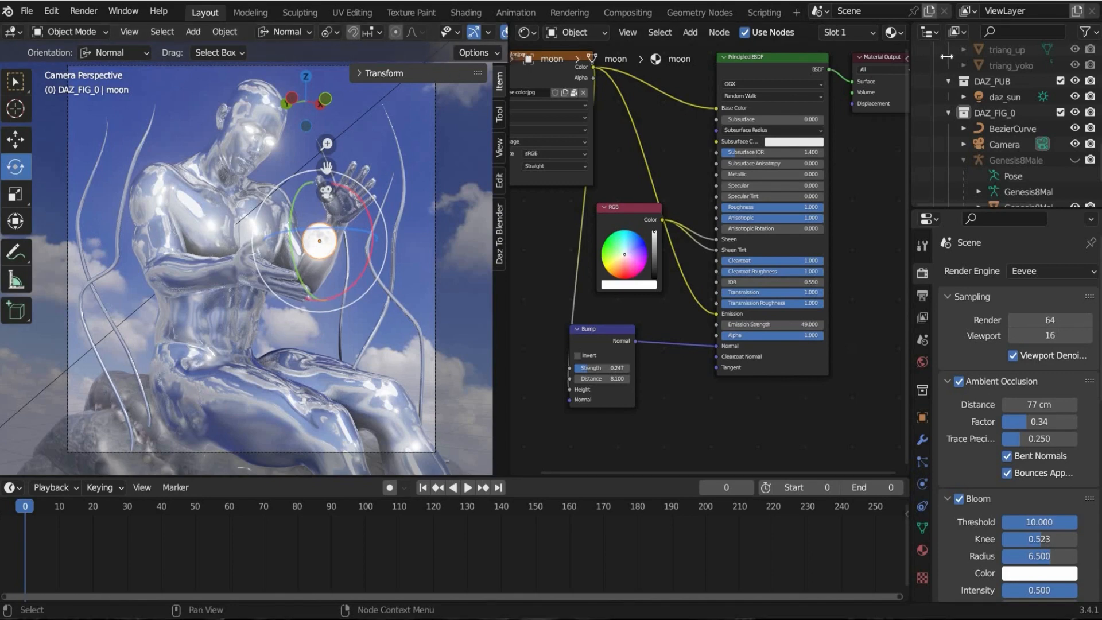
- Set the animation's end frame to 250
left_click(882, 492)
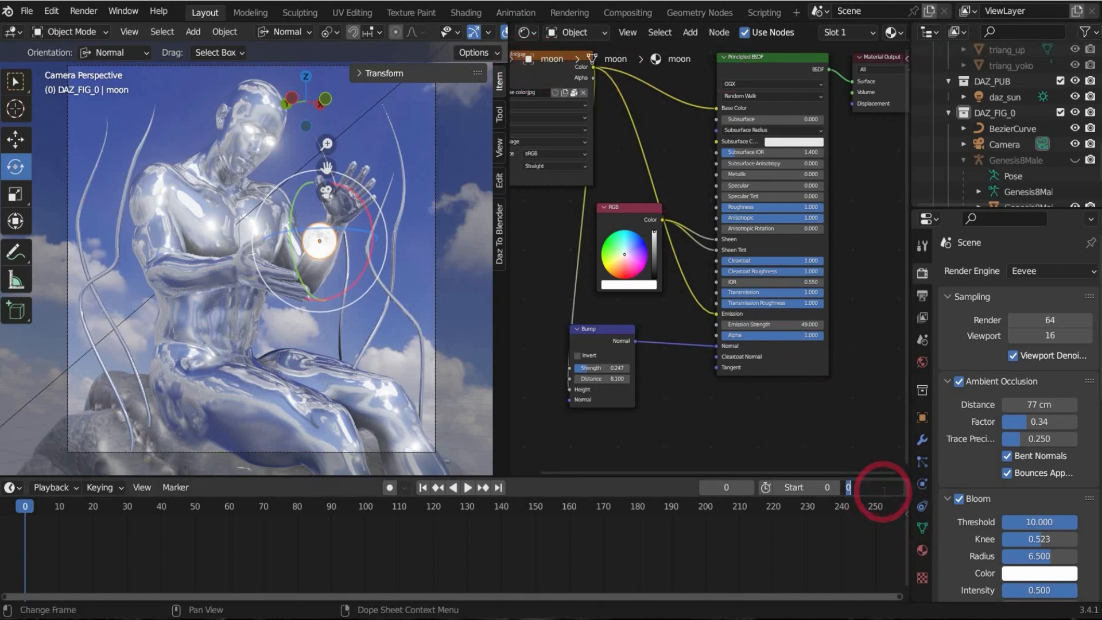
type("250")
key("Return")
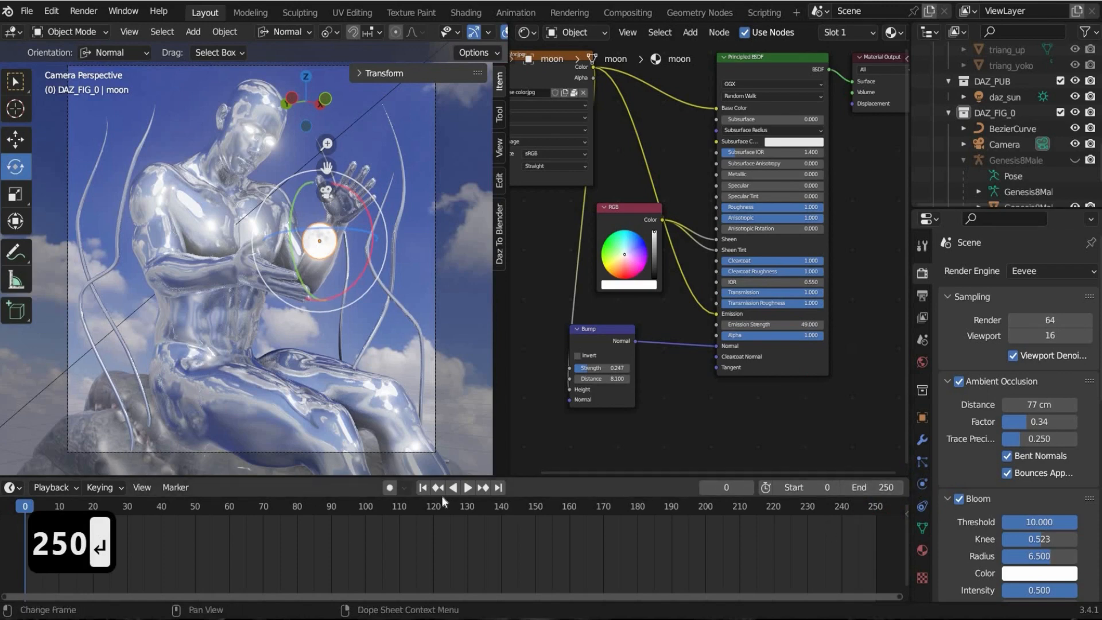
- Show the World shader nodes and keyframe the HDRI Mapping node's rotation at frame 0
left_click(575, 32)
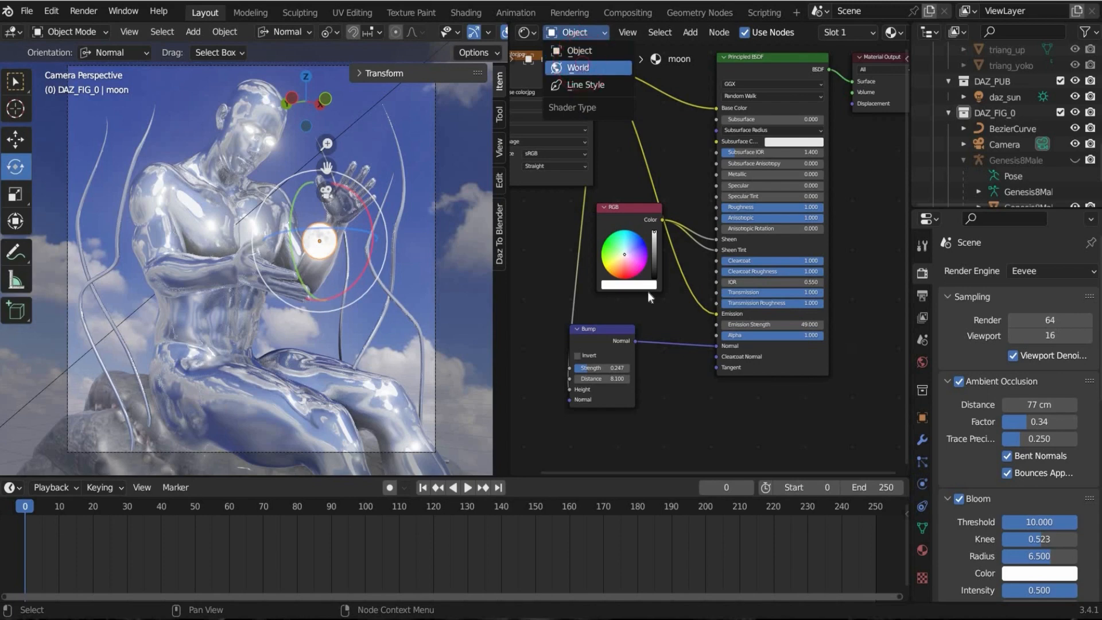
left_click(578, 68)
middle_click_drag(647, 294, 710, 317)
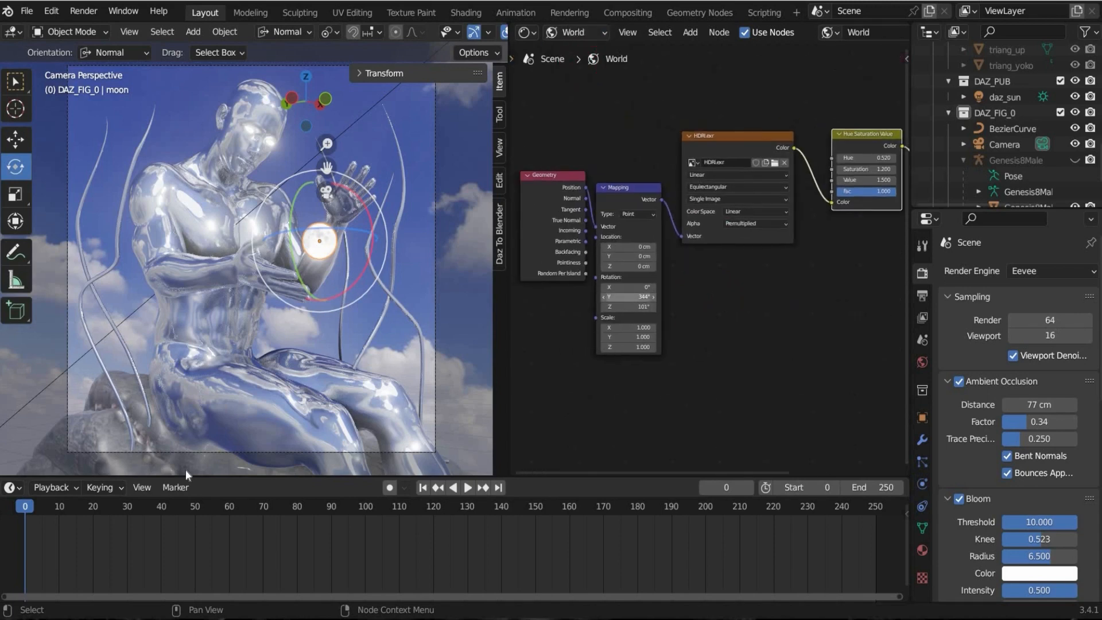
right_click(633, 296)
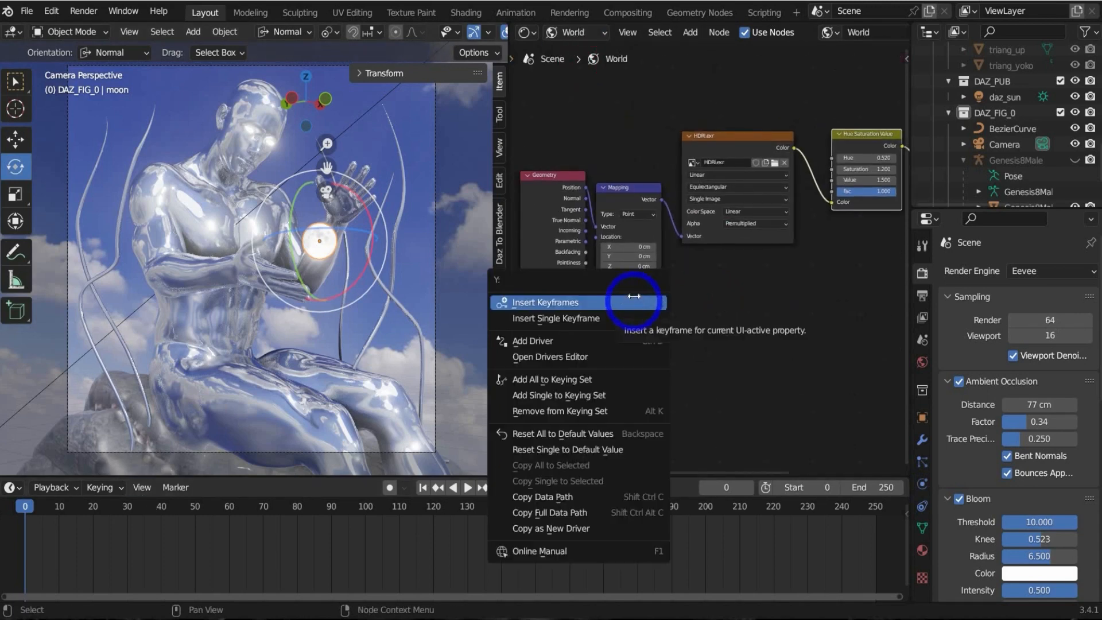
left_click(626, 303)
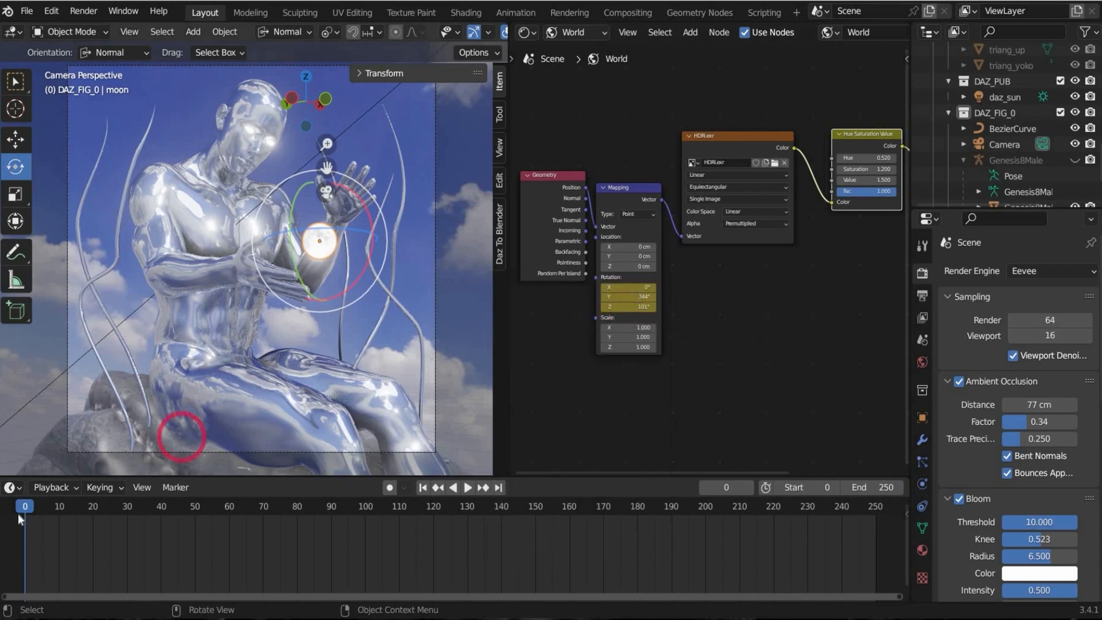
- Go to frame 250, lower the HDRI Mapping node's Z rotation and keyframe it there
left_click_drag(32, 507, 873, 518)
left_click(669, 344)
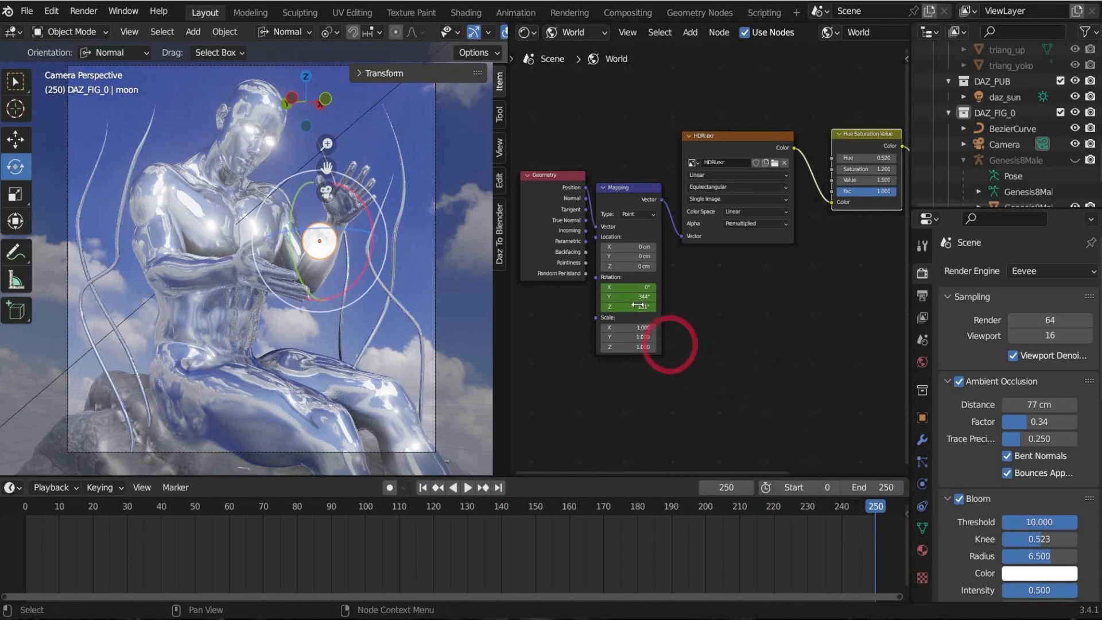
left_click_drag(628, 307, 607, 308)
right_click(607, 308)
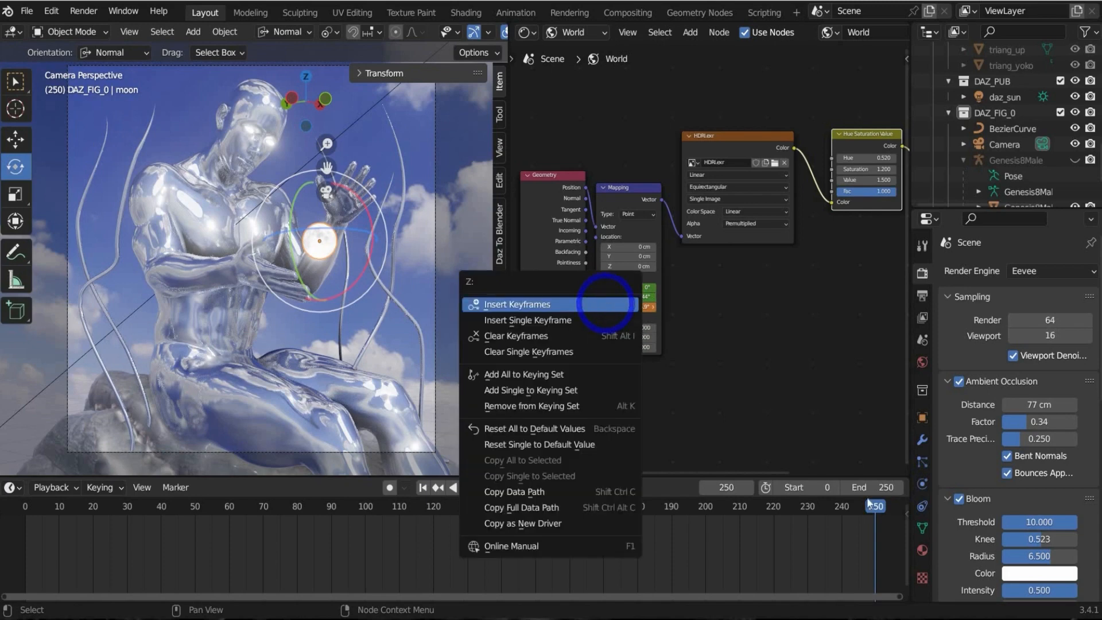
left_click(605, 299)
- Play back the animated HDRI sky to check its motion, stop it and return to frame 0
left_click(878, 506)
key("space")
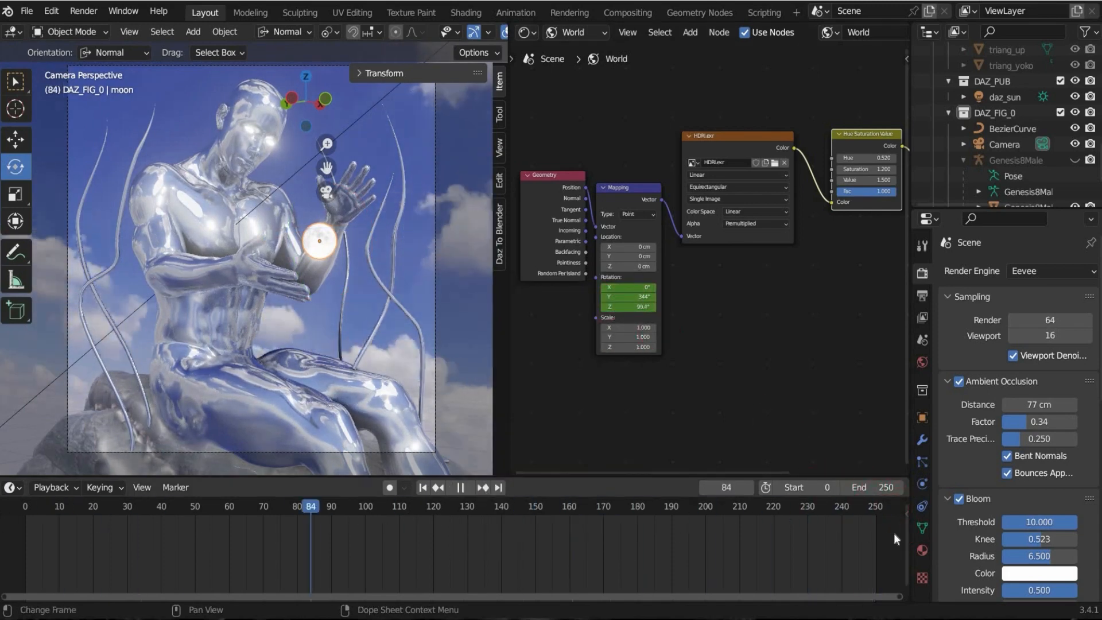
key("space")
key("shift+Left")
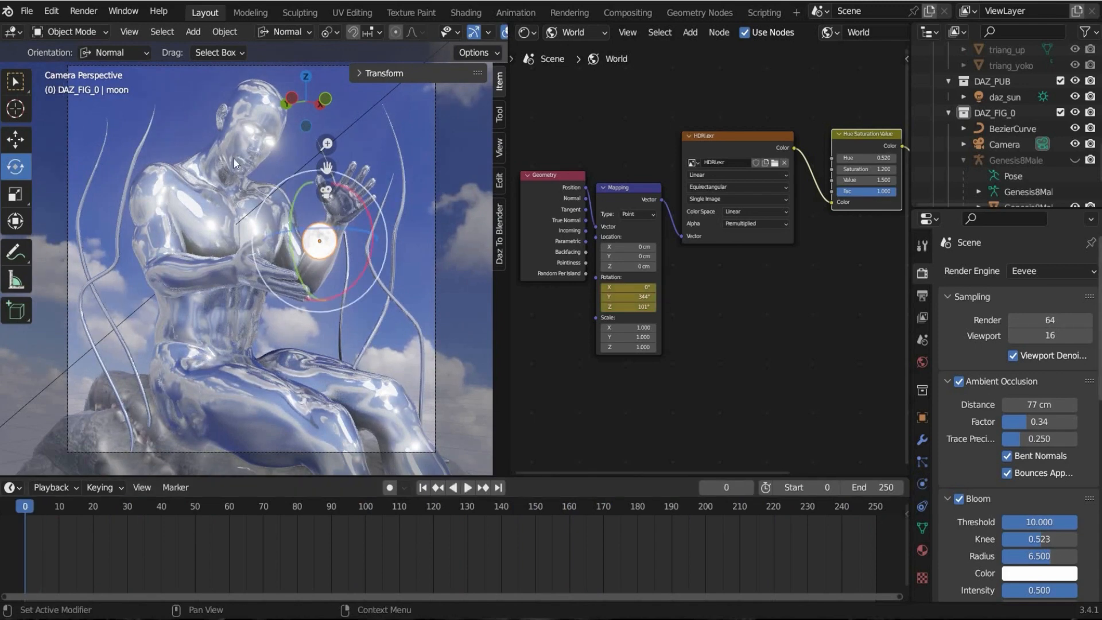
- Unhide the Genesis8Male armature, select it and switch it to Pose Mode
left_click(178, 190)
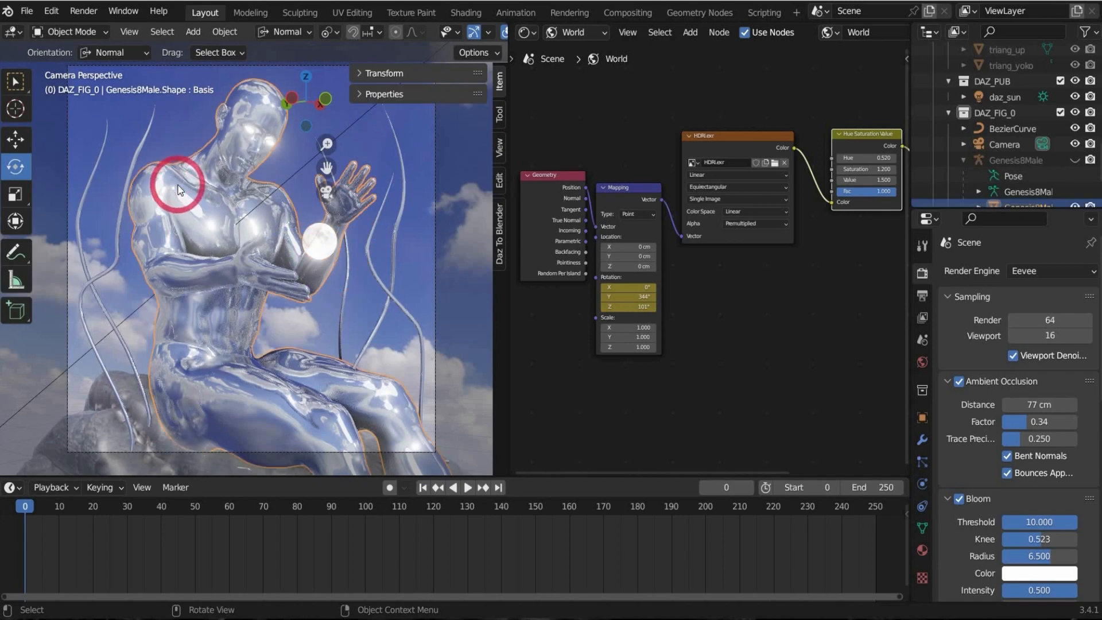
scroll(1010, 183, "down", 4)
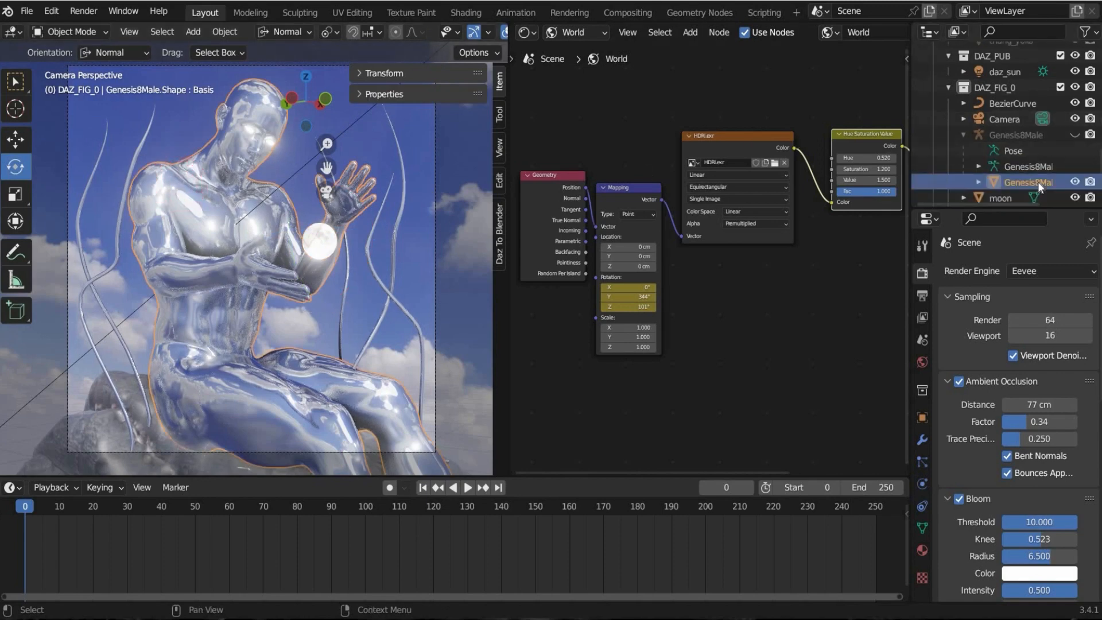
left_click(70, 32)
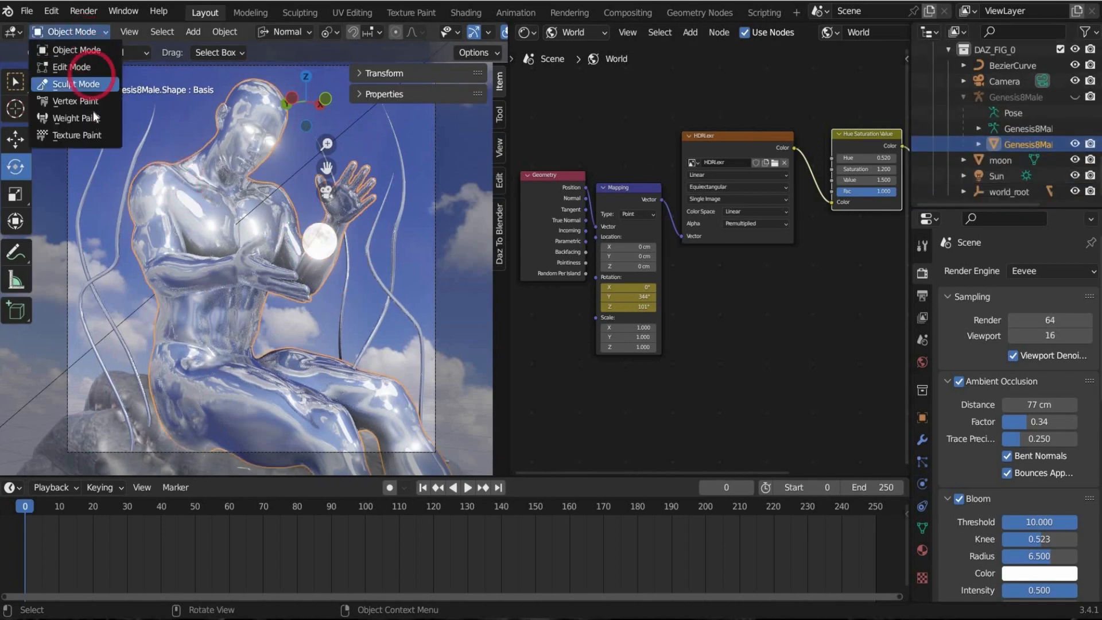
scroll(1070, 128, "up", 2)
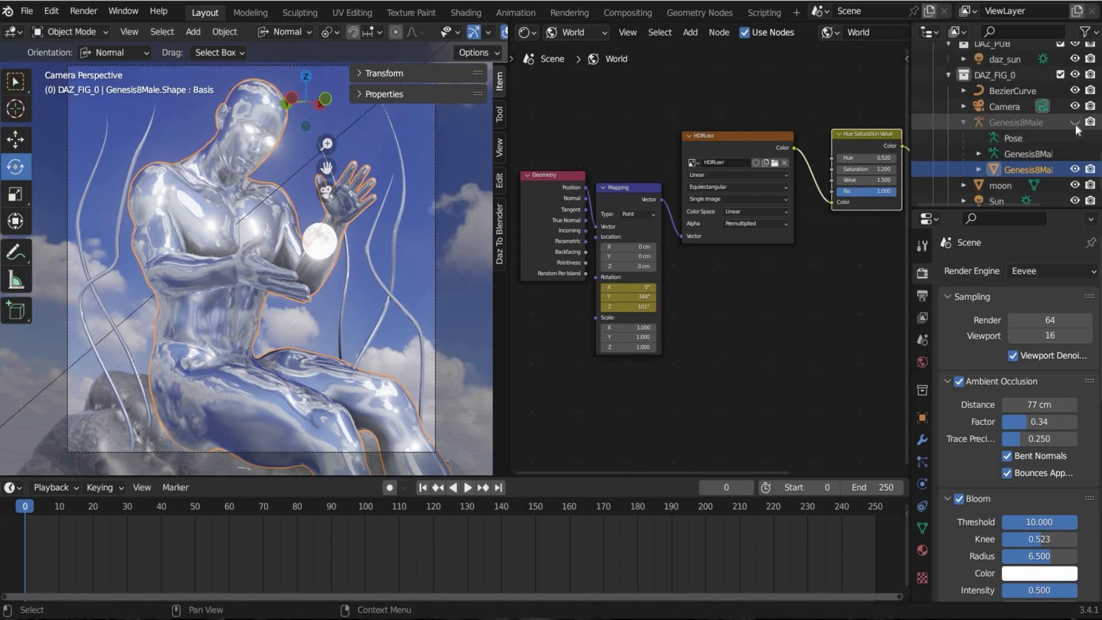
left_click(1074, 122)
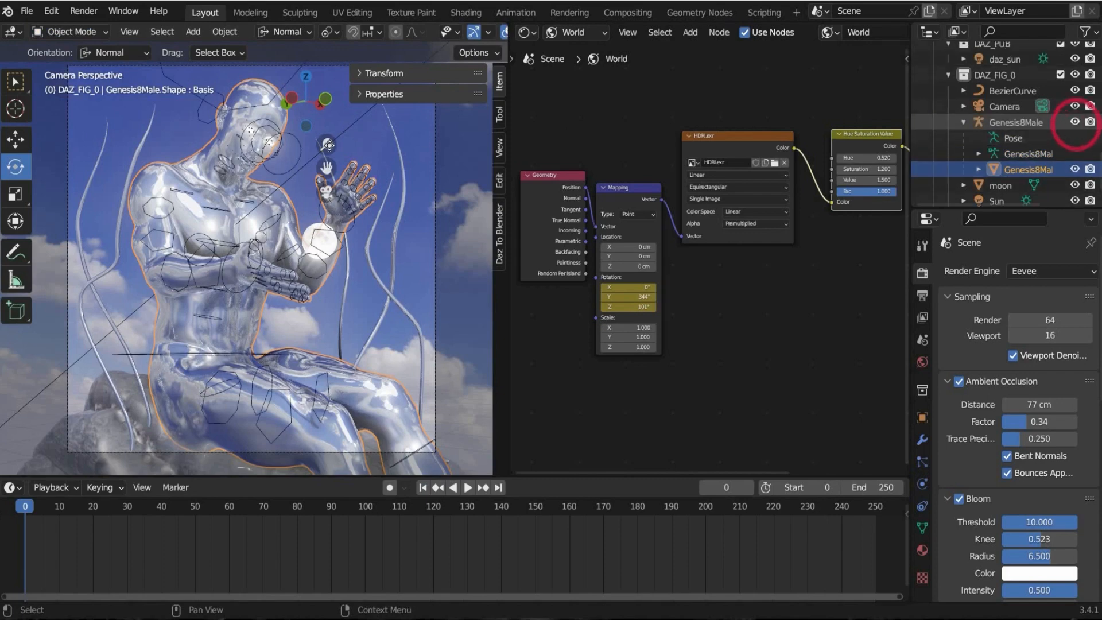
left_click(272, 171)
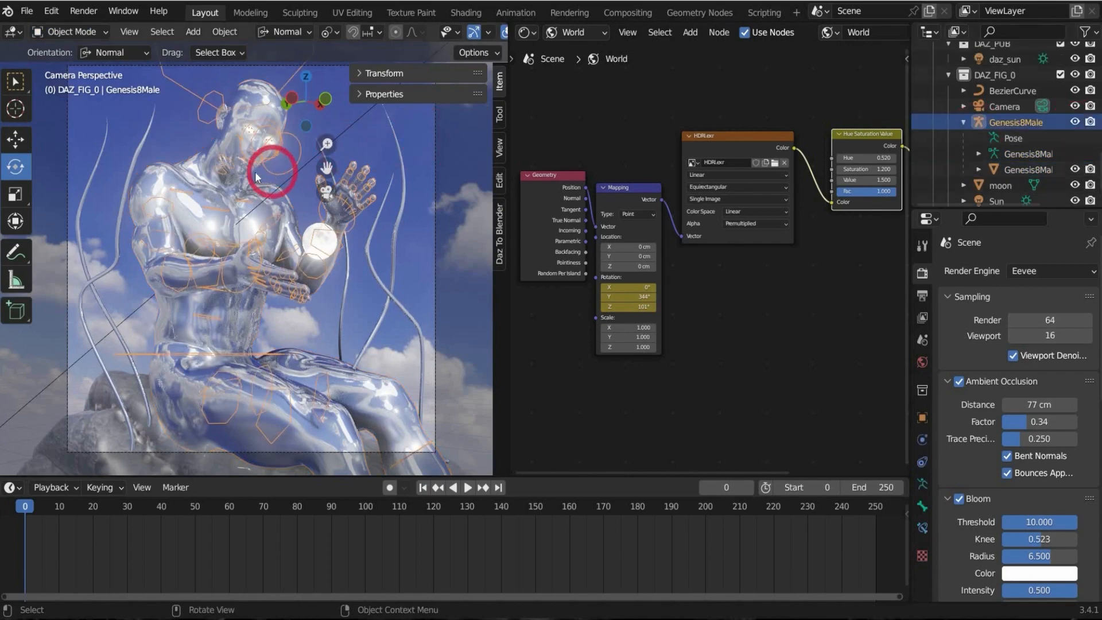
left_click(56, 32)
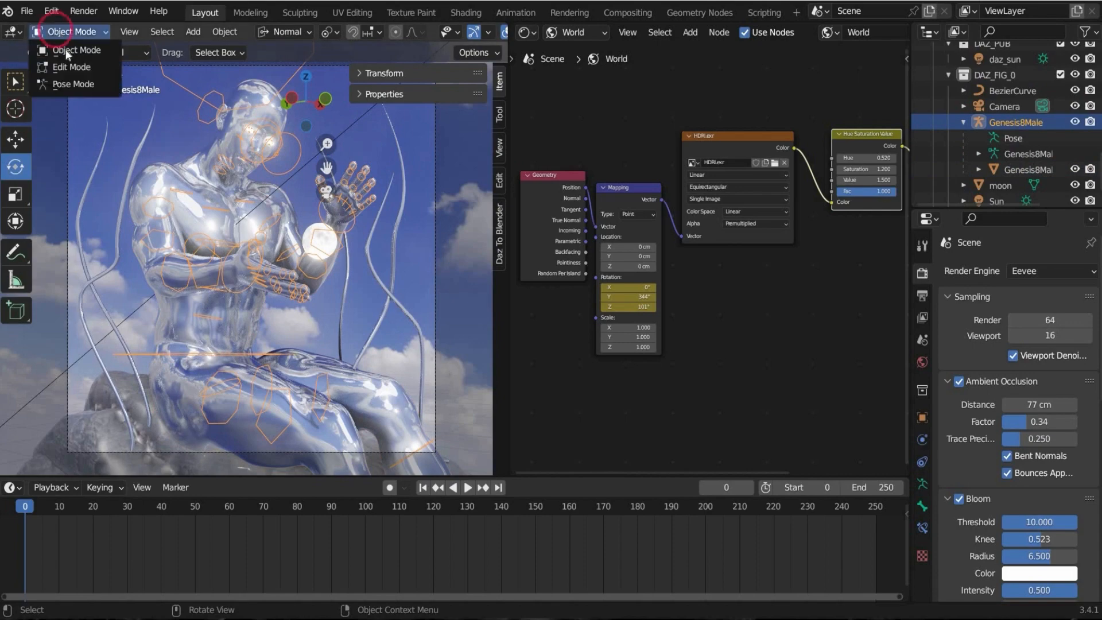
left_click(87, 83)
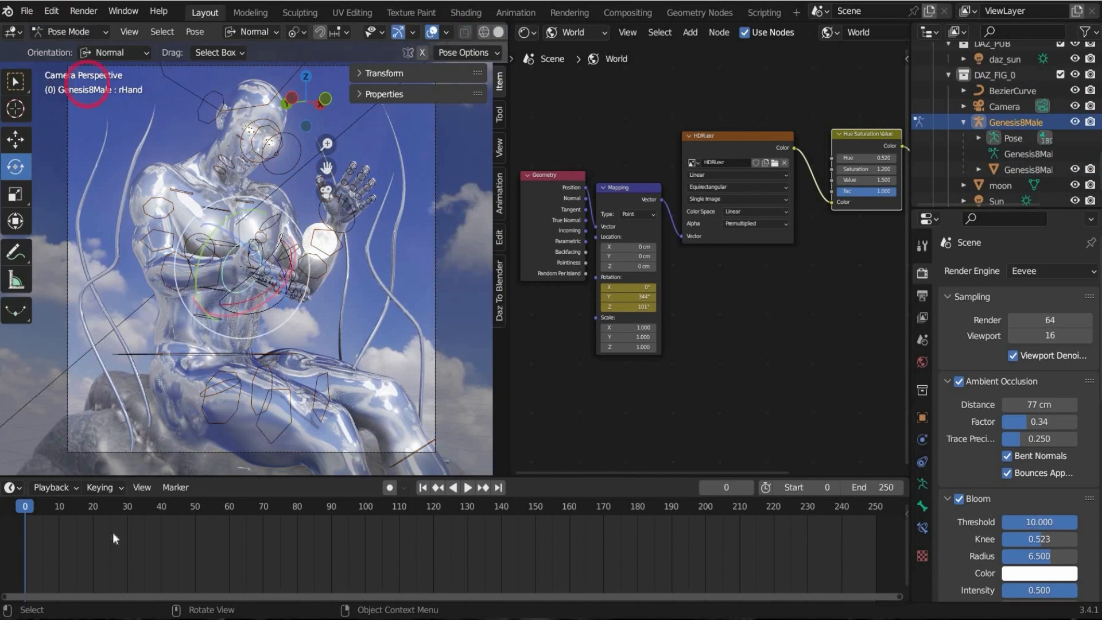
- Select the figure's right forearm bend bone, widen the 3D view and turn on auto keying
left_click(175, 270)
left_click_drag(509, 188, 863, 189)
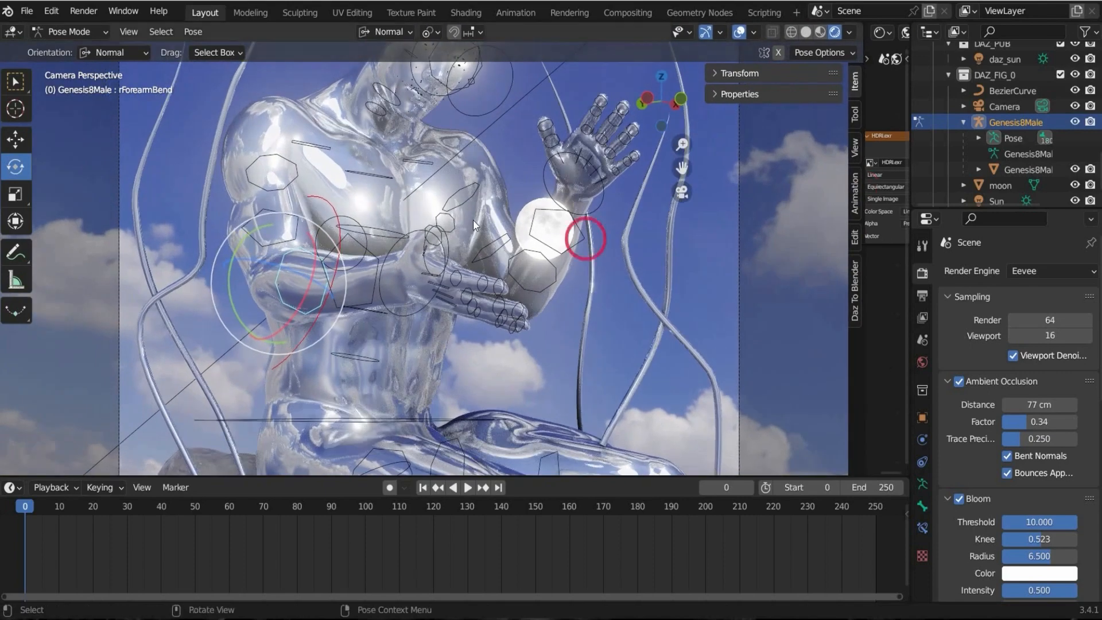
scroll(473, 219, "down", 2)
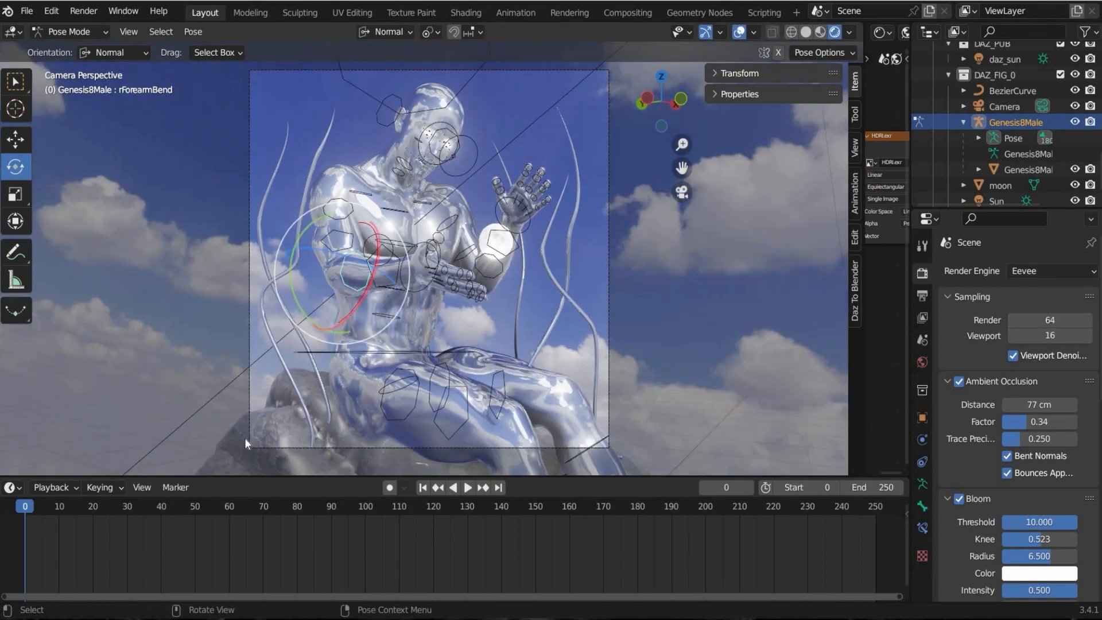
left_click(393, 488)
- Key the right forearm's starting pose with slight rotations and place its two keyframes at frames 0 and 250
left_click_drag(91, 509, 34, 503)
key("space")
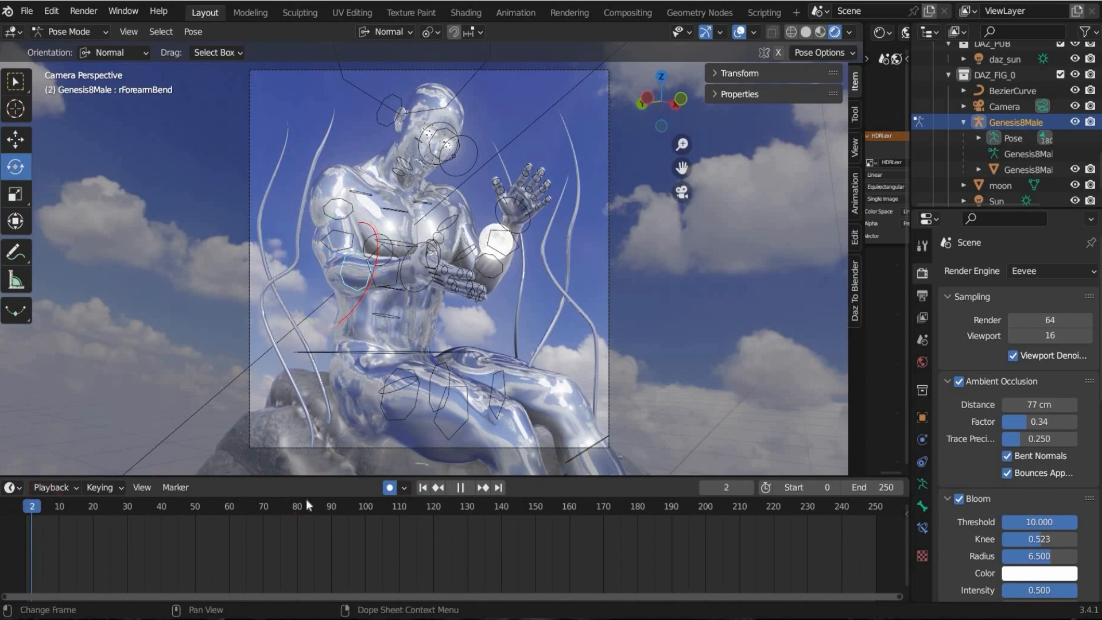
key("space")
left_click_drag(310, 320, 301, 315)
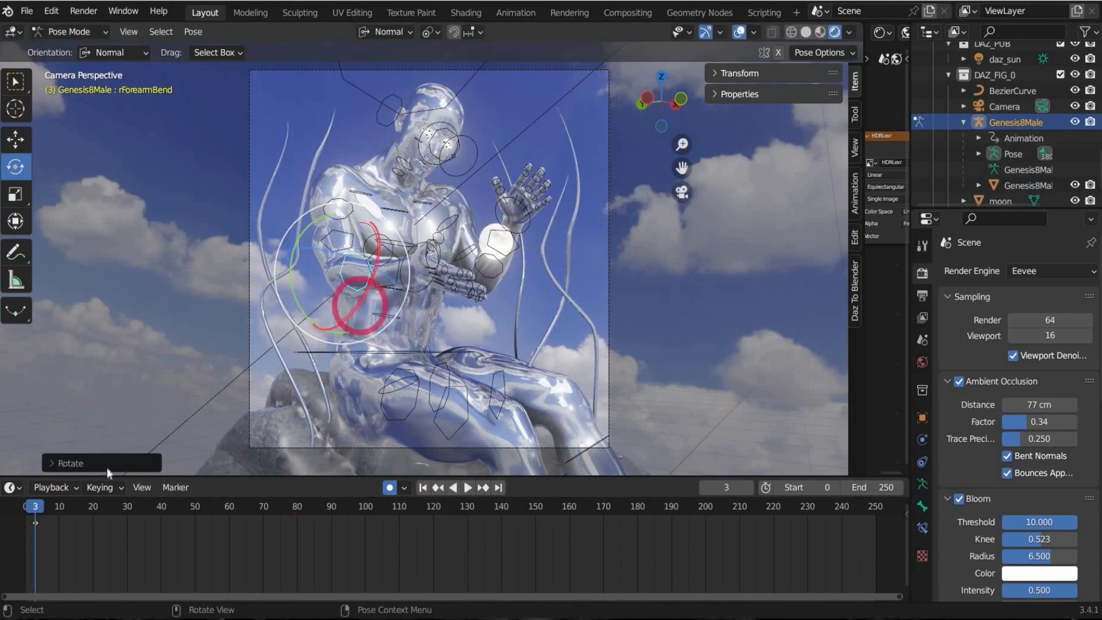
left_click(39, 508)
left_click_drag(314, 320, 315, 315)
left_click(37, 522)
key("g")
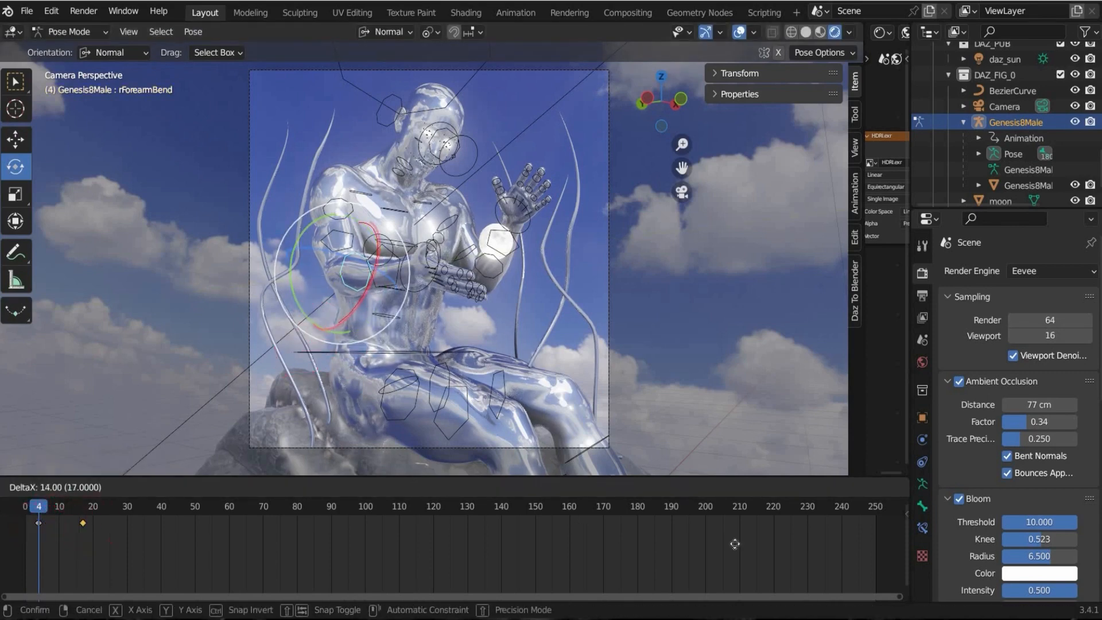
left_click(871, 552)
left_click_drag(34, 522, 20, 522)
- At frame 126, rotate the right forearm bone to key a different arm pose and play back the motion
left_click(63, 506)
left_click_drag(164, 508, 452, 504)
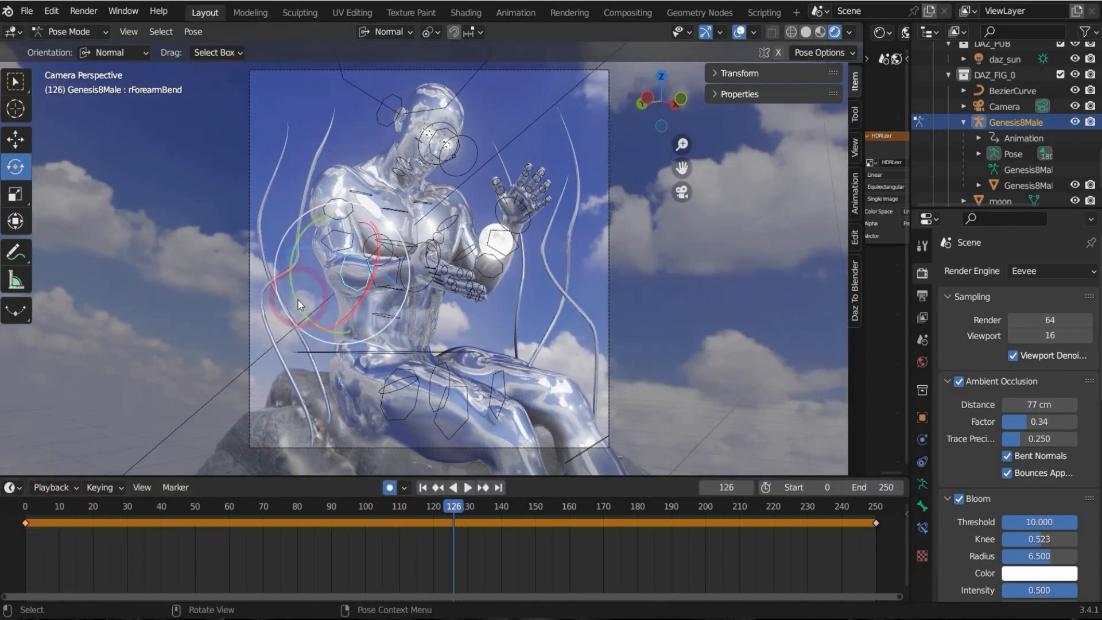
left_click_drag(298, 299, 291, 289)
left_click_drag(384, 281, 370, 289)
key("space")
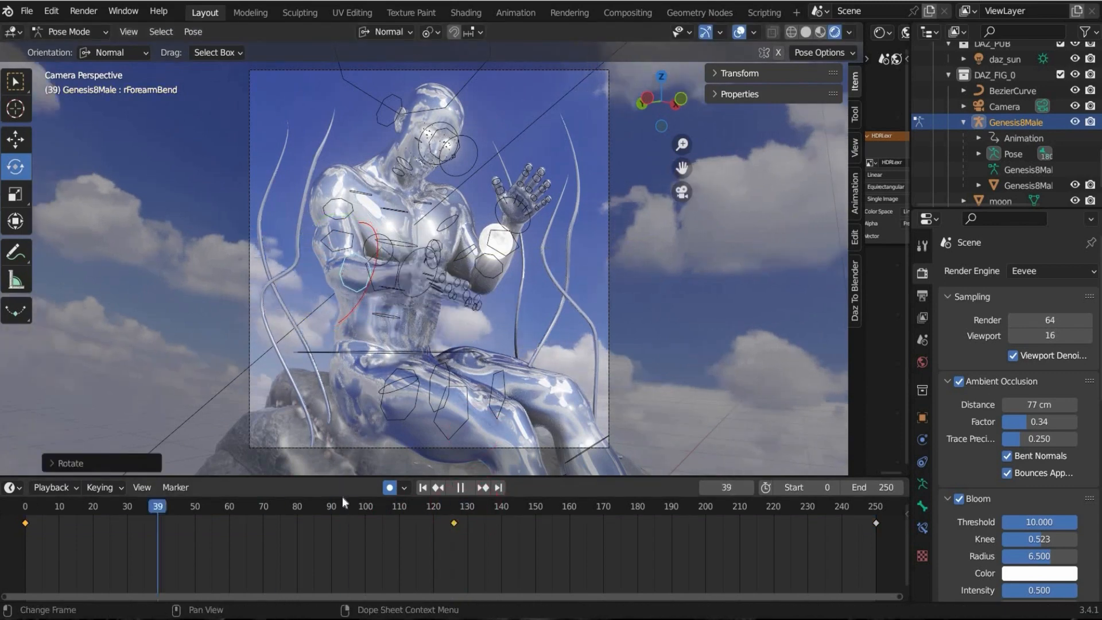
key("Escape")
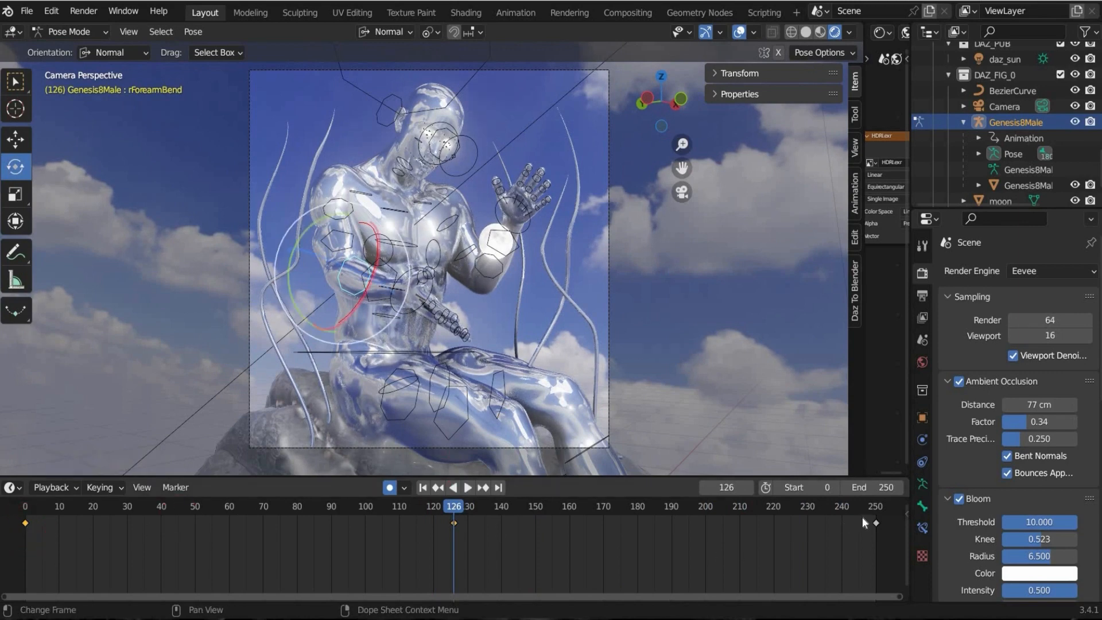
- Select the right hand bone, go back to the timeline's start and stop the arm animation's playback
left_click_drag(334, 510, 42, 519)
left_click(421, 285)
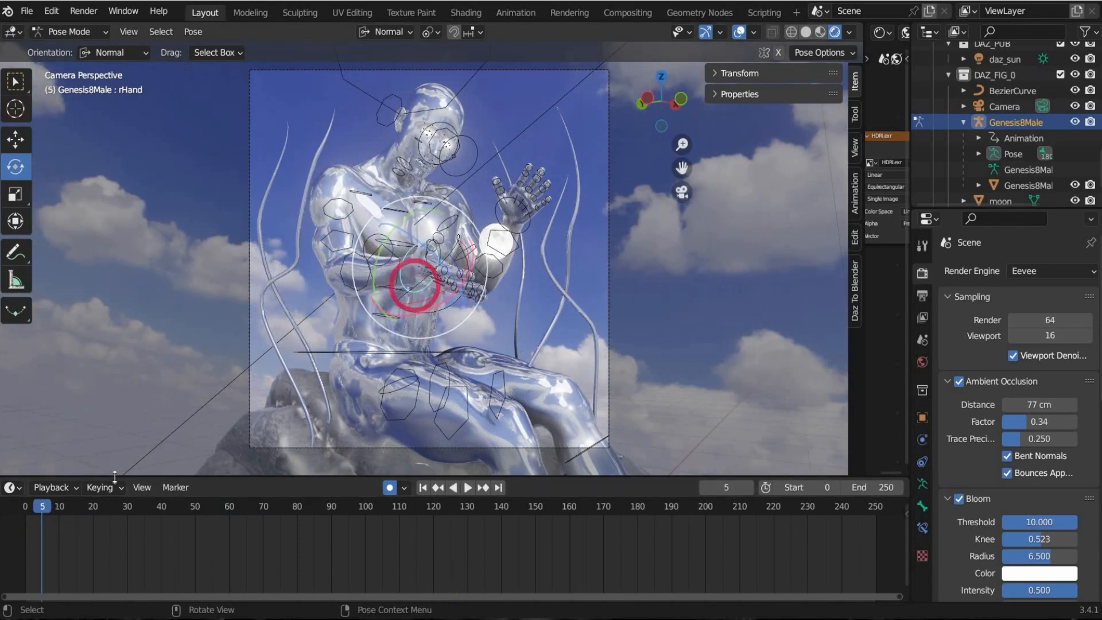
left_click(28, 506)
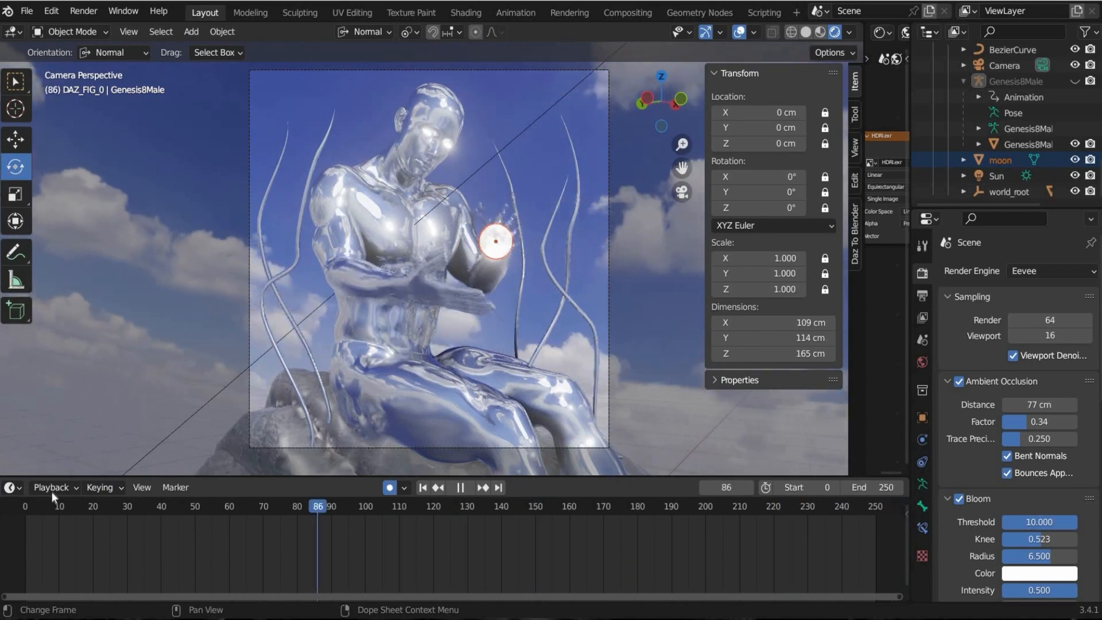
key("Escape")
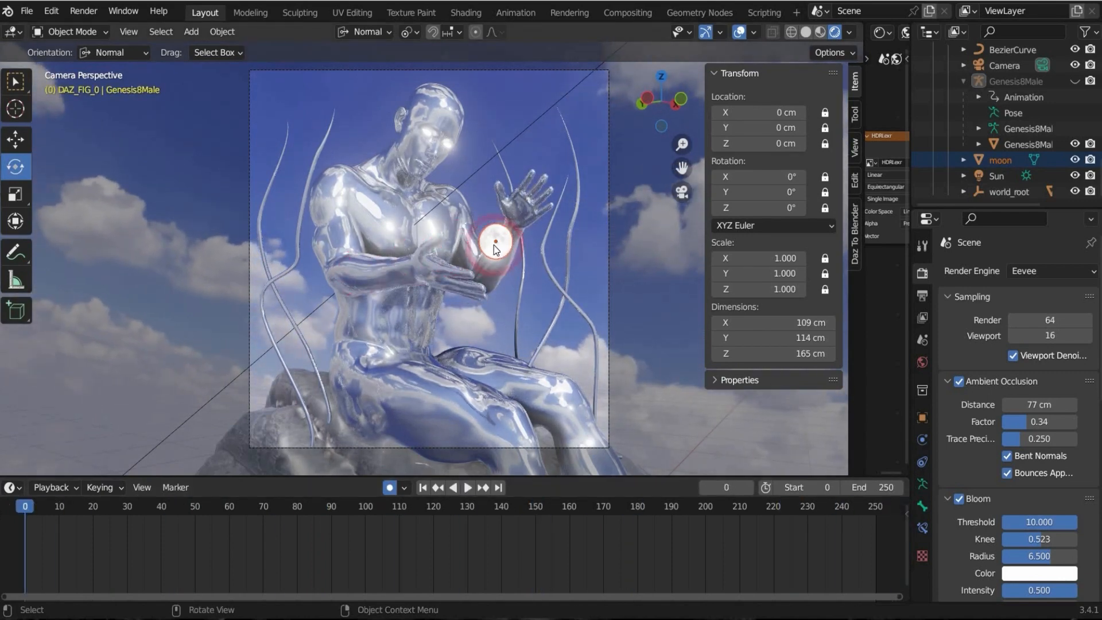
- Keyframe the moon's rotation at frame 0 and set its Z rotation to 360° at frame 250
left_click(495, 242)
right_click(789, 210)
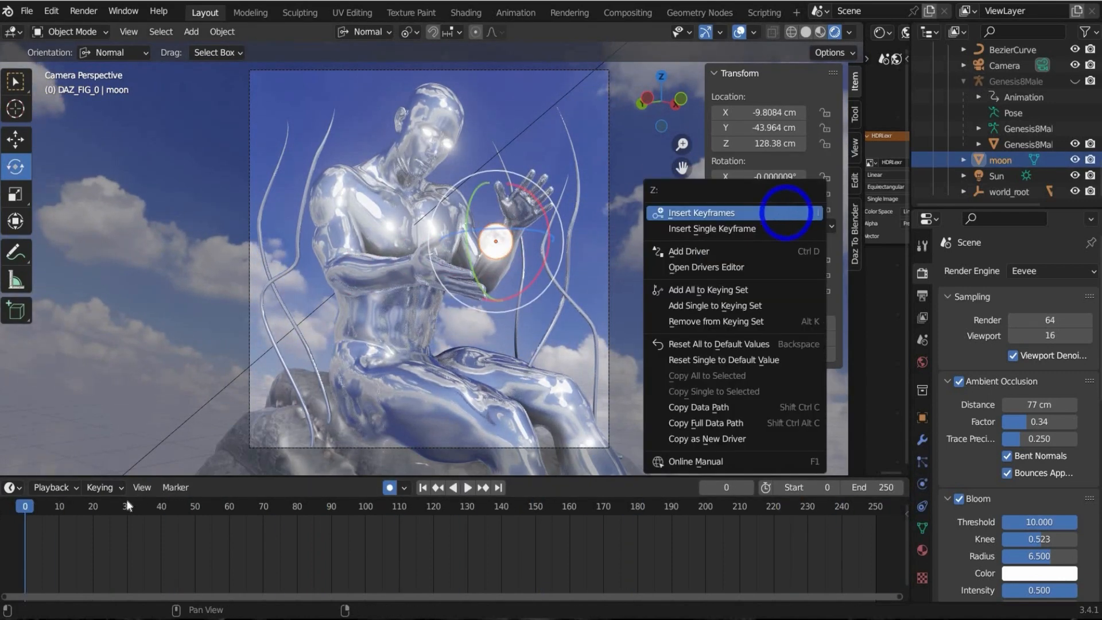
left_click(786, 212)
left_click_drag(632, 504, 886, 503)
double_click(781, 207)
type("360")
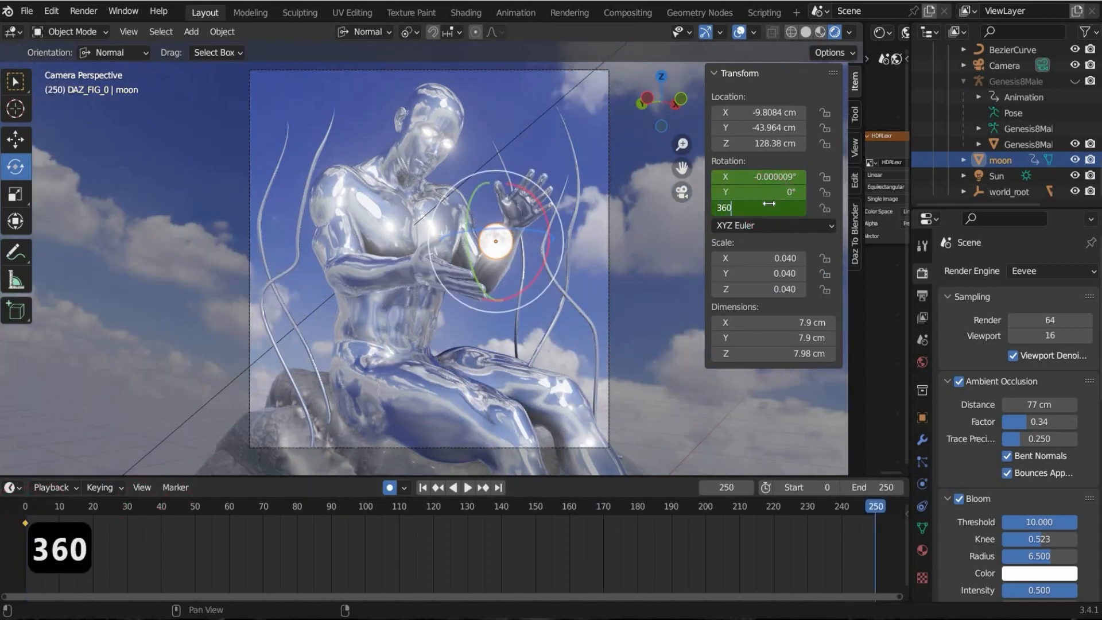
key("Return")
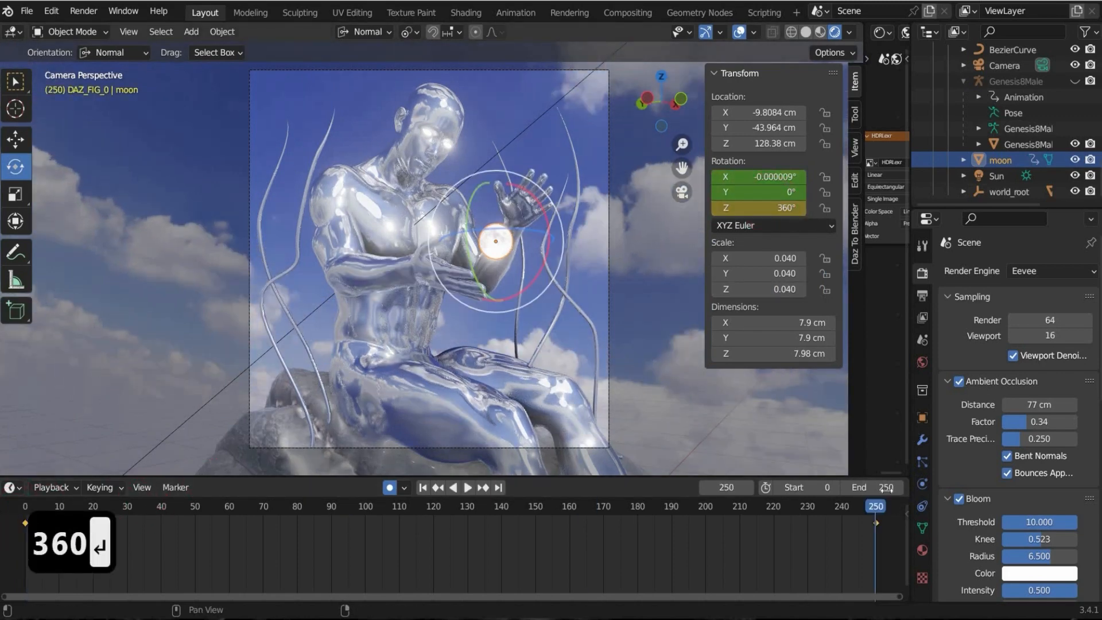
- Return to the timeline's start and keyframe the moon's location at frame 1
left_click_drag(684, 510, 24, 506)
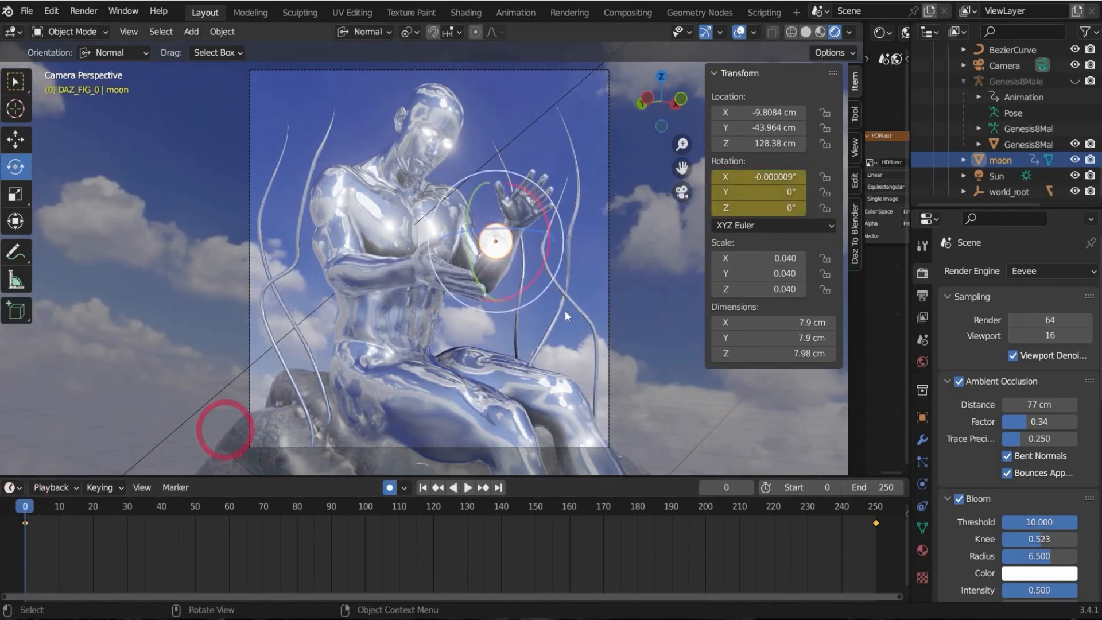
left_click(27, 508)
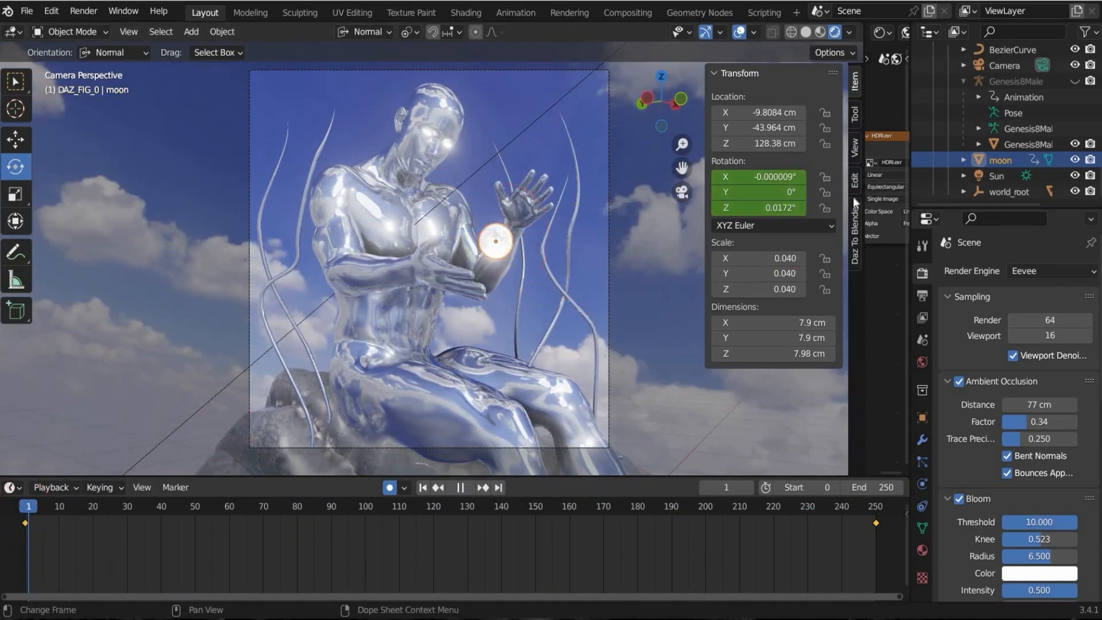
right_click(750, 128)
left_click(750, 131)
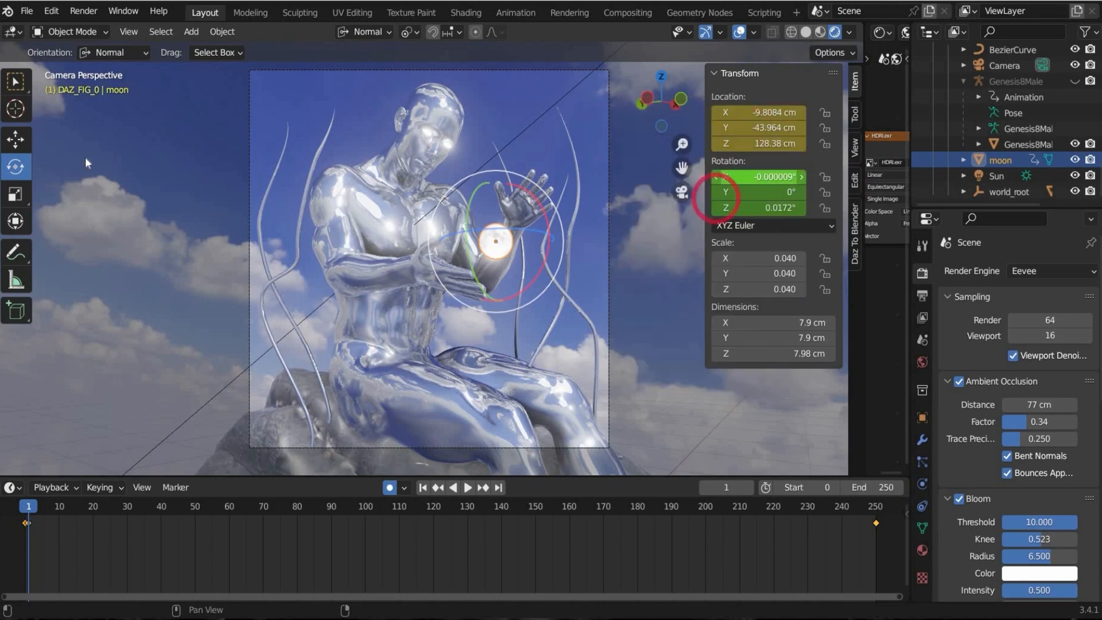
- At frame 92, move the moon down toward the resting hand, to about X -12.6, Y -38.5, Z 122.7 cm
left_click(15, 138)
left_click_drag(236, 505, 337, 494)
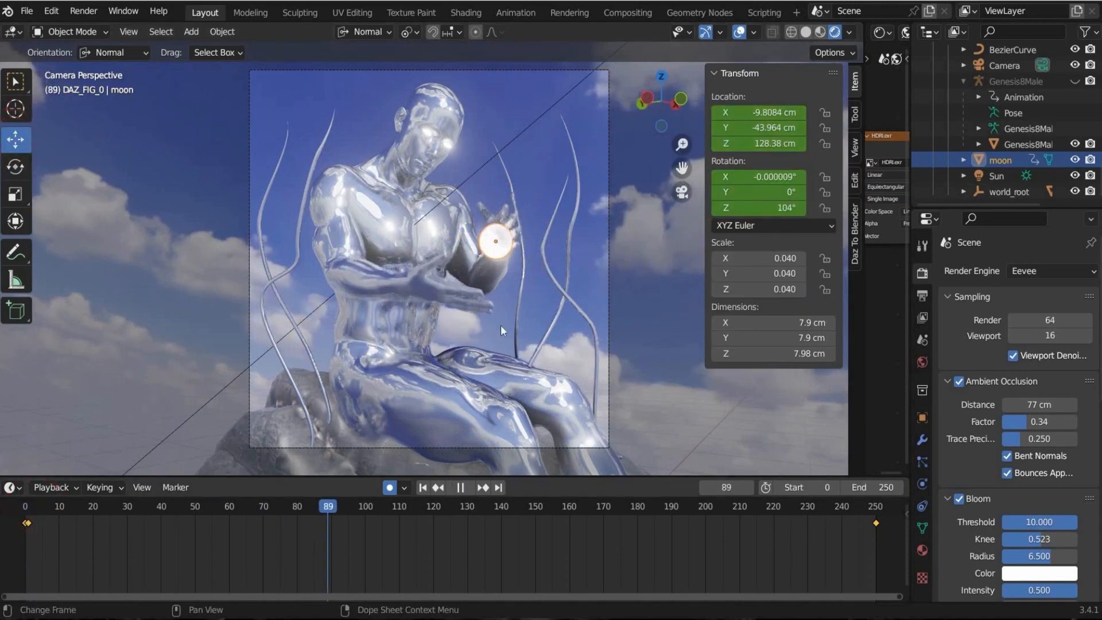
left_click_drag(495, 241, 467, 265)
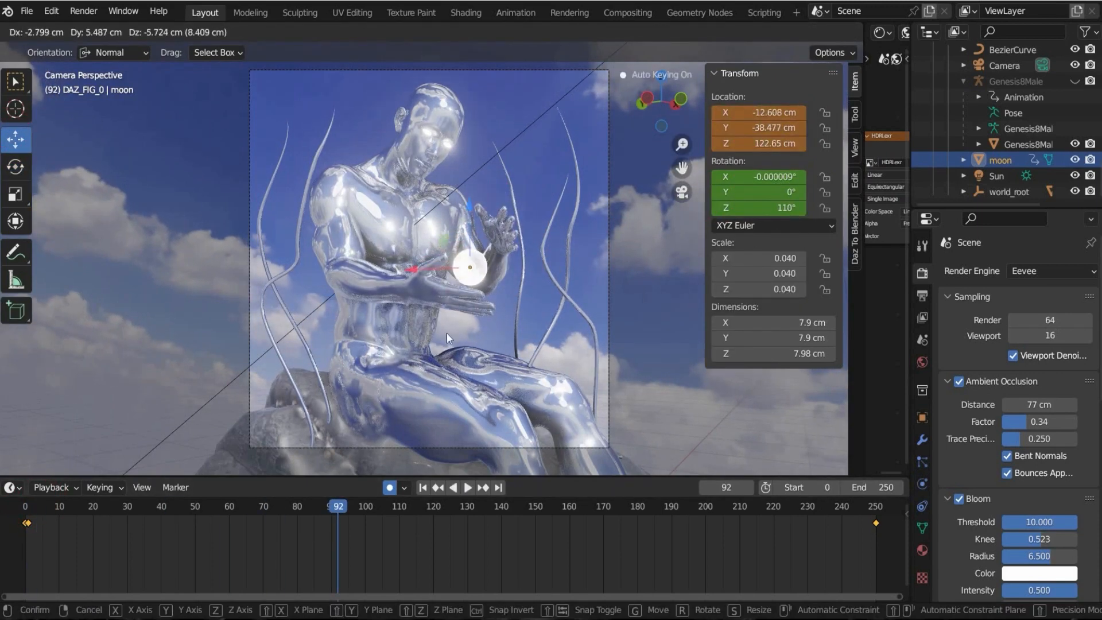
left_click(423, 381)
left_click(339, 512)
- Move the moon back toward the raised hand at frame 185 and to about X -10.7, Y -41.8, Z 125.3 cm at frame 239
key("space")
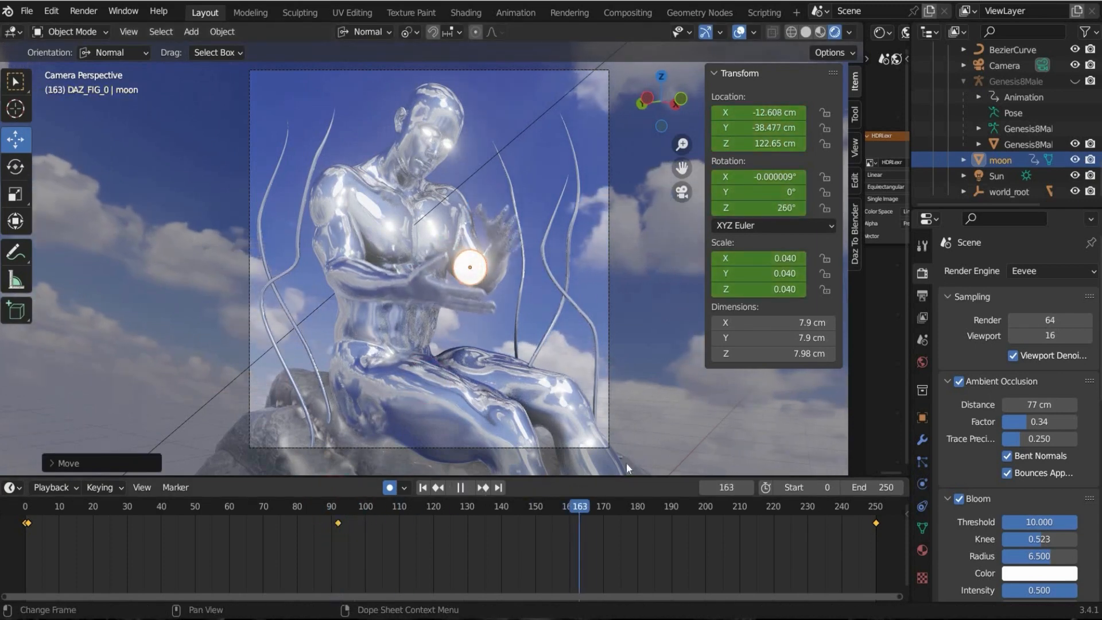
key("space")
left_click_drag(481, 261, 502, 236)
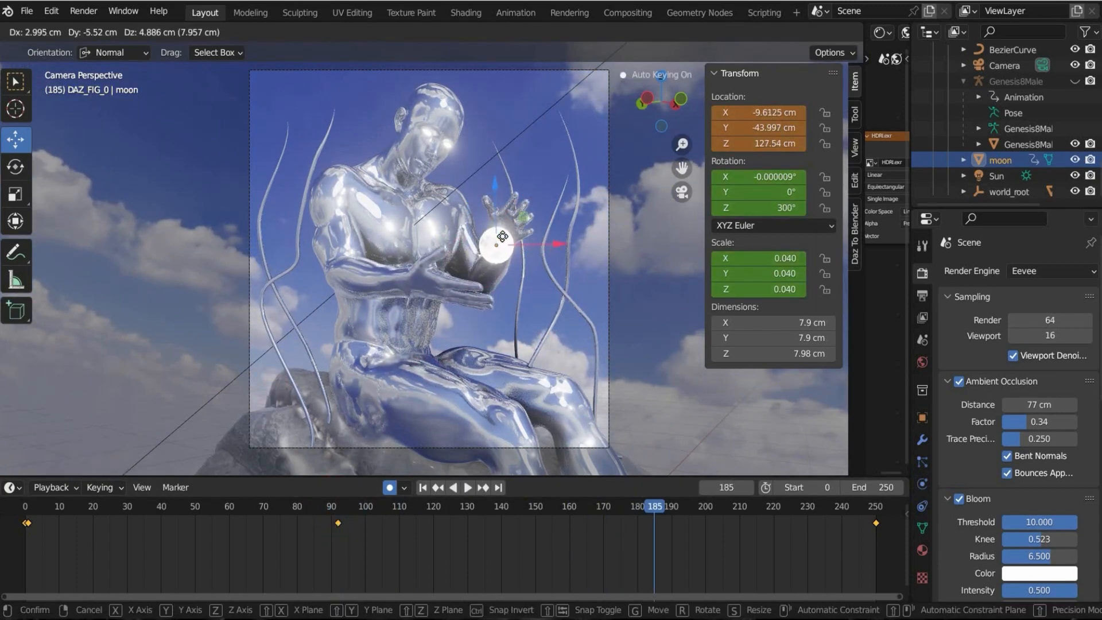
left_click(522, 256)
left_click_drag(698, 506, 838, 505)
key("g")
left_click(811, 486)
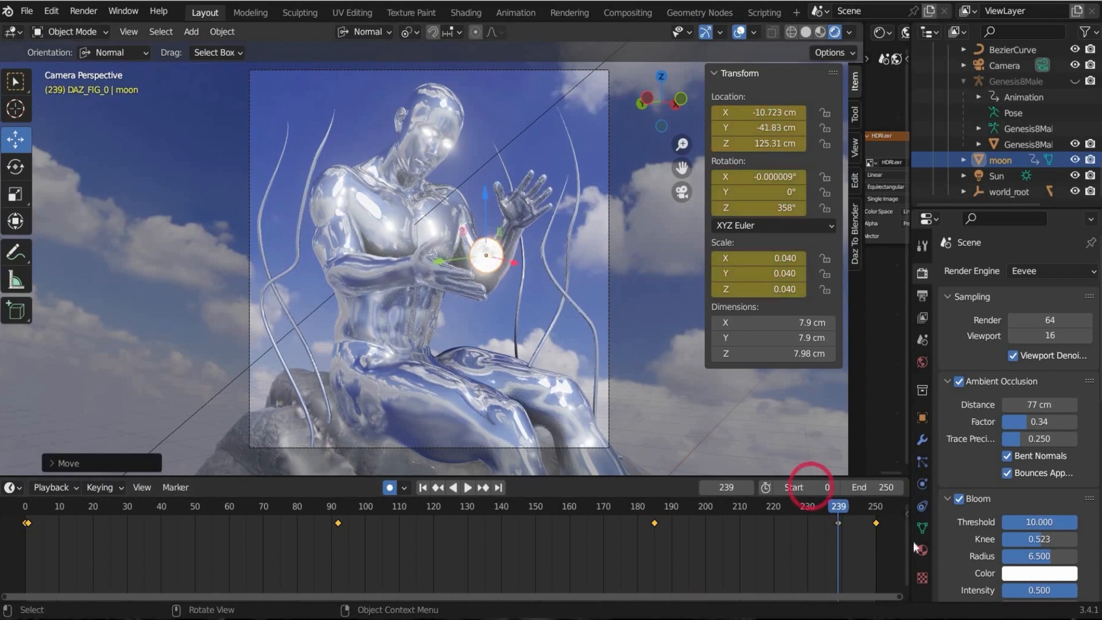
- Play back and scrub through the timeline to check the moon's motion
left_click(404, 511)
key("space")
left_click_drag(404, 516, 820, 486)
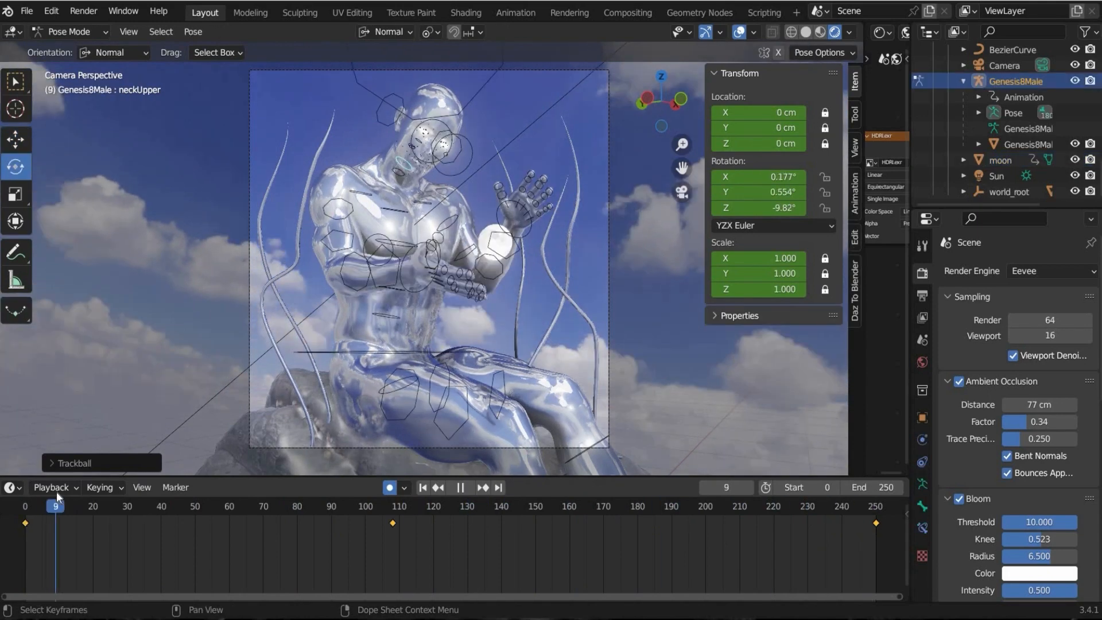
- Return to frame 0, switch the armature to Object Mode and show the Daz To Blender tools
left_click(56, 497)
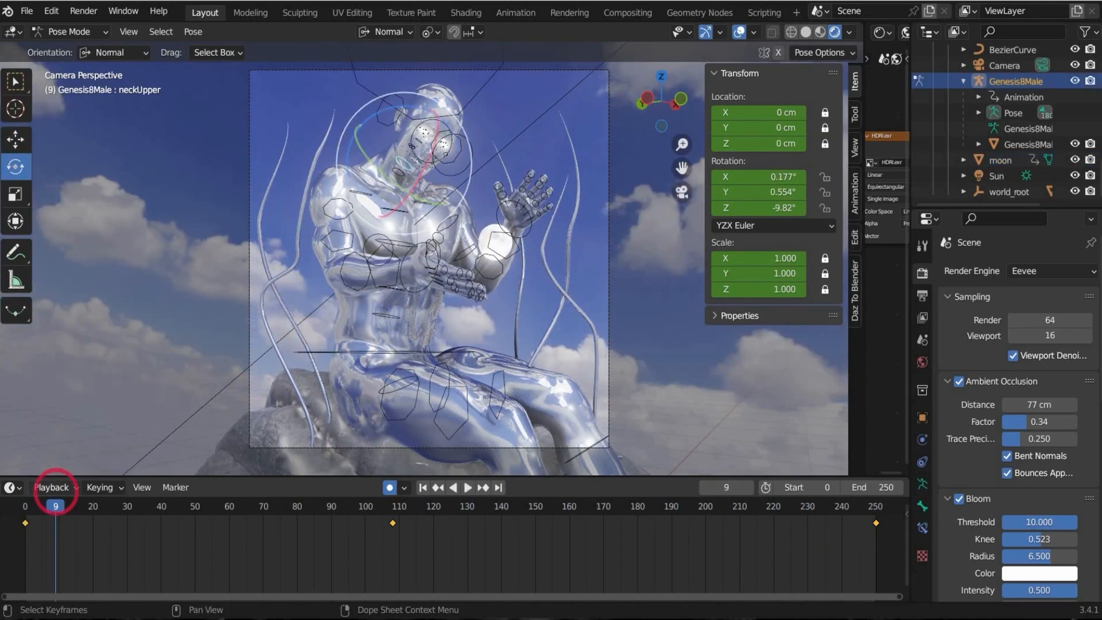
left_click(21, 507)
left_click(60, 34)
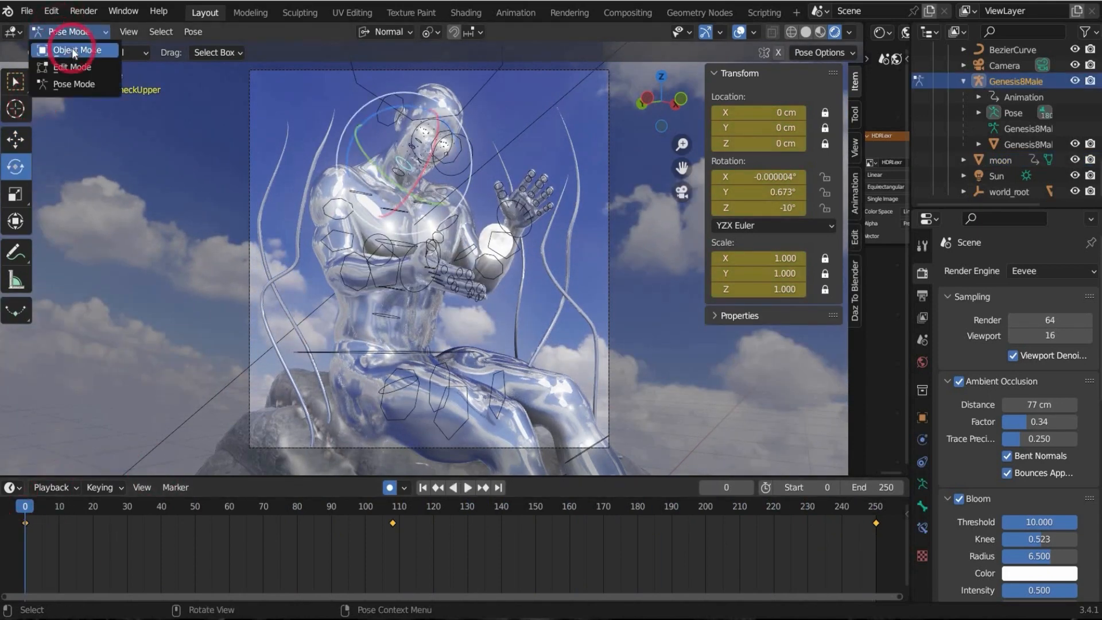
left_click(72, 50)
left_click(271, 374)
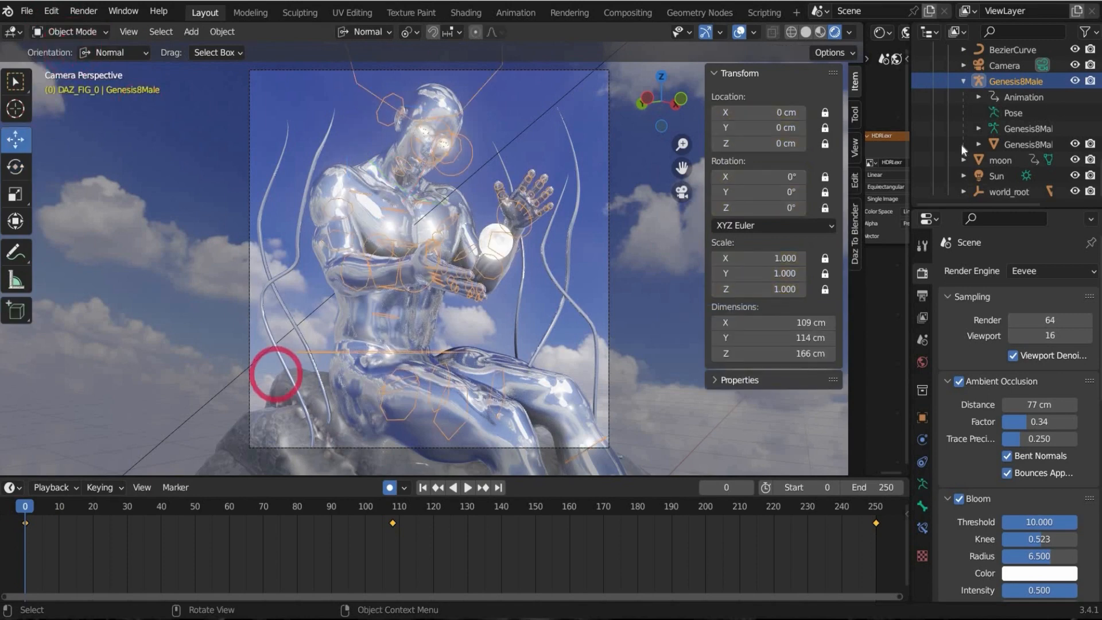
left_click(859, 251)
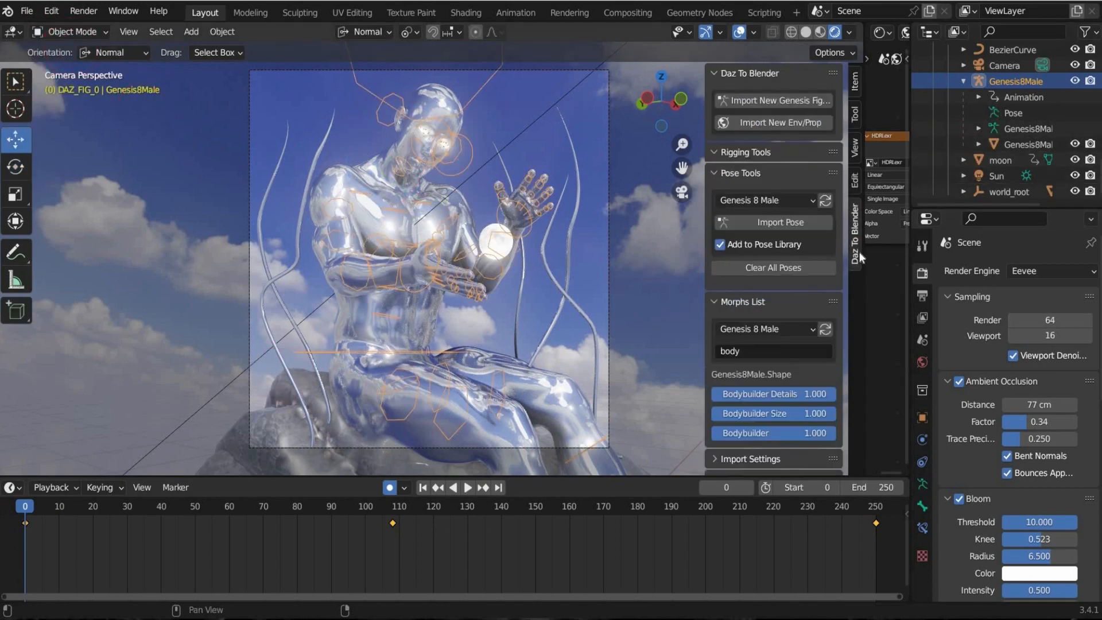
- Hide the Genesis8Male armature in the viewport while keeping its body mesh visible
left_click(1075, 145)
left_click(1075, 144)
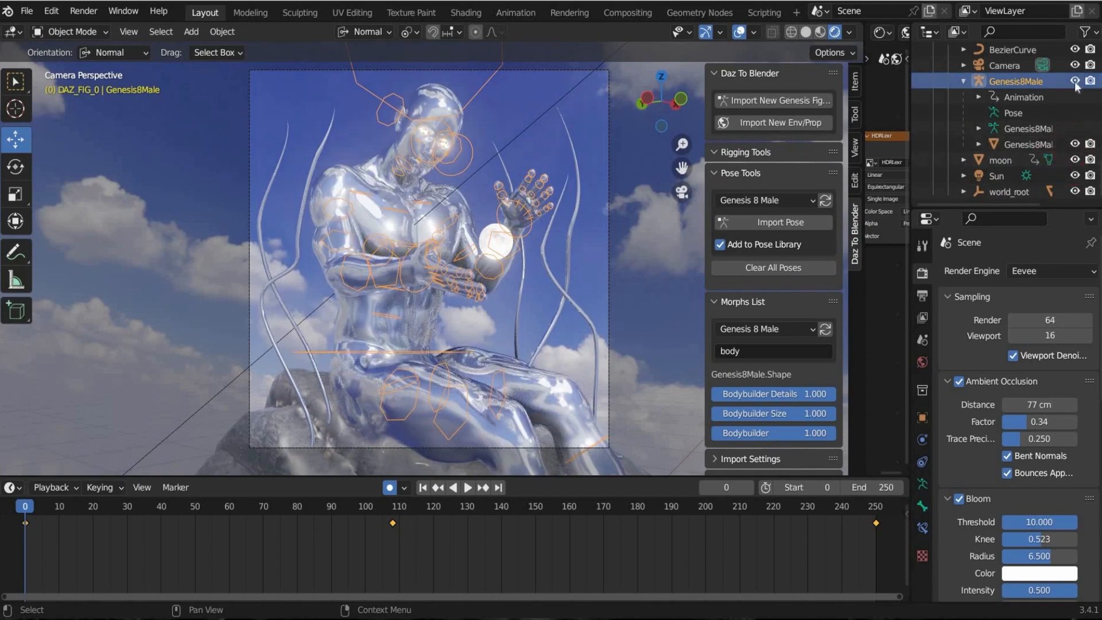
left_click(1075, 81)
left_click(550, 118)
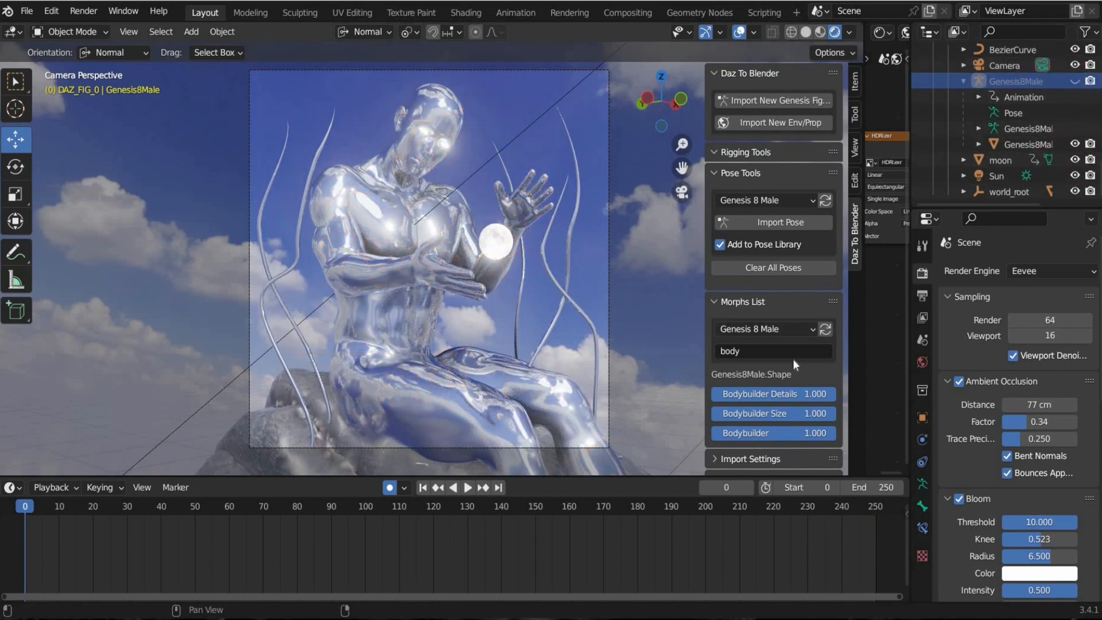
- Filter the Genesis 8 Male morphs list by "eye" and bring the Eyes Closed morph into reach
scroll(790, 360, "down", 3)
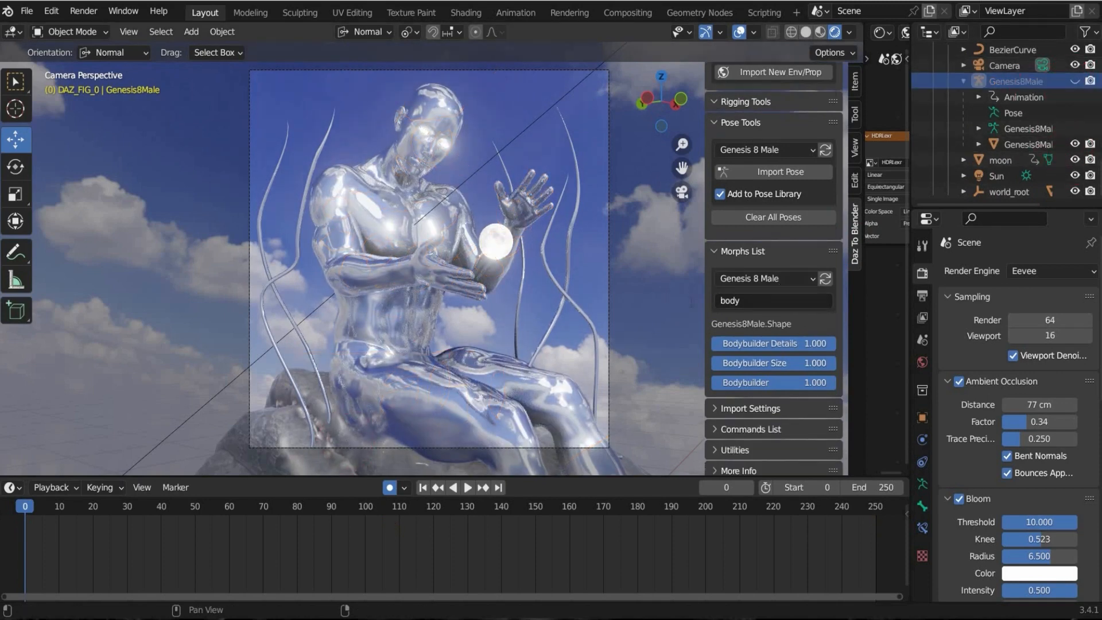
key("BackSpace")
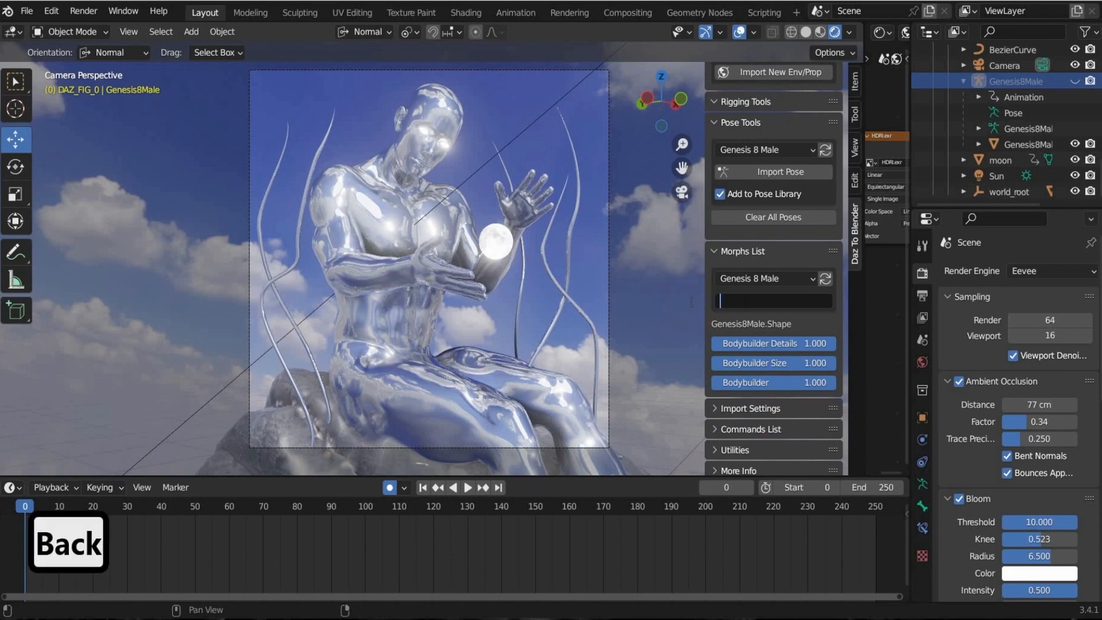
type("eye")
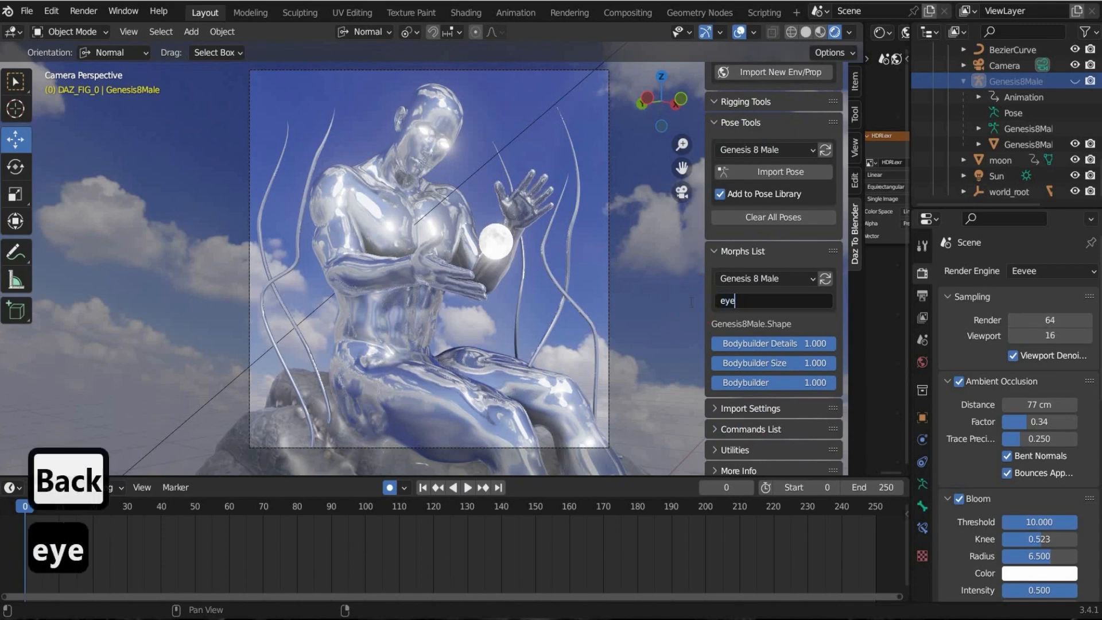
key("Return")
scroll(769, 451, "down", 15)
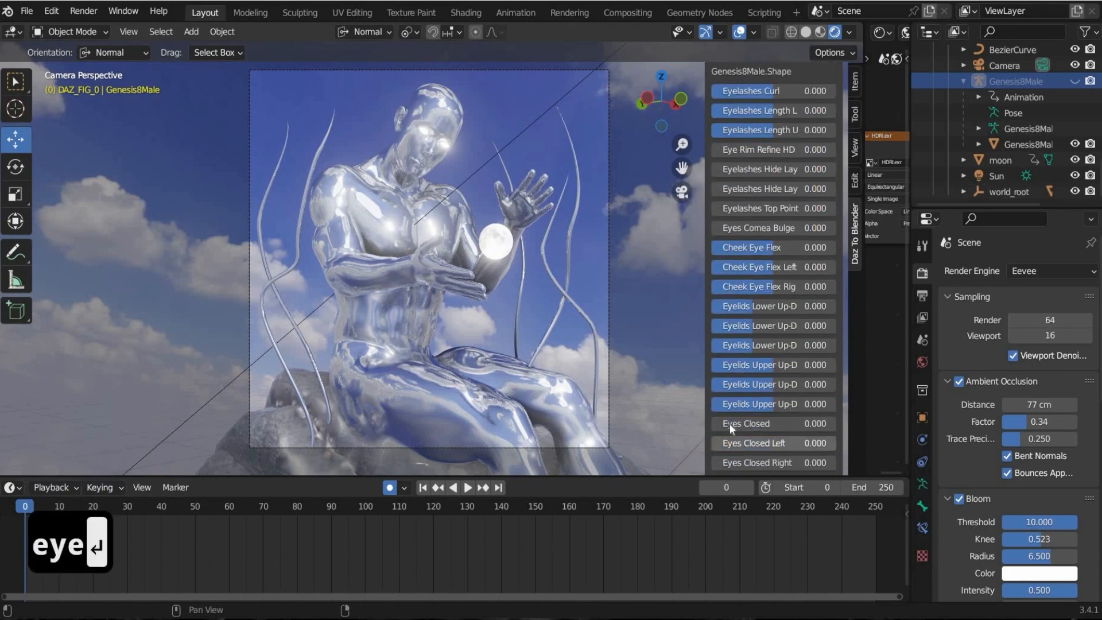
- Insert a keyframe for the Eyes Closed morph at value 0.000 on frame 47
left_click_drag(30, 508, 185, 511)
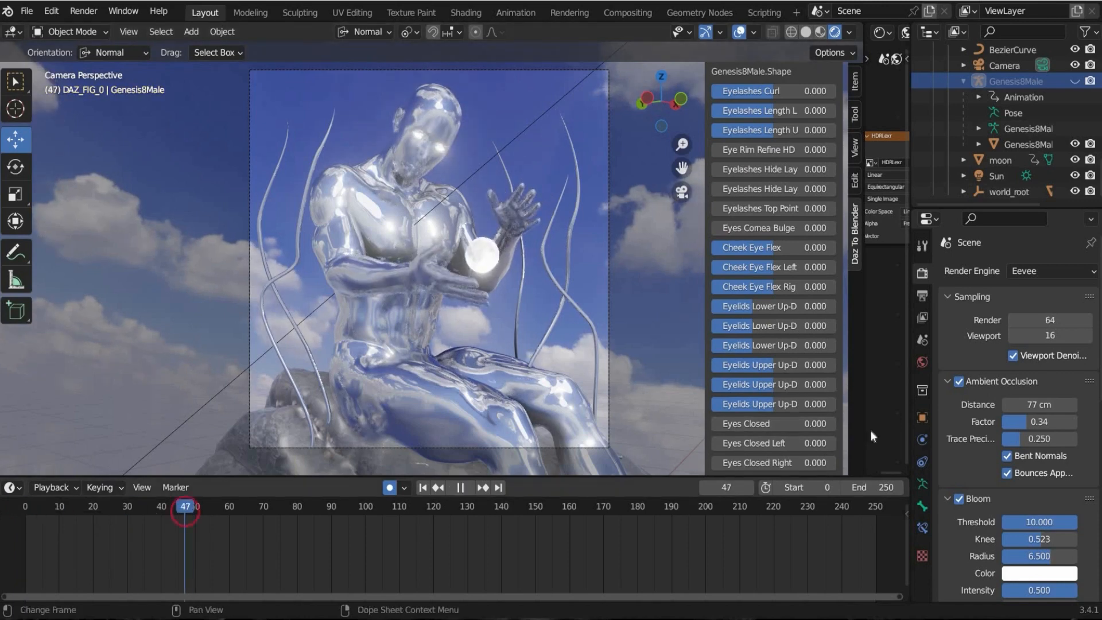
right_click(746, 424)
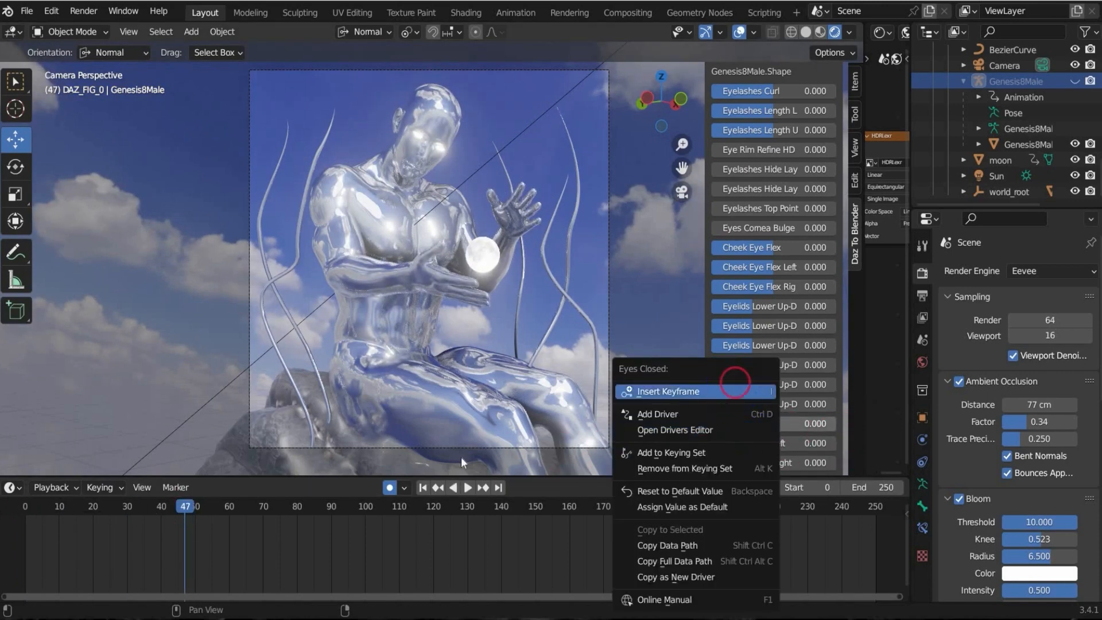
left_click(734, 390)
- Adjust the Eyes Closed morph at frame 60, and scrub and play back the animation to check the eyelid movement
left_click_drag(198, 506, 229, 503)
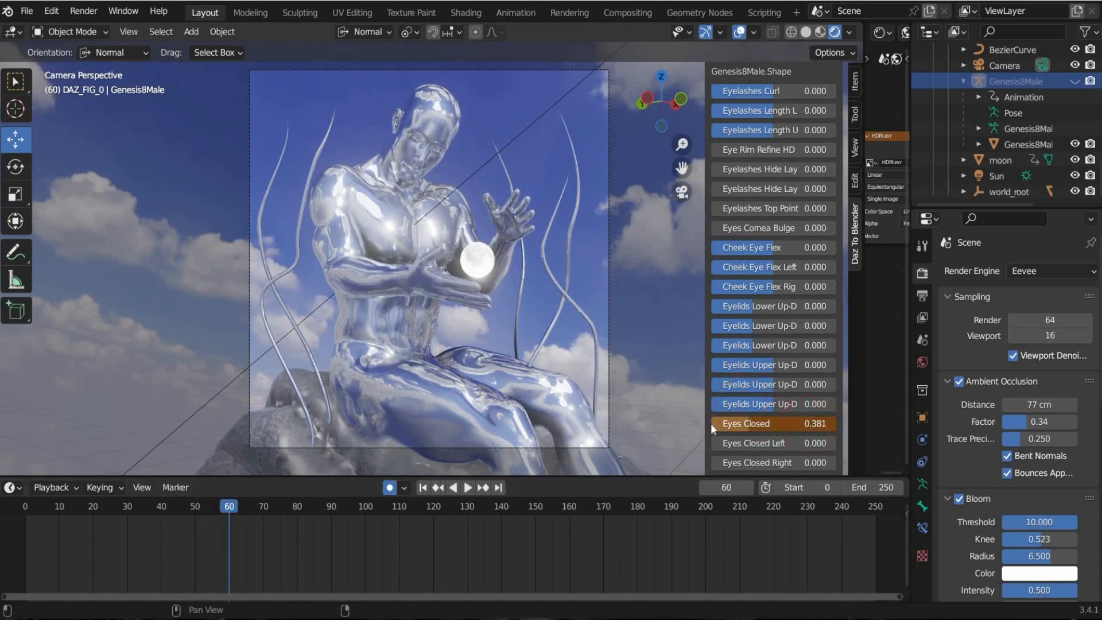
left_click_drag(710, 423, 526, 425)
left_click_drag(232, 504, 203, 504)
left_click(466, 487)
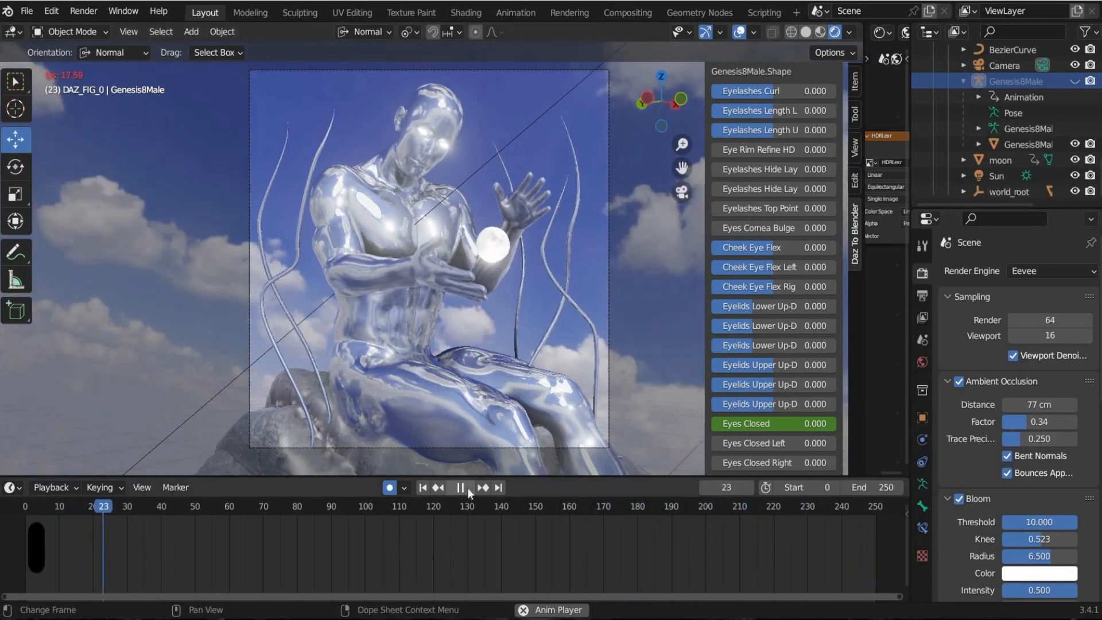
left_click(467, 488)
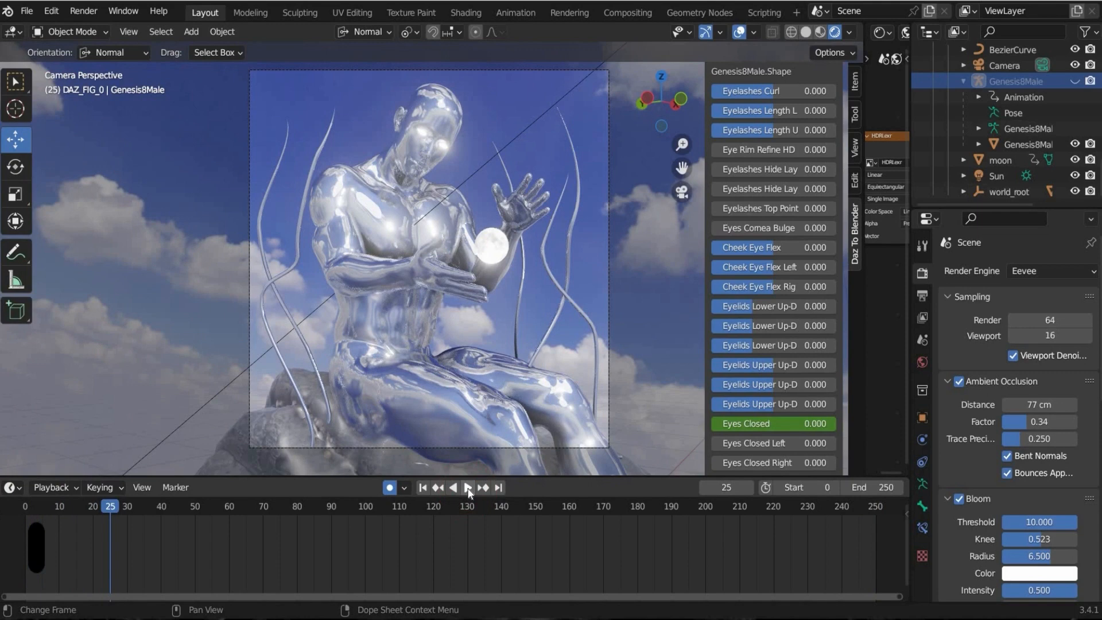